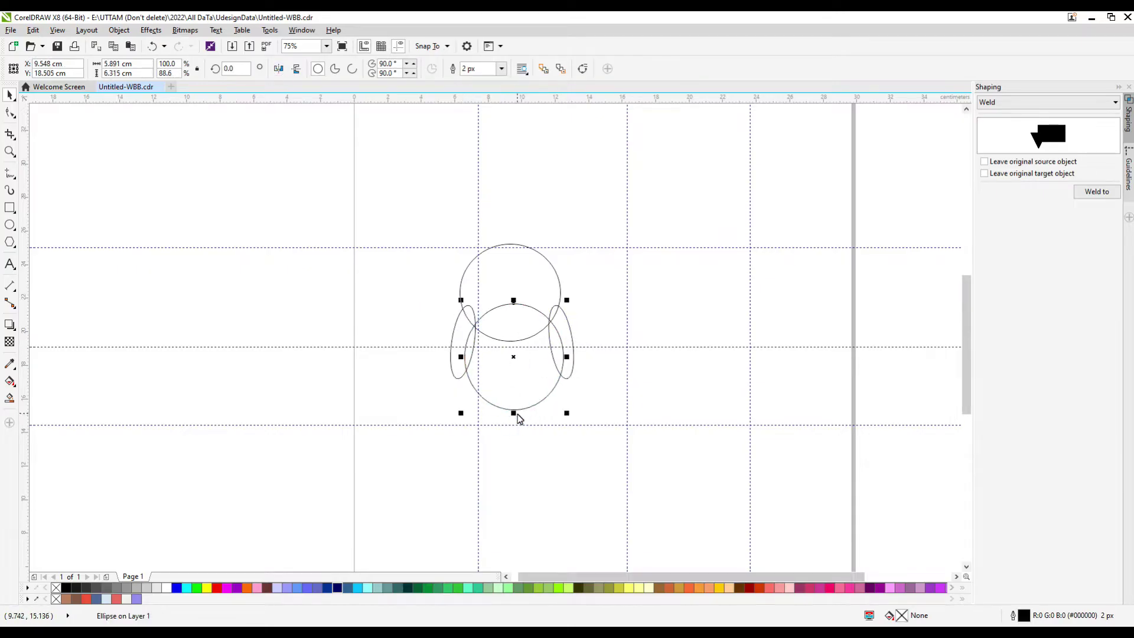
- Draw a foot ellipse about 1.8 by 2.1 cm at the body's lower edge, tilted to 342.012 degrees
key("F7")
left_click_drag(488, 393, 517, 432)
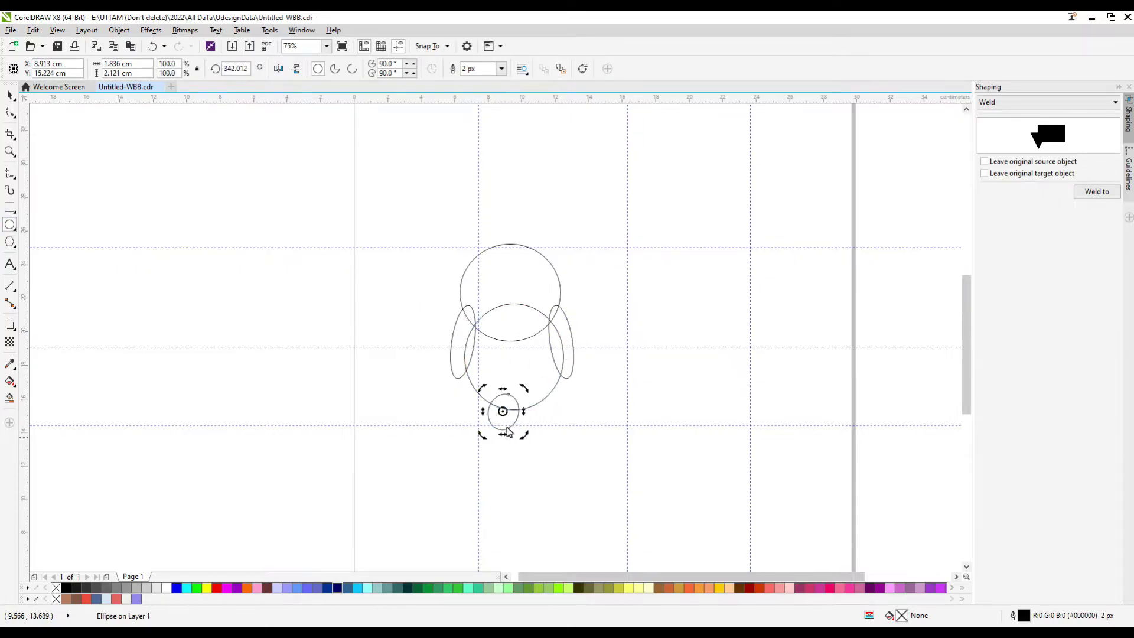
scroll(507, 431, "up", 3)
left_click_drag(503, 382, 486, 373)
- Mirror a copy of the foot for the second foot, and copy the pair onto the head's upper corners as ears
left_click(278, 69)
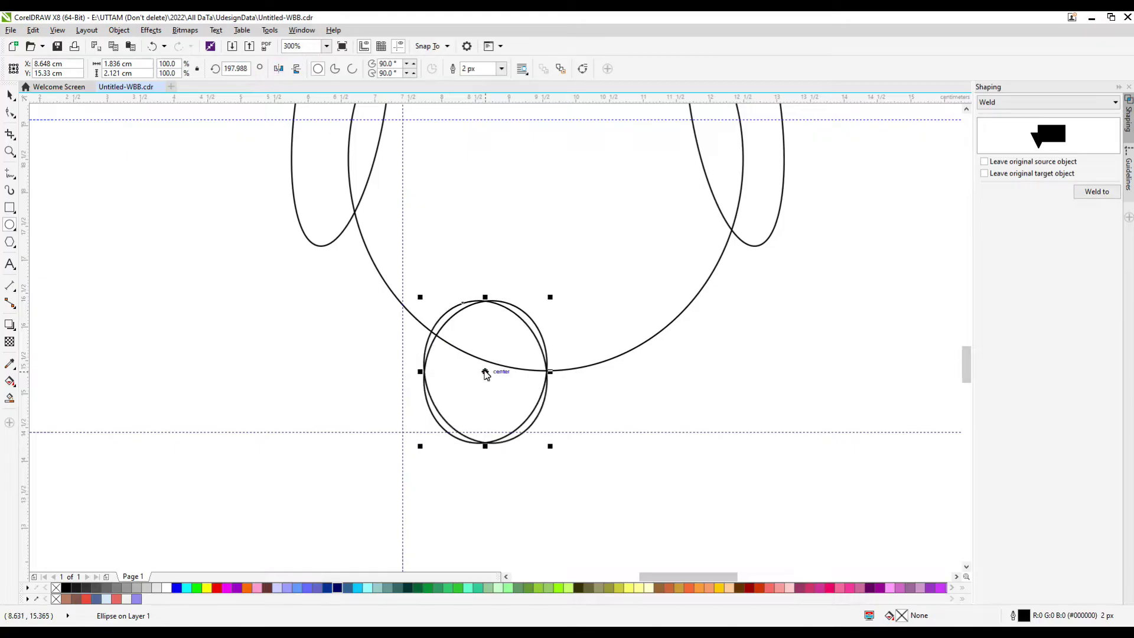
left_click_drag(668, 357, 665, 354)
scroll(657, 381, "down", 3)
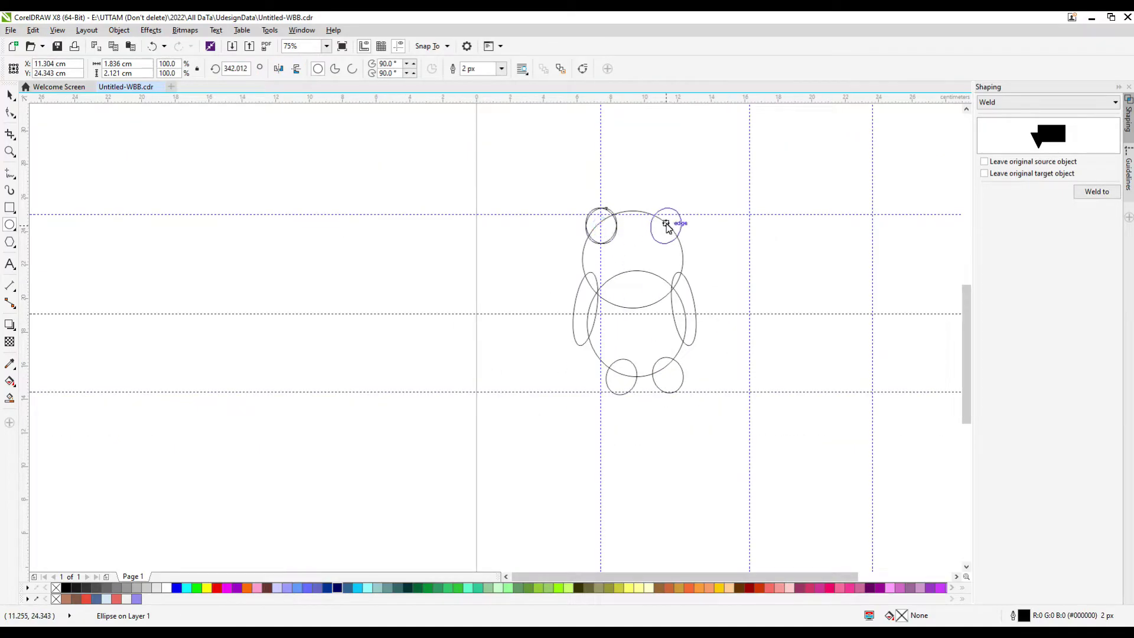
scroll(668, 227, "up", 2)
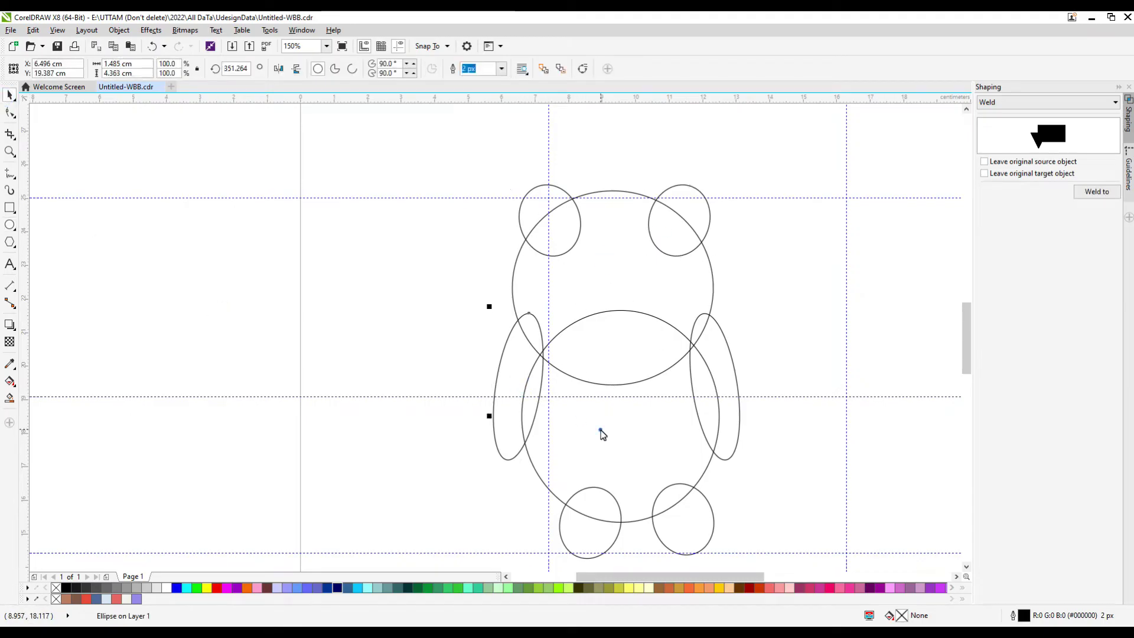
- Weld the body ellipse and the two arm ellipses into a single shape
left_click(602, 434, "shift")
left_click(338, 69)
- Convert the head ellipse to curves and flatten its chin by raising the bottom node
right_click(561, 313)
left_click(603, 341)
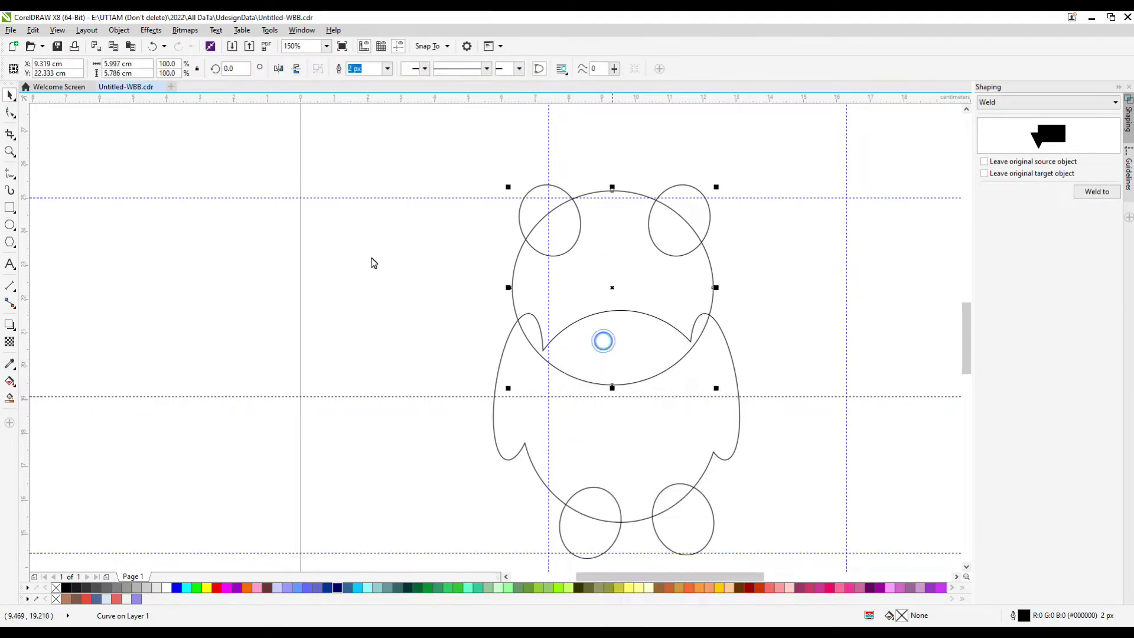
key("F10")
left_click_drag(612, 388, 612, 360)
- Reshape the body's lower edge into a soft wave and round the hands and outer arms, removing surplus nodes
scroll(612, 359, "down", 2)
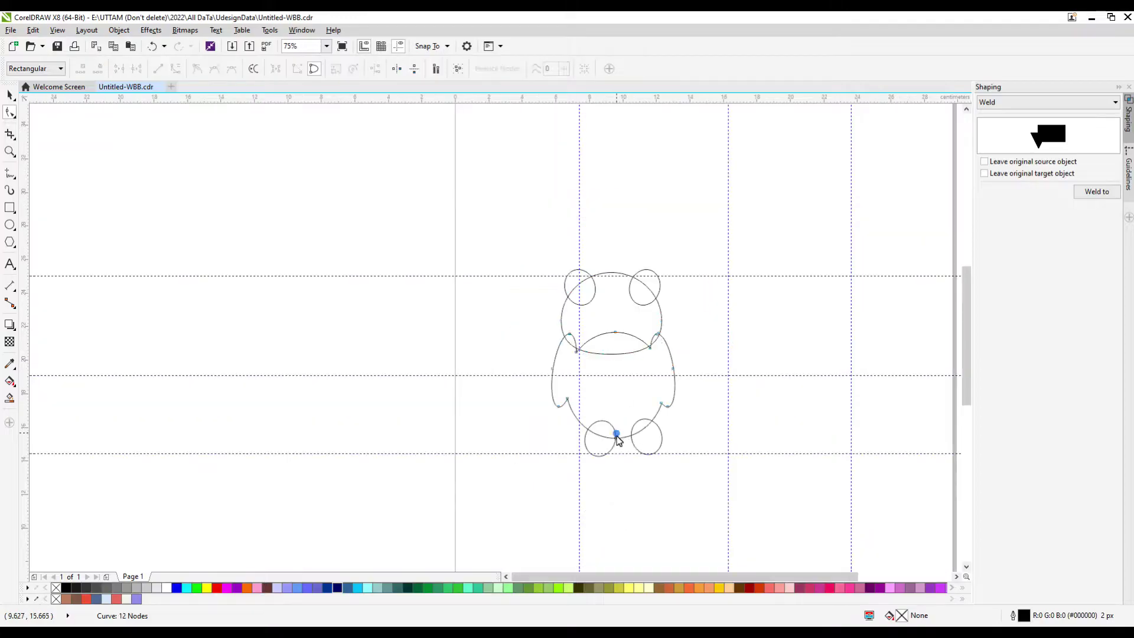
scroll(615, 438, "up", 2)
left_click_drag(613, 416, 660, 409)
scroll(660, 409, "up", 2)
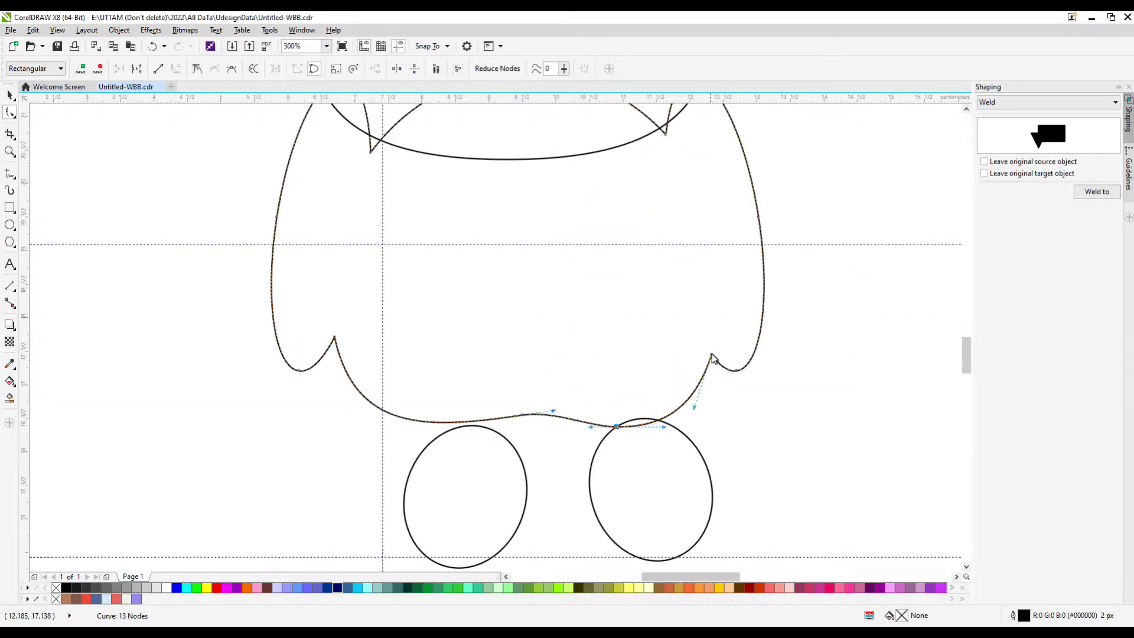
key("Delete")
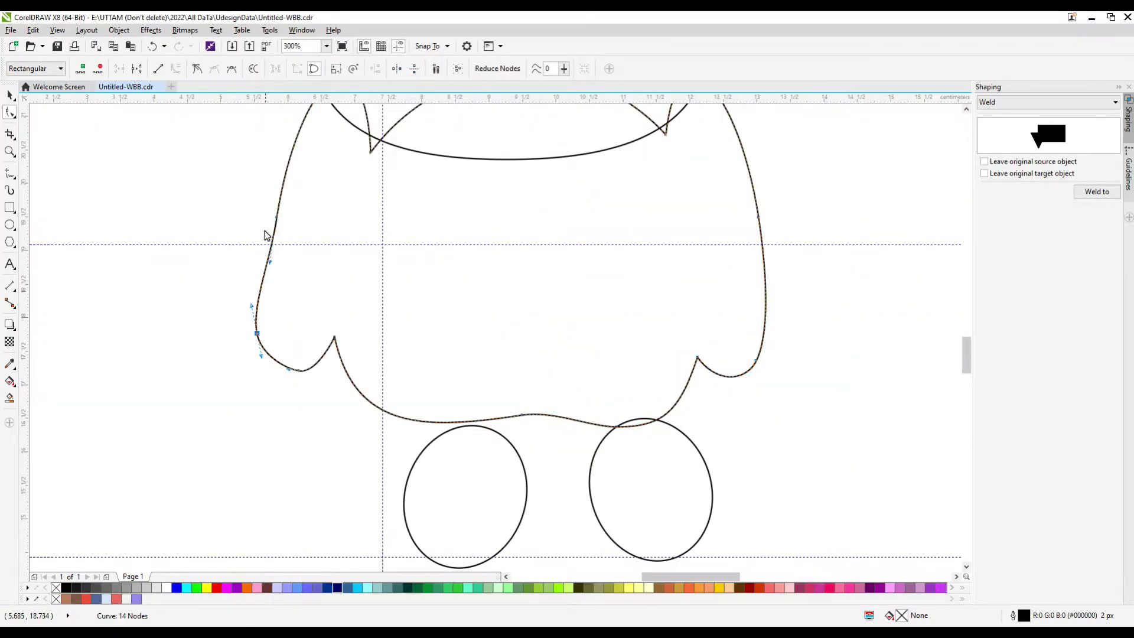
key("Delete")
- Reshape the body's top edge into a curved neckline that follows just inside the chin, between the raised shoulders
scroll(413, 398, "down", 2)
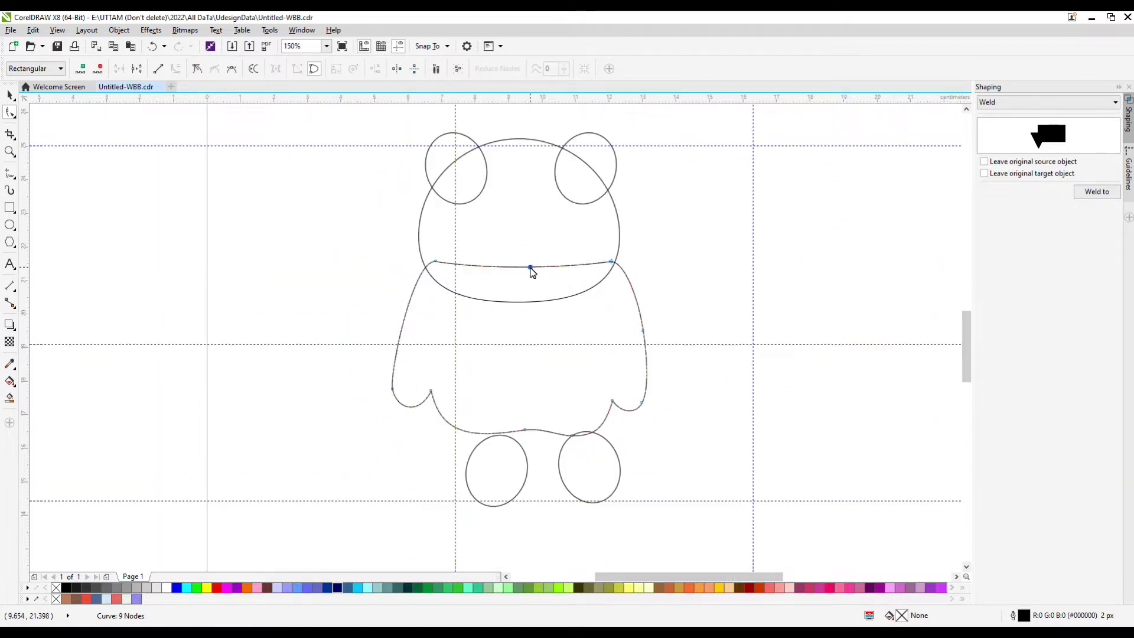
scroll(532, 271, "up", 2)
left_click(512, 299)
left_click(764, 278)
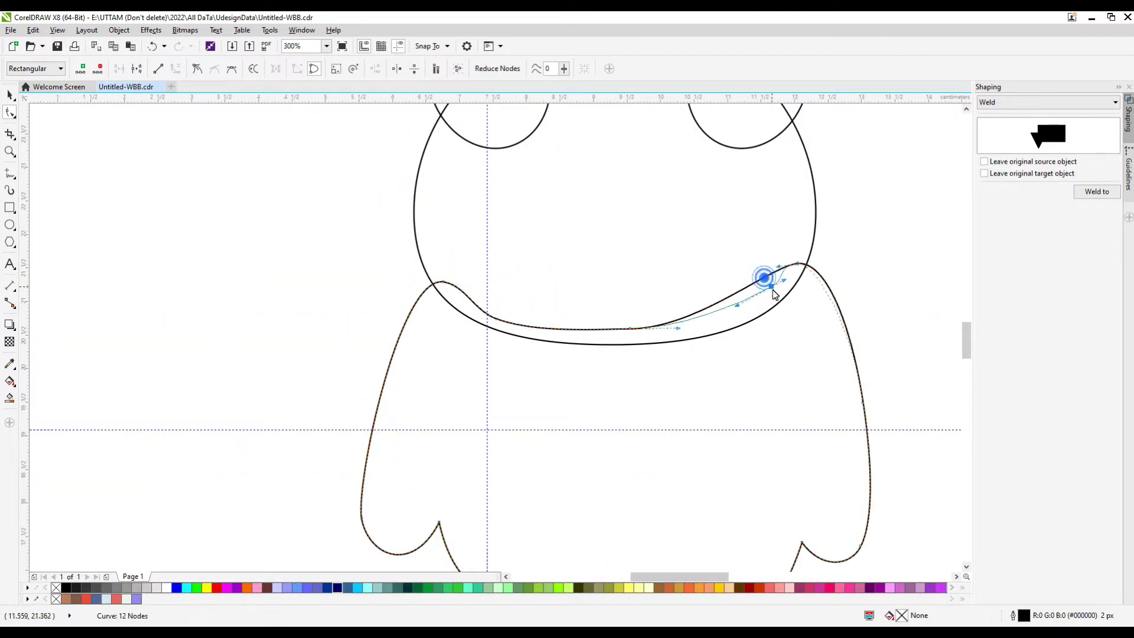
scroll(775, 295, "down", 2)
- Move both feet up together so that they overlap the body's lower edge
key("space")
left_click_drag(739, 368, 712, 341)
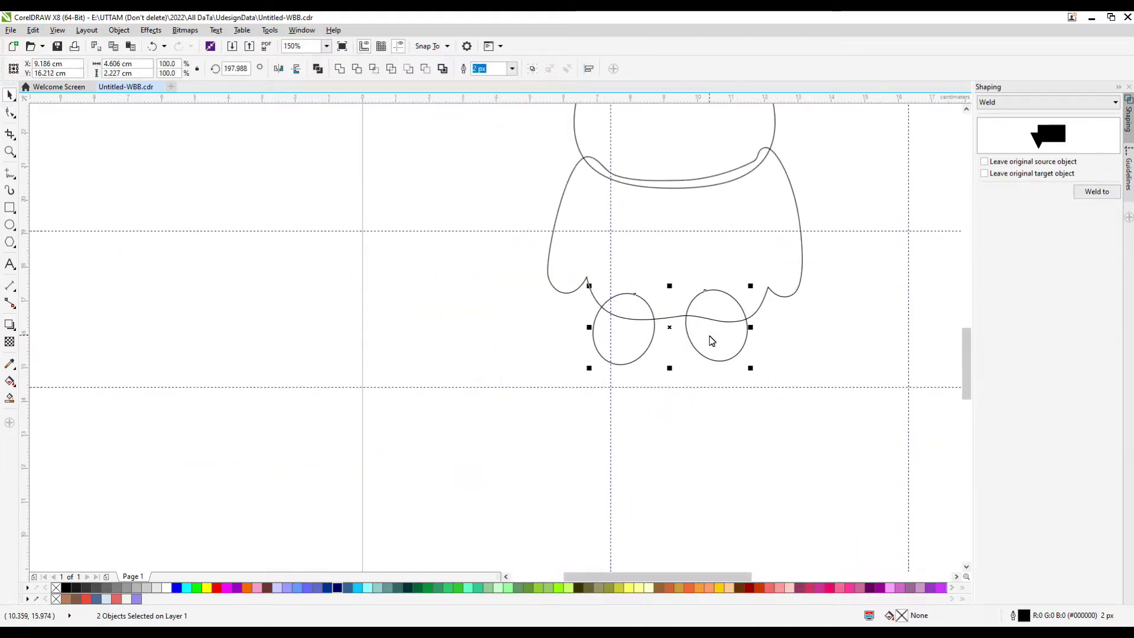
- Trim away the parts of both ears inside the head outline, and scale the whole figure down to about 6.6 by 9.7 cm
scroll(711, 342, "down", 1)
scroll(605, 335, "up", 2)
left_click(552, 231)
left_click(547, 139)
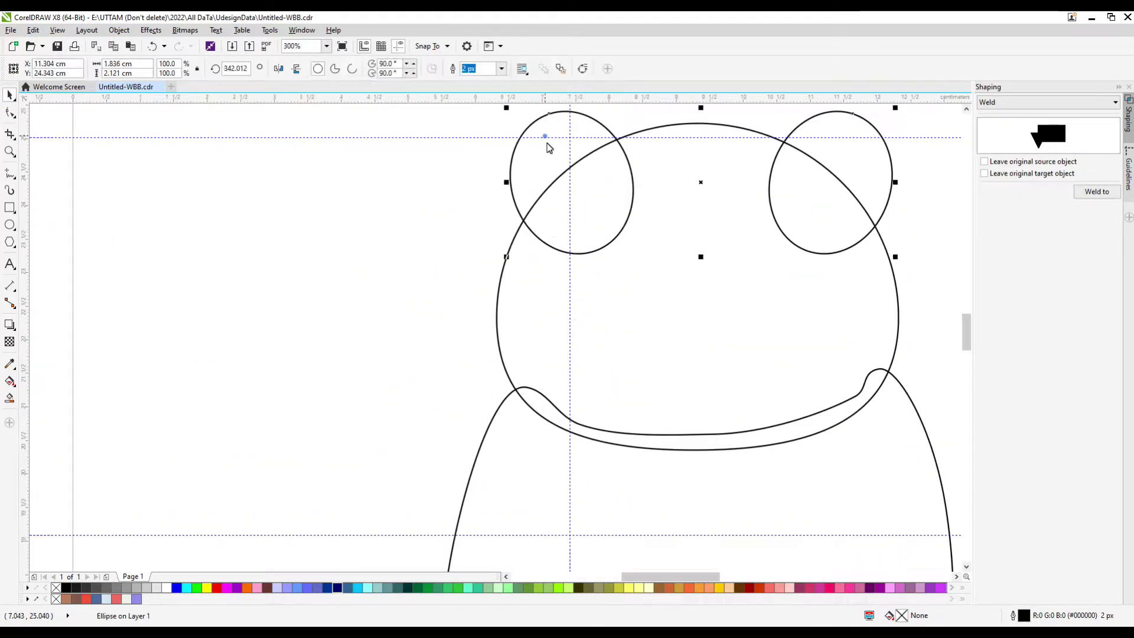
left_click(638, 309, "shift")
scroll(764, 114, "up", 2)
left_click(645, 402, "shift")
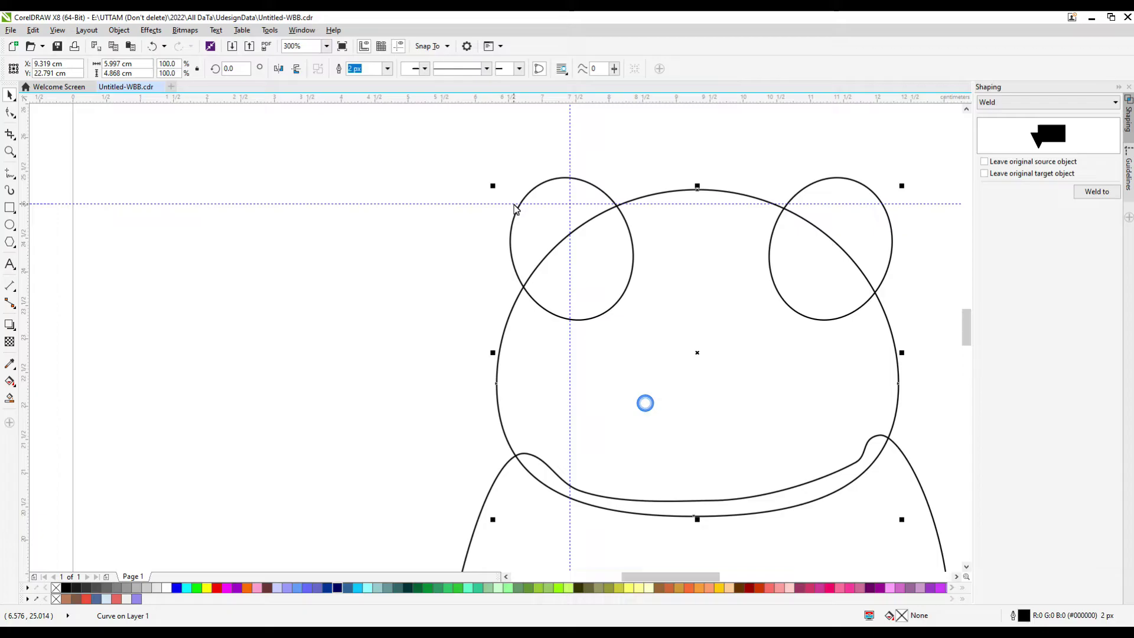
left_click(614, 259)
scroll(618, 378, "down", 4)
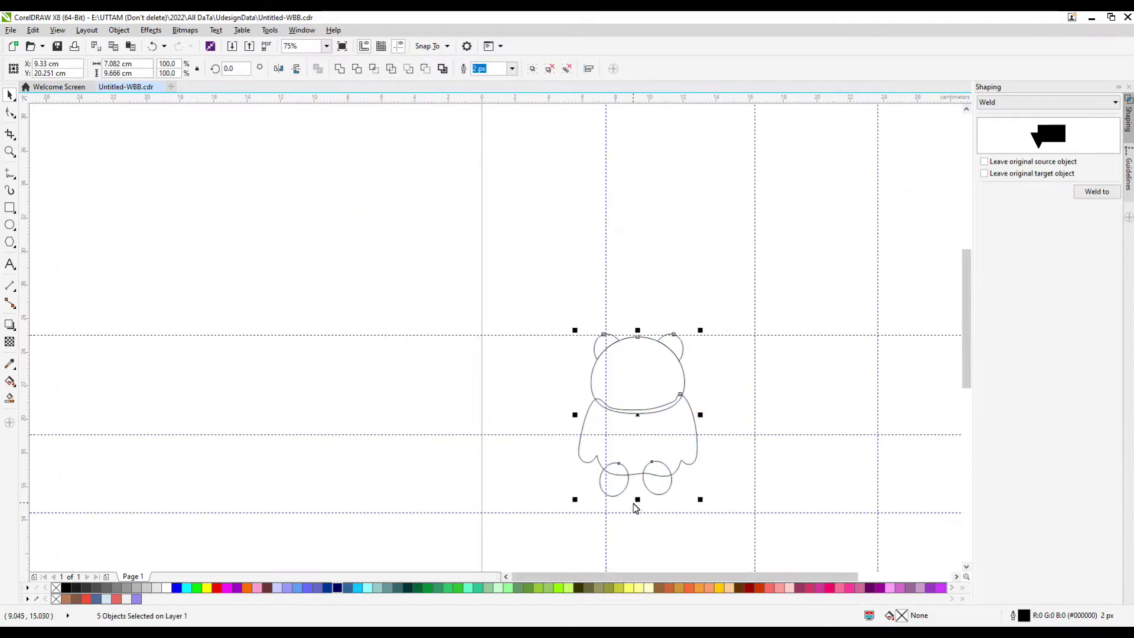
left_click(710, 408)
- Draw an ellipse on the head's left half for the eye, convert it to curves and reshape it into a rounded patch about 1.3 cm wide
scroll(628, 422, "up", 4)
key("F7")
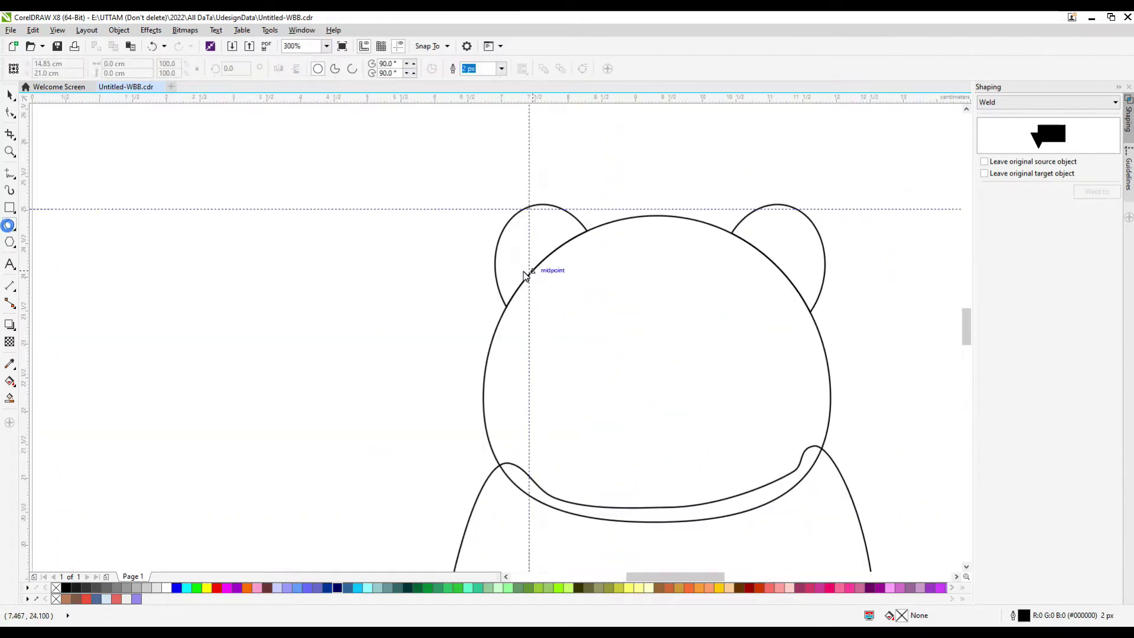
left_click_drag(561, 297, 648, 387)
key("ctrl+q")
key("F10")
scroll(639, 408, "up", 2)
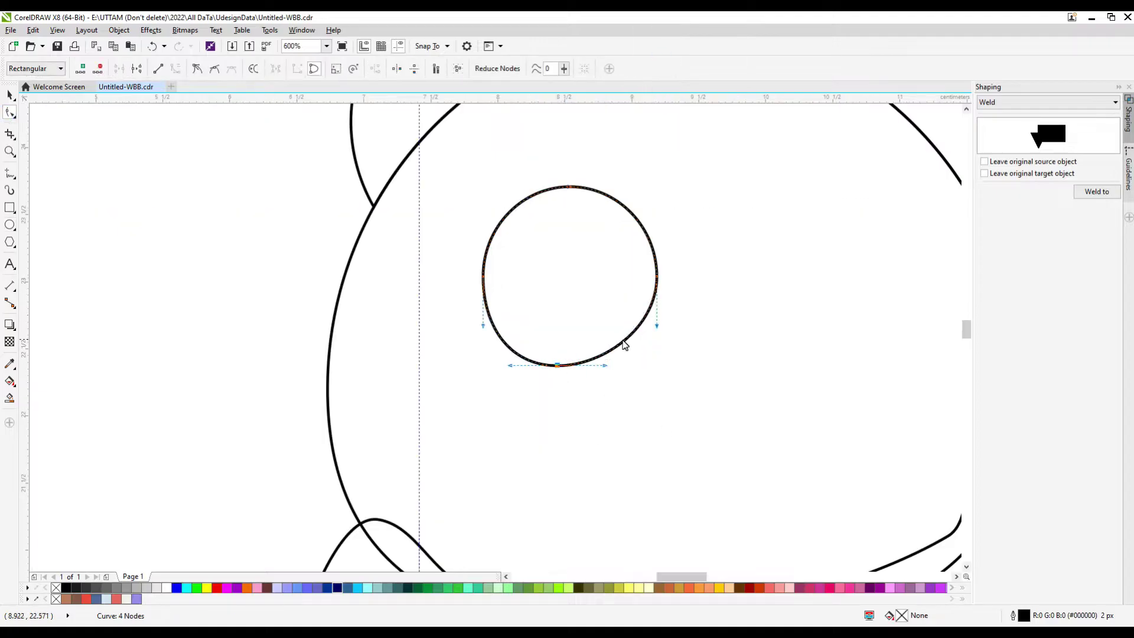
left_click_drag(484, 278, 474, 265)
left_click_drag(658, 282, 554, 389)
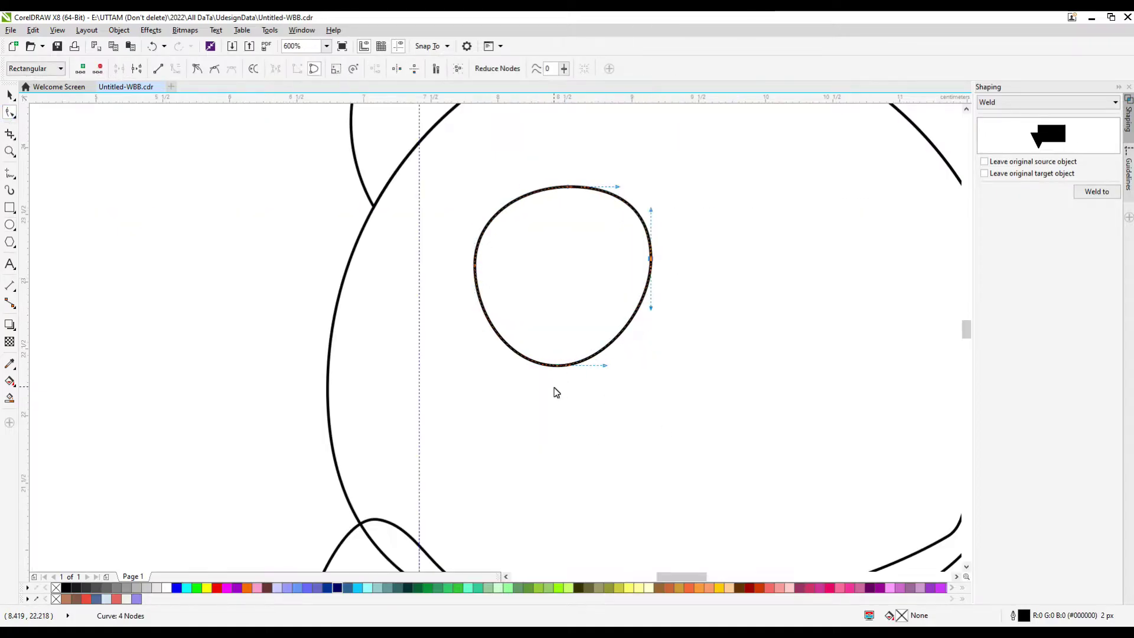
- Draw an upright pupil ellipse about 0.45 by 0.6 cm near the eye patch's inner edge and fill it black
key("space")
scroll(561, 336, "down", 2)
key("F7")
scroll(552, 305, "up", 4)
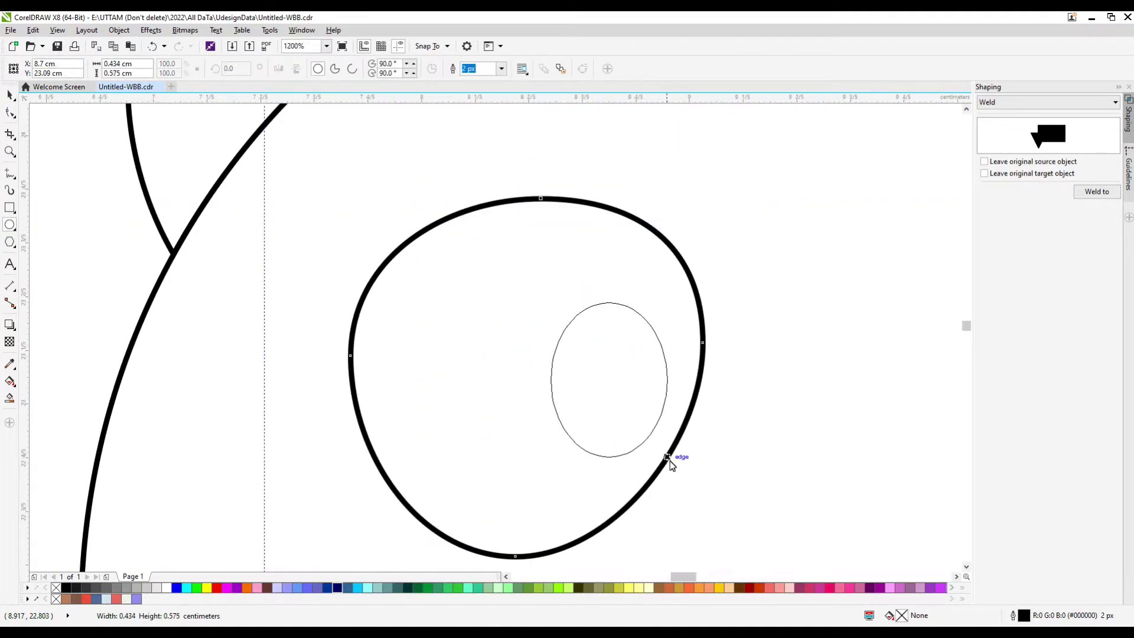
left_click_drag(670, 460, 668, 467)
left_click(66, 588)
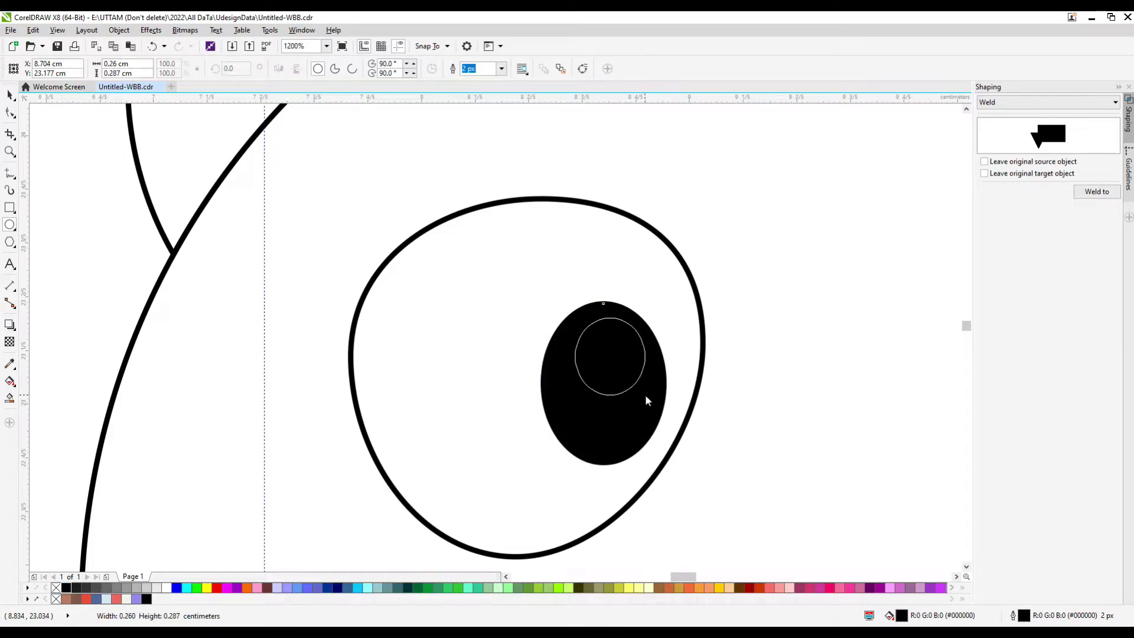
- Add a white highlight circle about 0.27 cm across and a brown ellipse about 0.16 by 0.18 cm inside the pupil
left_click_drag(645, 395, 645, 395)
scroll(610, 356, "up", 2)
left_click(168, 588)
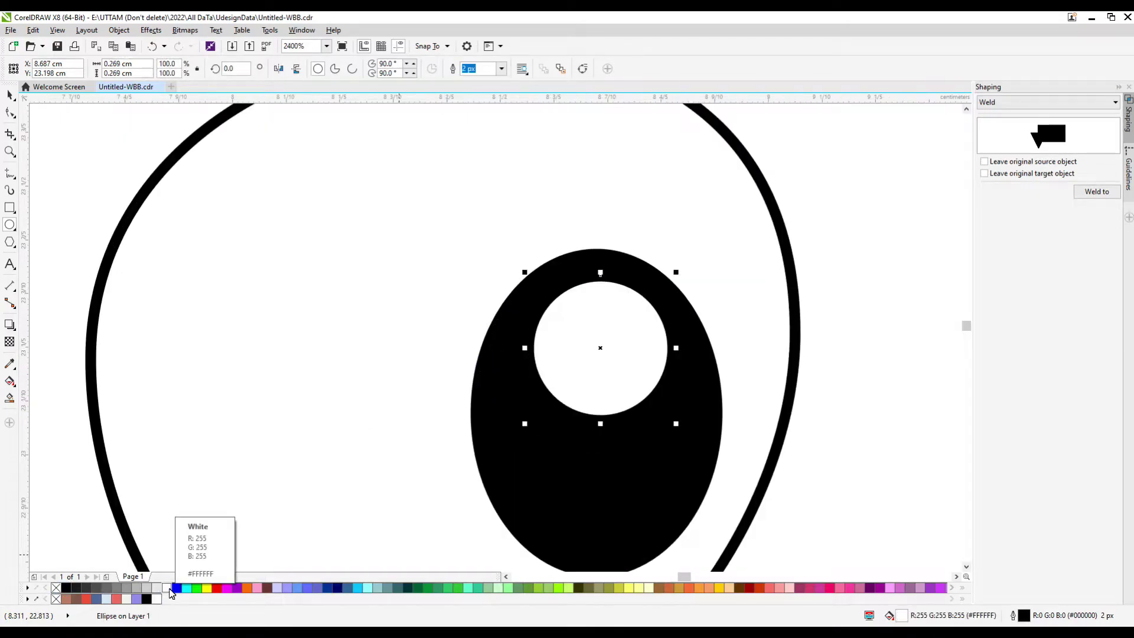
left_click_drag(650, 570, 648, 570)
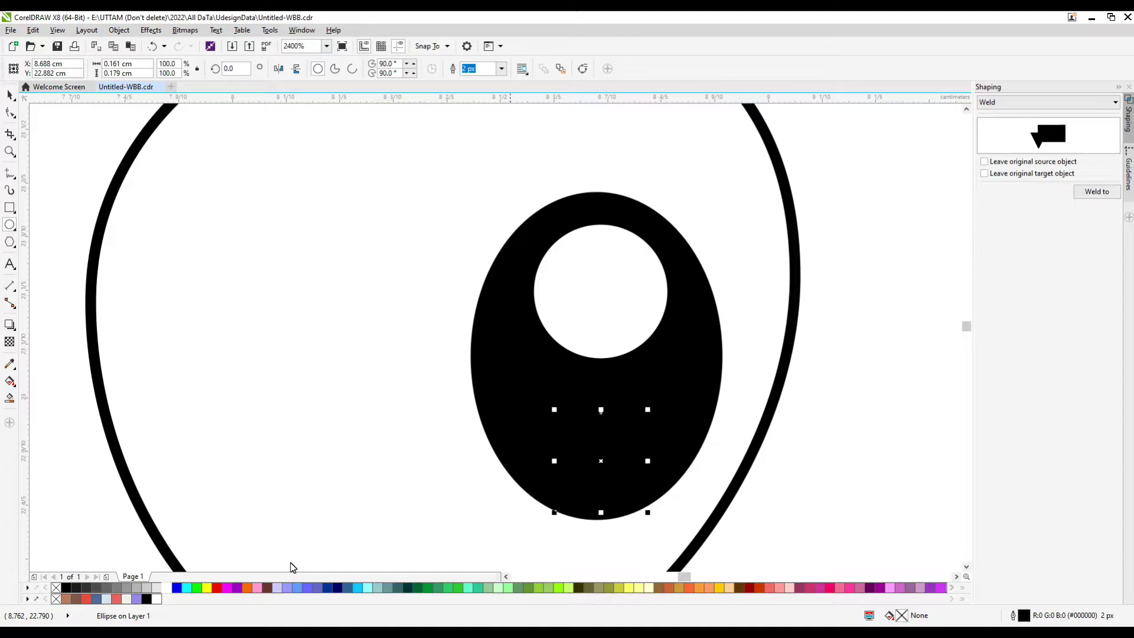
left_click(83, 598)
- Mirror a copy of the complete eye horizontally and place it on the other half of the face
scroll(539, 395, "down", 6)
left_click_drag(354, 322, 568, 425)
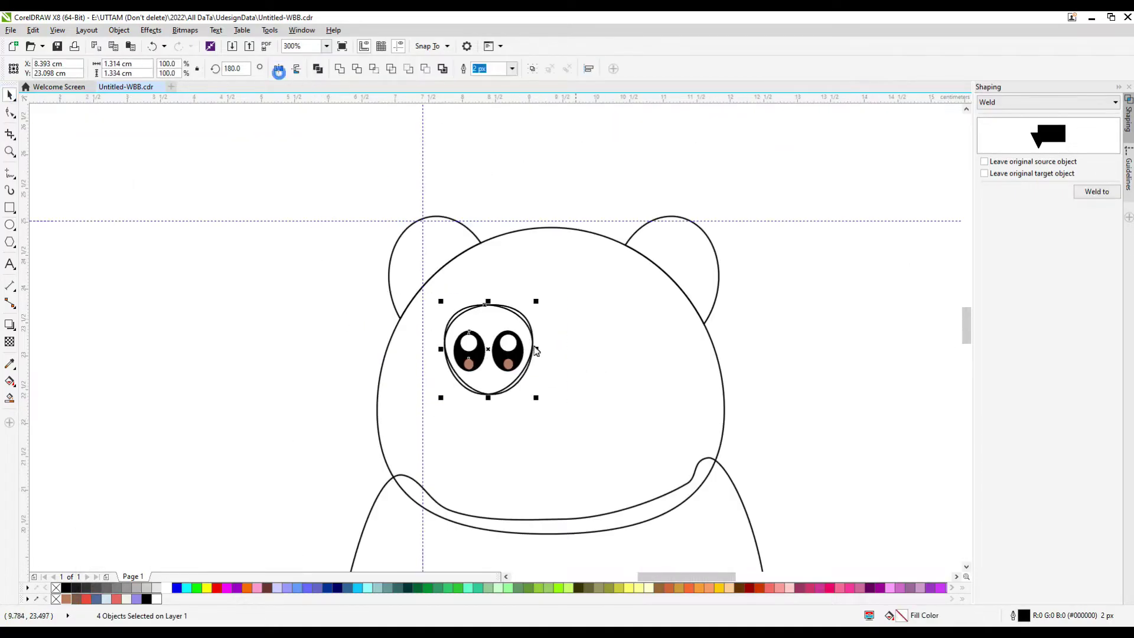
left_click_drag(614, 359, 614, 359)
left_click(292, 356)
- Draw two overlapping ellipses below the eyes and trim the lower one with the upper to form a crescent smile
key("F7")
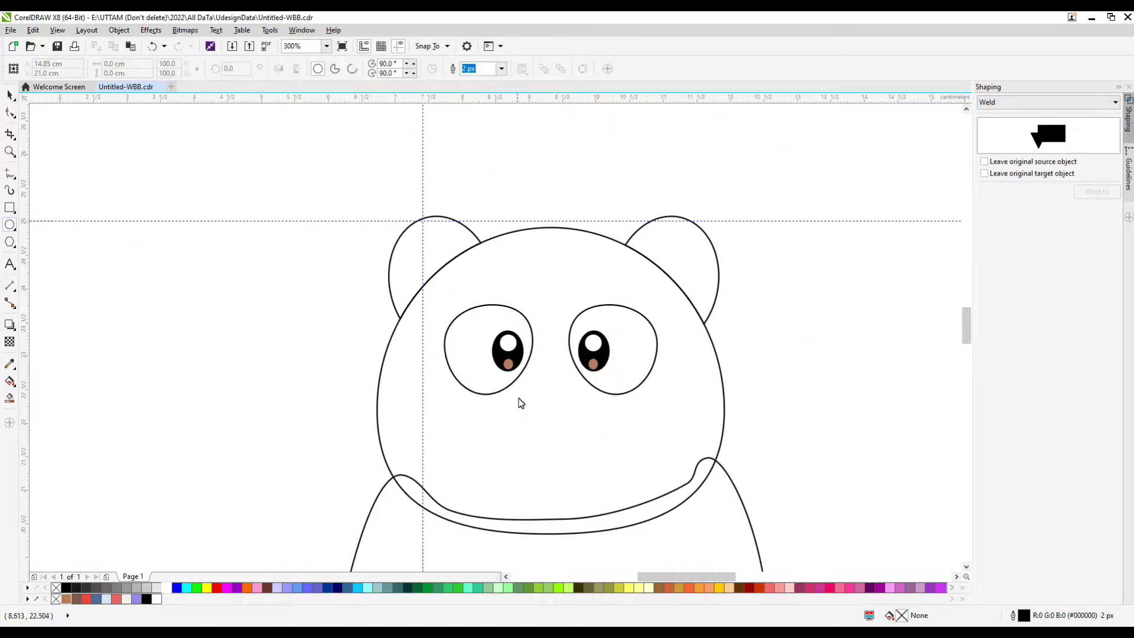
left_click_drag(522, 400, 581, 455)
scroll(538, 438, "up", 2)
left_click_drag(473, 353, 618, 440)
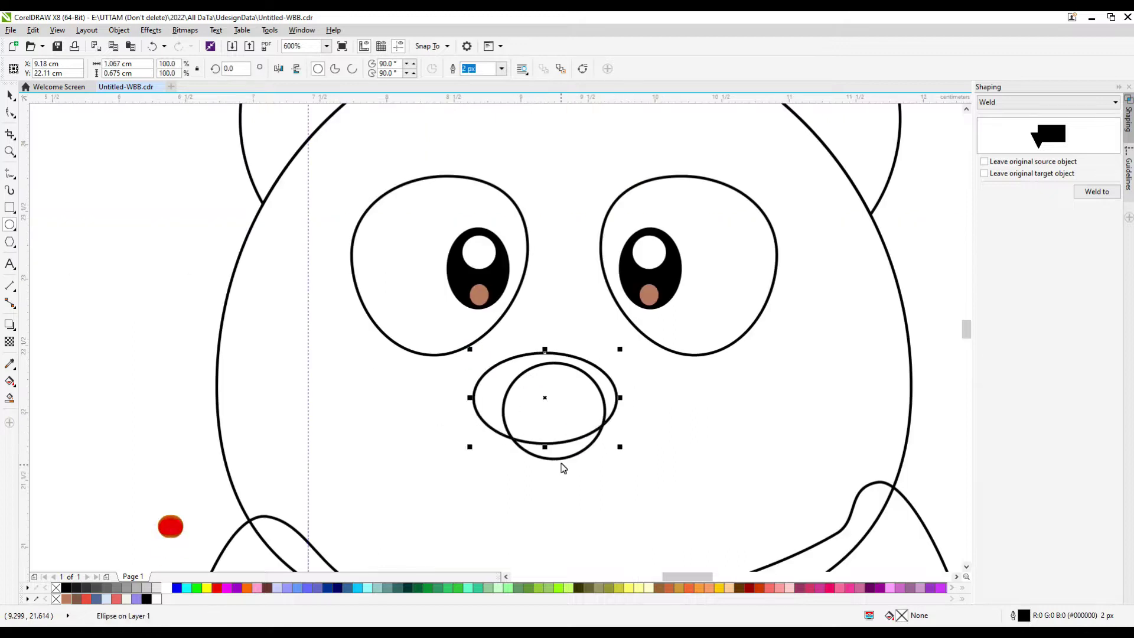
key("space")
left_click(555, 459, "shift")
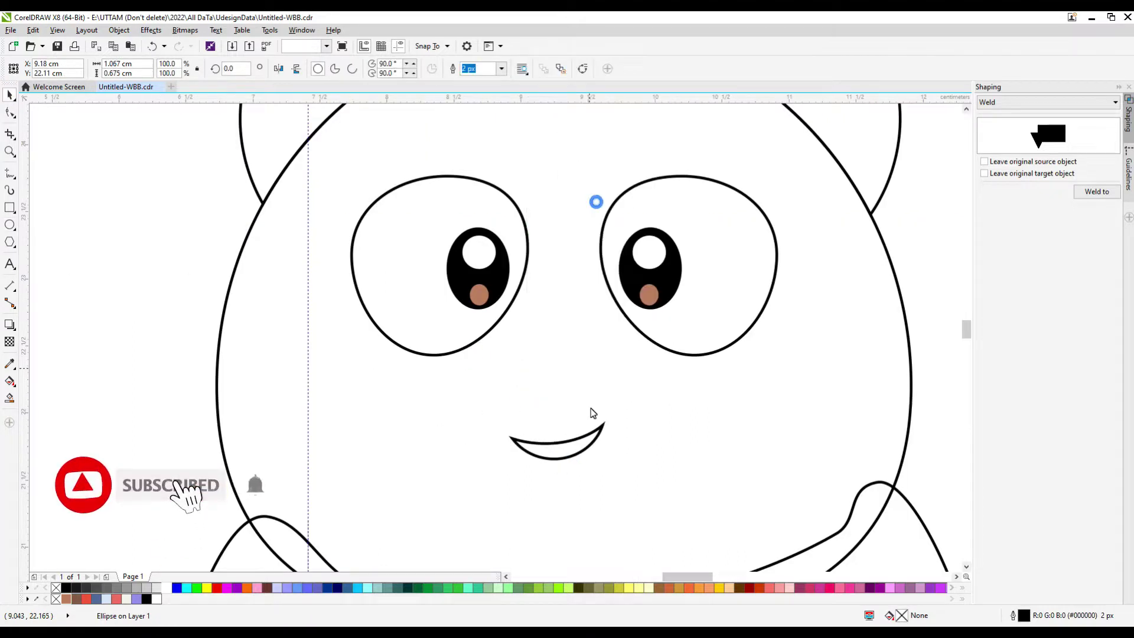
- Rotate the smile level at 349.185 degrees and centre it on a vertical guideline through the middle of the face
left_click(608, 426)
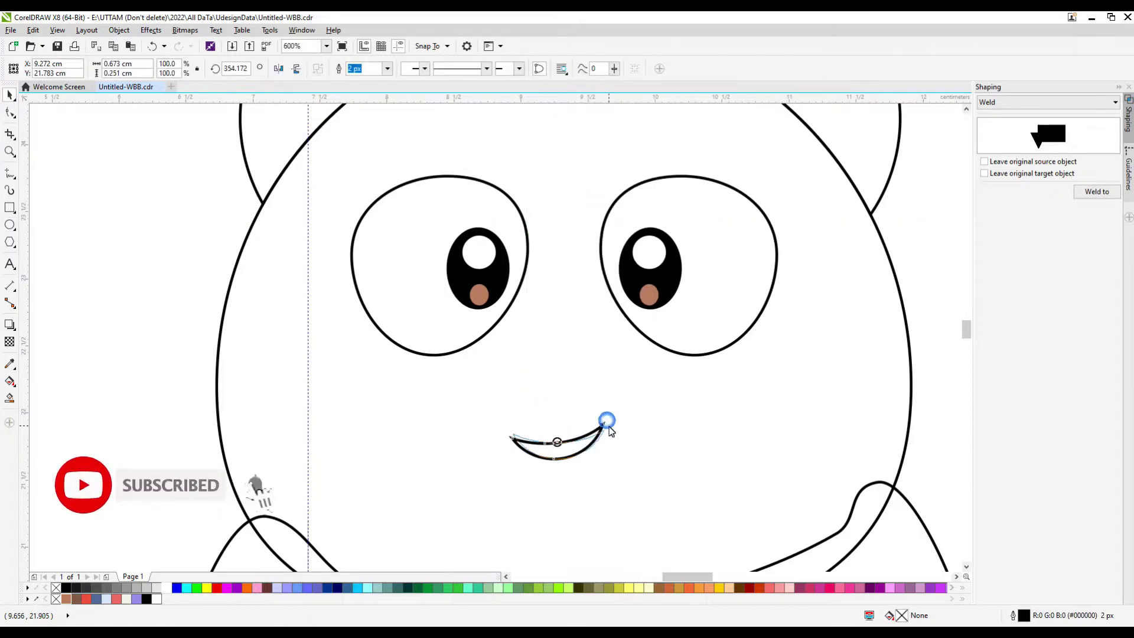
left_click(628, 393)
left_click(546, 473)
left_click(576, 408)
scroll(597, 392, "up", 3)
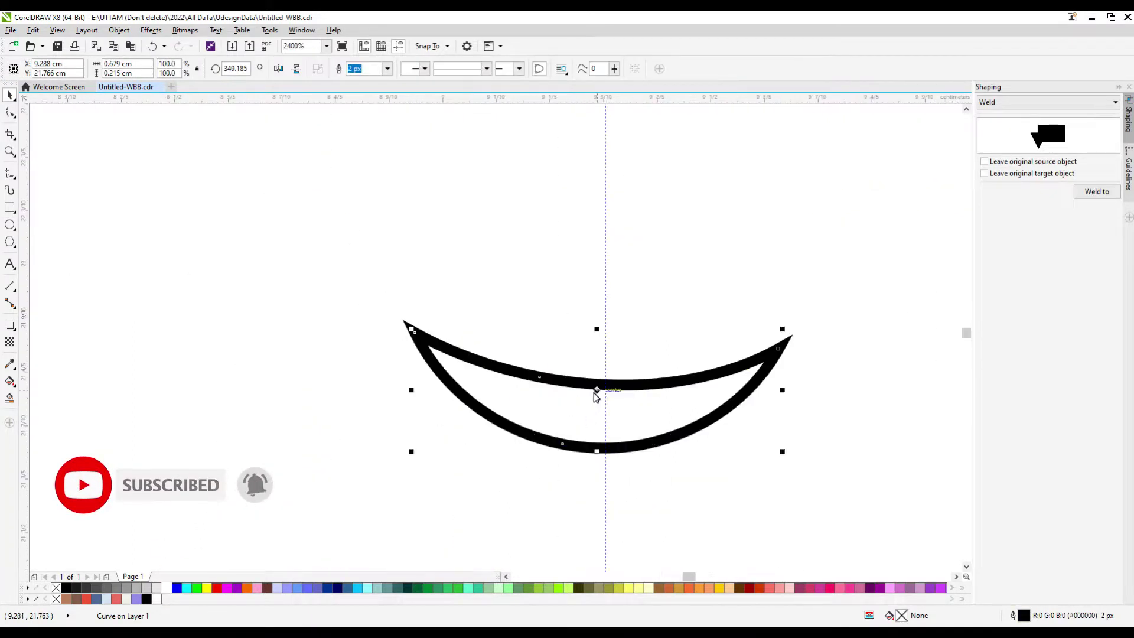
- Draw a nose ellipse about 0.23 by 0.25 cm between the eyes, fill it black without an outline and centre it on the guideline
scroll(594, 366, "down", 2)
key("F7")
mouse_move(595, 246)
left_mouse_down()
mouse_move(645, 306)
mouse_move(627, 286)
left_mouse_up()
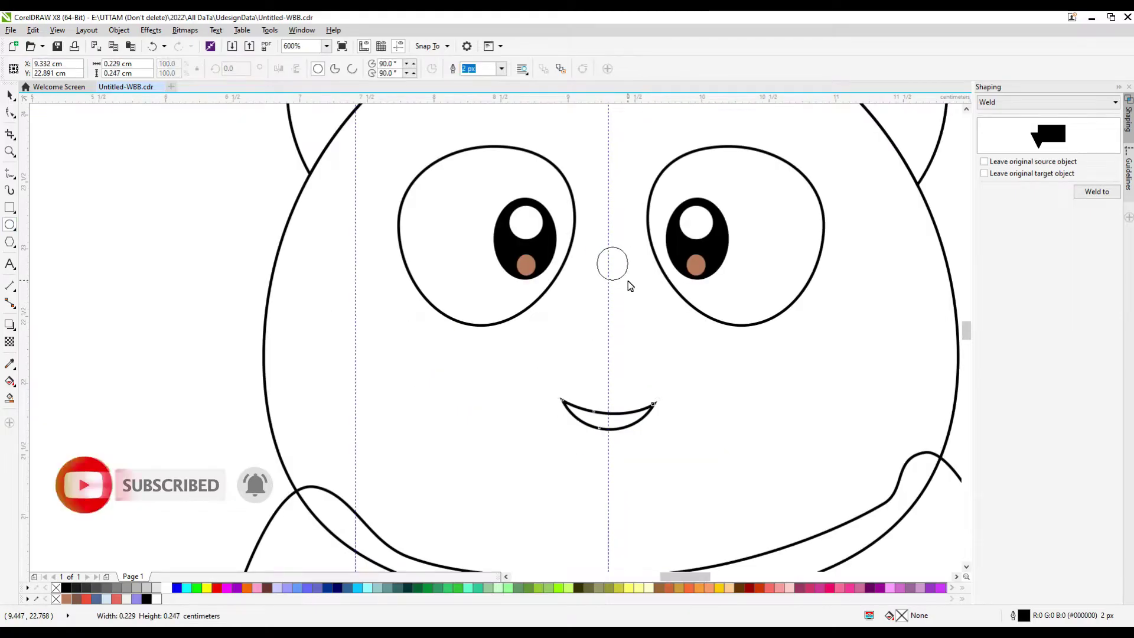
scroll(615, 263, "up", 2)
left_click(146, 599)
key("space")
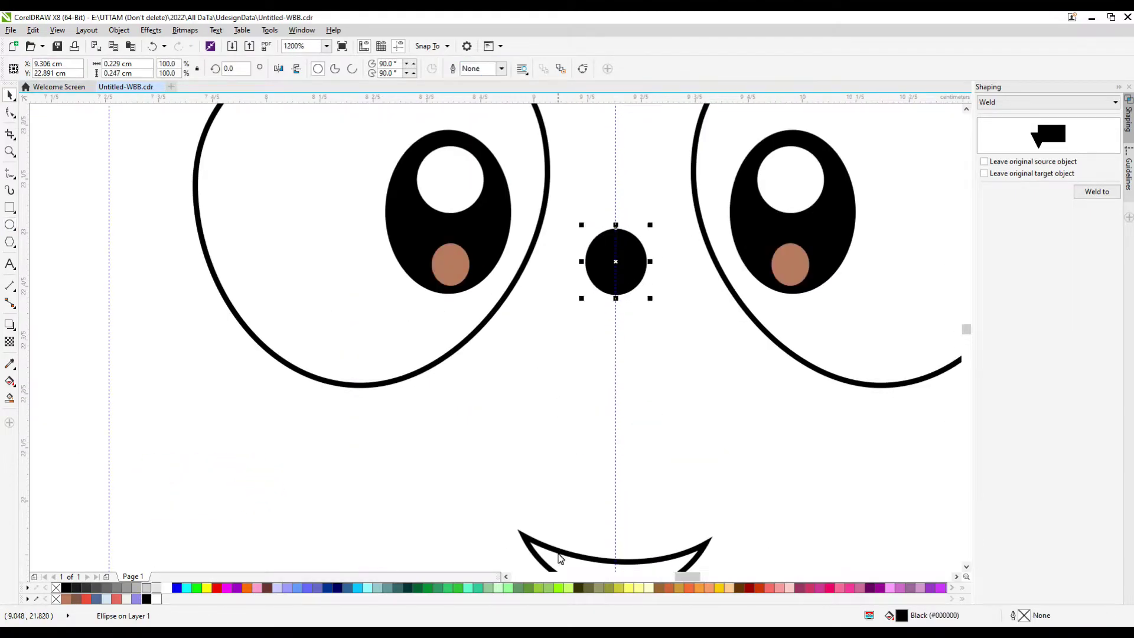
- Fill the smile black with a hairline outline, and place it at a smaller size just beneath the nose
key("Tab")
scroll(387, 71, "up", 3)
scroll(717, 331, "down", 3)
left_click_drag(716, 332, 706, 322)
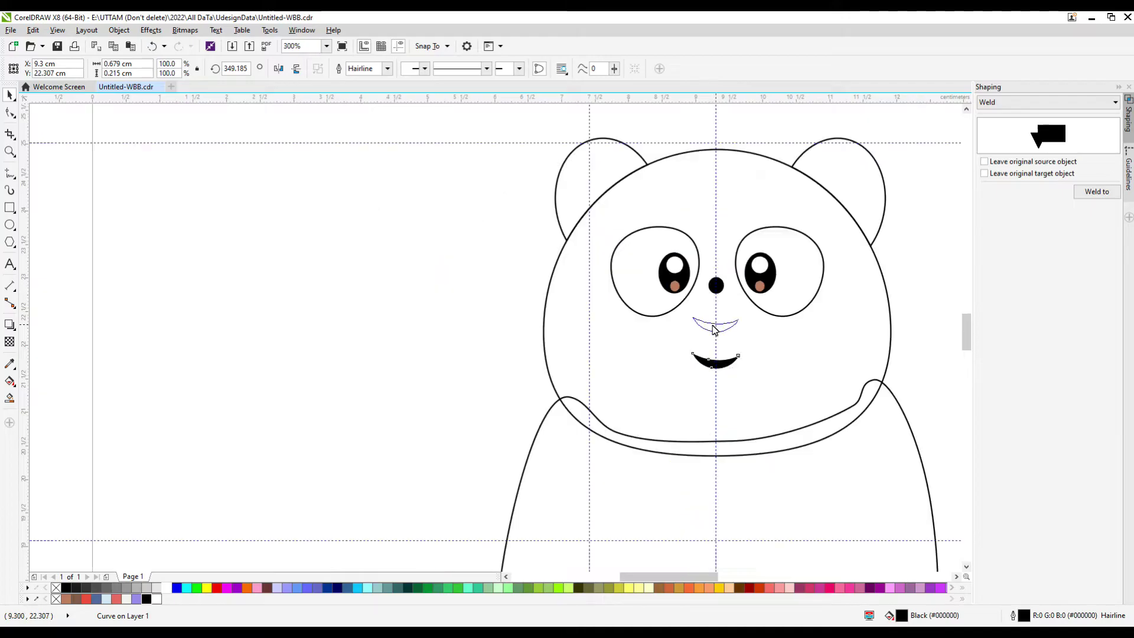
scroll(713, 331, "up", 4)
scroll(711, 336, "down", 6)
- Fill the head shape with white
left_click(441, 301)
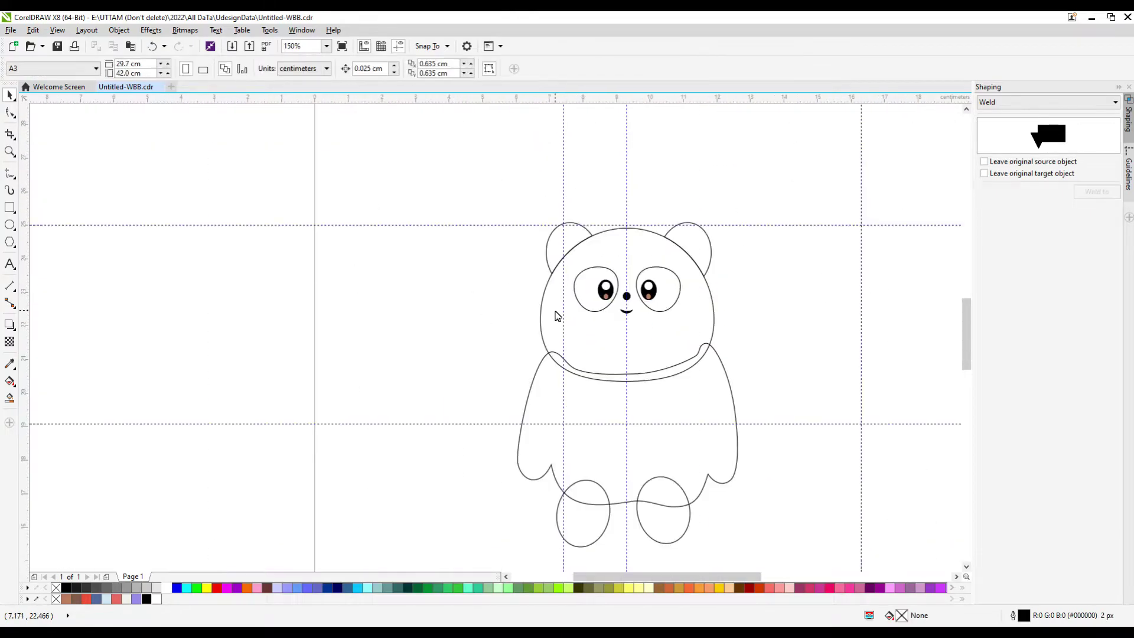
left_click(655, 353)
key("Tab")
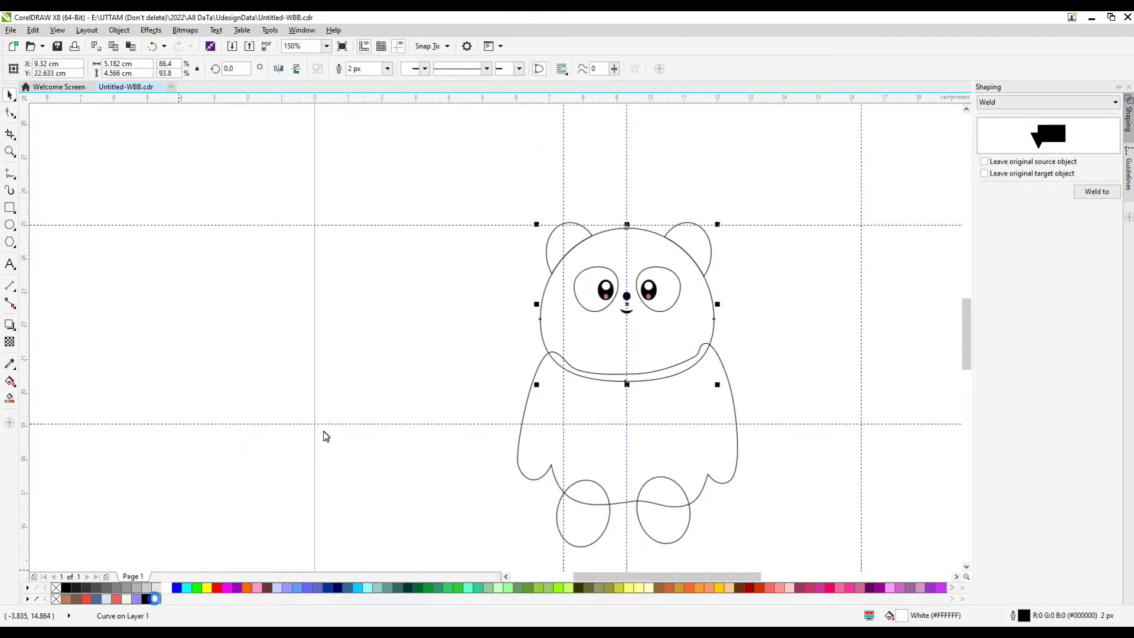
- Fill the ears and body with blue #52699B and place the body behind the head
left_click(96, 599)
left_click(606, 376)
key("ctrl+r")
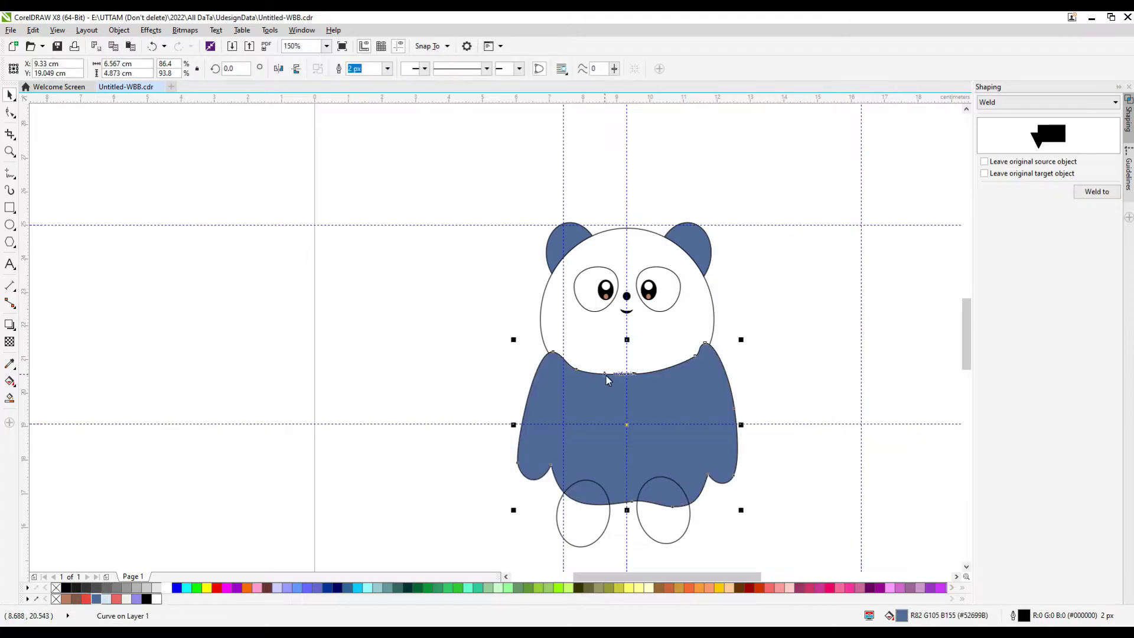
key("Escape")
- Fill both feet with the body's blue, #52699B
left_click(608, 525)
left_click(674, 524, "shift")
left_click(86, 598)
left_click(95, 598)
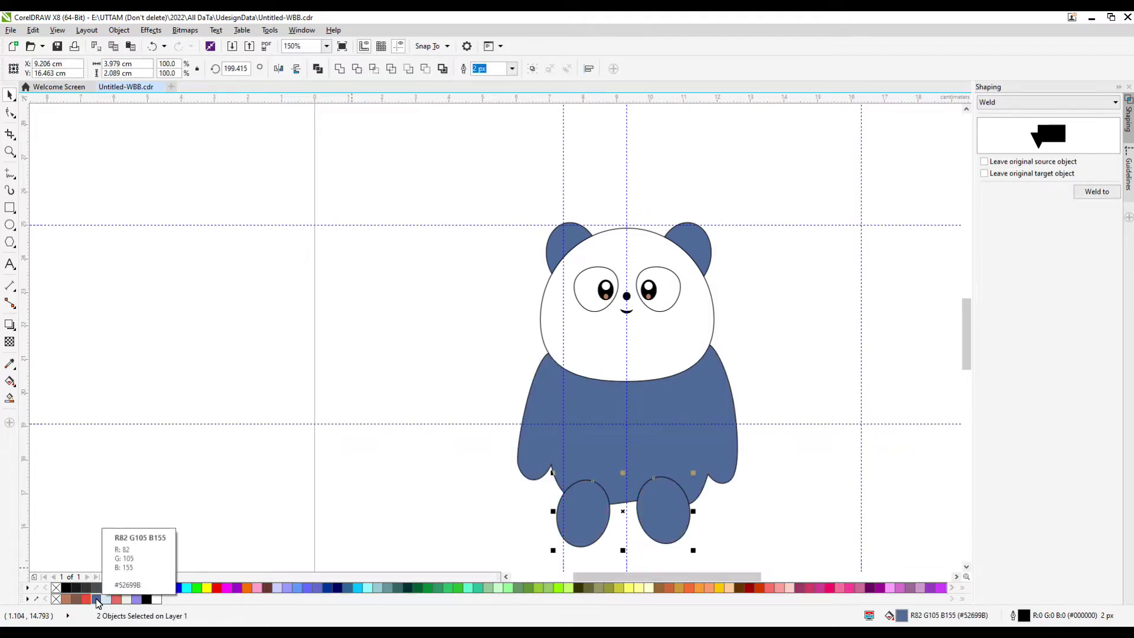
- Send both feet behind the body and nudge them up about 0.3 cm
key("shift+Page_Down")
scroll(652, 521, "up", 2)
key("Up")
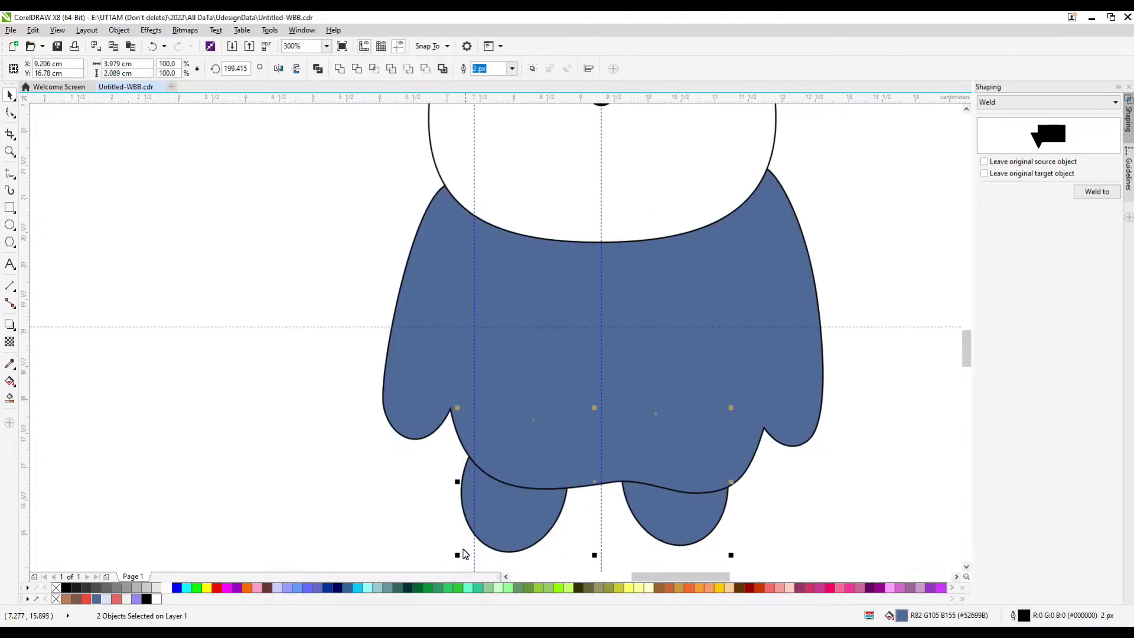
- Shrink both feet slightly and shift the panda's left foot a little down and outward
left_click_drag(464, 554, 495, 513)
left_click(677, 522)
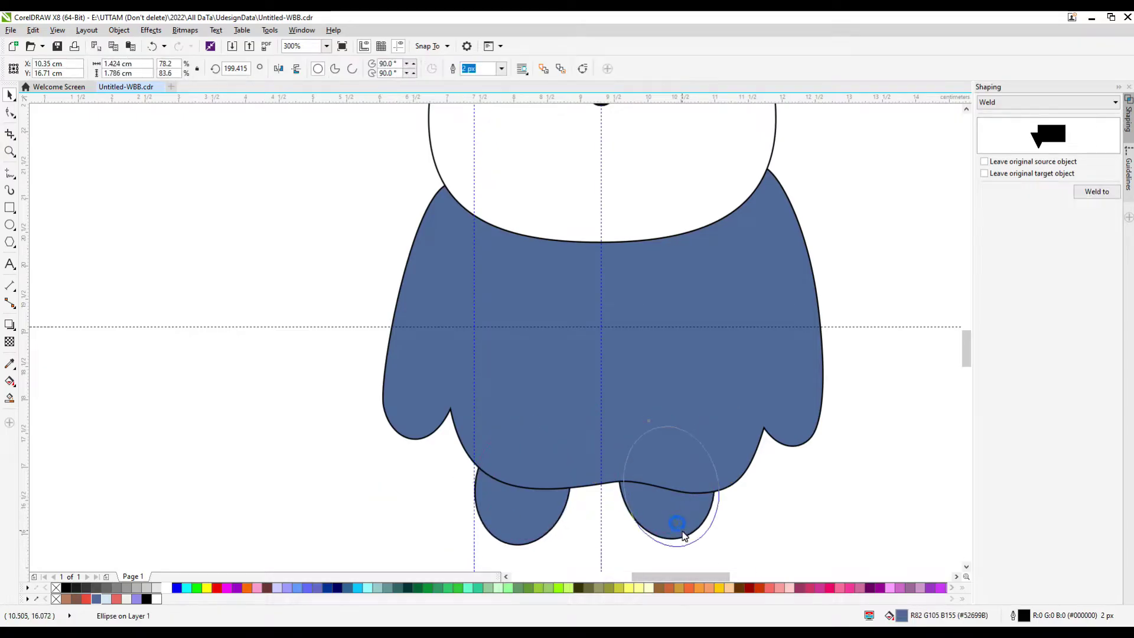
scroll(684, 534, "down", 5)
left_click(684, 481)
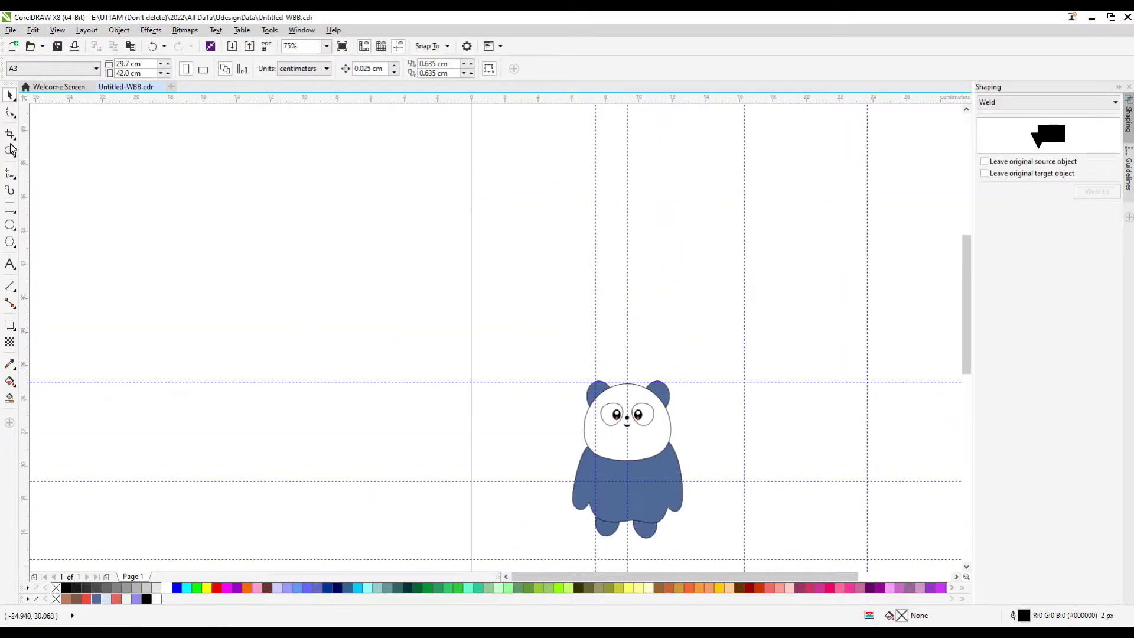
- Draw a Pen tool curve from the armpit crease around the inside of the panda's right arm up to the shoulder
left_click(13, 176)
left_click(59, 255)
scroll(715, 247, "up", 5)
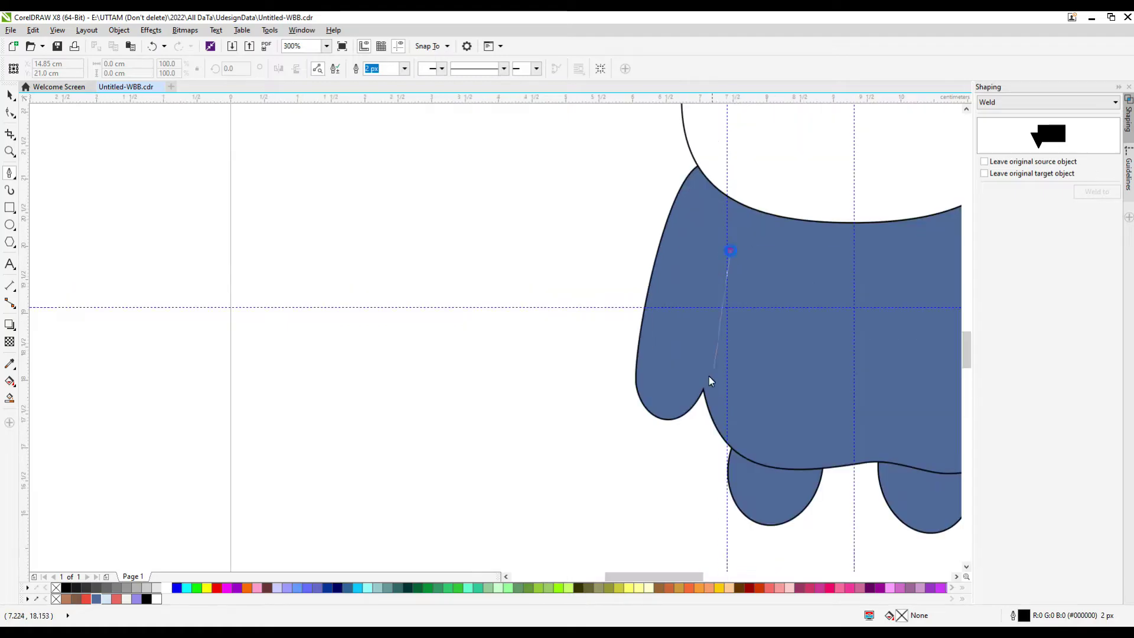
left_click(730, 250)
left_click(696, 429)
scroll(694, 362, "up", 3)
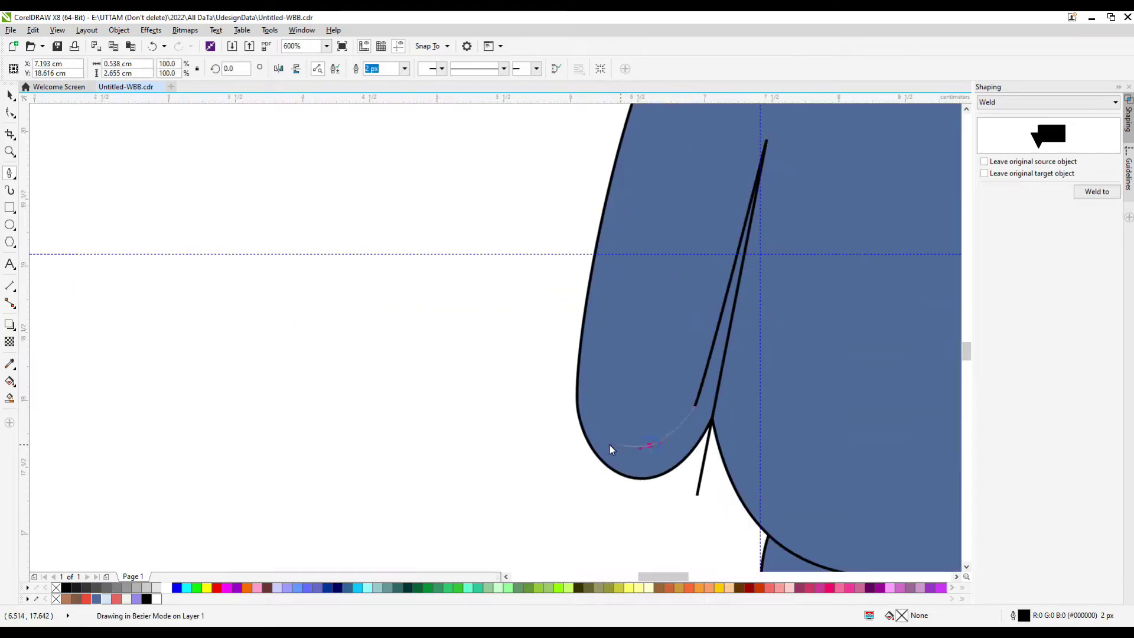
scroll(593, 342, "down", 5)
scroll(588, 331, "up", 5)
left_click(587, 331)
- Smooth the arm curve's lower bend and Smart Fill the strip along the arm's outer edge with grey-blue and no outline
scroll(605, 320, "down", 5)
key("F10")
scroll(632, 375, "up", 3)
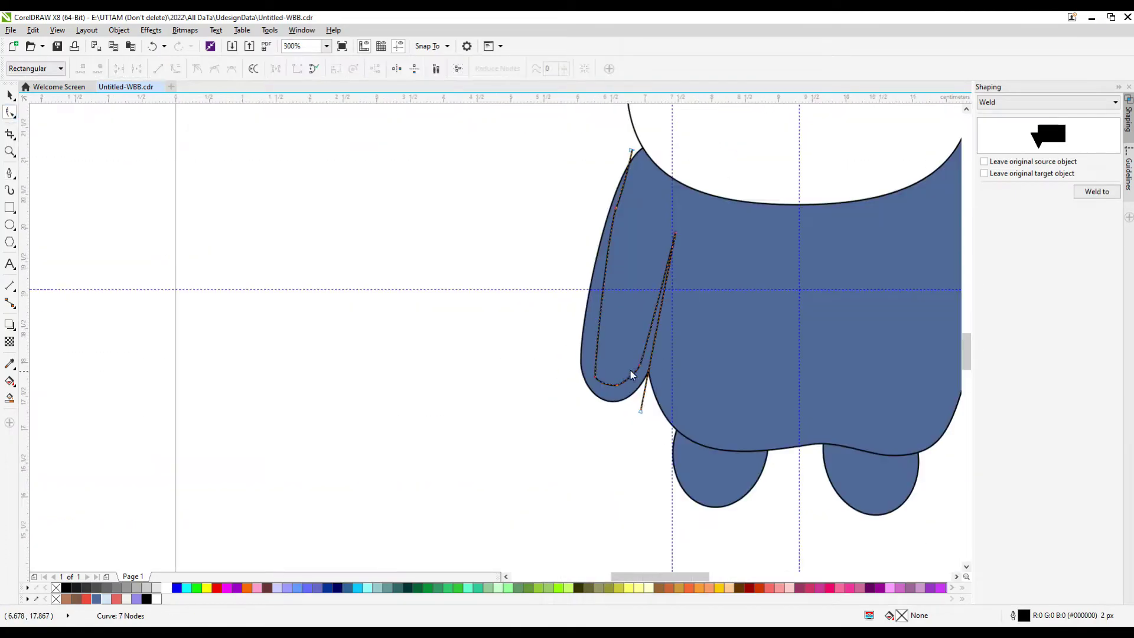
key("space")
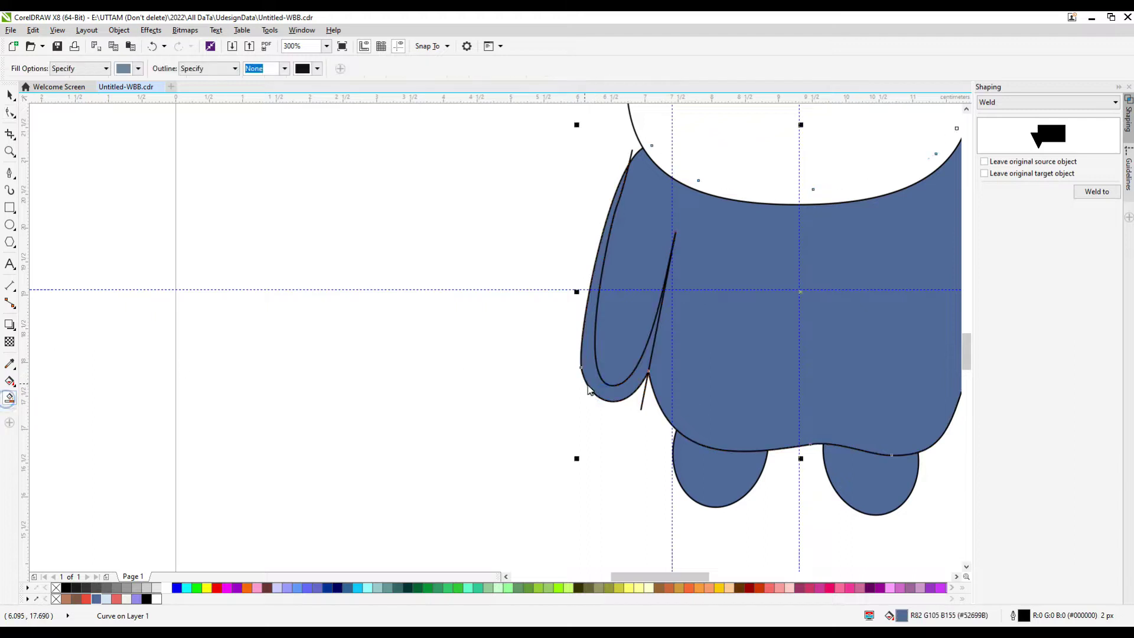
scroll(574, 419, "down", 2)
left_click(612, 418, "shift")
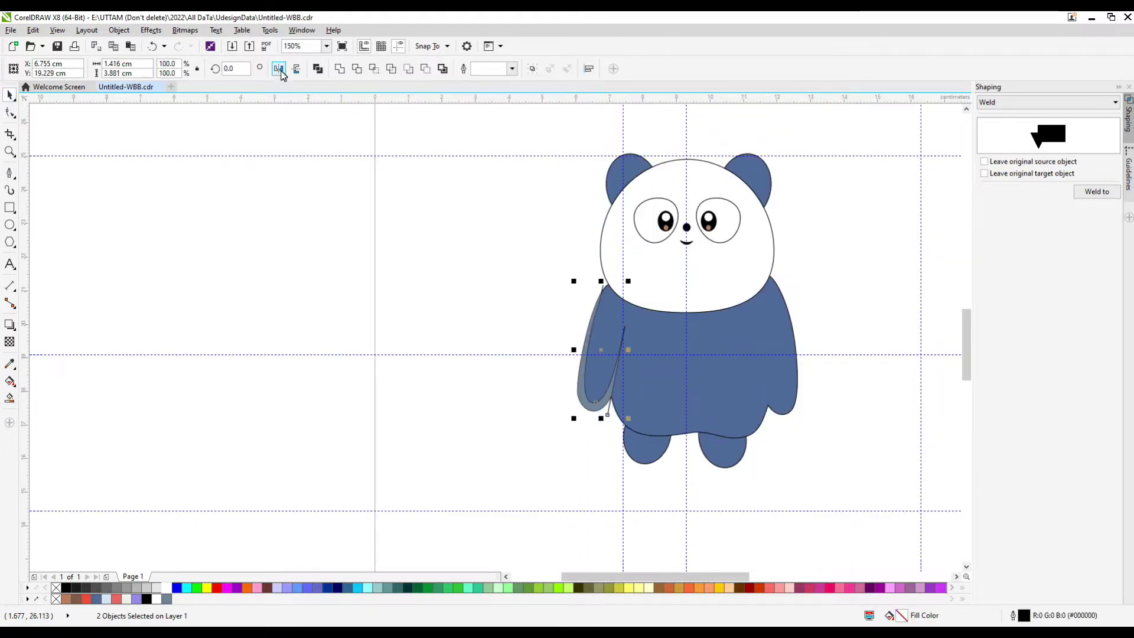
- Mirror the arm shading curve horizontally and place it on the opposite arm
left_click(601, 404)
scroll(513, 416, "up", 2)
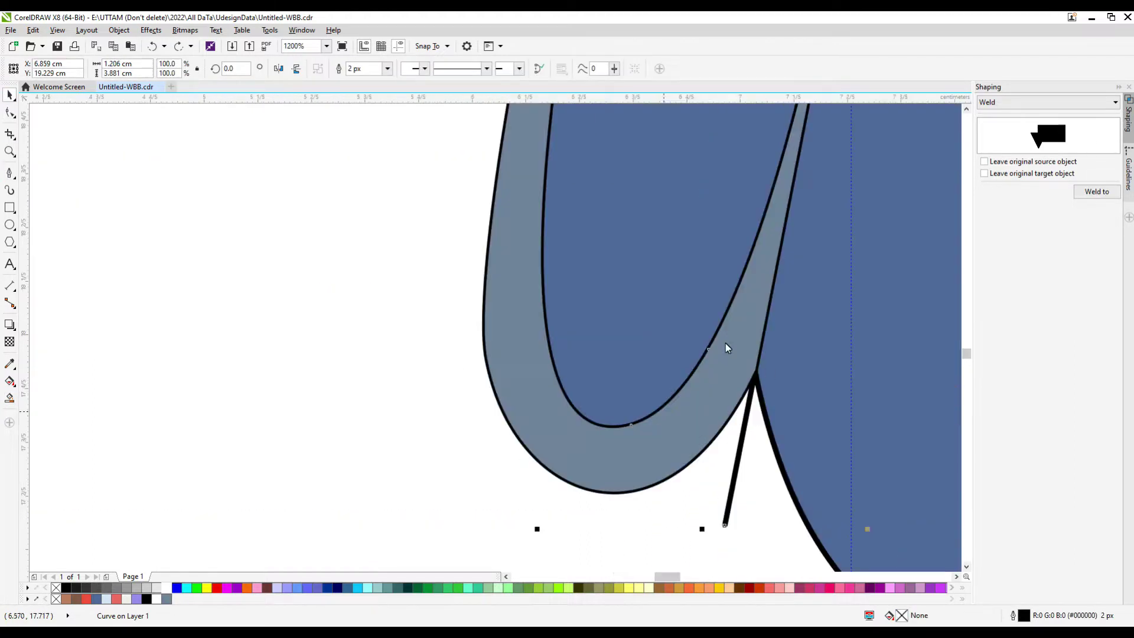
left_click(279, 68)
left_click(296, 69)
scroll(469, 310, "down", 4)
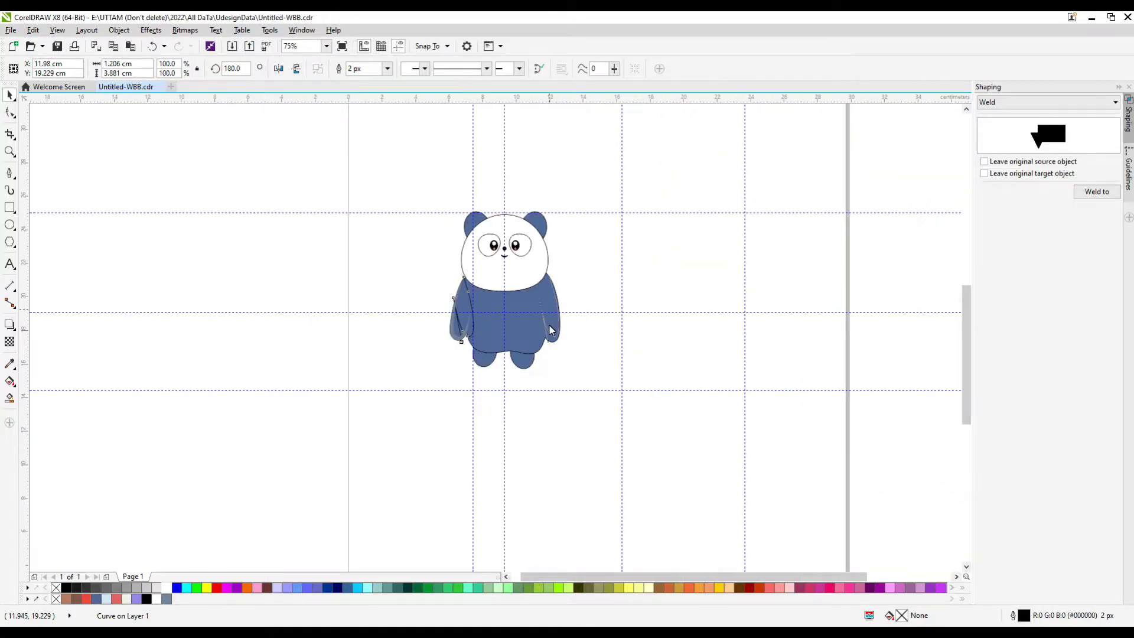
- Fit the mirrored curve to the opposite arm and Smart Fill its edge strip with the same grey-blue
scroll(550, 330, "up", 6)
scroll(553, 399, "down", 2)
key("F10")
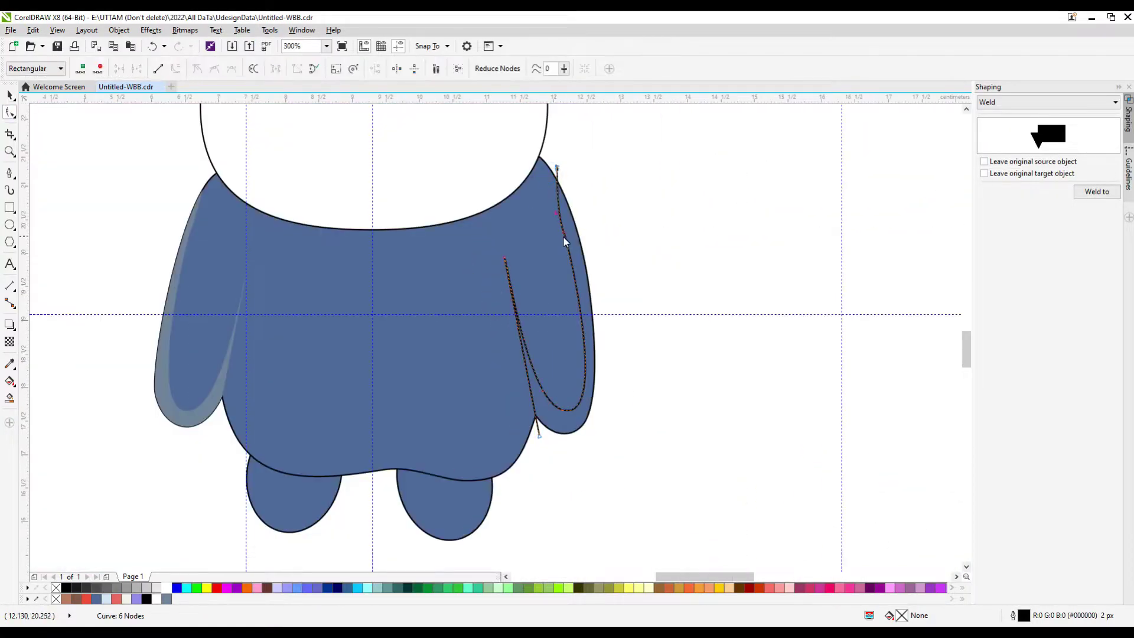
key("space")
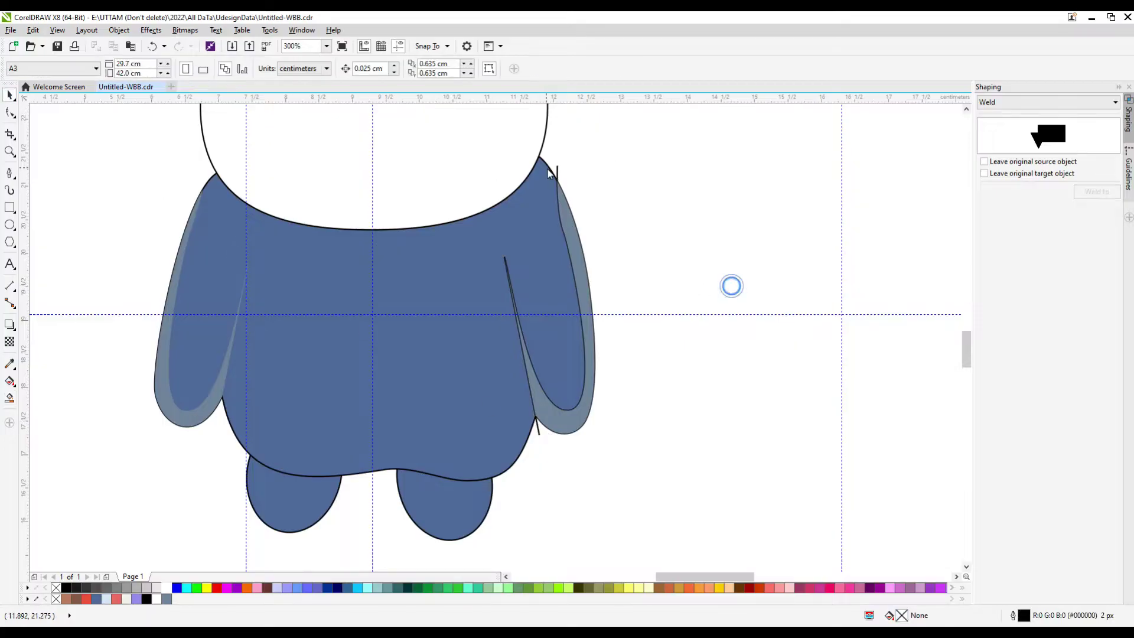
- Delete the guide curves on the arms and fill both shading strips with black
right_click(803, 181)
key("Escape")
left_click(279, 406)
left_click(748, 321)
scroll(748, 320, "down", 4)
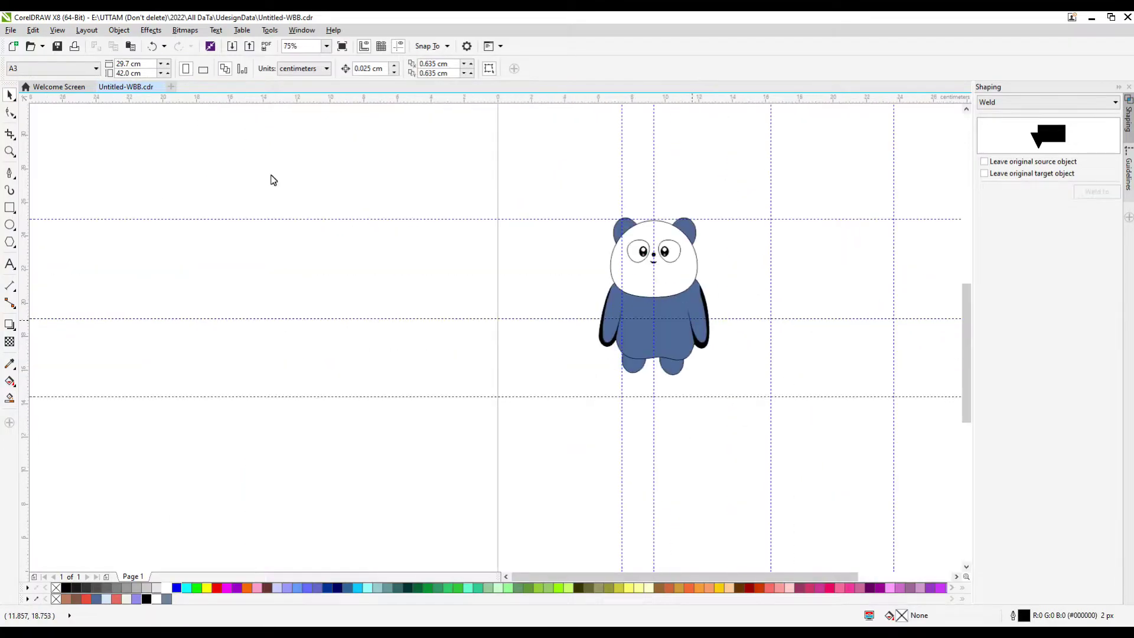
- Reshape the black shading on the panda's left arm, thinning the band under the hand and thickening the inner strip
left_click(707, 313)
scroll(707, 313, "up", 6)
scroll(719, 321, "down", 4)
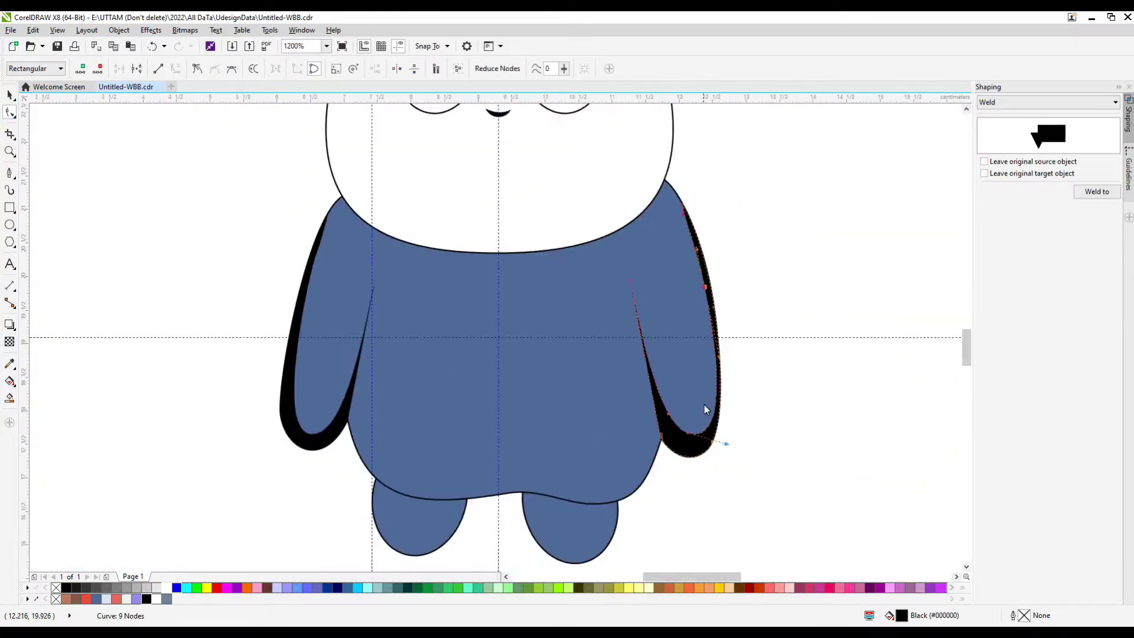
scroll(706, 410, "up", 2)
left_click_drag(697, 434, 692, 444)
scroll(607, 253, "up", 2)
scroll(658, 372, "down", 4)
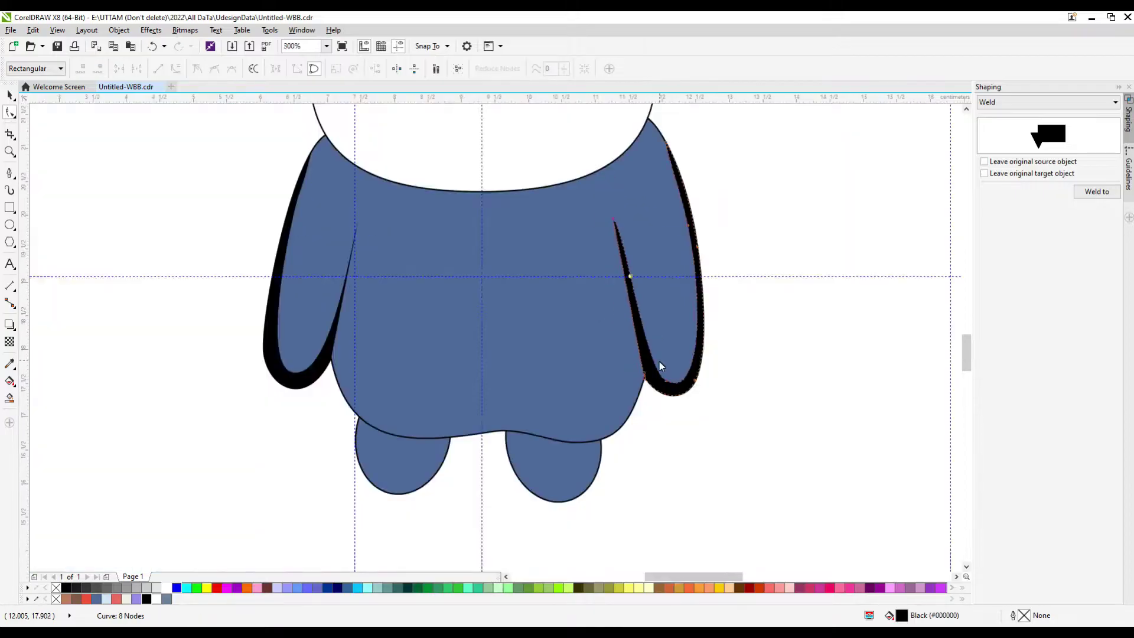
- Refine the armpit nodes and bend the inner strip of the left arm's shading into a smooth taper
scroll(629, 403, "up", 4)
left_click_drag(629, 392, 619, 393)
scroll(671, 356, "up", 3)
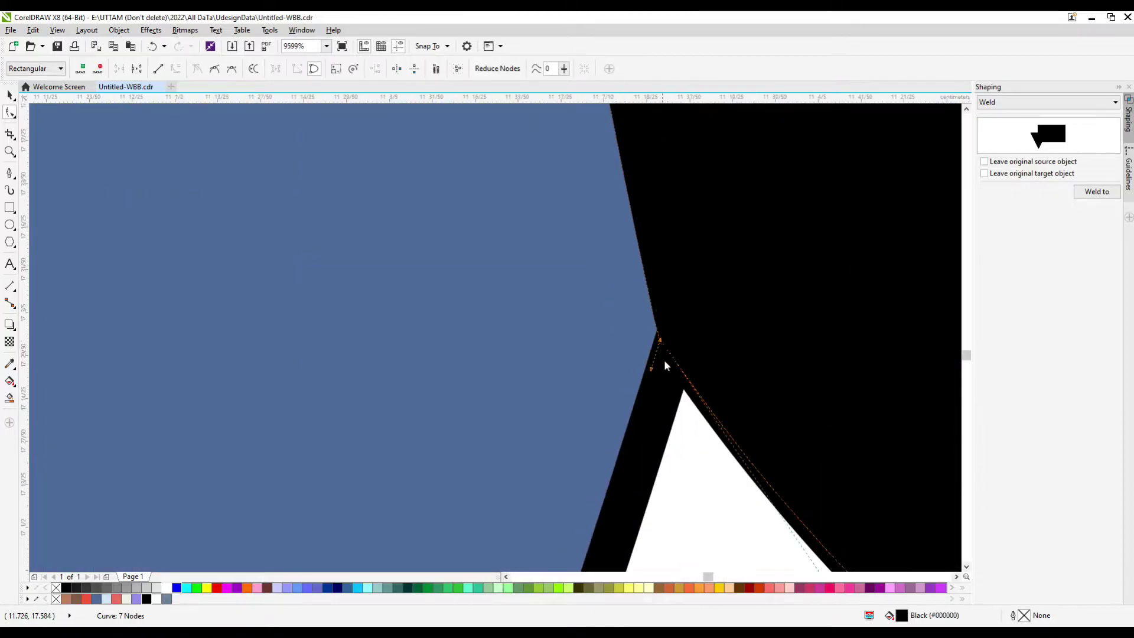
scroll(692, 303, "down", 2)
scroll(624, 299, "up", 1)
scroll(624, 298, "down", 2)
left_click_drag(672, 335, 671, 400)
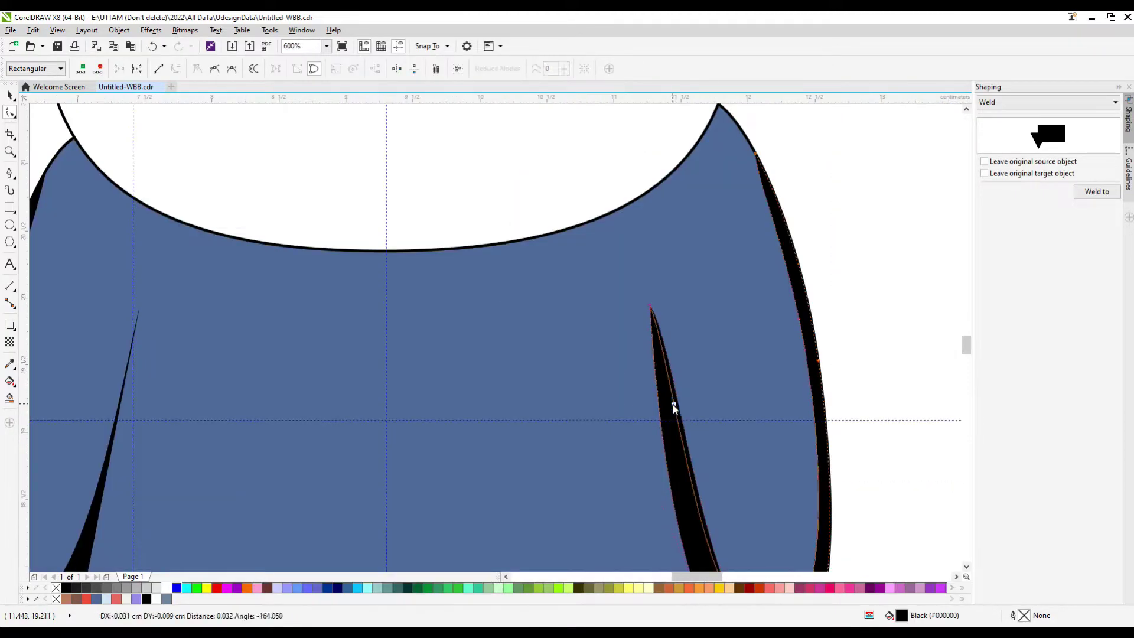
- Remove extra nodes from the right arm's black shading and curve its inner strip outward past the armpit
scroll(694, 341, "down", 1)
scroll(300, 427, "up", 2)
double_click(449, 279)
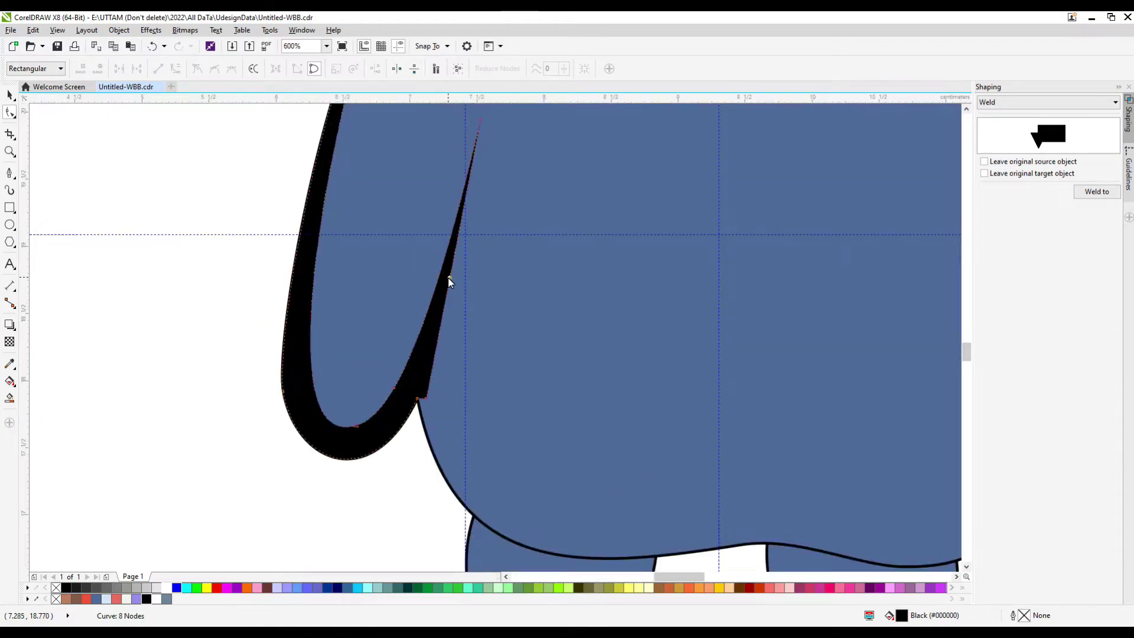
scroll(413, 387, "up", 2)
double_click(413, 388)
left_click_drag(389, 407, 420, 368)
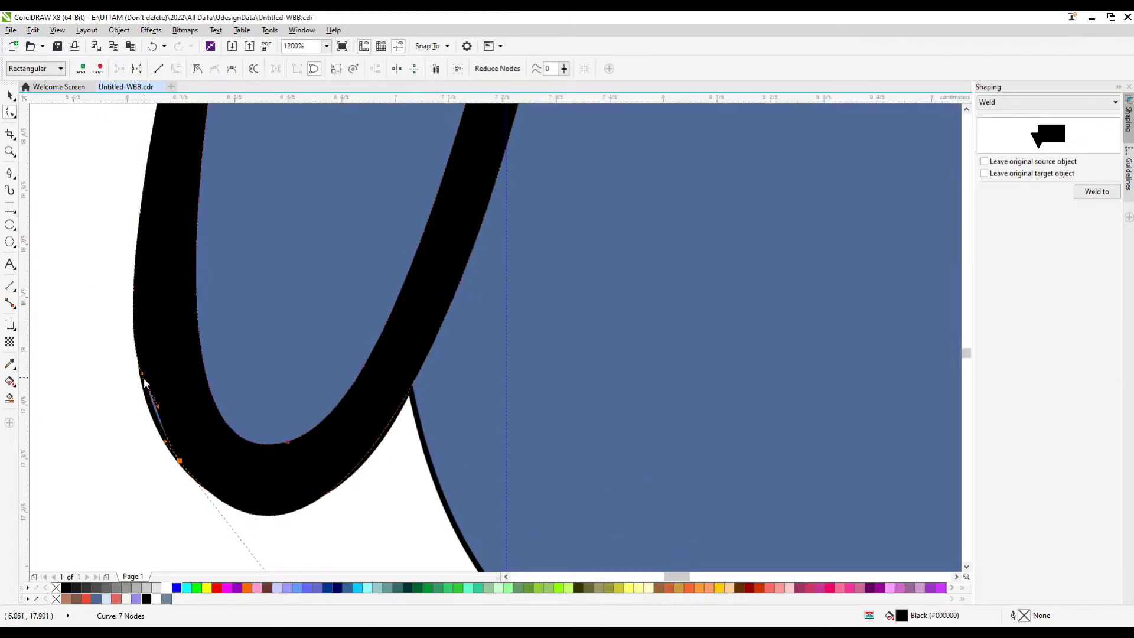
scroll(144, 377, "up", 2)
scroll(348, 462, "down", 2)
- Slim the right arm's inner shading strip and smooth its curve around the bottom of the hand
scroll(426, 384, "down", 2)
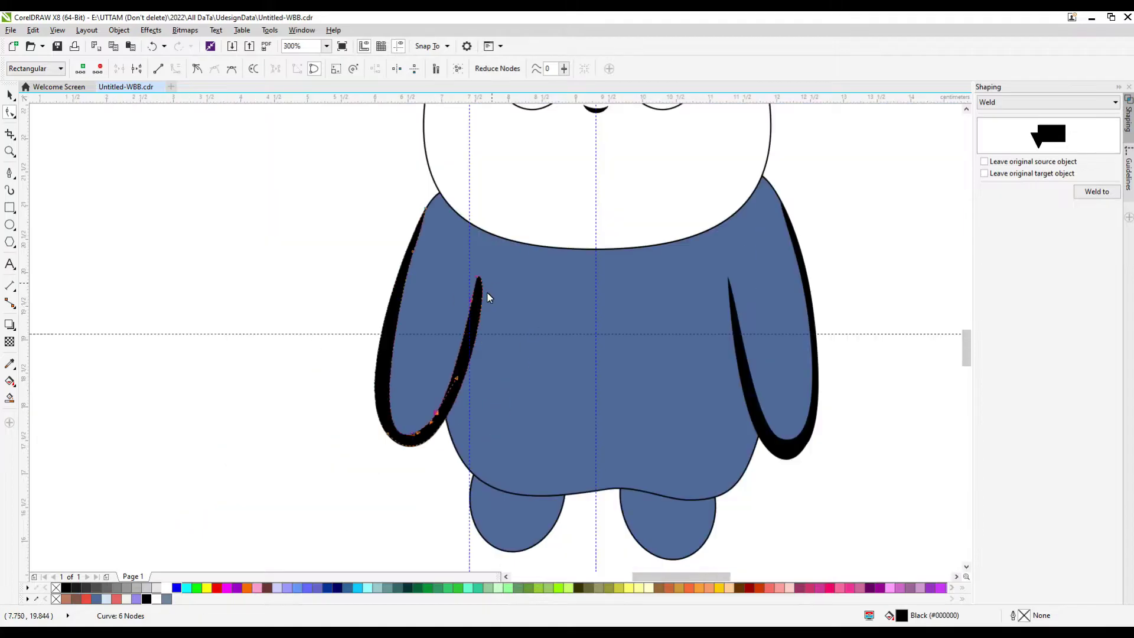
scroll(486, 296, "up", 2)
left_click_drag(351, 517, 255, 494)
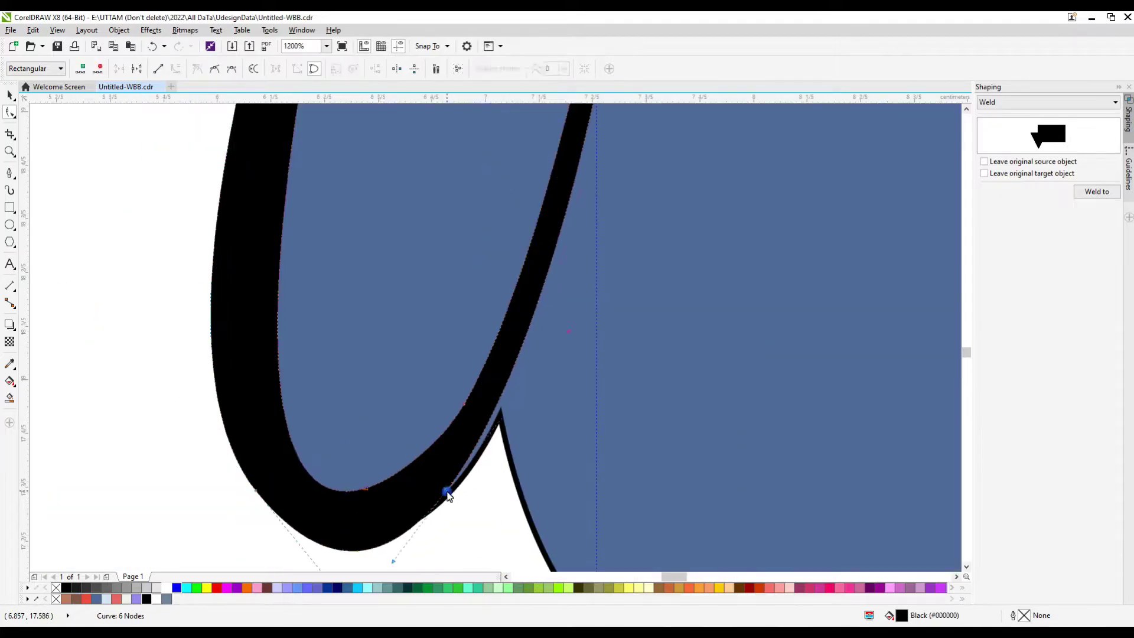
double_click(370, 496)
scroll(451, 468, "down", 1)
scroll(451, 471, "down", 4)
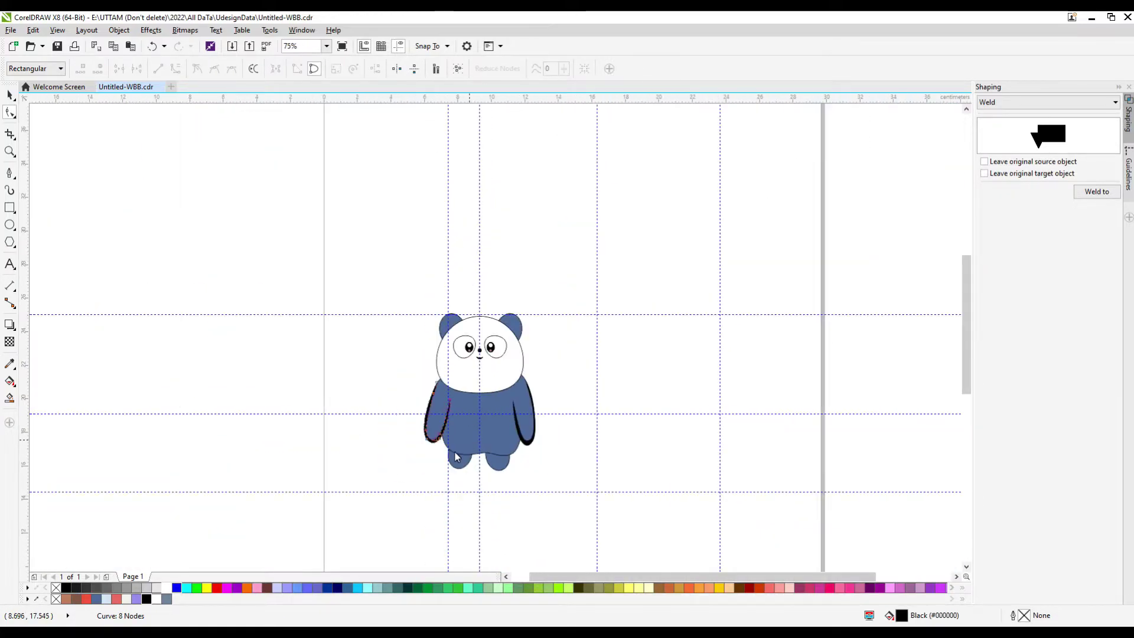
- Draw a wavy Pen tool curve across the belly from one arm to the other
scroll(458, 423, "up", 3)
key("F5")
left_click(406, 394)
left_click_drag(529, 367, 619, 367)
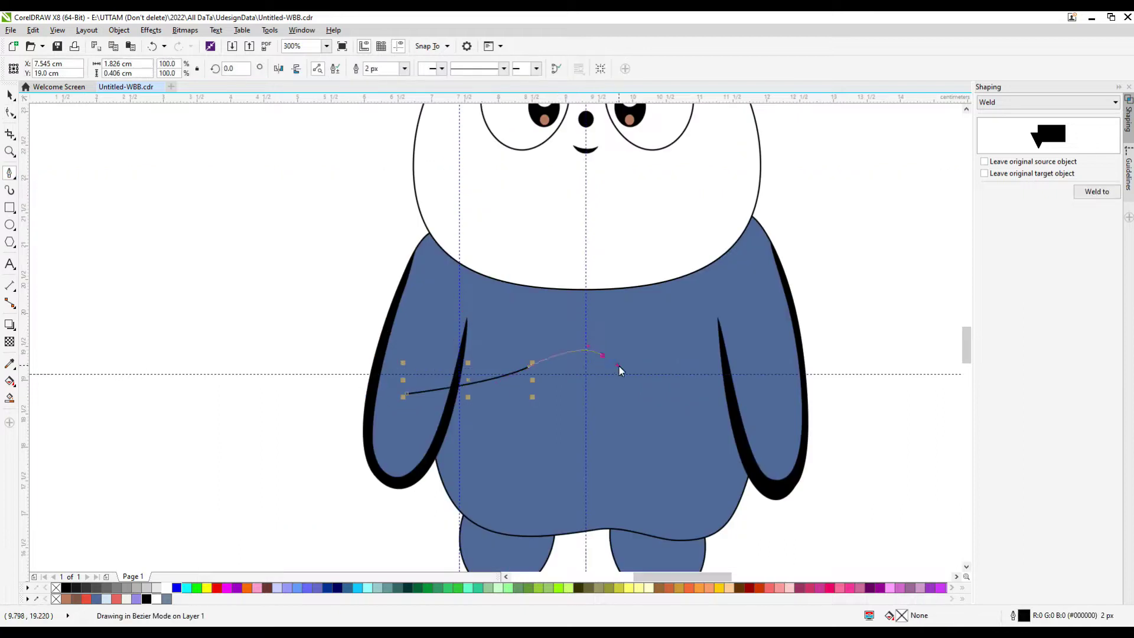
left_click(750, 380)
- Smart Fill the belly below the wavy curve with white and delete the guide curve
left_click(10, 398)
left_click(547, 469)
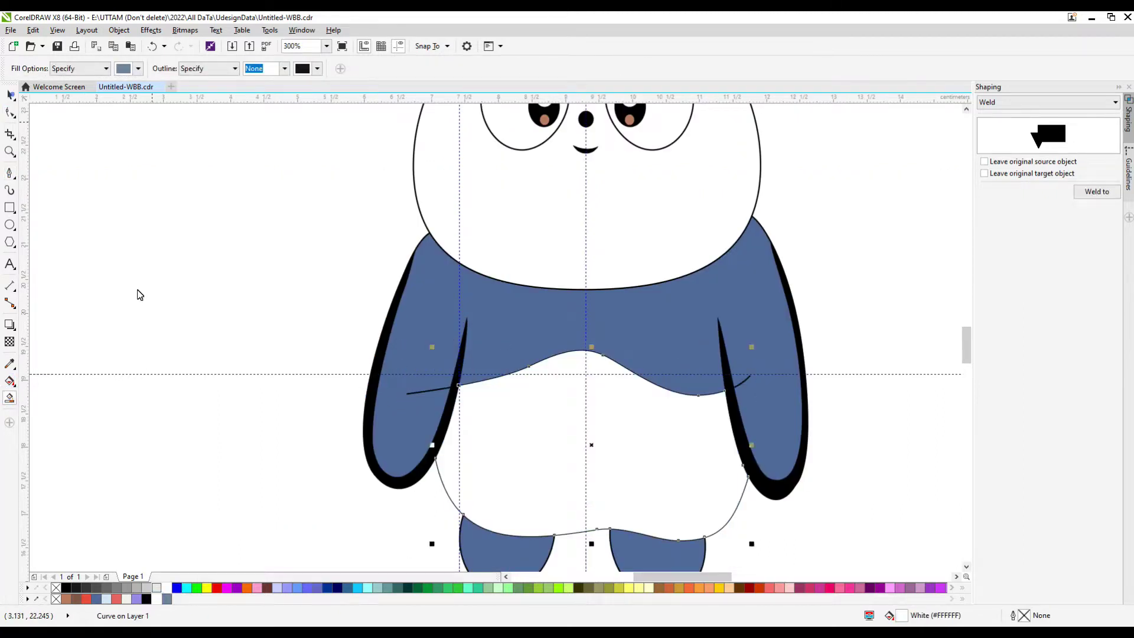
key("space")
left_click_drag(418, 396, 315, 310)
key("Delete")
- Duplicate the whole panda down and to the right of the original as an unfilled outline copy
scroll(613, 283, "down", 4)
left_click_drag(397, 187, 582, 395)
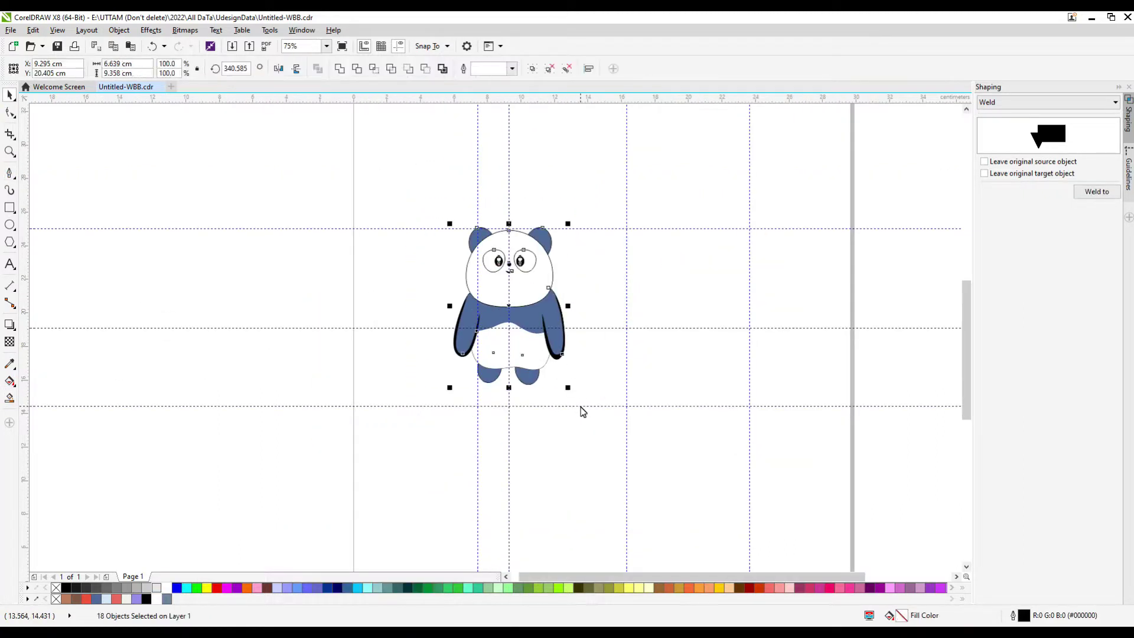
mouse_move(564, 278)
left_mouse_down()
mouse_move(696, 283)
mouse_move(682, 322)
left_mouse_up()
left_click_drag(784, 246, 561, 494)
left_click(752, 342)
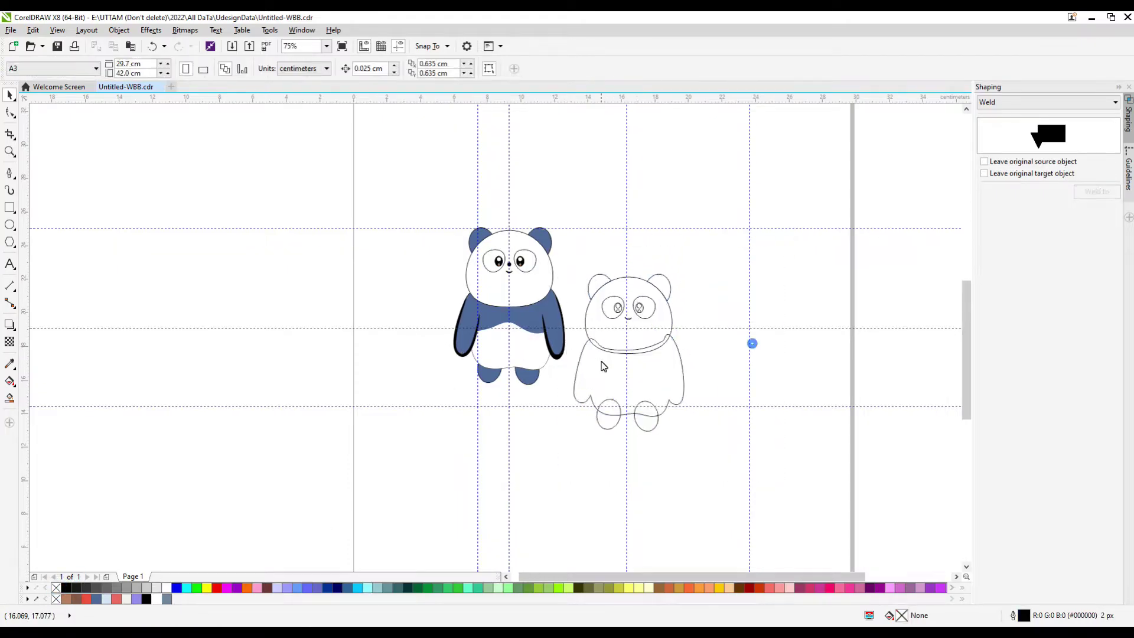
- Weld the copy's head, body and feet into one continuous outline
scroll(600, 365, "up", 3)
left_click(597, 345)
key("Delete")
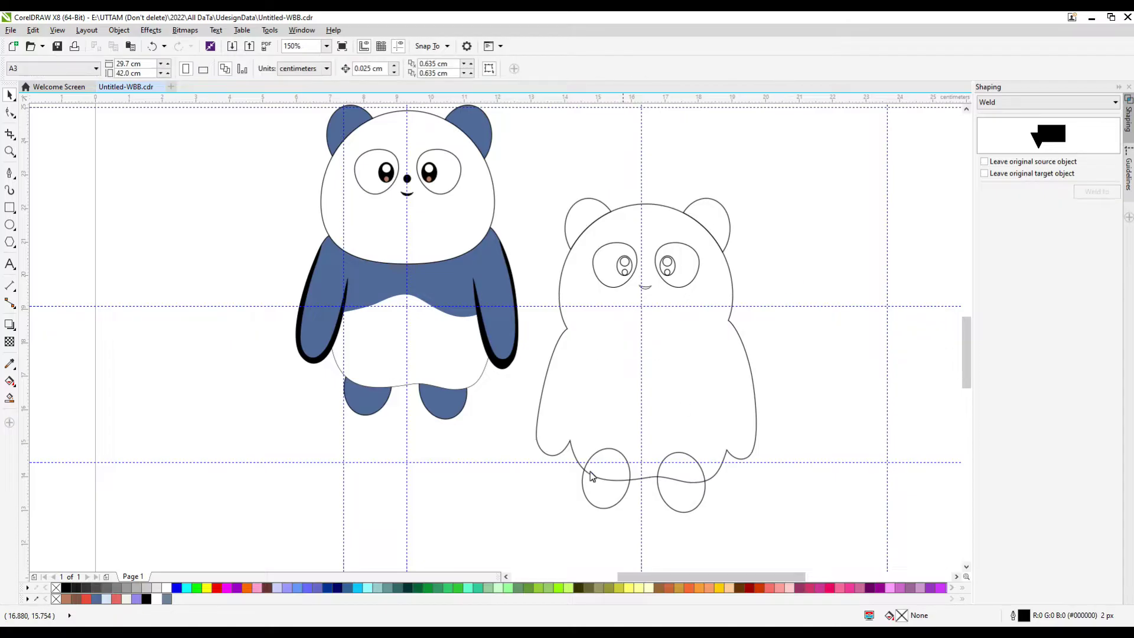
left_click_drag(726, 464, 553, 528)
left_click(338, 67)
- Delete the two large eye patches from the outline copy's face
left_click_drag(530, 322, 585, 236)
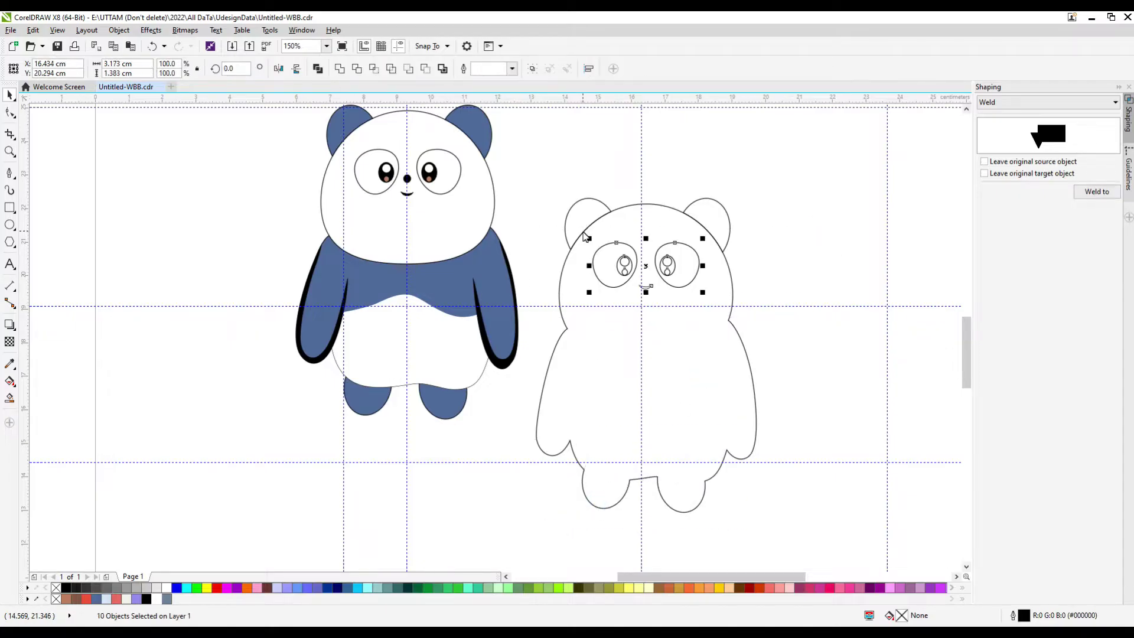
left_click(595, 260)
left_click(671, 271, "shift")
key("Delete")
- Try to resize and separate the copy's ears and weld the first ear into the body outline
left_click(676, 228)
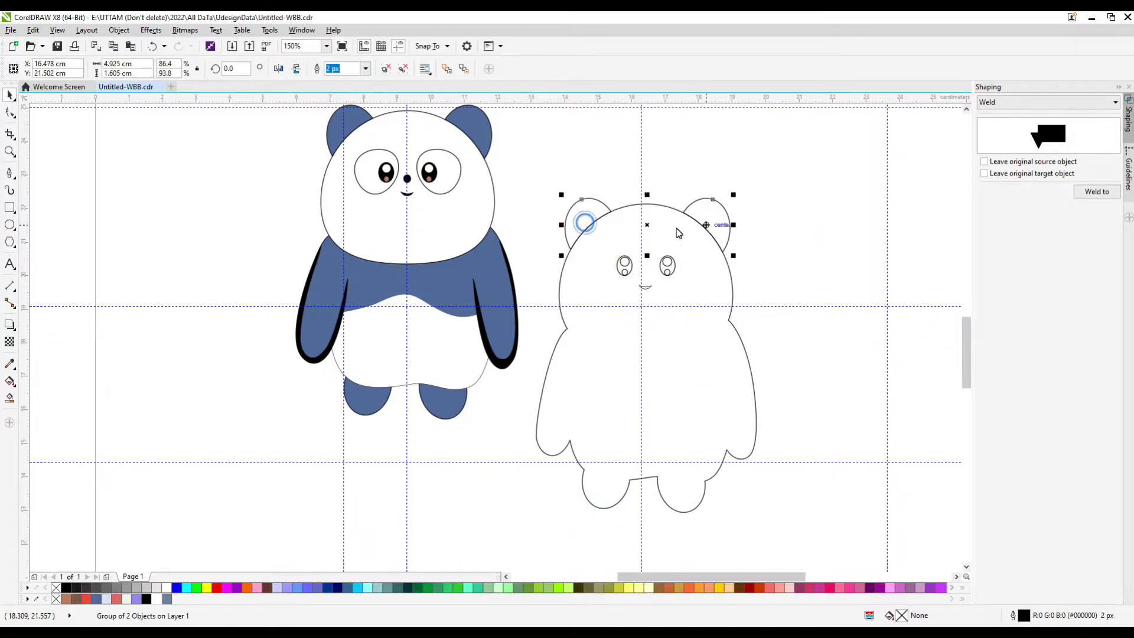
left_click(726, 189)
scroll(707, 220, "up", 3)
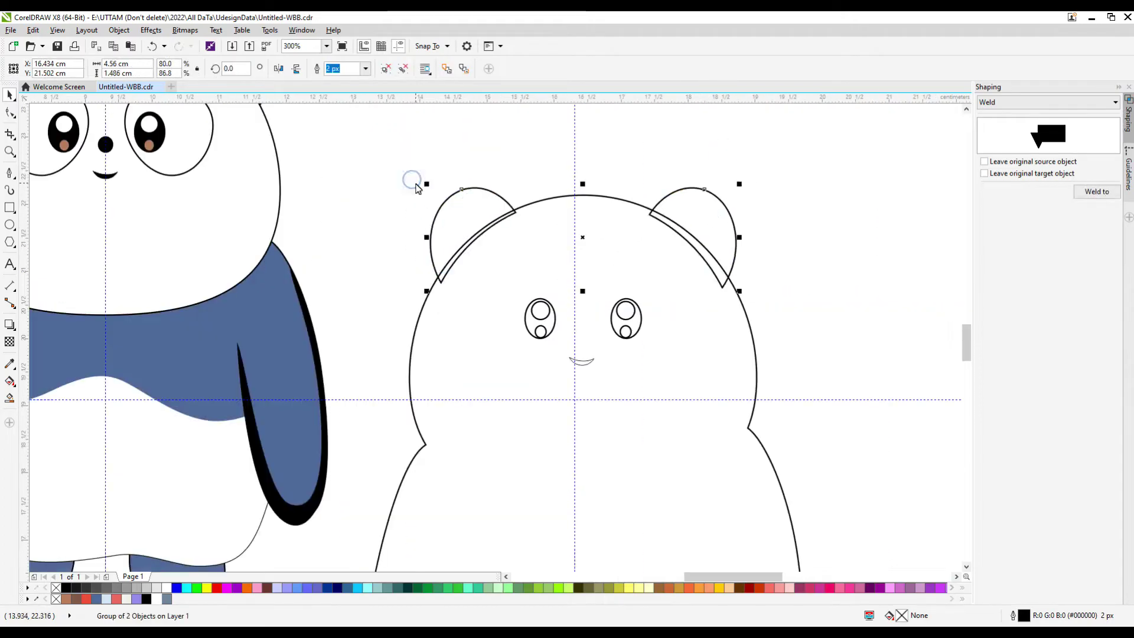
left_click(489, 198)
left_click(514, 157)
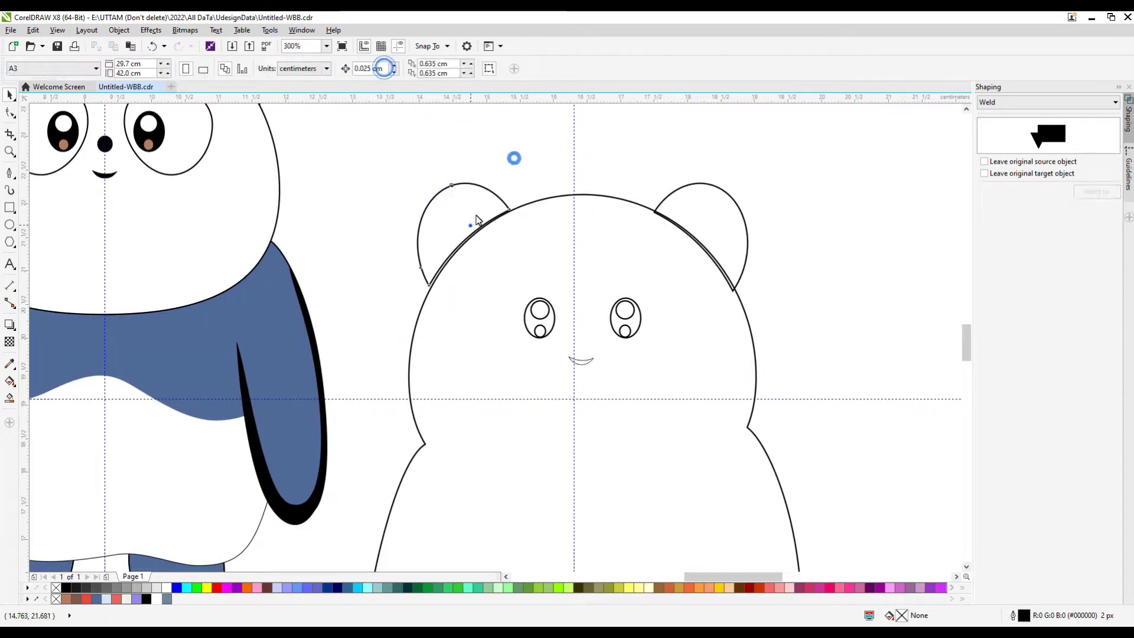
left_click(469, 213, "ctrl")
left_click(471, 215, "shift")
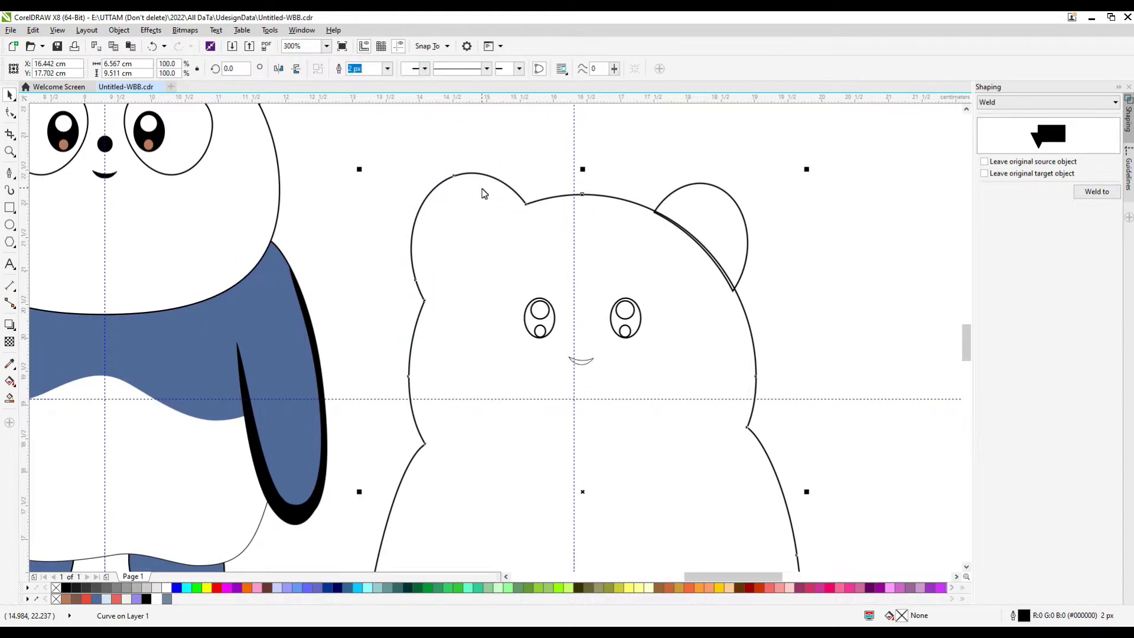
- Undo the ear weld and delete both old ear shapes from the outline copy
left_click(552, 137)
right_click(710, 205)
left_click(738, 321)
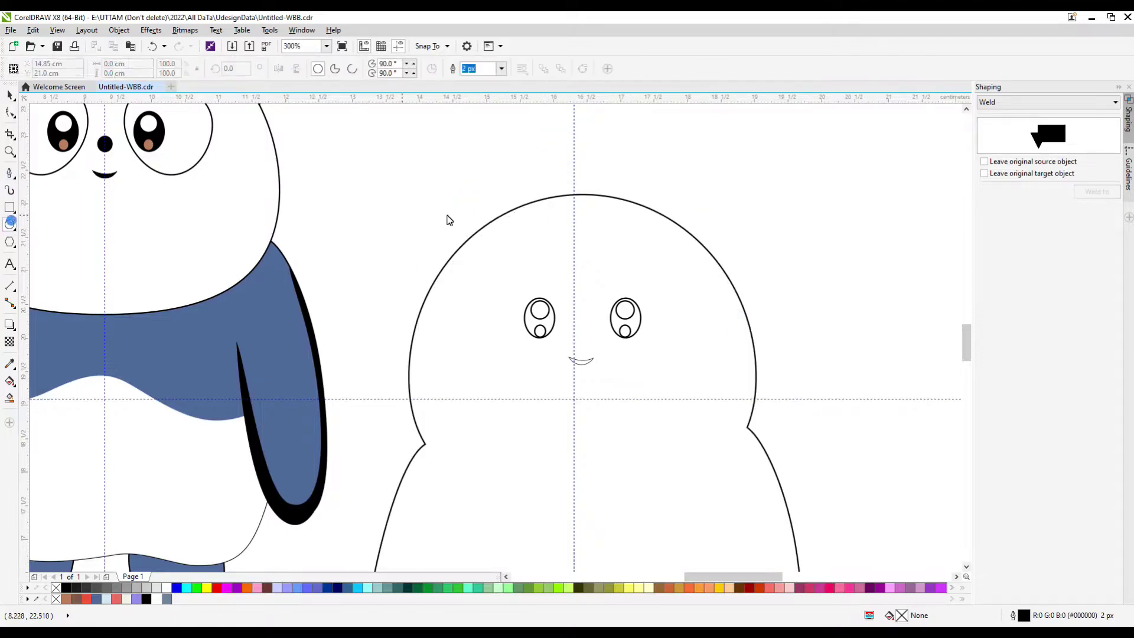
- Draw a circle about 2.19 cm wide over one upper side of the copy's head and duplicate it symmetrically opposite
key("F7")
left_click_drag(387, 188, 523, 328)
left_click_drag(469, 273, 453, 242)
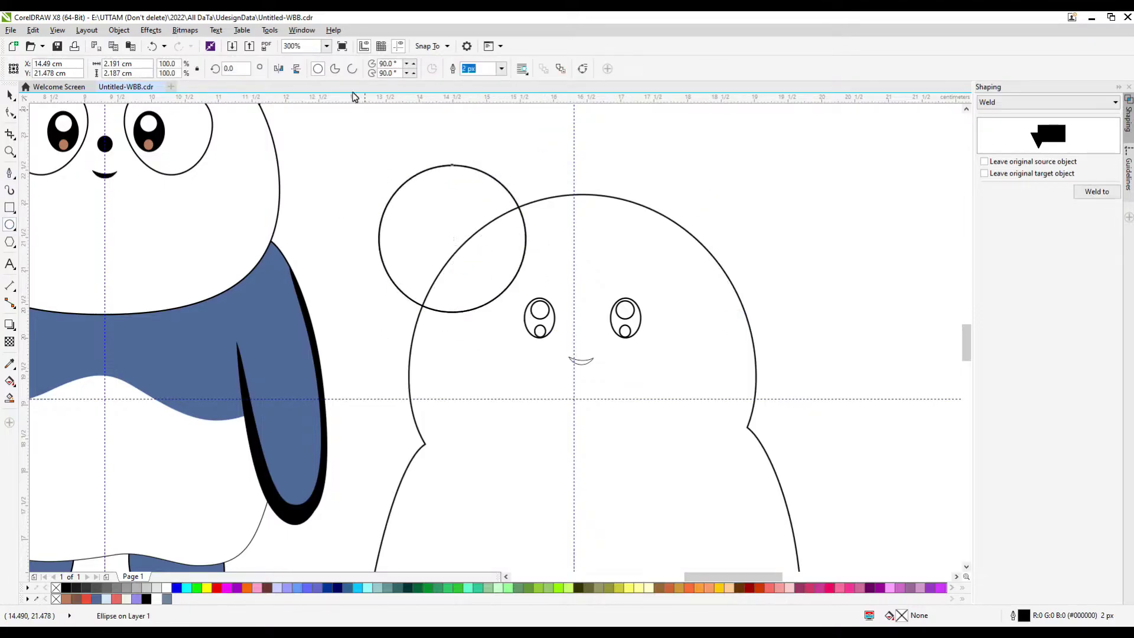
left_click_drag(700, 259, 703, 259)
- Weld both ear circles with the copy's body outline into a single shape
left_click(525, 224, "shift")
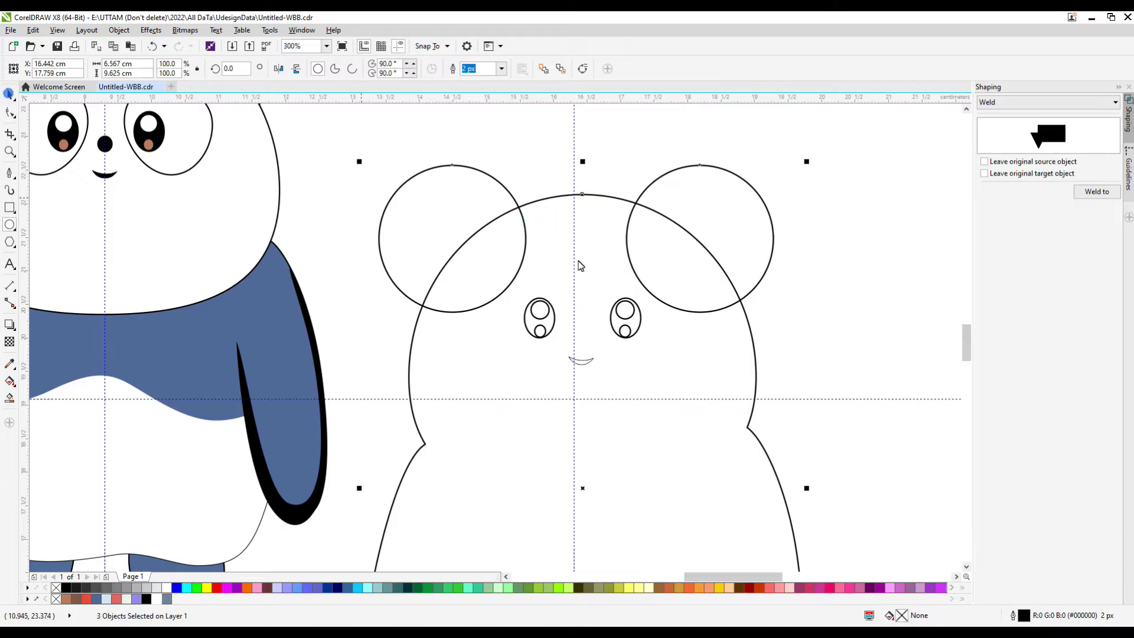
left_click(543, 69)
scroll(567, 246, "down", 3)
scroll(567, 246, "up", 2)
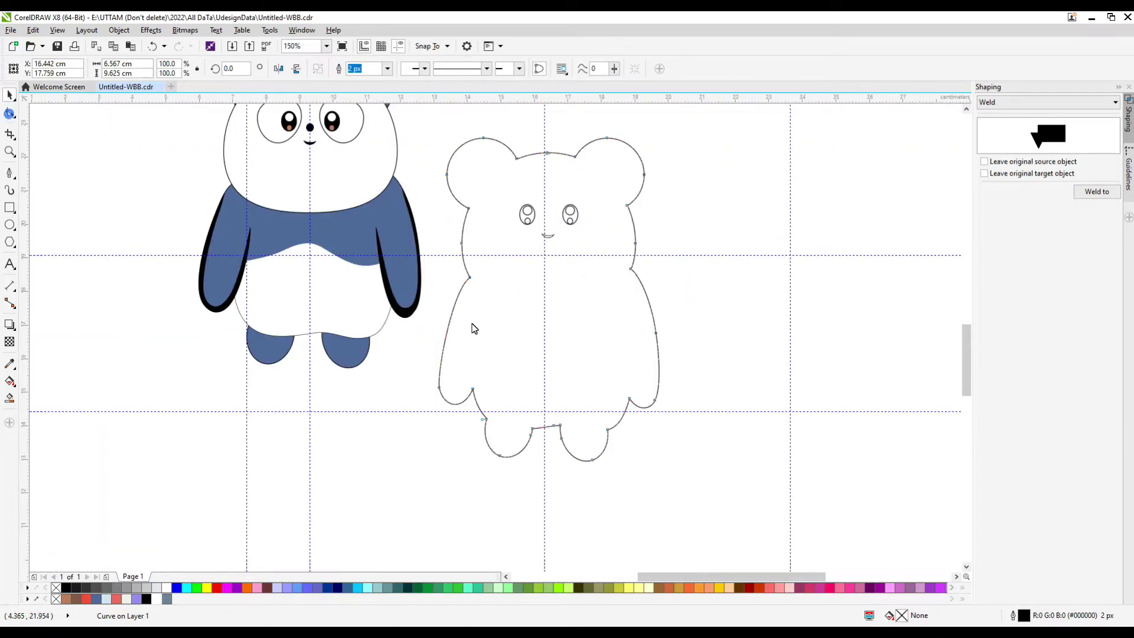
key("F10")
left_click_drag(470, 278, 481, 298)
scroll(436, 238, "up", 2)
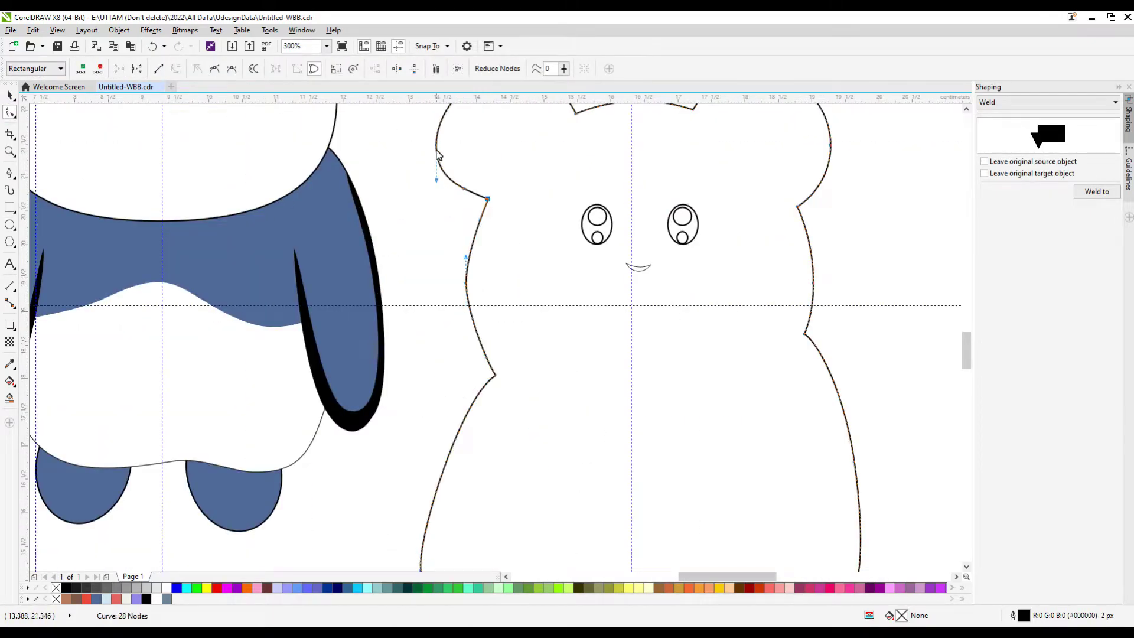
scroll(514, 307, "down", 2)
- Undo the weld of the ear circles and shrink one ear circle to about 1.91 cm wide
key("ctrl+z")
key("ctrl+z")
key("space")
left_click(488, 261)
scroll(481, 269, "up", 2)
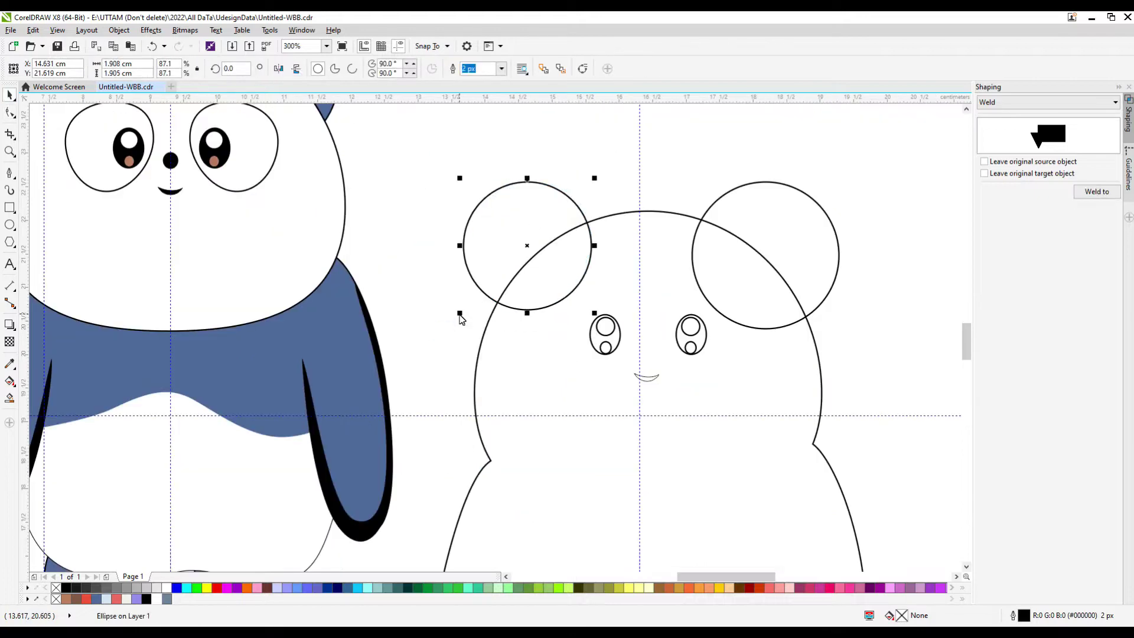
- Replace the opposite ear with a symmetric duplicate of the smaller circle and weld both ears into the body outline
left_click_drag(789, 255, 529, 254)
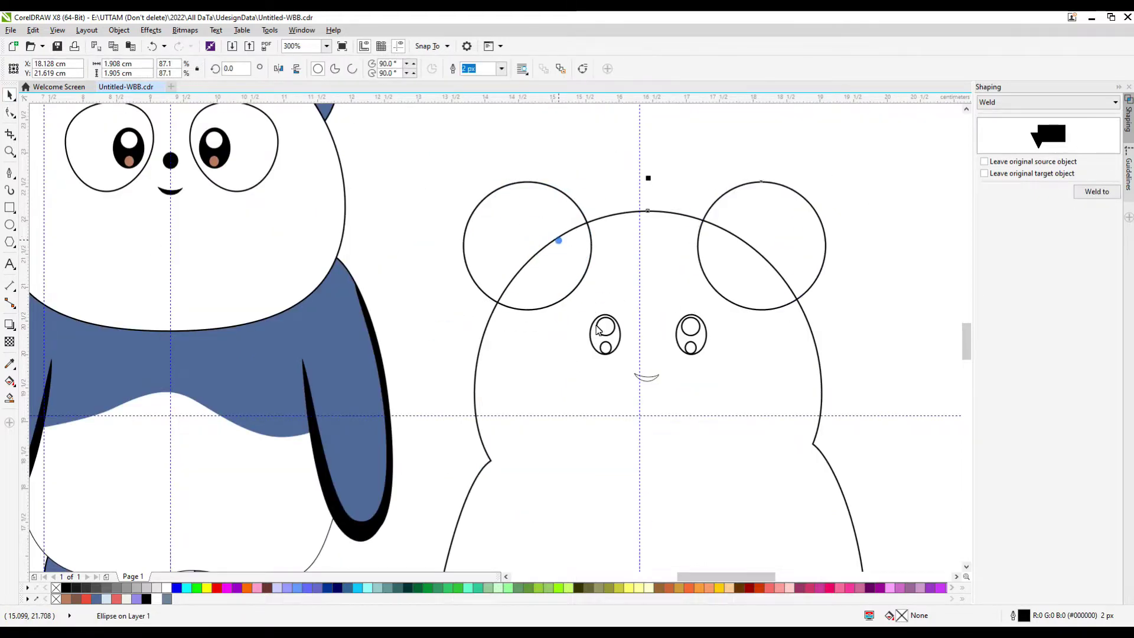
key("ctrl+shift+z")
- Reshape both arms of the outline copy into fuller, smoother curves, deleting surplus nodes along their outer edges
scroll(522, 372, "down", 2)
left_click(10, 112)
scroll(473, 408, "up", 2)
left_click(483, 459)
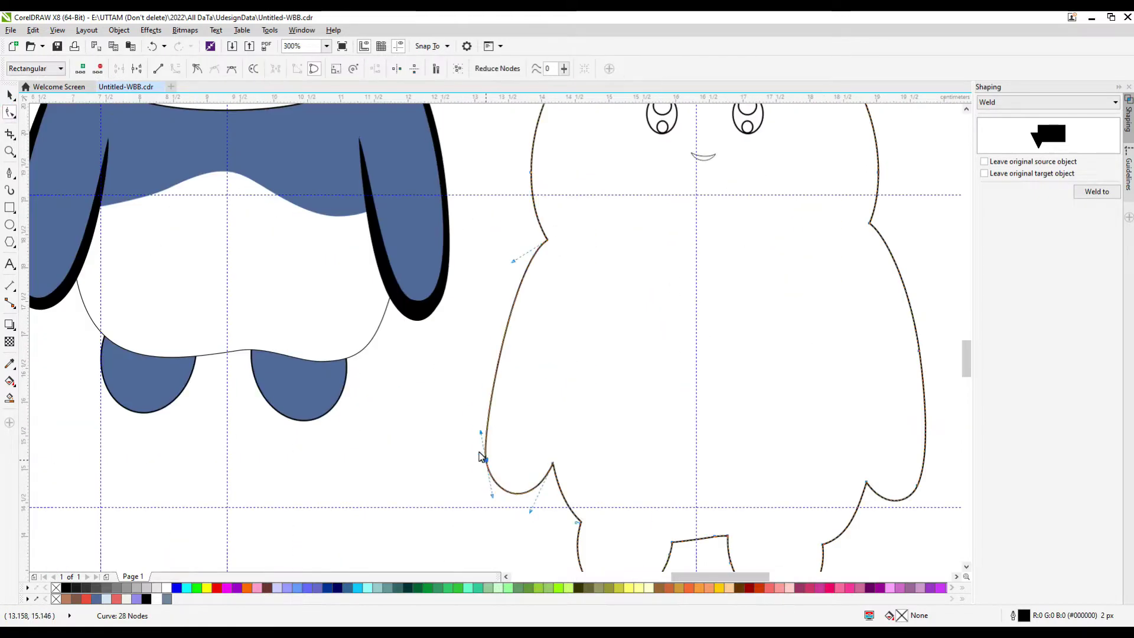
key("Delete")
key("ctrl+z")
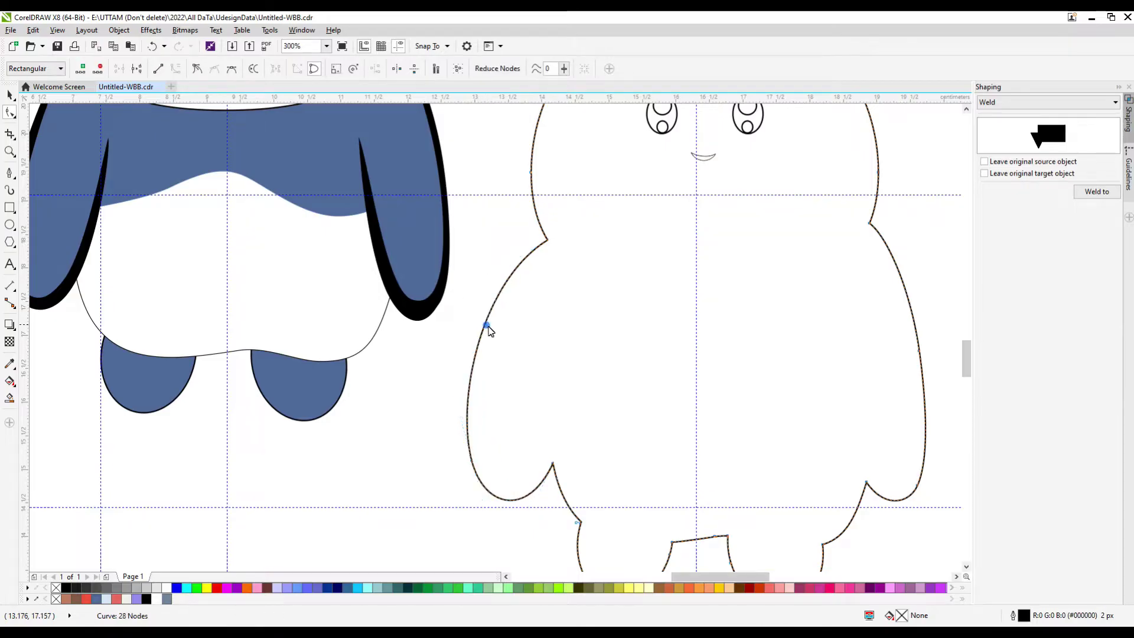
scroll(488, 329, "down", 2)
key("Delete")
scroll(512, 287, "up", 2)
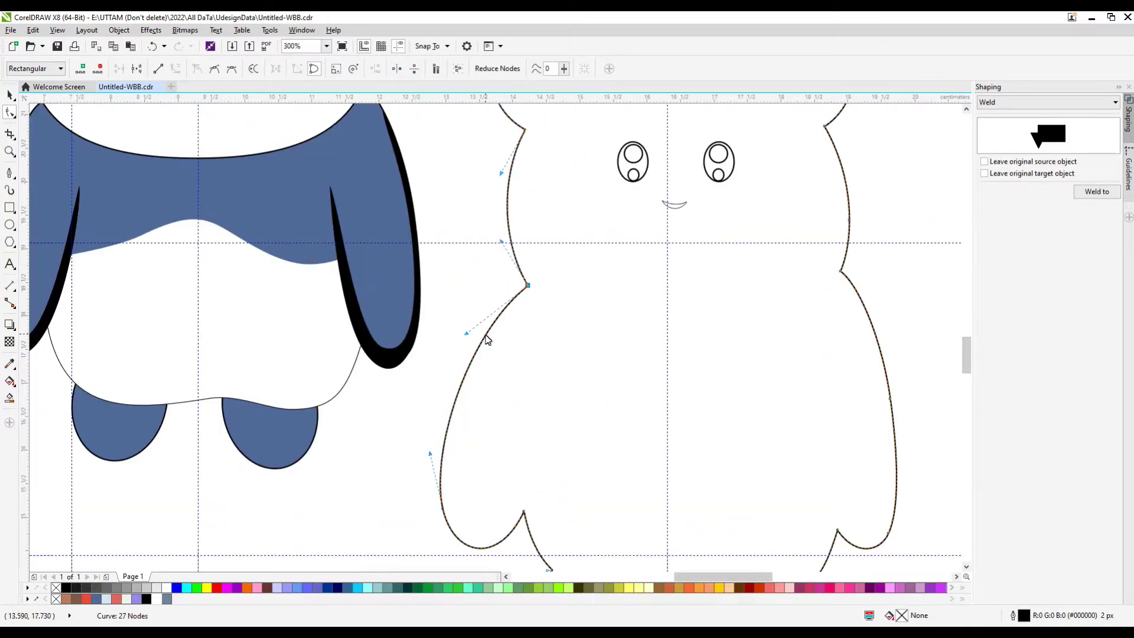
scroll(803, 255, "down", 2)
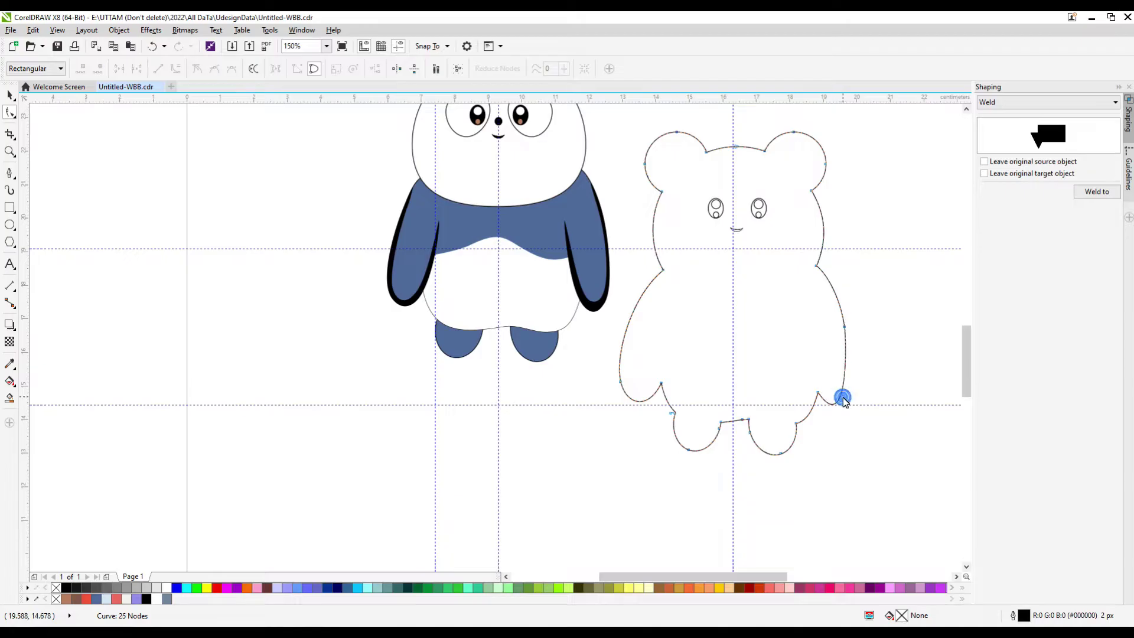
- Reshape both feet of the outline copy so they are wider and flatter, flaring outward, and delete their surplus nodes
scroll(682, 455, "up", 2)
left_click_drag(684, 454, 681, 455)
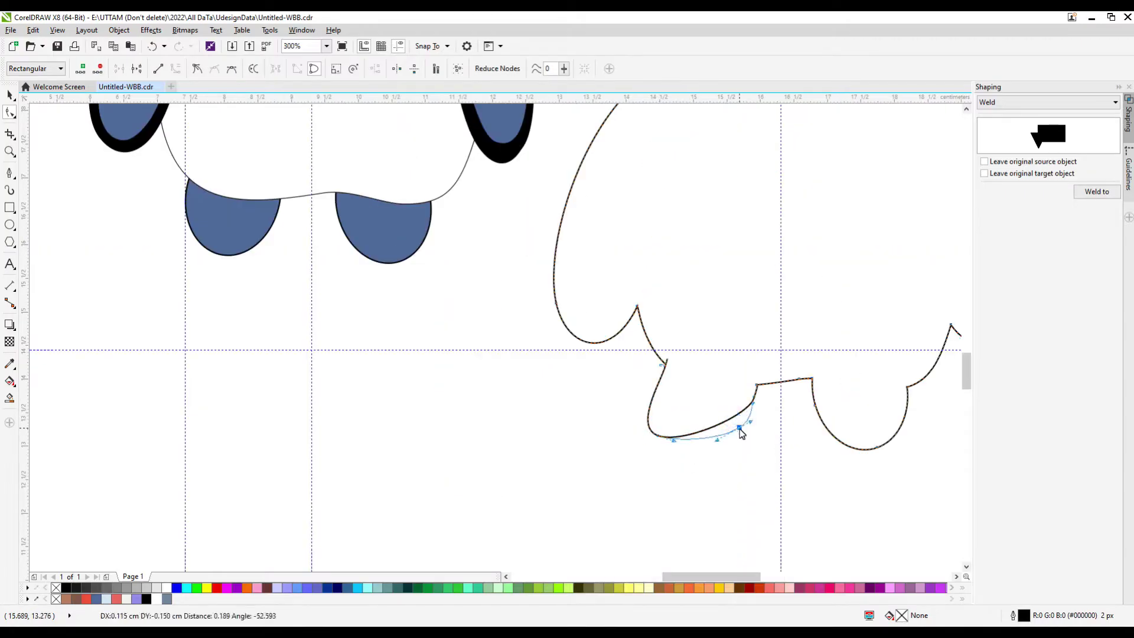
left_click_drag(742, 433, 742, 433)
key("Delete")
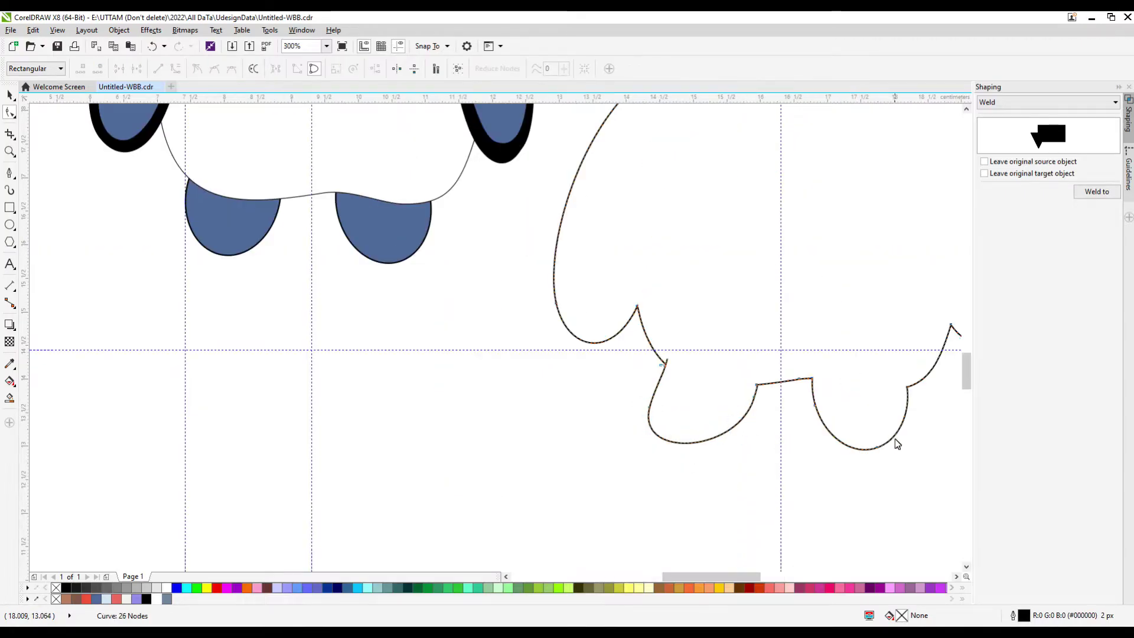
left_click_drag(889, 439, 917, 389)
key("Delete")
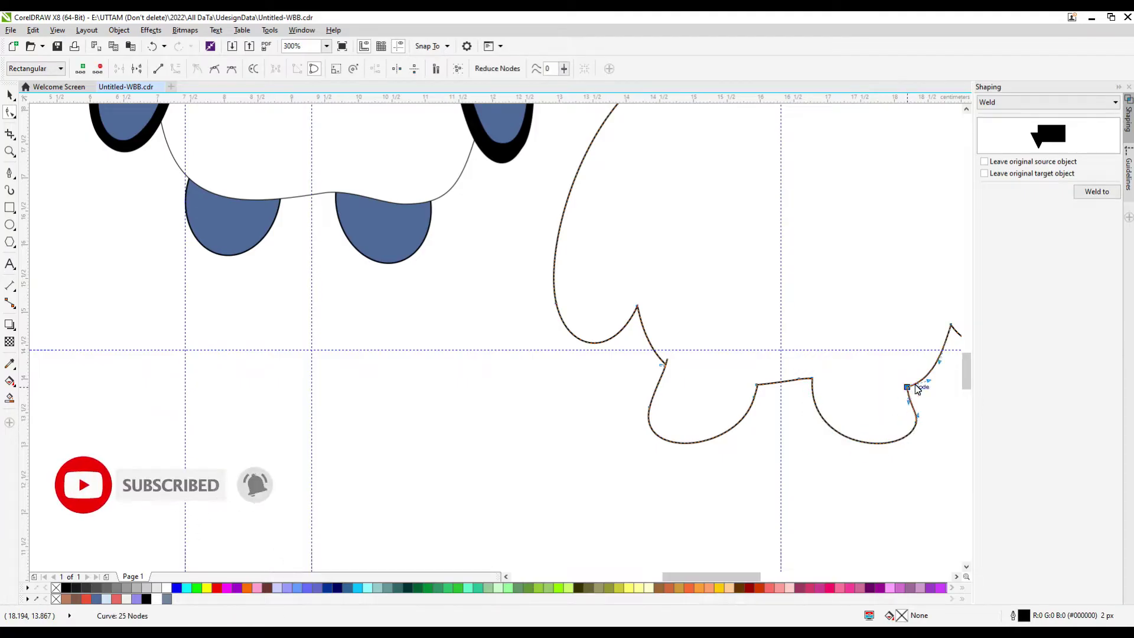
- Refine the hip and lower arm curves of the outline copy and remove a surplus node
scroll(934, 414, "up", 2)
scroll(883, 369, "right", 2)
double_click(886, 419)
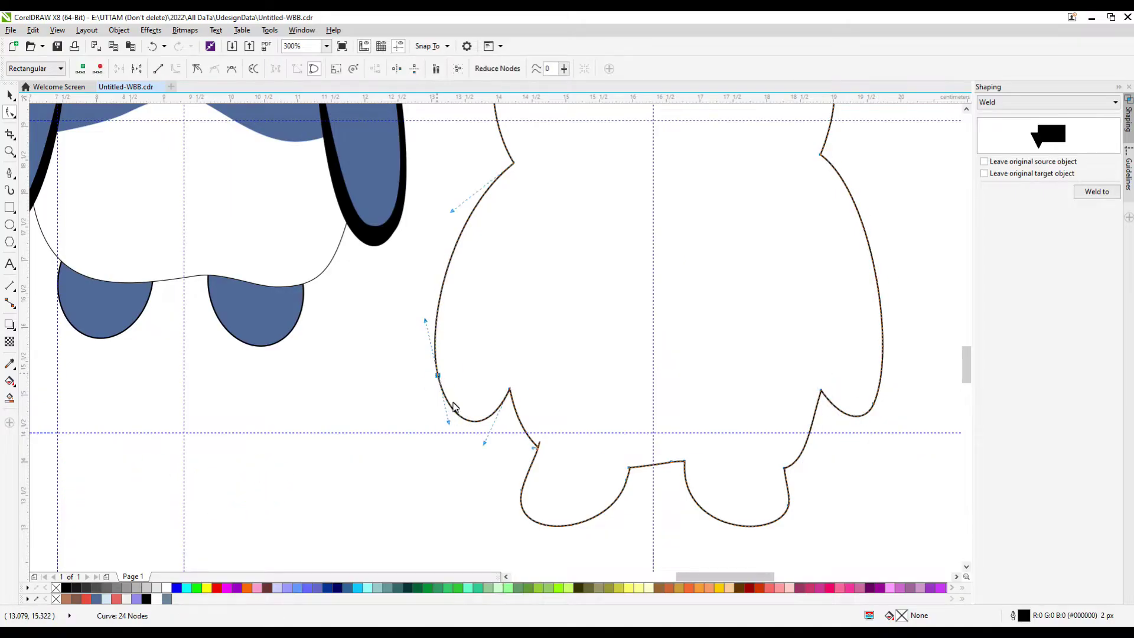
scroll(583, 387, "down", 2)
scroll(569, 249, "up", 2)
- Lower the mouth curve, enlarge it into a wide smile, and add a small upright crescent copy near one end
key("space")
left_click(569, 246)
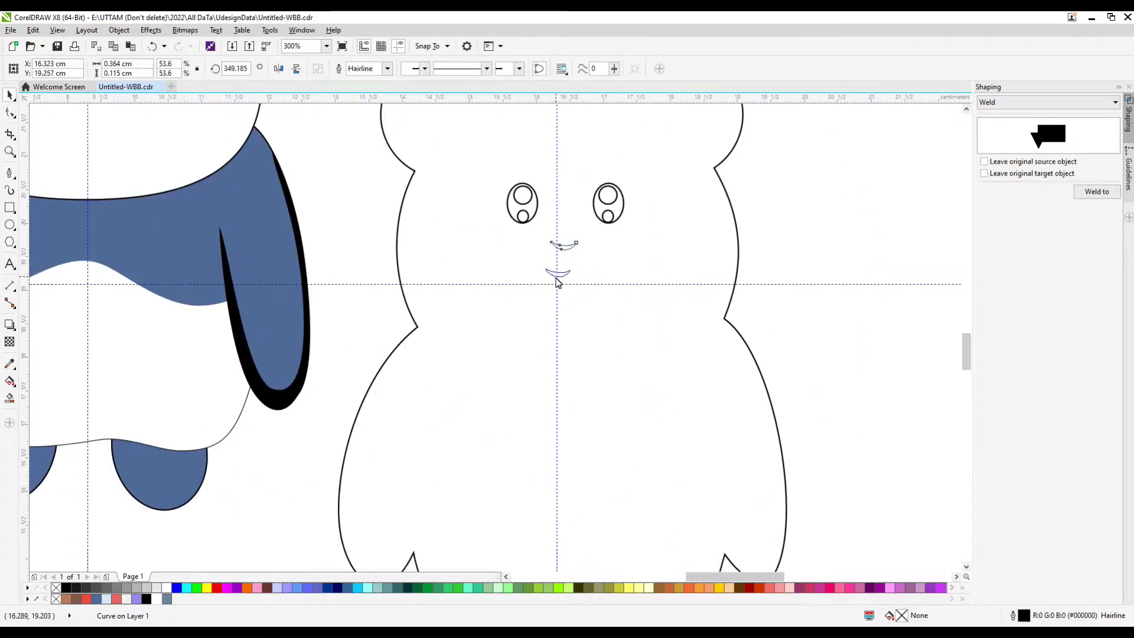
left_click_drag(643, 277, 642, 288)
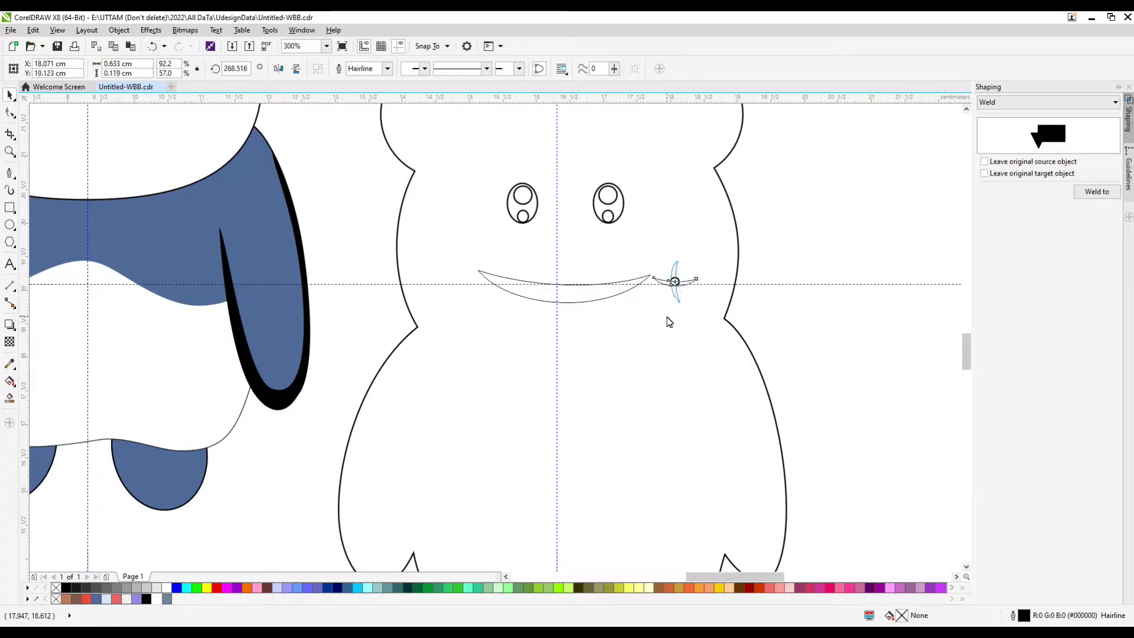
left_click_drag(669, 322, 681, 272)
scroll(670, 273, "up", 1)
- Bend the upper and lower edges of the smile into a thin, even crescent about 2.5 cm wide and fill it black
left_click(439, 334)
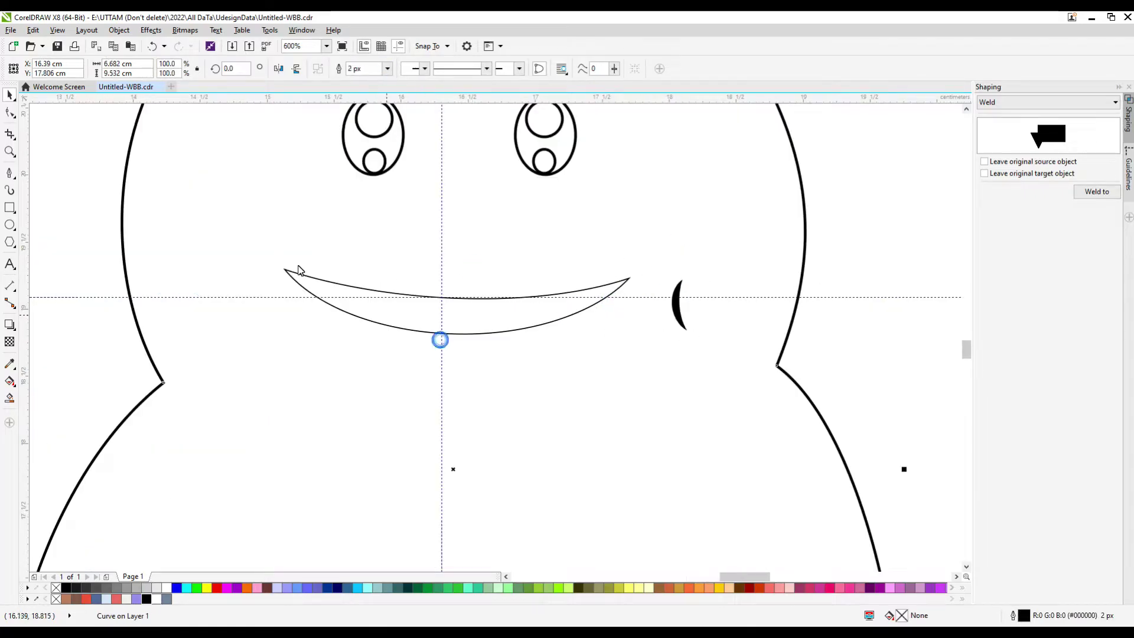
key("F10")
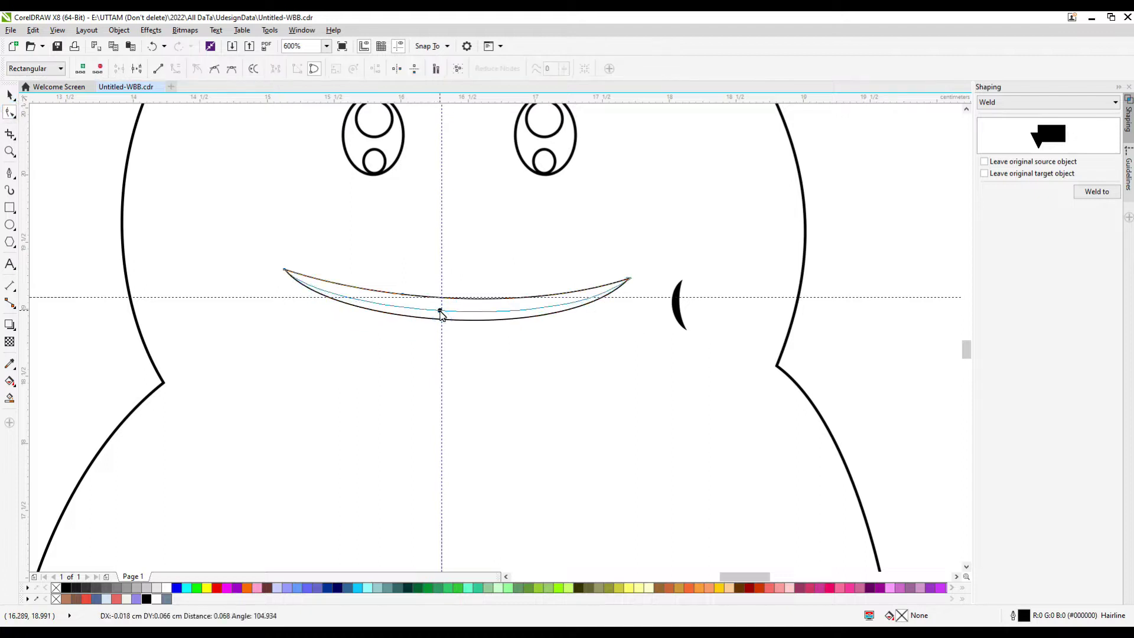
scroll(412, 297, "up", 1)
left_click(403, 295)
scroll(537, 344, "down", 2)
scroll(539, 336, "up", 1)
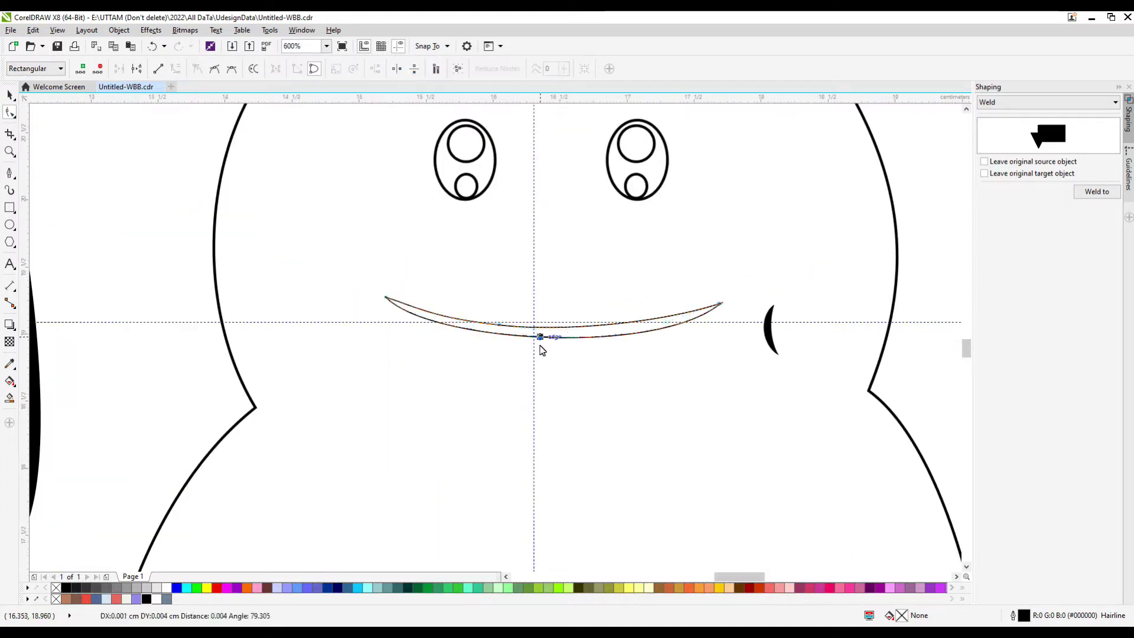
left_click(541, 327)
left_click_drag(542, 331, 435, 319)
scroll(591, 354, "down", 2)
key("space")
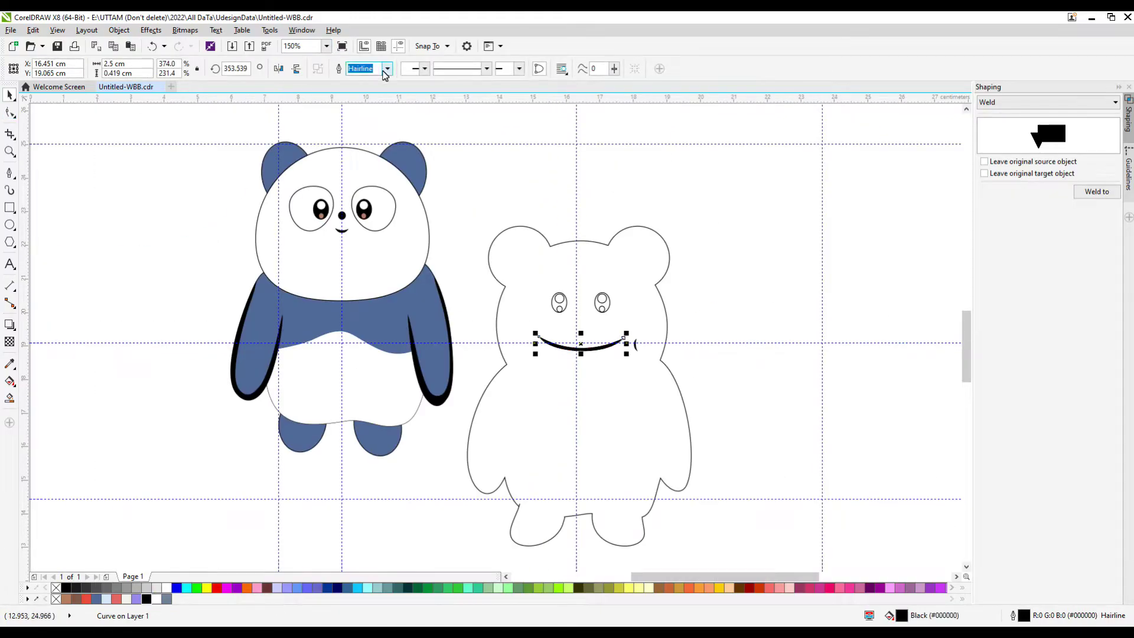
- Remove the mouth pieces' outlines and fit a small black crescent, about 0.11 by 0.25 cm, onto each end of the smile
scroll(630, 342, "up", 3)
left_click_drag(650, 357, 544, 334)
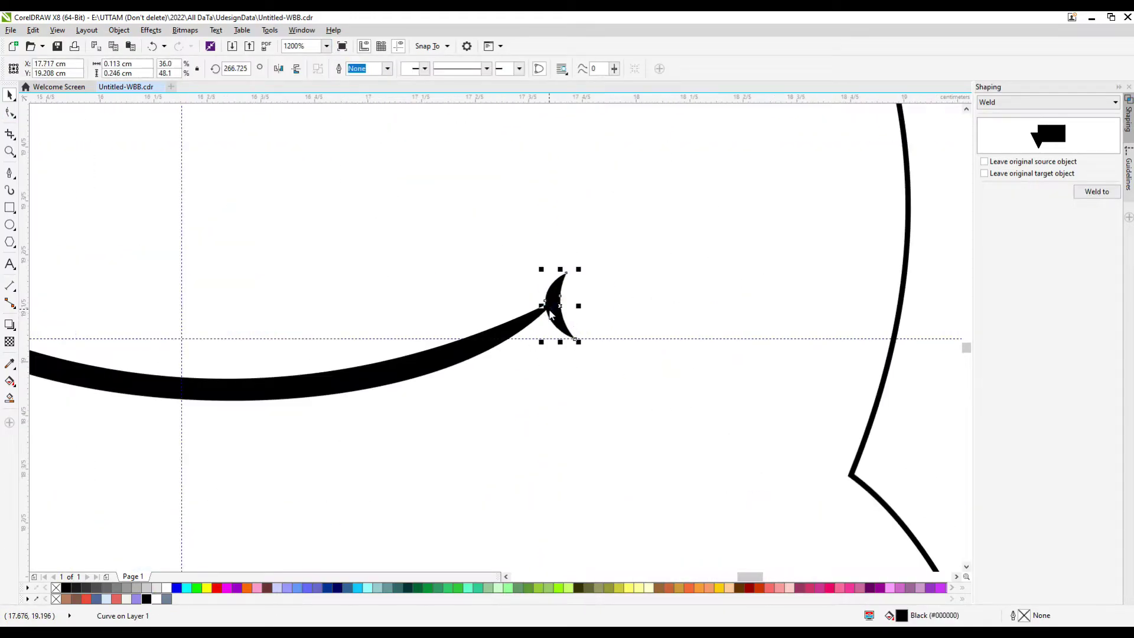
left_click(549, 313)
scroll(550, 313, "up", 2)
scroll(735, 420, "down", 3)
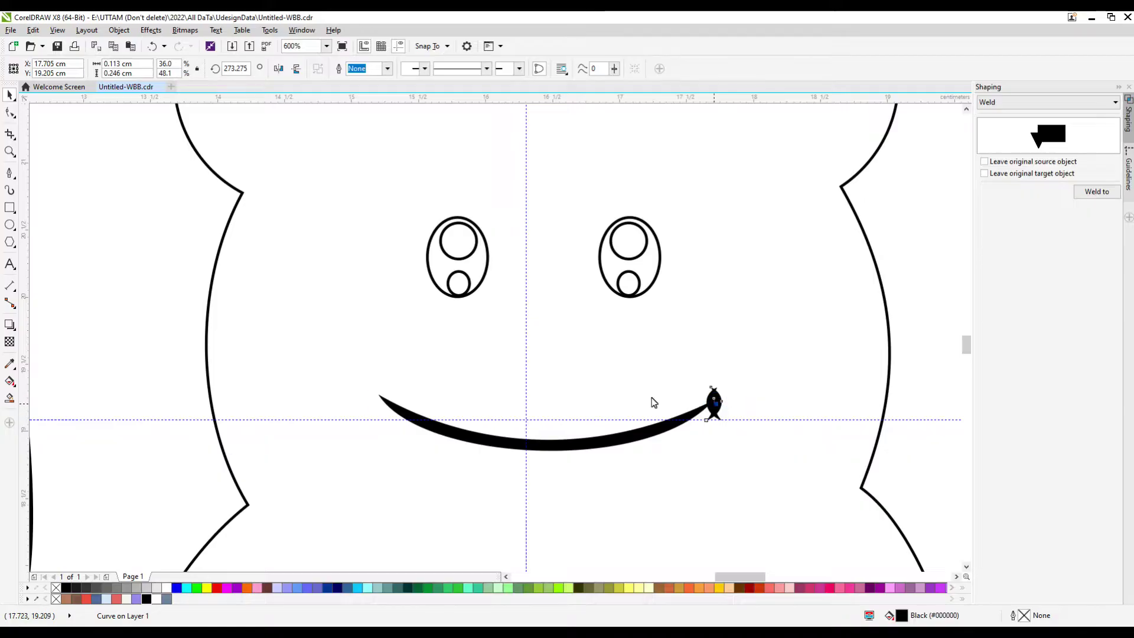
left_click_drag(378, 396, 379, 397)
scroll(389, 410, "up", 3)
scroll(704, 404, "down", 5)
left_click_drag(775, 380, 646, 322)
scroll(649, 425, "up", 2)
scroll(735, 254, "down", 2)
left_click(578, 260)
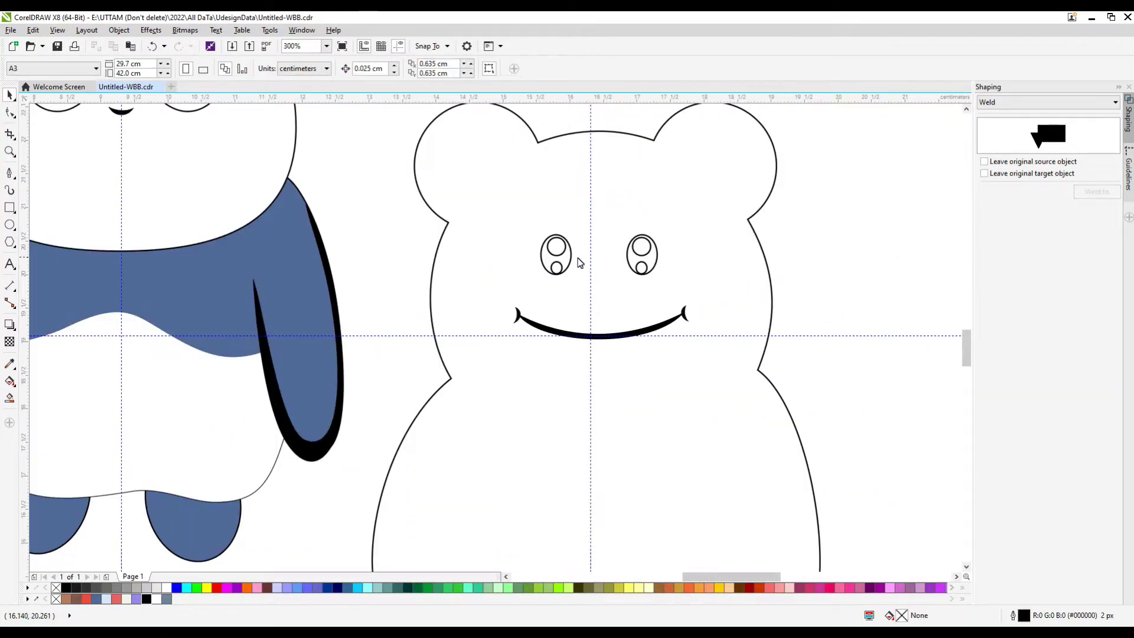
- Draw a flat nose ellipse about 0.43 cm wide between the eyes and the smile
left_click_drag(578, 260, 663, 314)
key("F7")
scroll(546, 362, "up", 3)
scroll(663, 315, "down", 3)
- Centre the smile with its corner crescents, the eyes and the nose on the character's vertical guideline
left_click(399, 231)
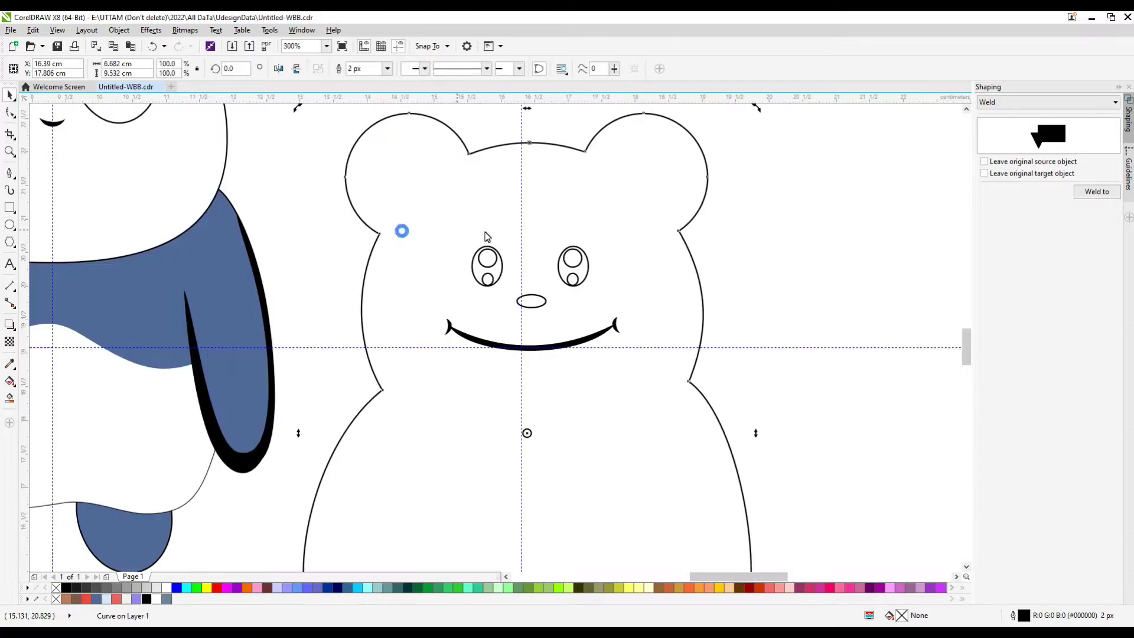
key("space")
scroll(501, 374, "up", 1)
left_click(506, 366)
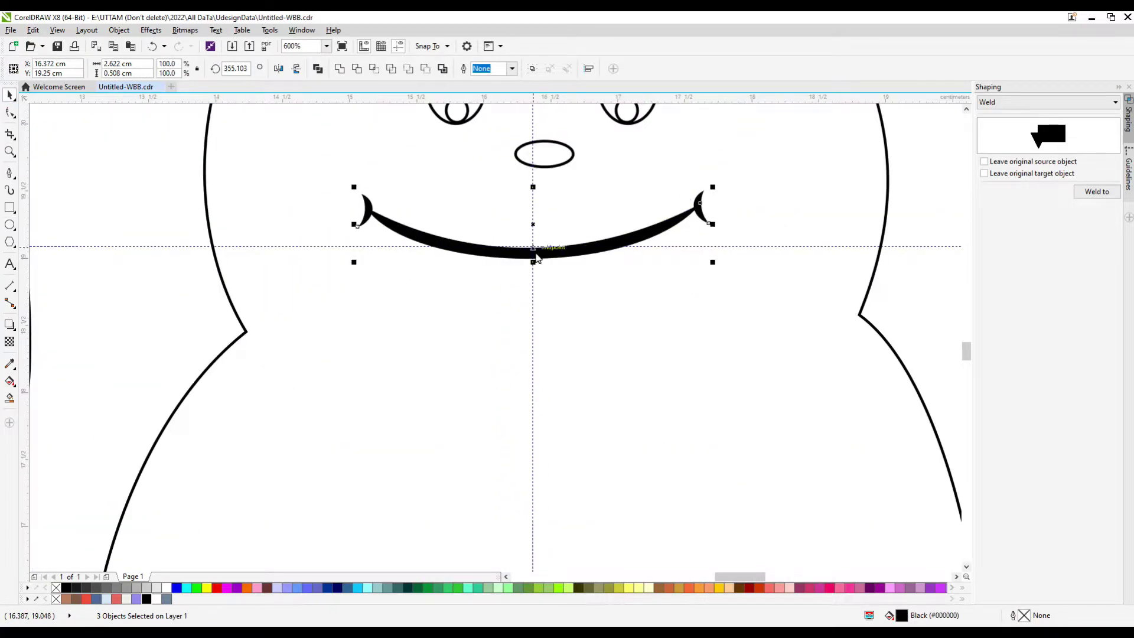
scroll(560, 214, "up", 3)
scroll(544, 212, "down", 4)
left_click_drag(742, 202, 402, 298)
scroll(530, 242, "up", 3)
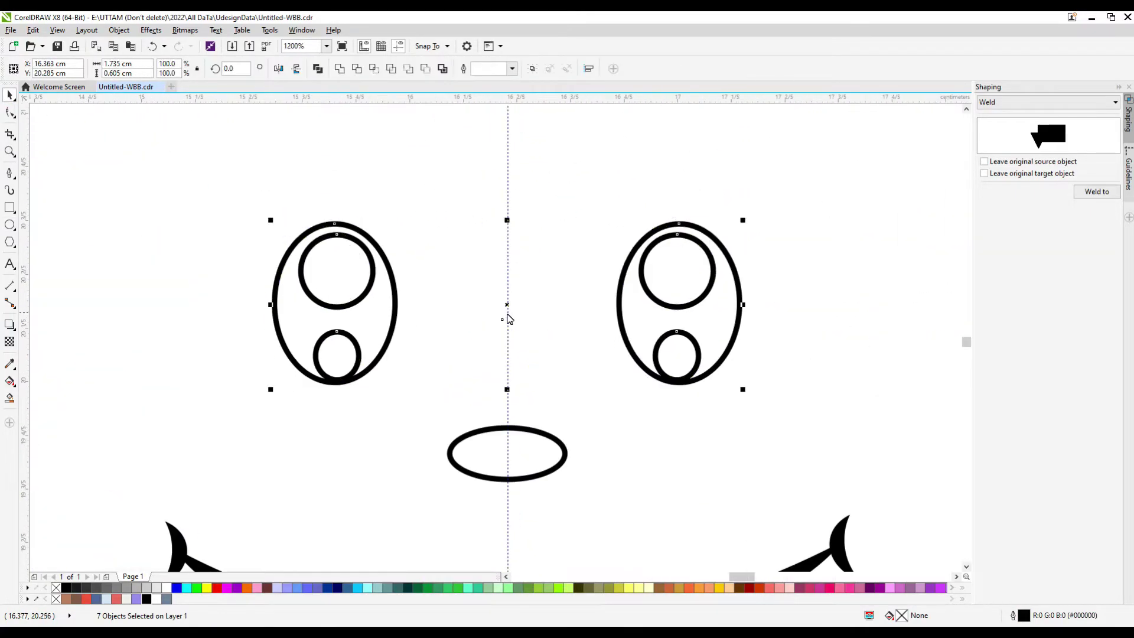
scroll(526, 313, "down", 4)
scroll(537, 336, "down", 2)
- Fill the nose ellipse black without an outline, make it about 0.22 cm tall, and move it up between the eyes
left_click(536, 334)
scroll(535, 334, "up", 1)
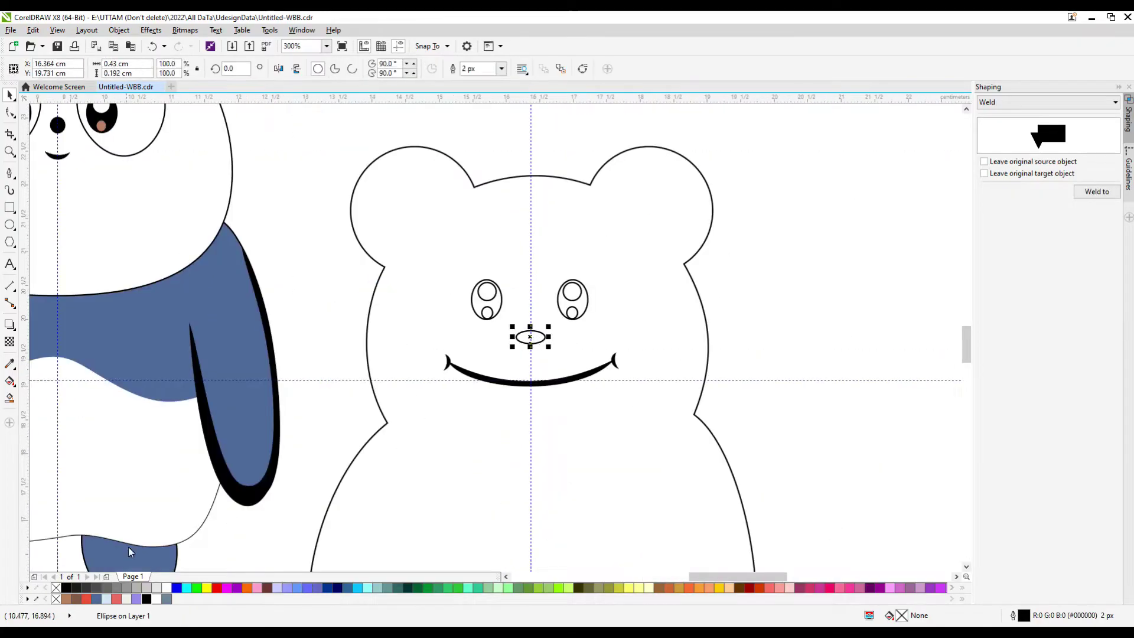
left_click(502, 69)
left_click(473, 83)
scroll(534, 277, "up", 2)
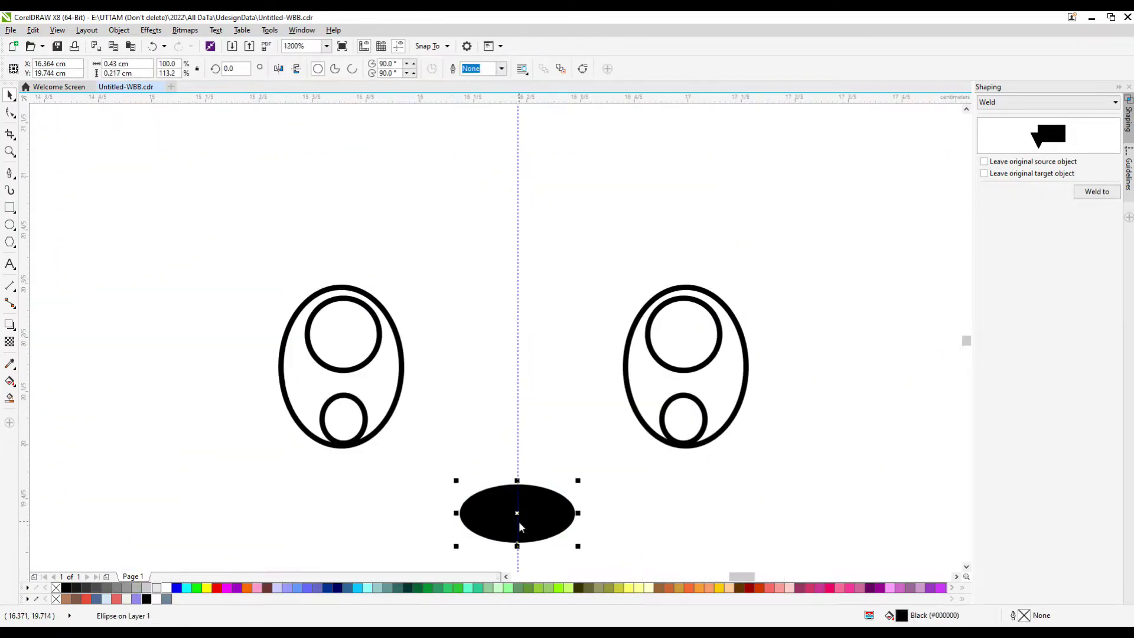
left_click_drag(512, 399, 511, 381)
- Fill both eye ovals black, their upper highlight circles white, and their small lower circles with a reddish colour
left_click(281, 366)
left_click(747, 366, "shift")
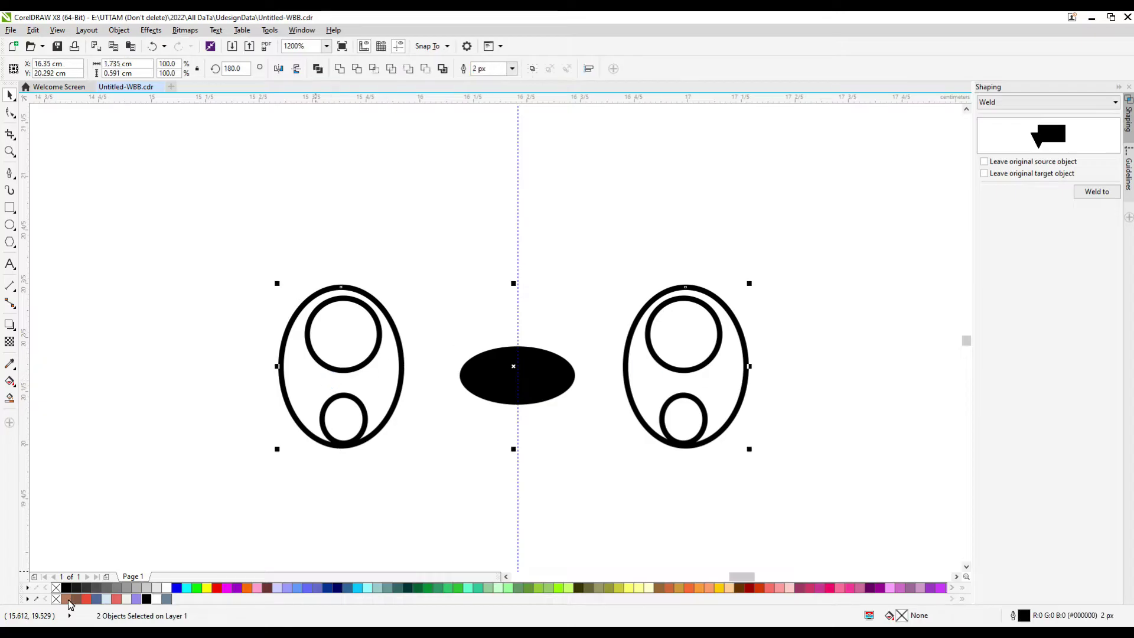
left_click(66, 588)
left_click(342, 336)
left_click(701, 324, "shift")
left_click(157, 598)
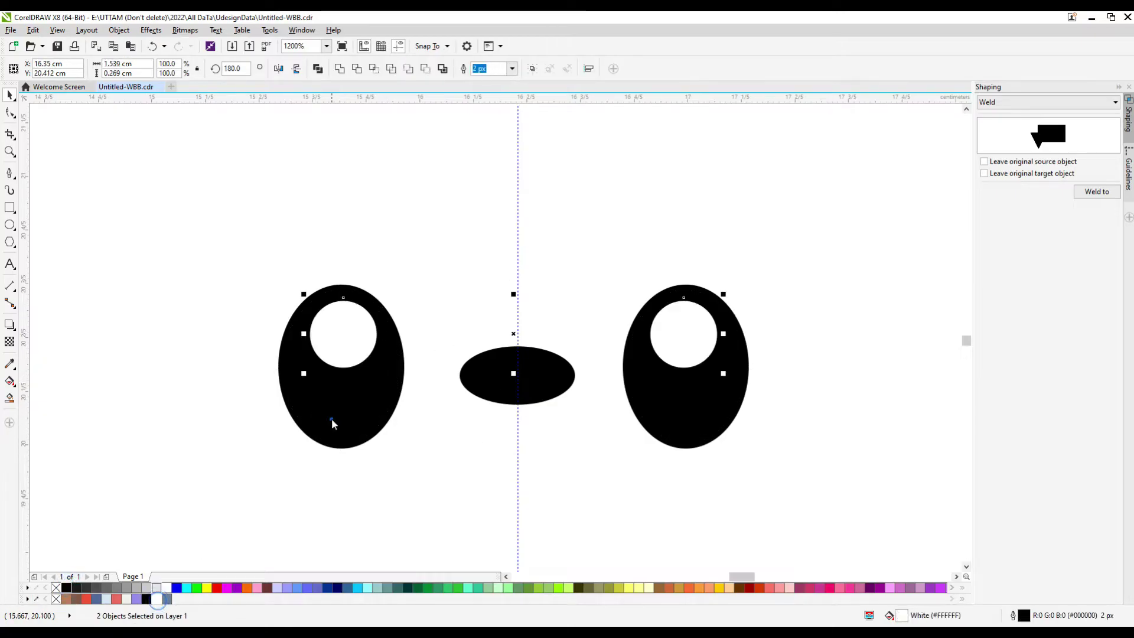
left_click(77, 599)
scroll(512, 349, "down", 7)
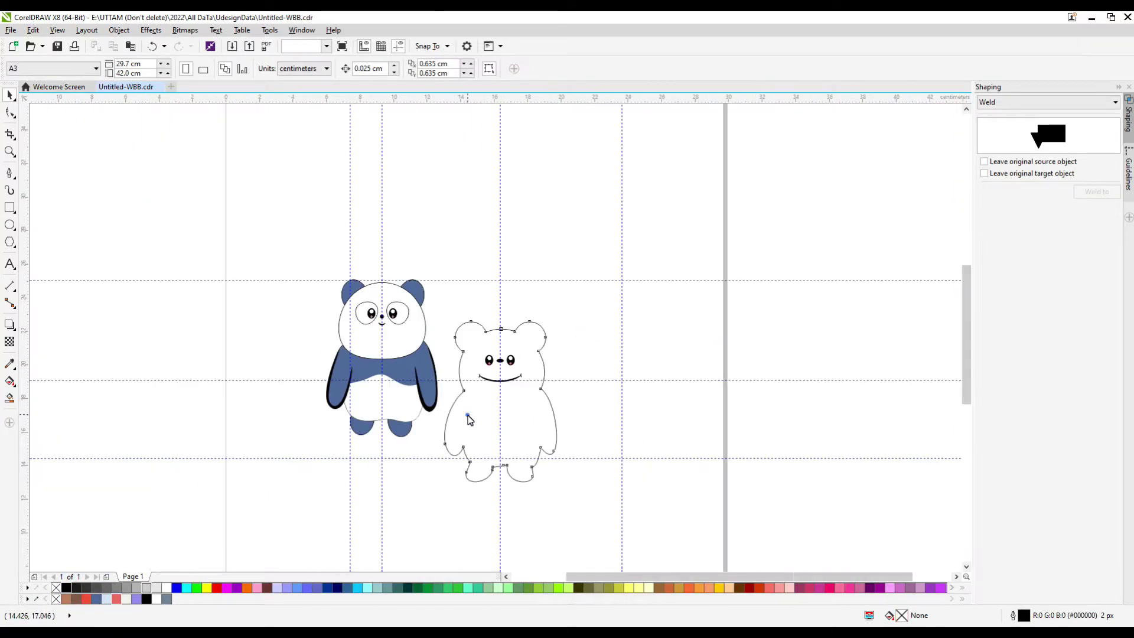
- Fill the bear's body with brown #B77A5E and shrink the whole character to about 6.06 cm wide
left_click(466, 418)
left_click(76, 599)
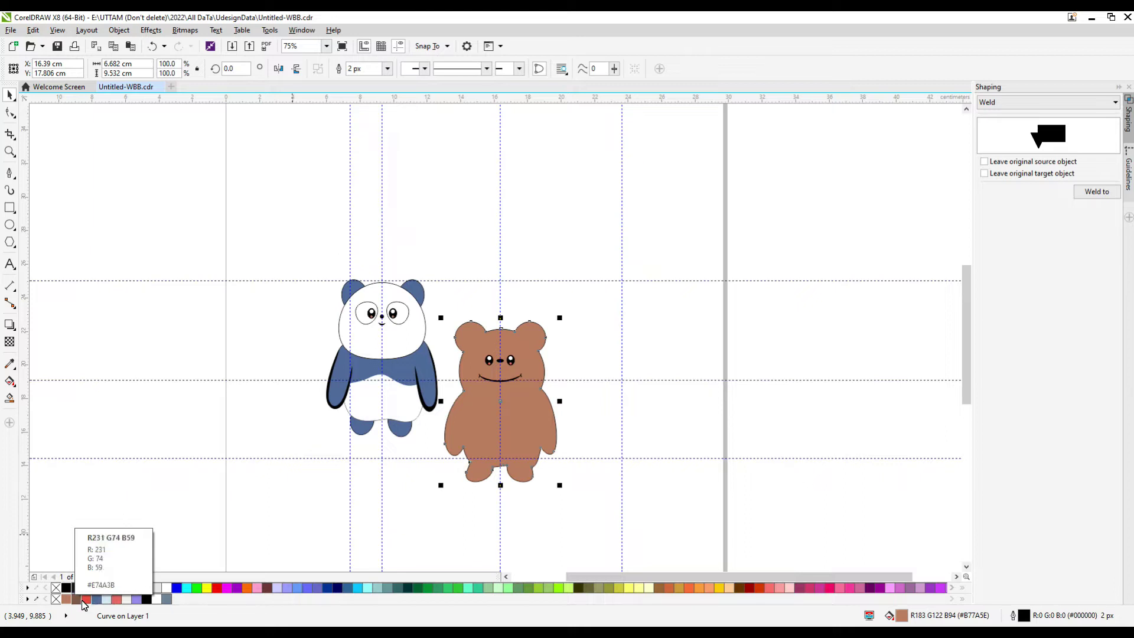
scroll(558, 402, "up", 2)
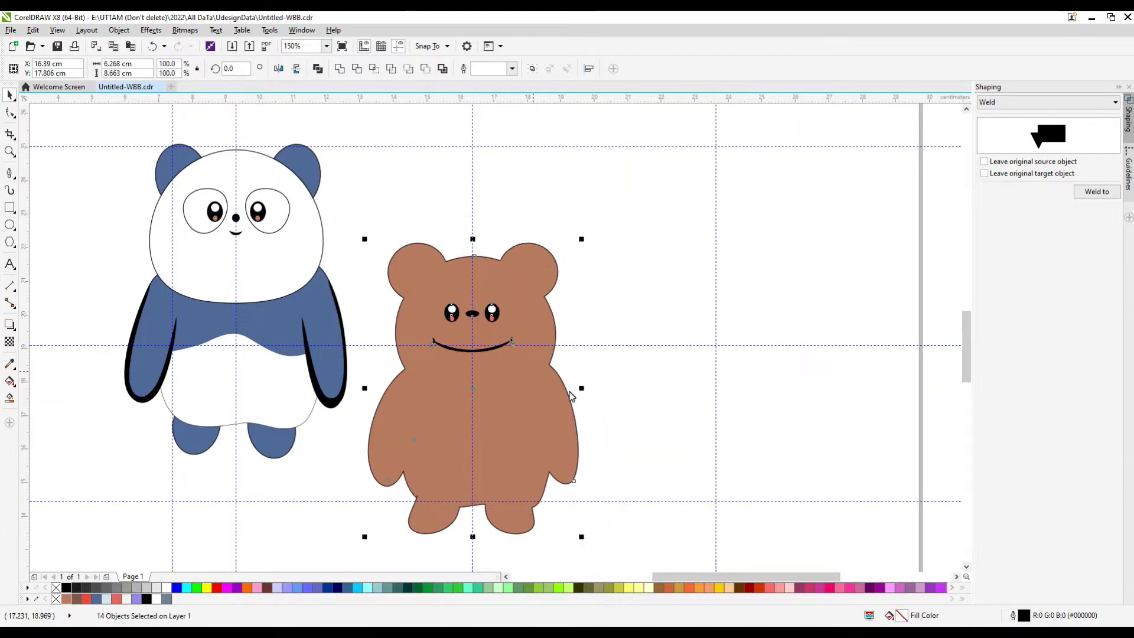
left_click(661, 264)
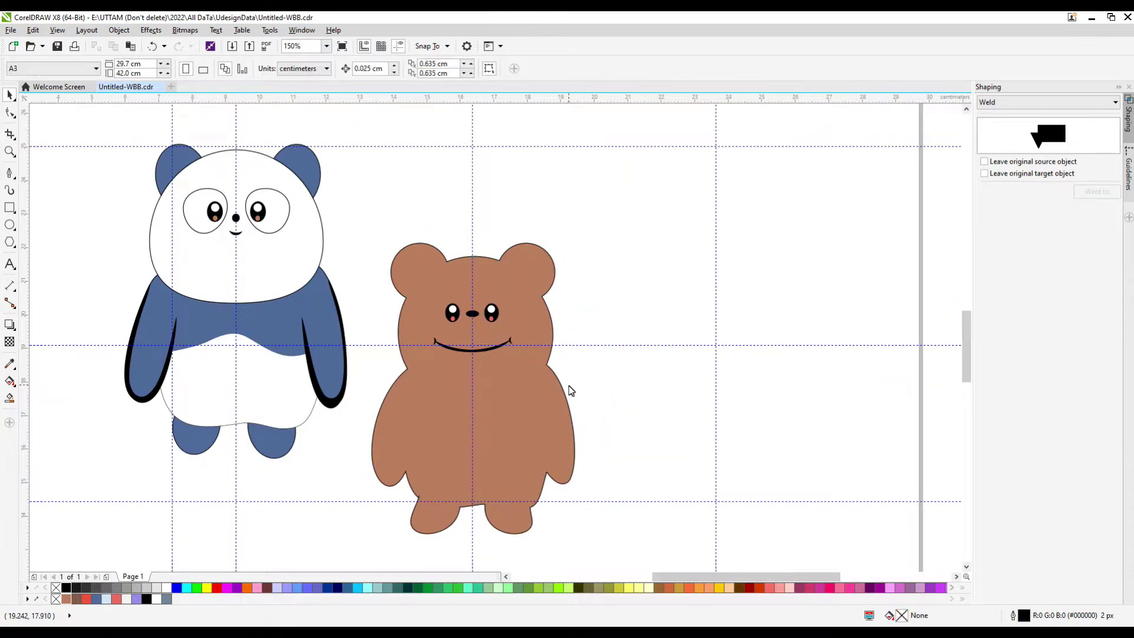
- Smooth the bear's outline where the hips meet the feet and delete a surplus node there
left_click(502, 533)
key("F10")
scroll(396, 514, "up", 2)
left_click_drag(423, 530, 425, 521)
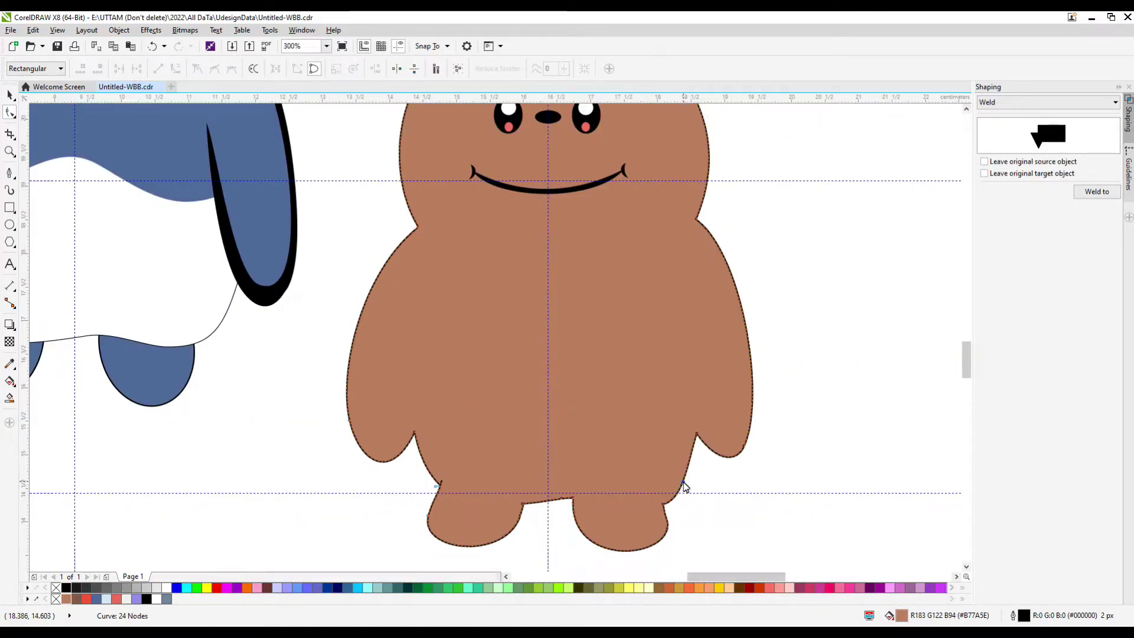
scroll(438, 502, "up", 2)
key("Delete")
scroll(463, 477, "down", 4)
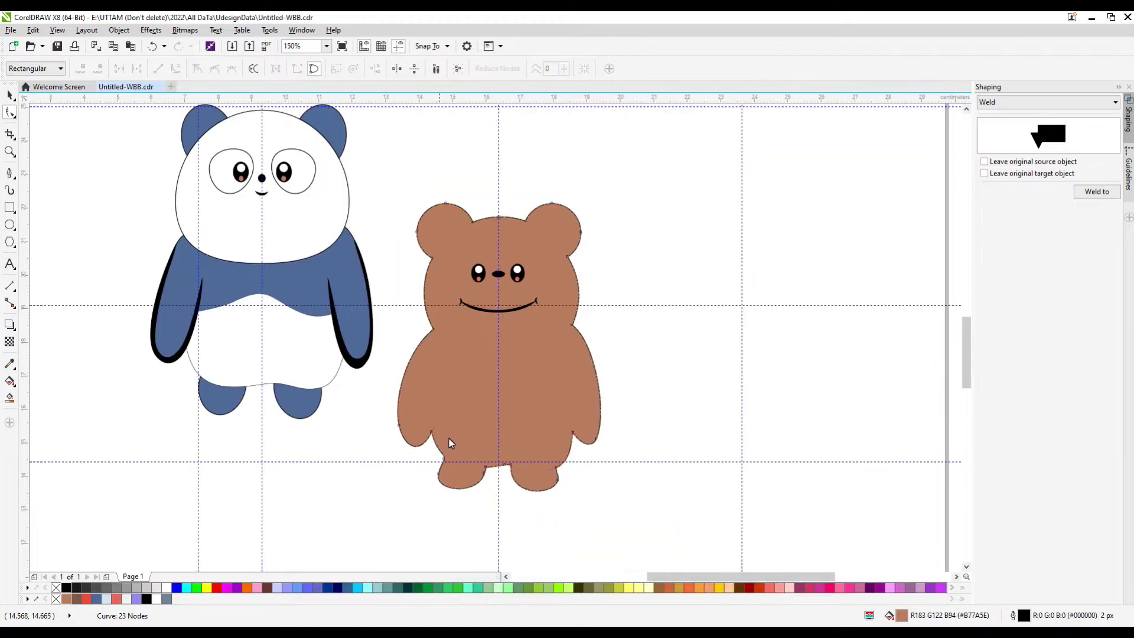
- Delete the leftover curve without fill or outline from the bear and select all parts of the character
key("space")
right_click(621, 391)
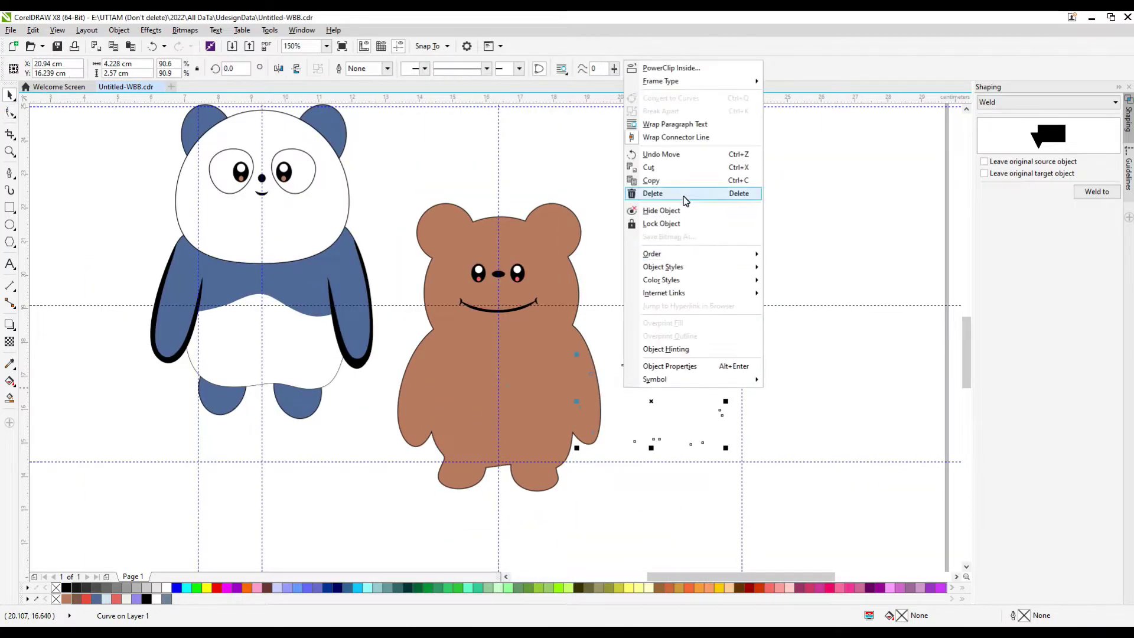
left_click(683, 195)
left_click(541, 395)
left_click_drag(701, 194, 434, 500)
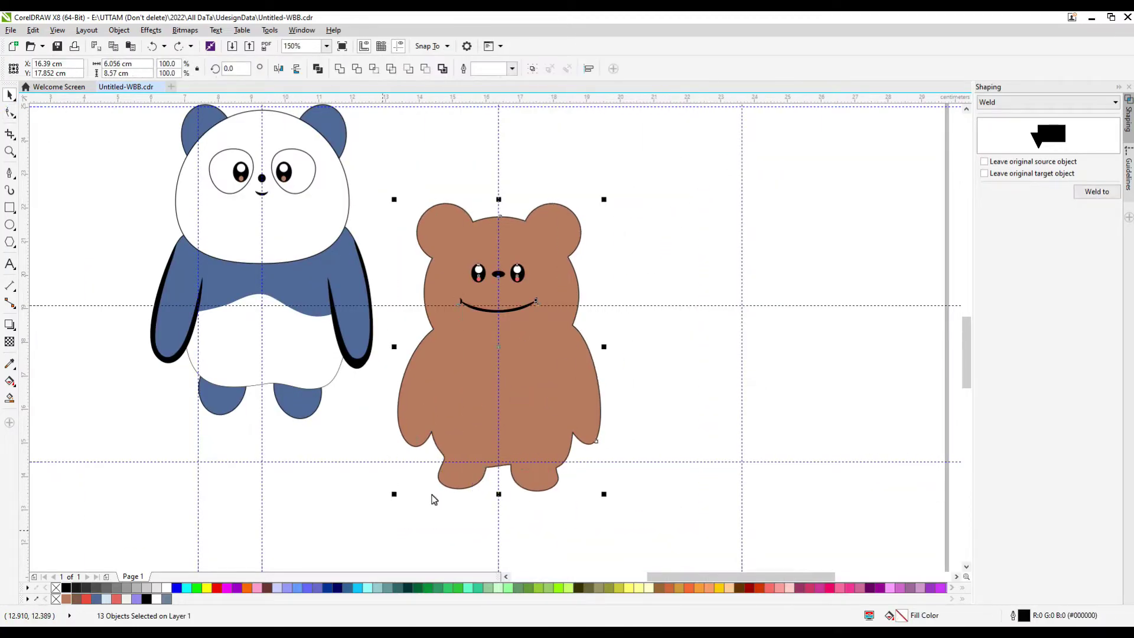
- Place a copy of the brown bear beside the original and fill the copy's body white, keeping its face colours
left_click_drag(492, 362, 720, 286)
right_click(716, 304)
key("ctrl+g")
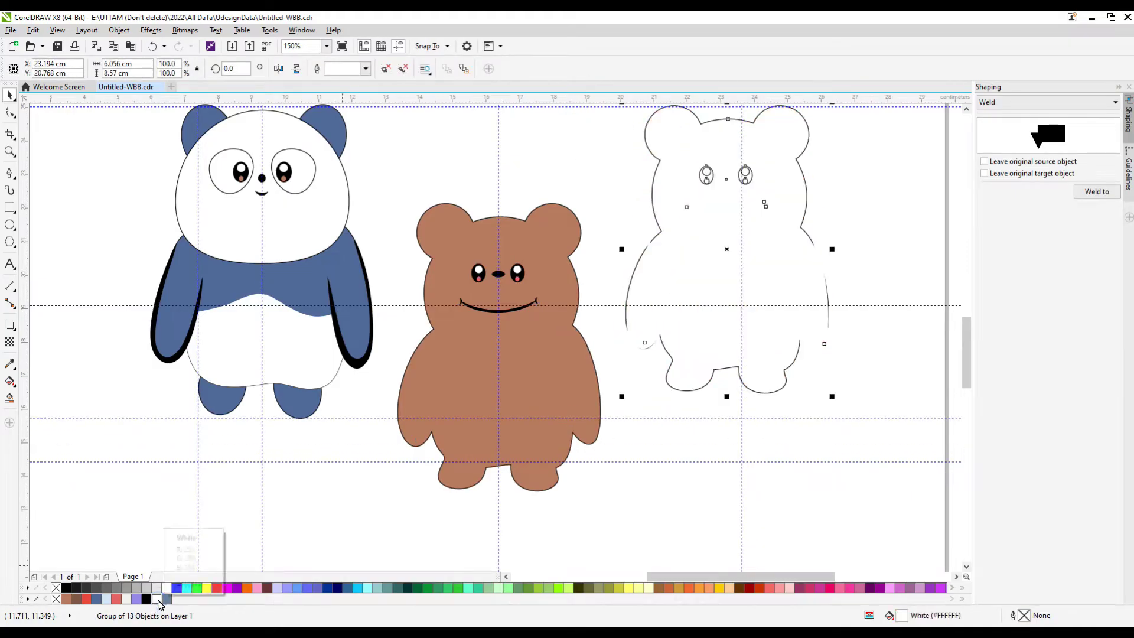
left_click(685, 495)
left_click(644, 334)
left_click(643, 333, "ctrl")
key("Delete")
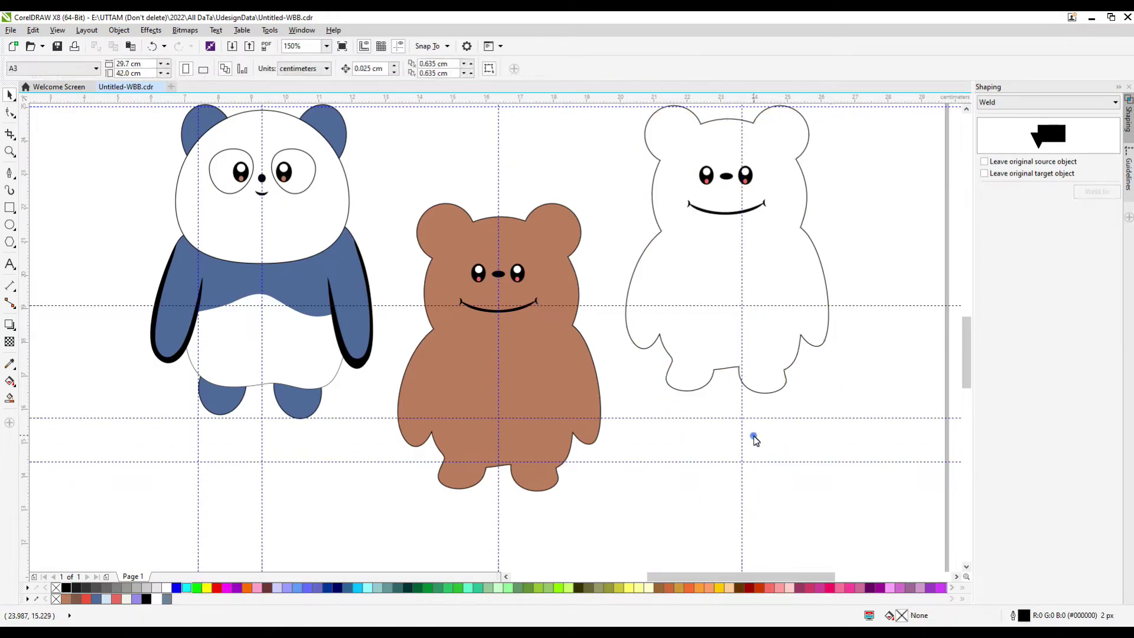
- Narrow the whole white bear to about 5.44 cm wide while keeping its height
left_click(759, 368)
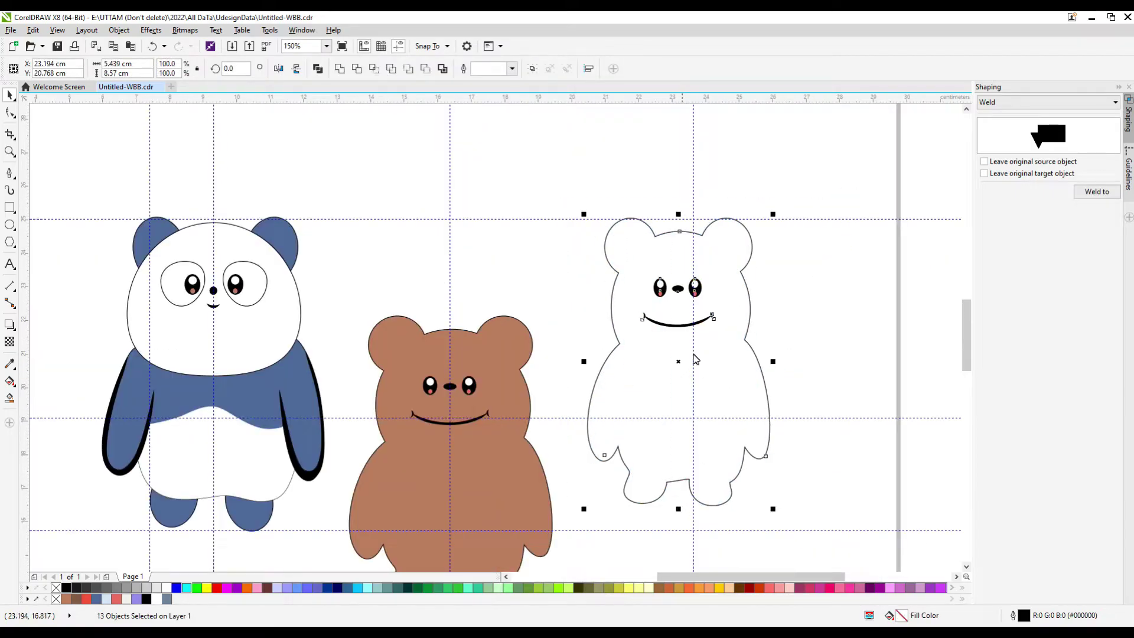
left_click(848, 274)
scroll(721, 294, "up", 2)
left_click(539, 375)
left_click(843, 250)
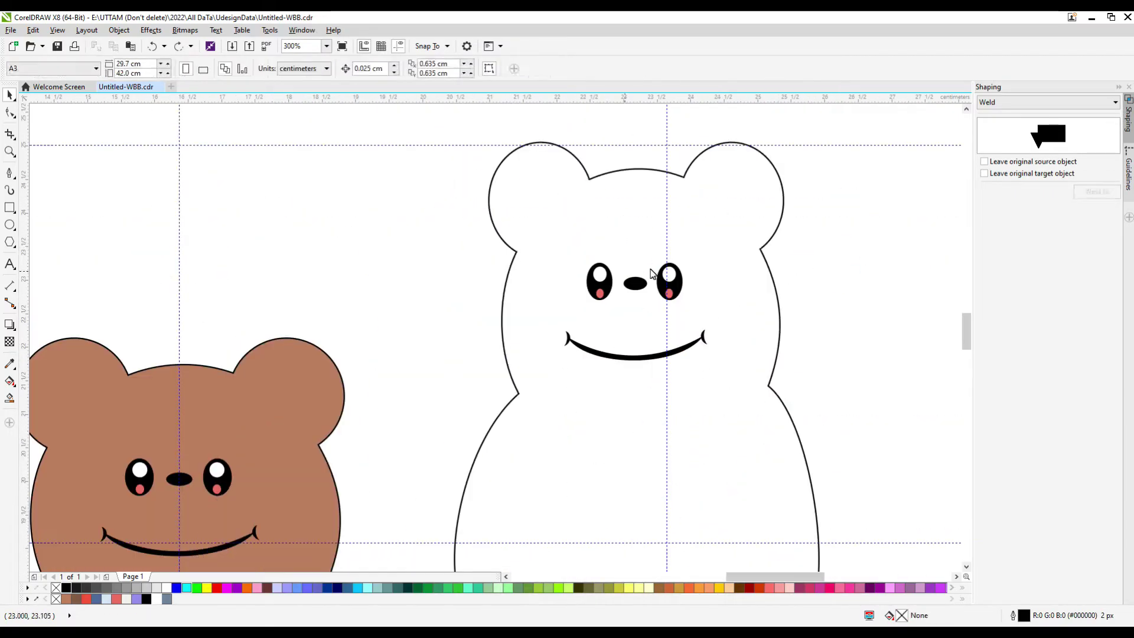
- Place a vertical guideline through the centre of the white bear
left_click(653, 274)
scroll(652, 273, "up", 4)
scroll(648, 321, "down", 4)
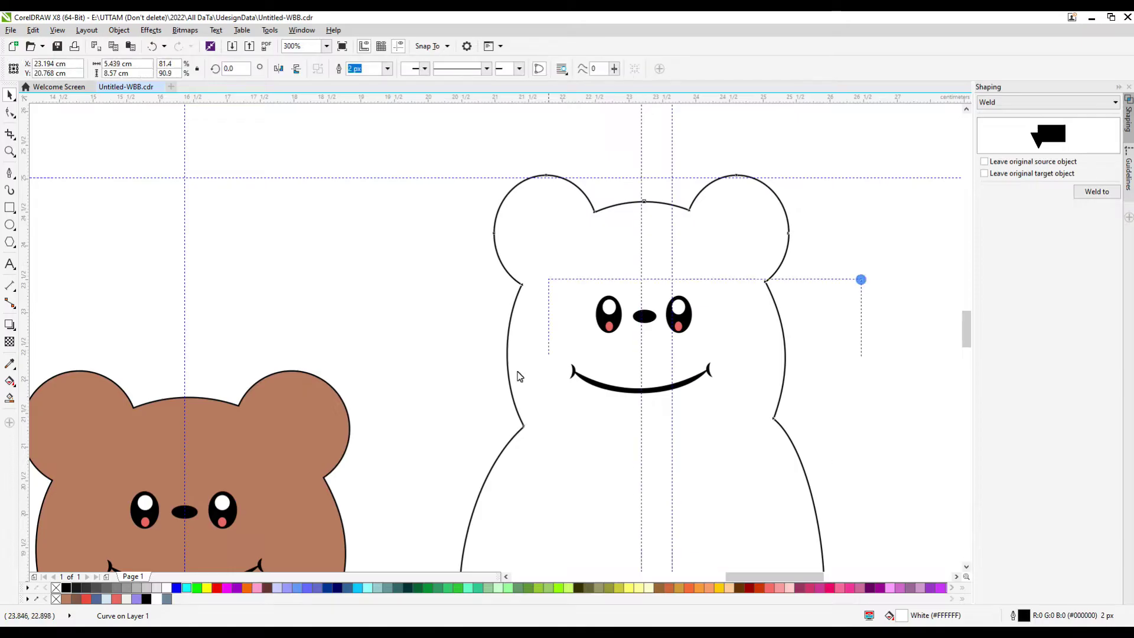
scroll(578, 328, "down", 2)
left_click(757, 329)
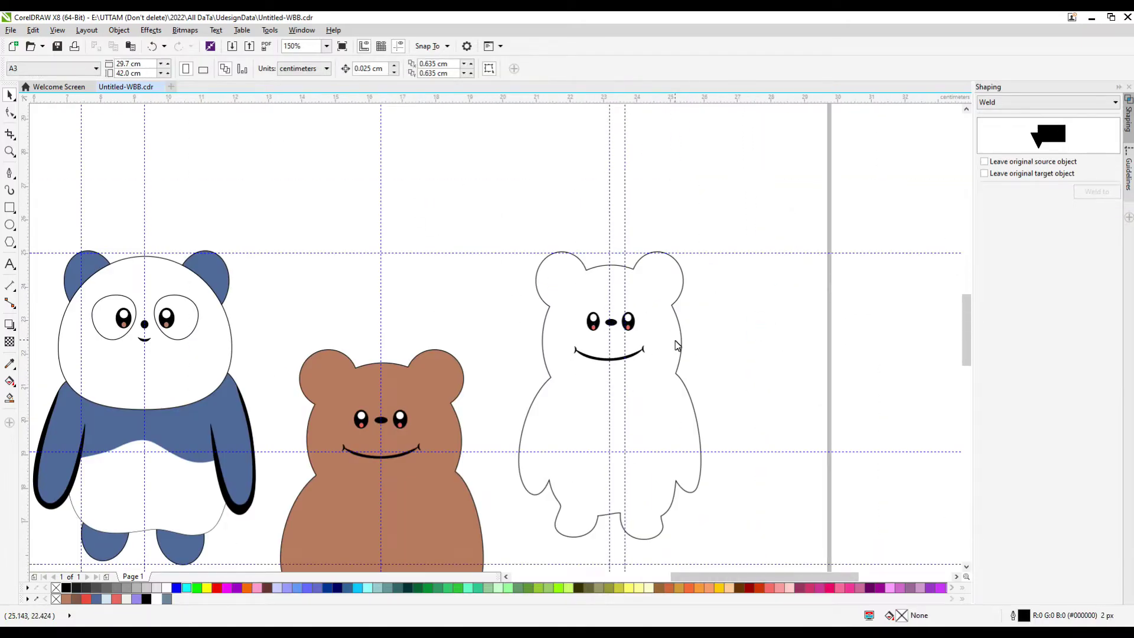
- Delete the white bear's smile and draw a wide ellipse about 1.89 by 0.48 cm with a smaller ellipse overlapping each end
left_click_drag(520, 391, 521, 391)
key("Delete")
key("F7")
mouse_move(567, 348)
left_mouse_down()
mouse_move(654, 373)
mouse_move(587, 364)
mouse_move(689, 378)
left_mouse_up()
scroll(587, 361, "up", 2)
scroll(673, 366, "up", 2)
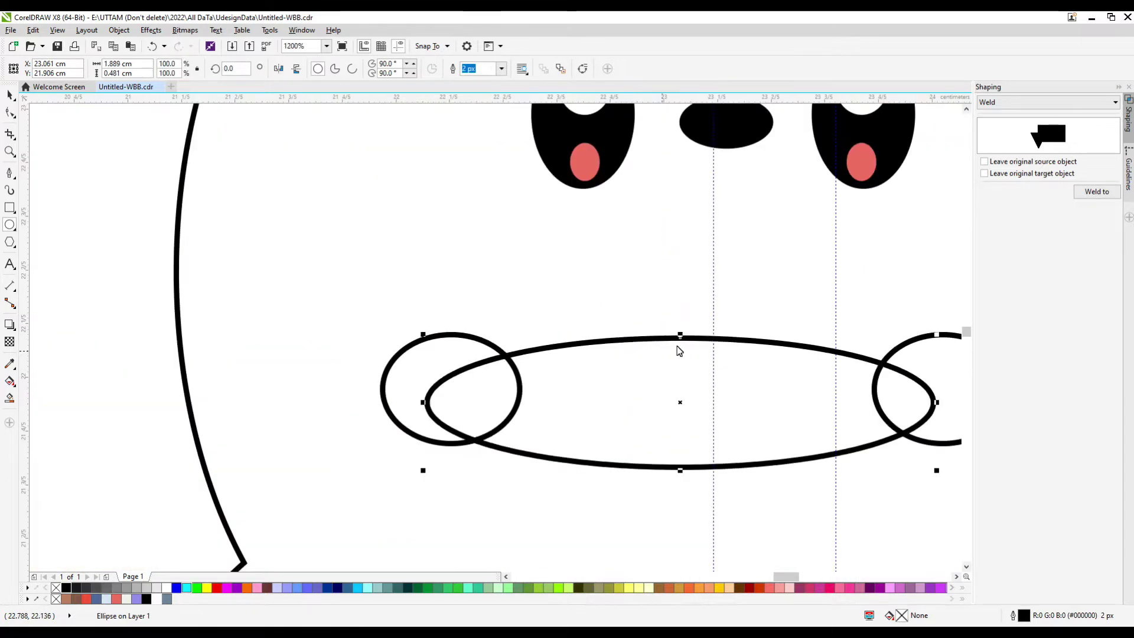
- Weld the three ellipses into one mouth shape, remove surplus nodes, and curve its upper and lower edges downward
left_click(387, 68)
key("F10")
left_click_drag(518, 312, 636, 353)
key("Delete")
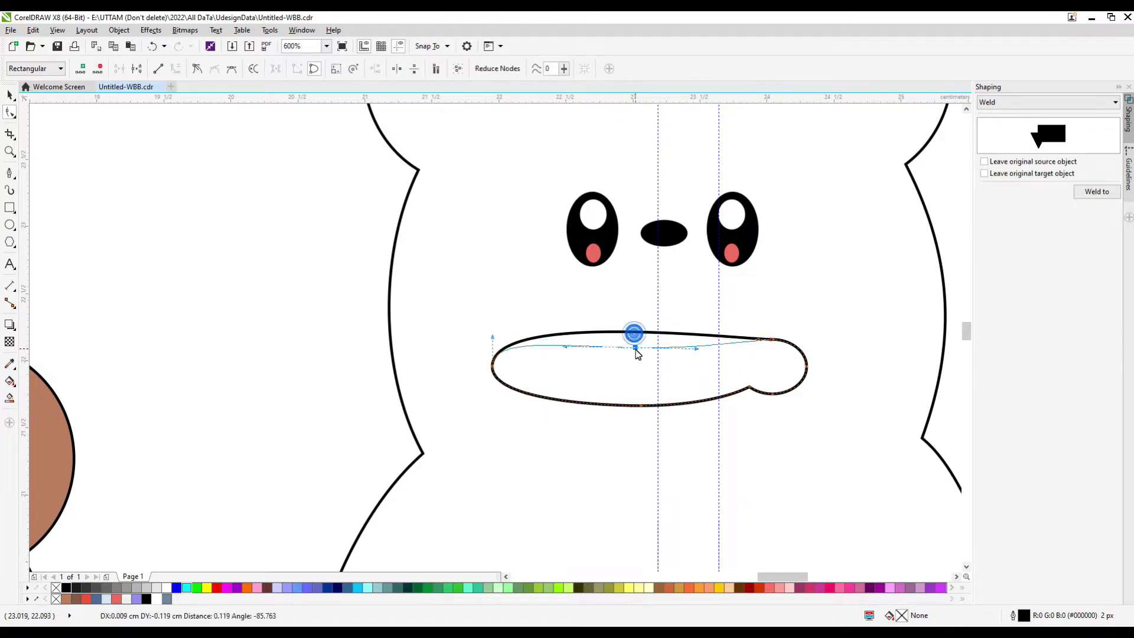
key("Delete")
left_click_drag(641, 411, 638, 420)
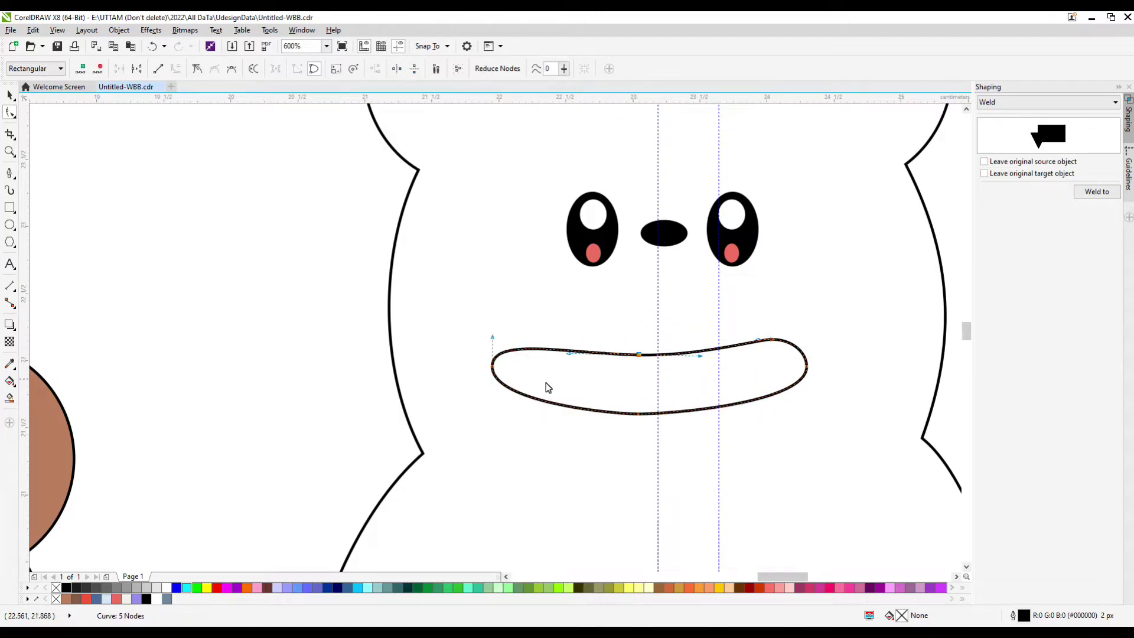
- Even out the two rounded ends of the white bear's mouth and smooth its lower edge by adjusting and deleting nodes
double_click(645, 345)
scroll(646, 348, "up", 2)
scroll(585, 347, "down", 2)
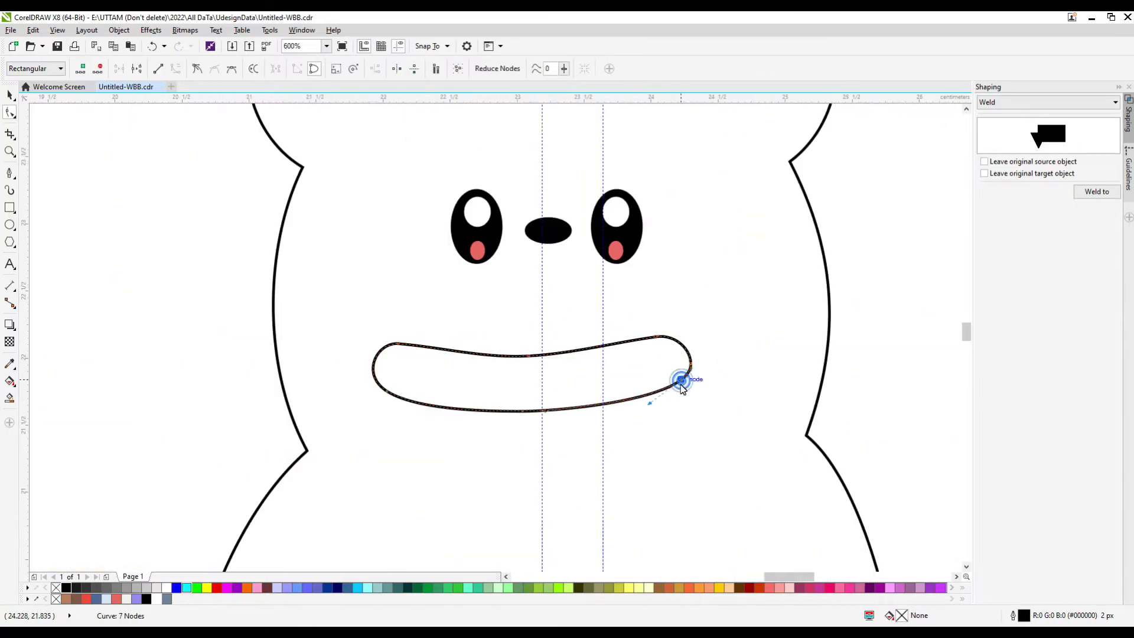
key("Delete")
scroll(682, 387, "down", 5)
scroll(586, 329, "up", 5)
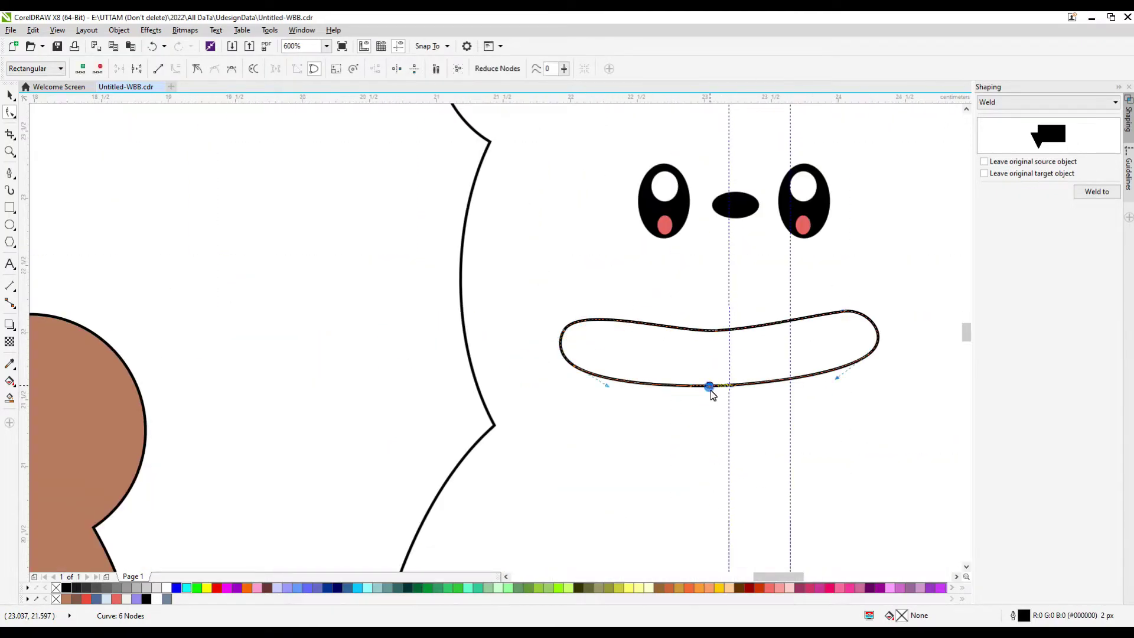
- Scale the mouth to 95.3 %, about 2.26 cm wide, and centre it under the white bear's nose
key("space")
left_click_drag(876, 306, 886, 305)
scroll(896, 314, "down", 6)
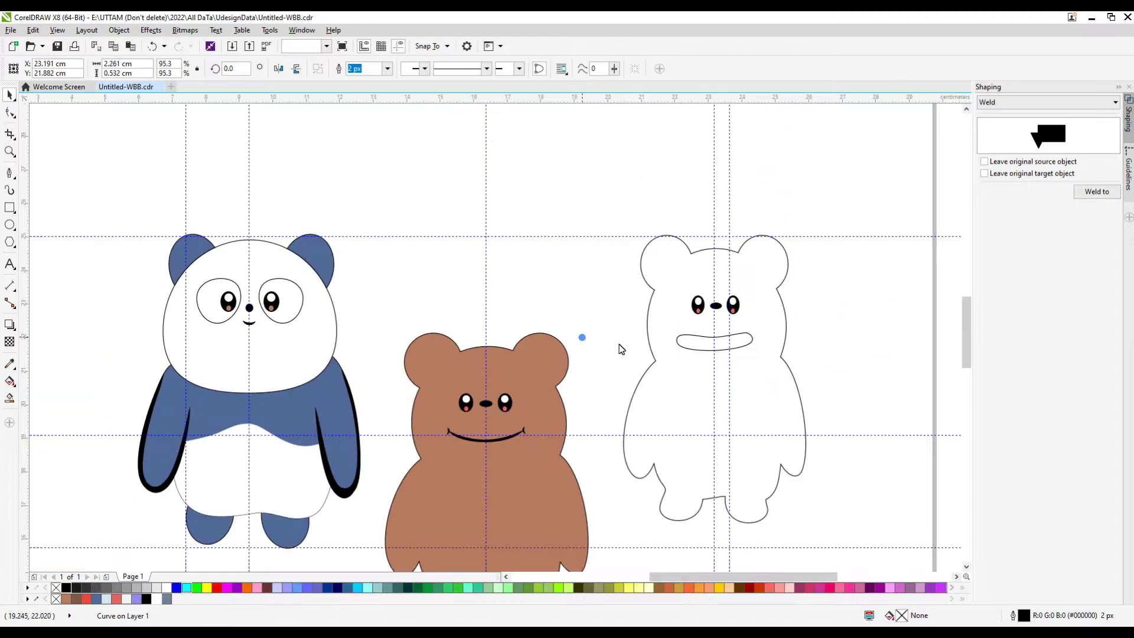
scroll(663, 387, "up", 2)
left_click(712, 311)
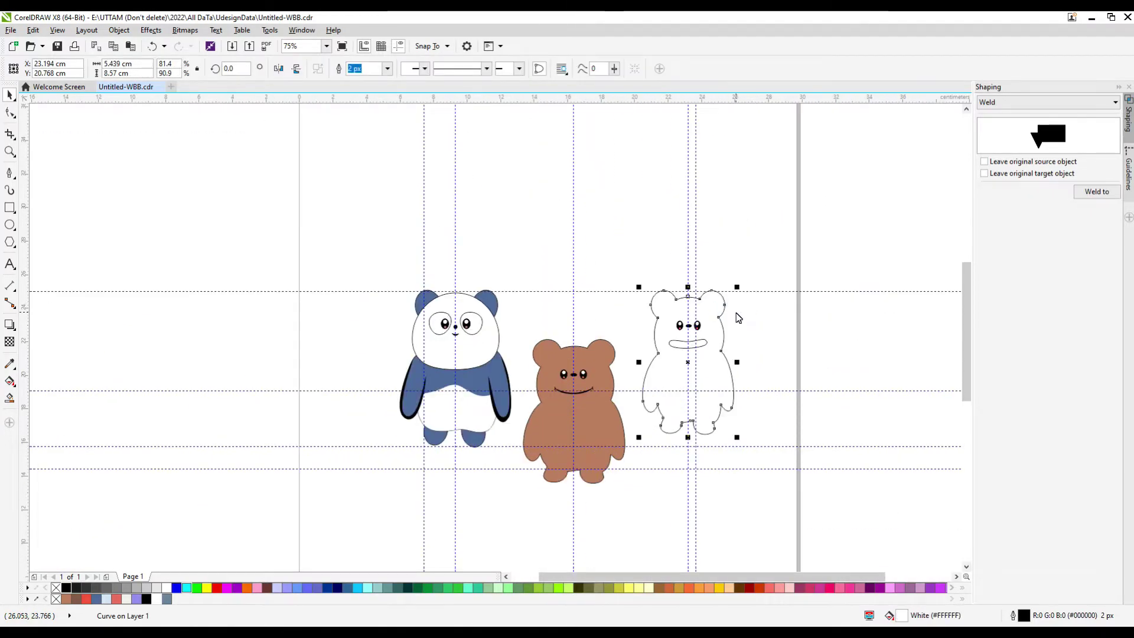
- Place a copy of the panda's black arm crescent over the white bear's left arm as an unfilled 1 px outline about 1.62 cm wide
scroll(711, 384, "up", 2)
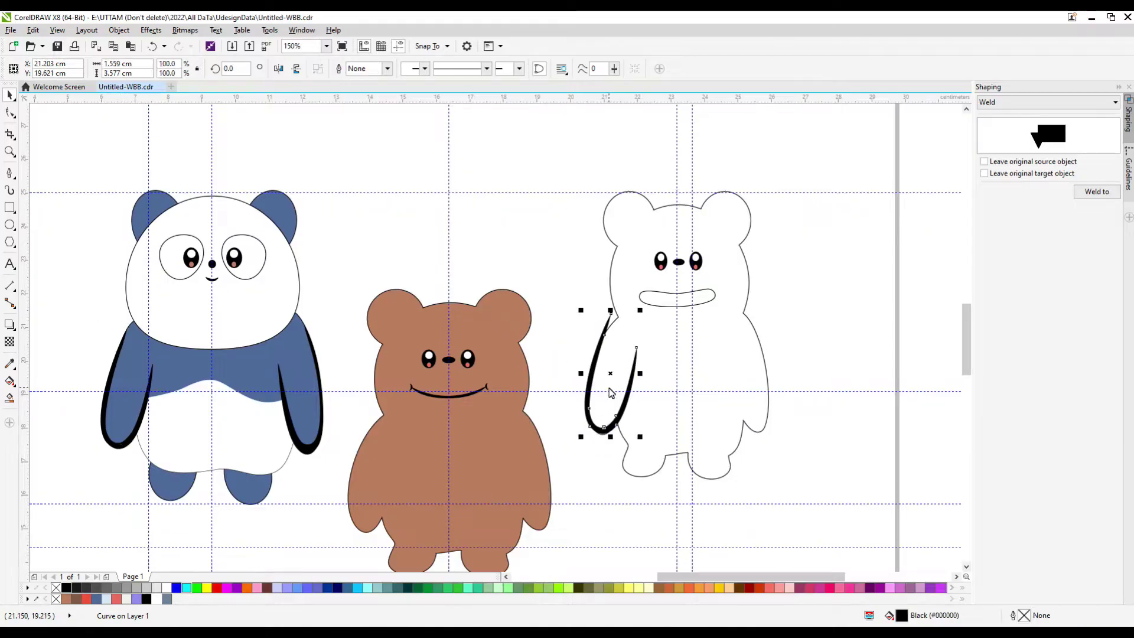
left_click(388, 70)
left_click(363, 103)
scroll(603, 413, "up", 4)
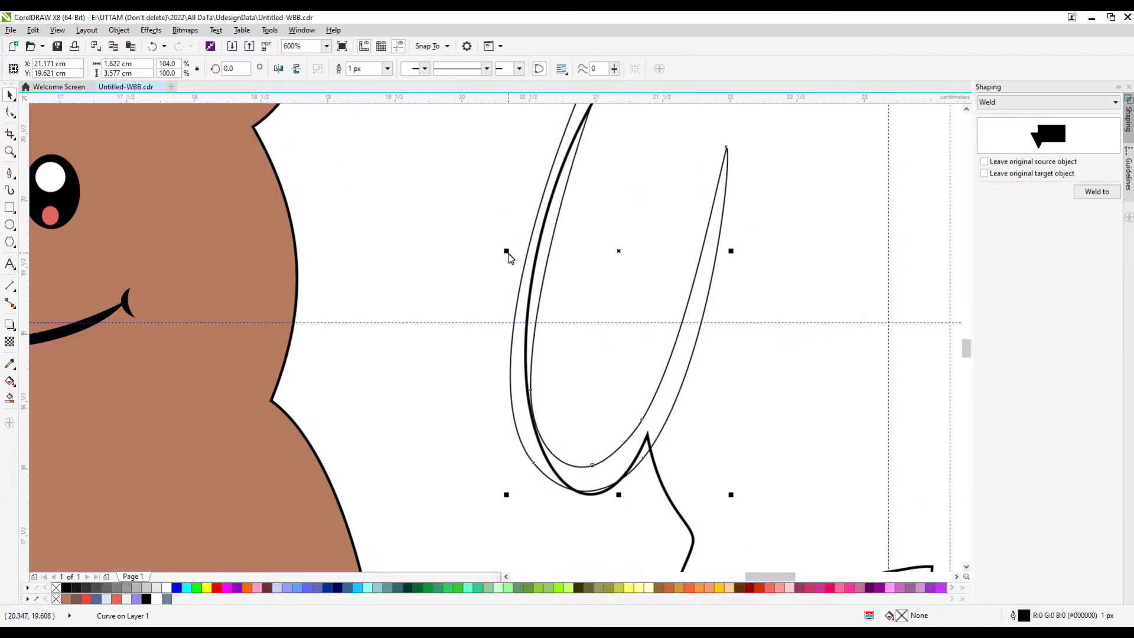
left_click(646, 421)
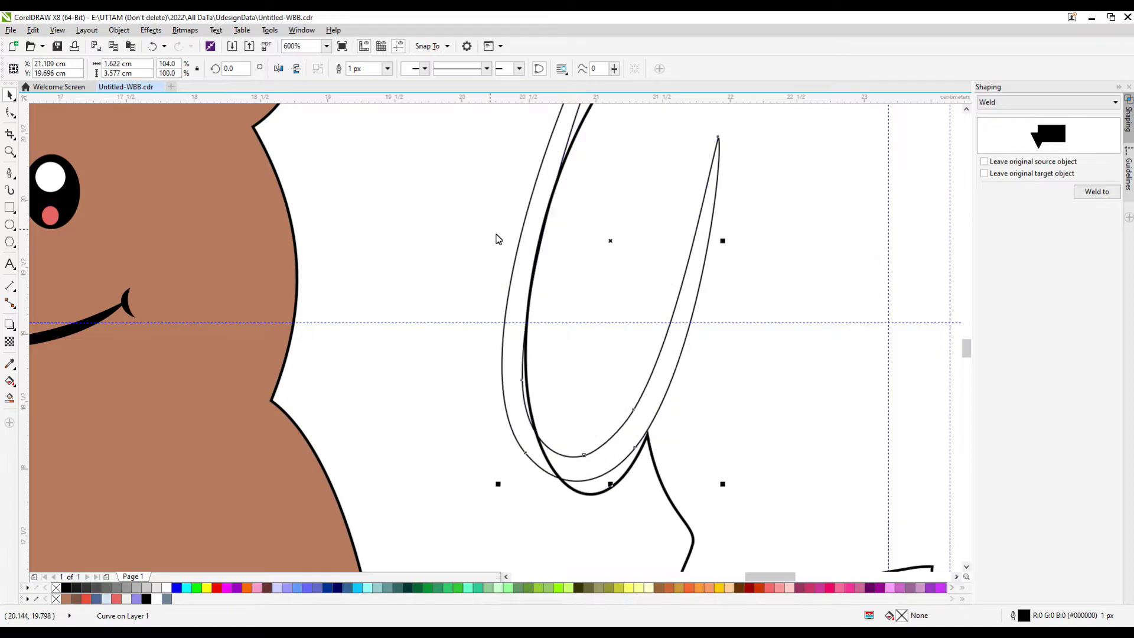
scroll(544, 398, "down", 2)
- Reshape the crescent's nodes so its inner edge follows the left arm and its outer edge runs outside the body outline
key("F10")
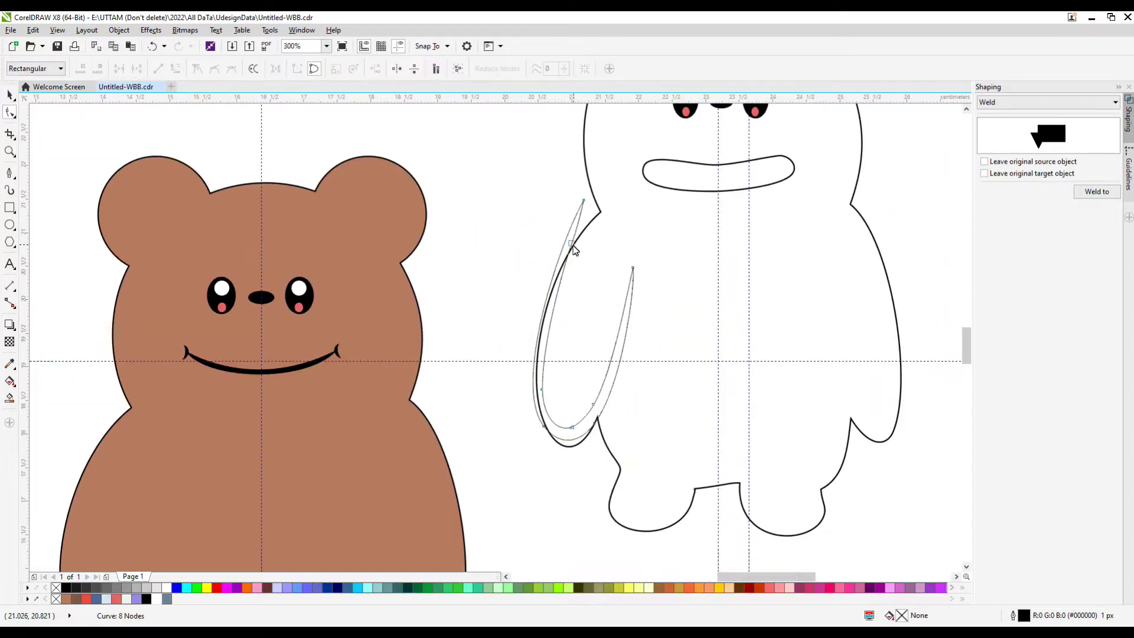
scroll(564, 437, "up", 2)
left_click_drag(514, 337, 530, 436)
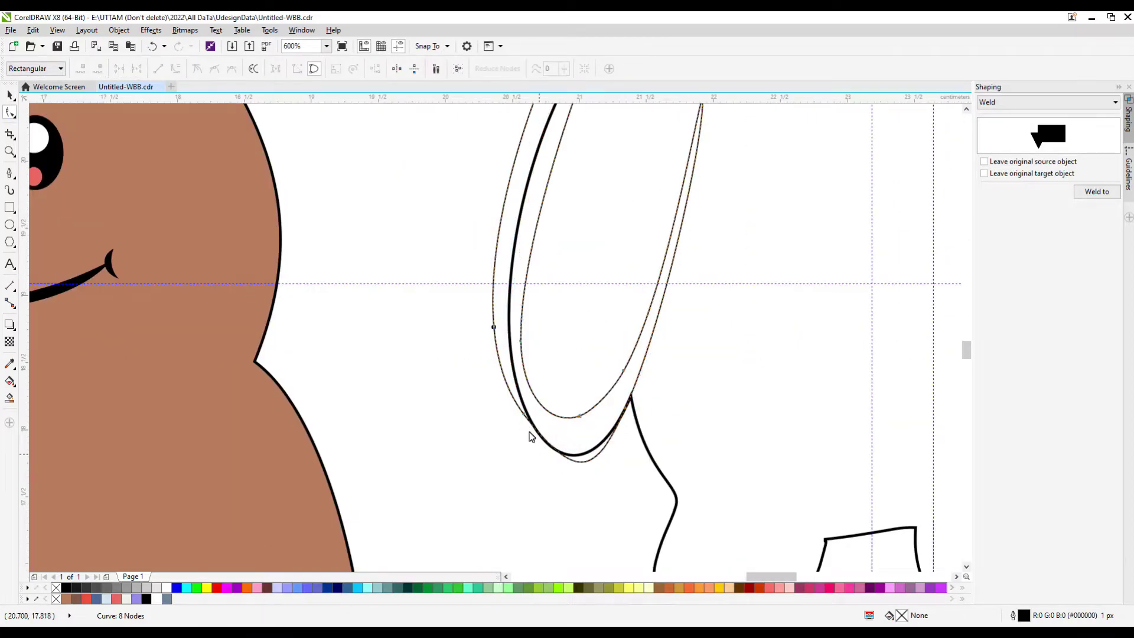
left_click(525, 420)
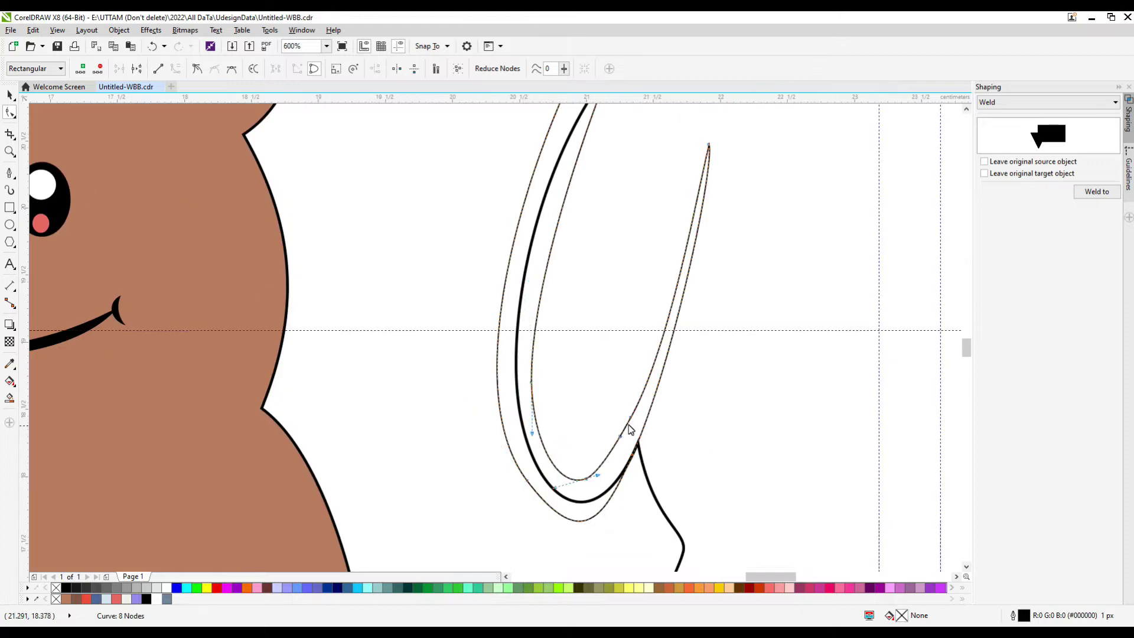
double_click(630, 430)
left_click(9, 397)
left_click(517, 372)
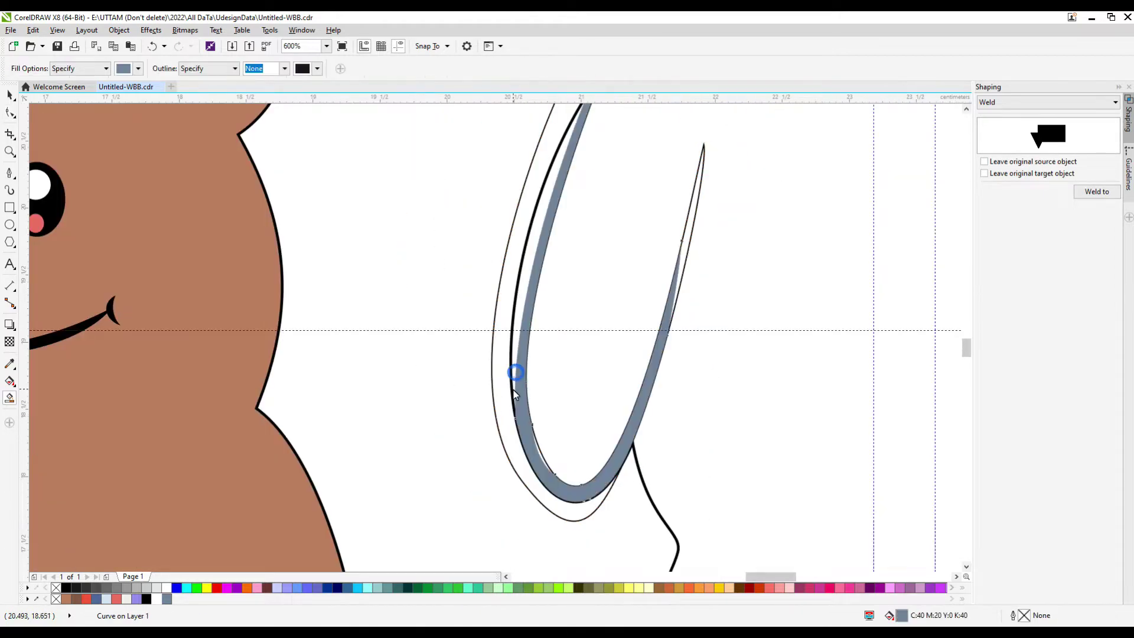
key("ctrl+z")
left_click(514, 348)
scroll(541, 455, "down", 2)
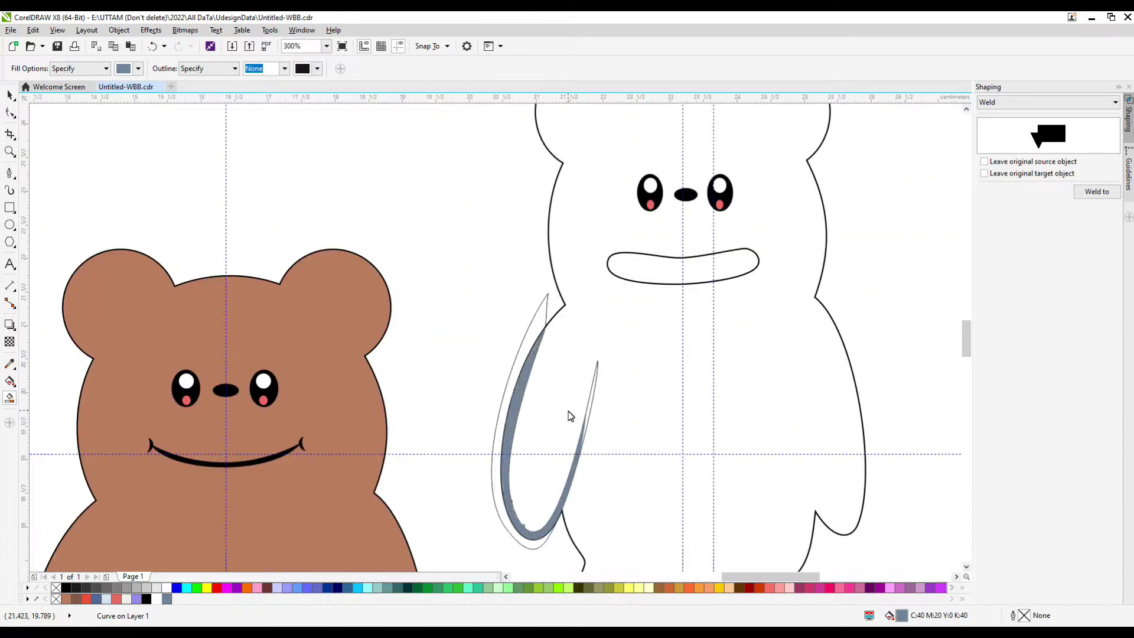
key("ctrl+z")
- Smart-fill the crescent area inside the left arm with grey-blue C40 M20 Y0 K40 without outline, and delete the helper crescent outline
key("space")
left_click(539, 391)
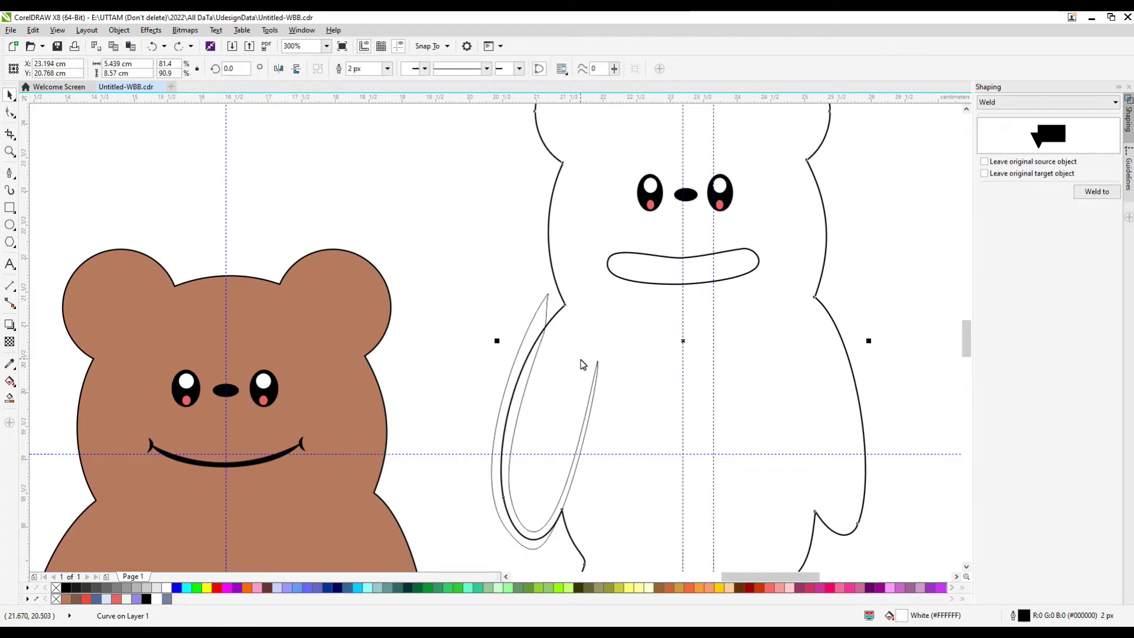
key("space")
left_click(511, 454)
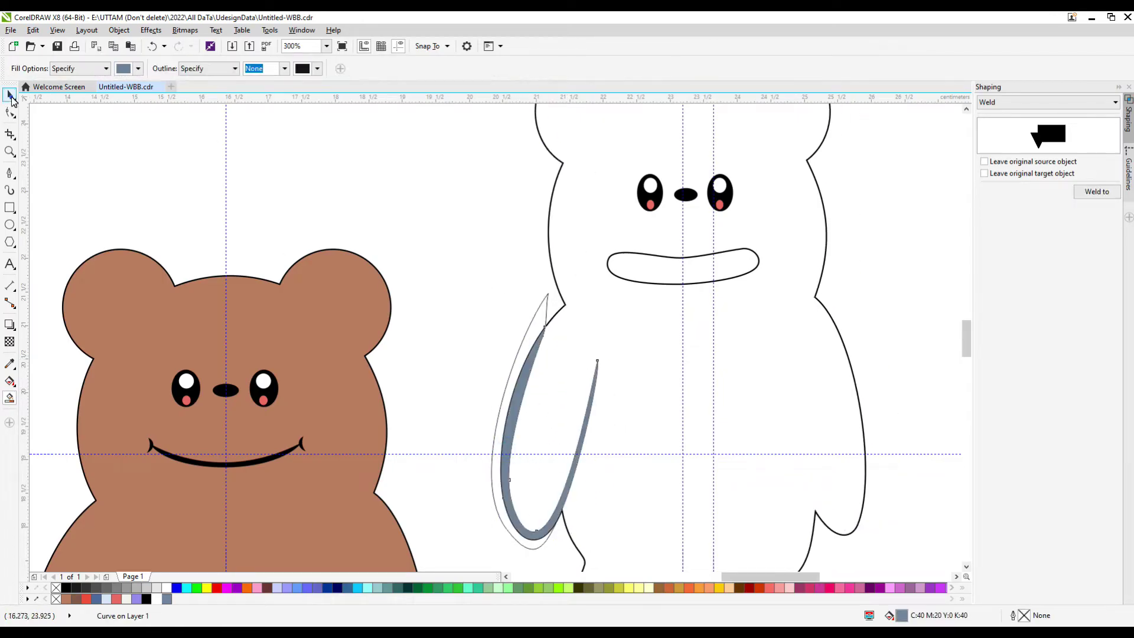
key("space")
left_click(513, 426)
scroll(514, 425, "down", 1)
left_click_drag(514, 426, 843, 362)
key("Delete")
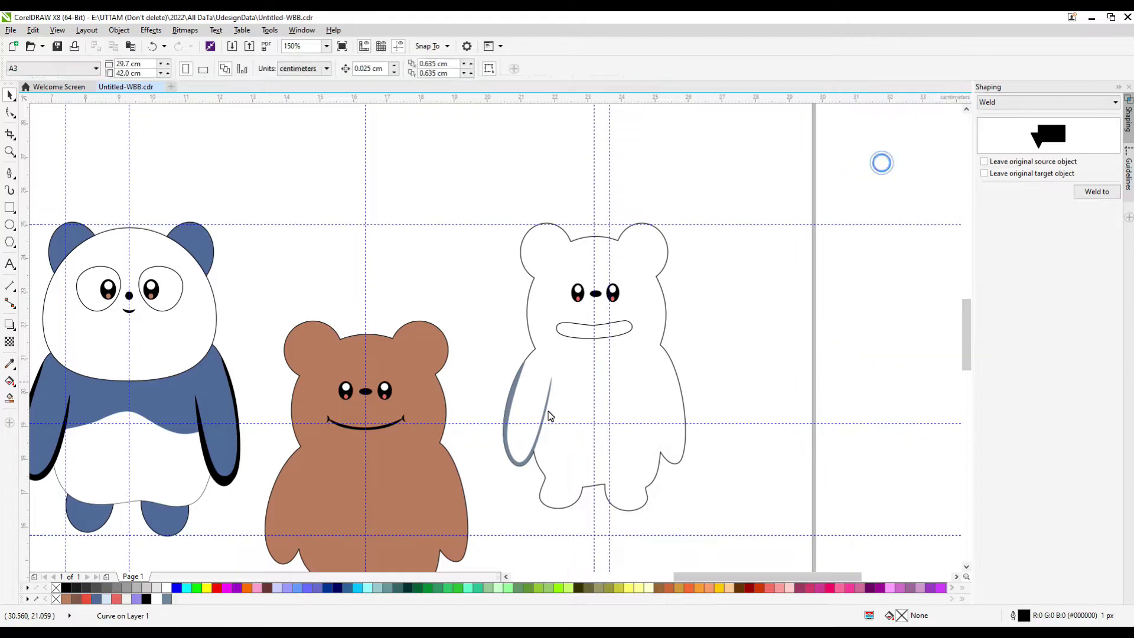
- Mirror a copy of the grey-blue arm shading onto the white bear's right arm and fit its upper part to the arm's contour
left_click(534, 431)
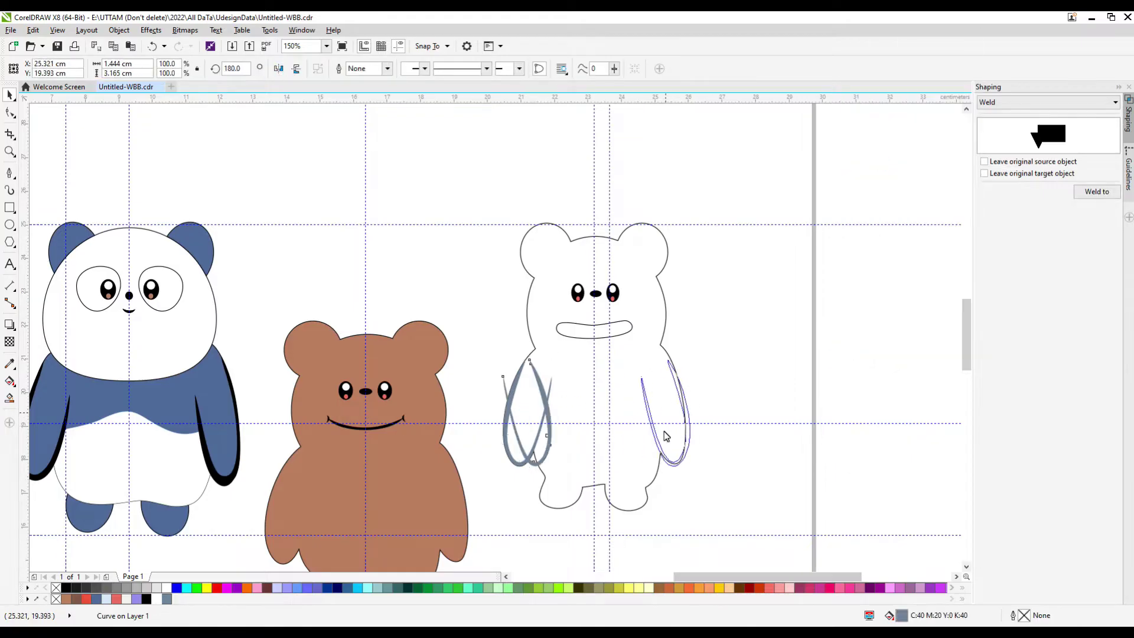
left_click_drag(666, 436, 666, 435)
scroll(666, 436, "up", 3)
scroll(665, 392, "down", 1)
key("F10")
scroll(642, 294, "up", 3)
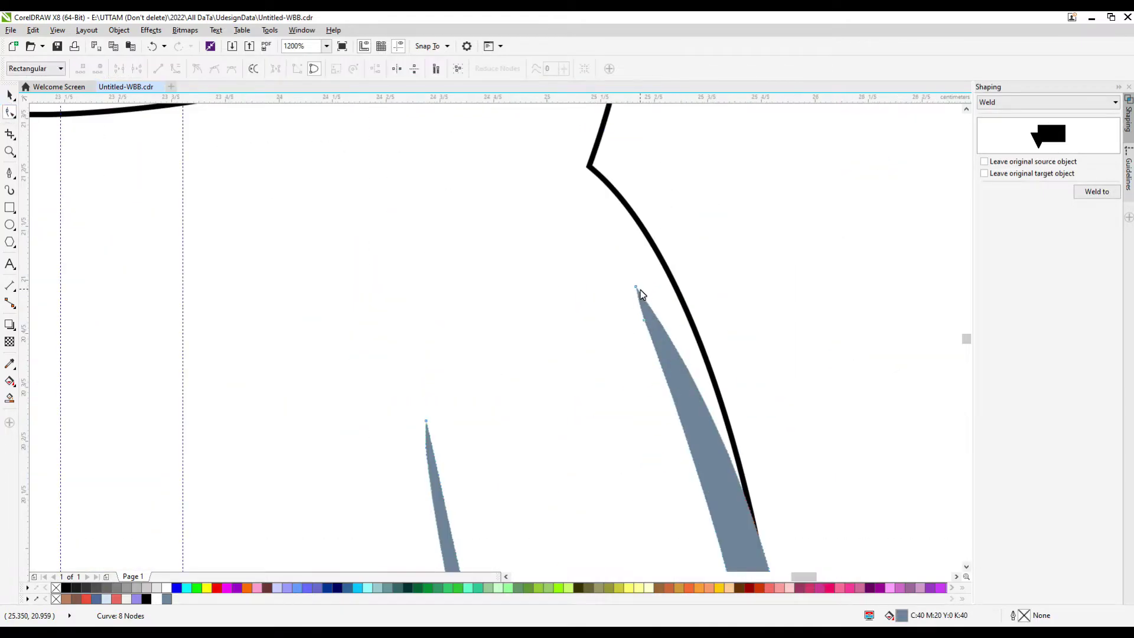
left_click_drag(642, 294, 800, 468)
scroll(669, 470, "down", 3)
scroll(636, 483, "up", 3)
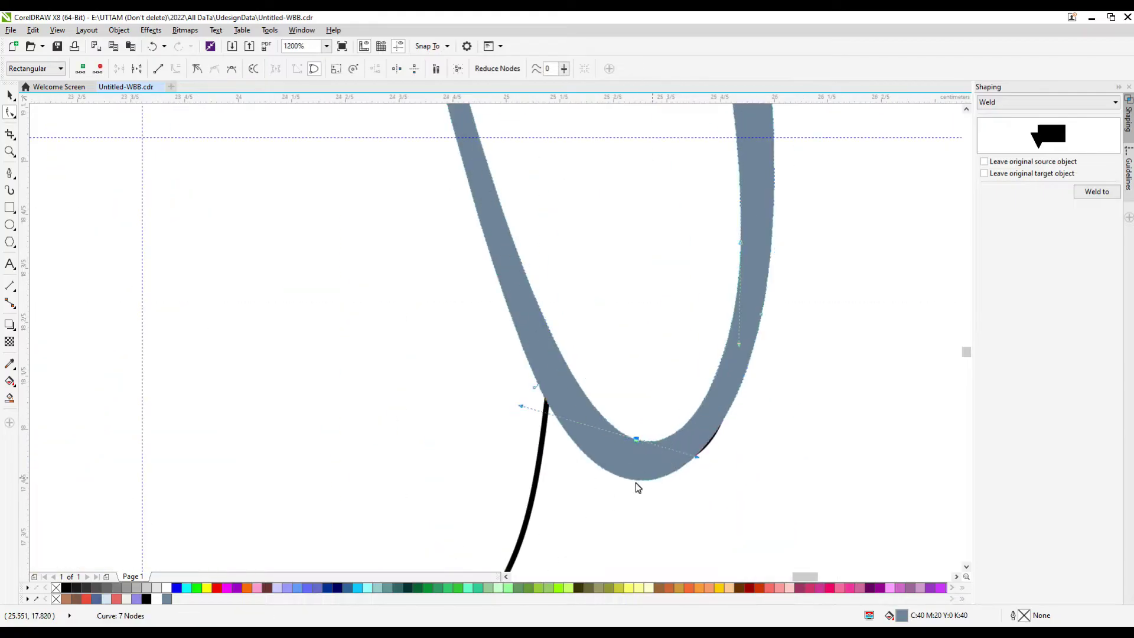
- Adjust the lower nodes of the right arm's shading so it follows the rounded hand
left_click_drag(678, 477, 673, 476)
left_click(534, 387)
key("Delete")
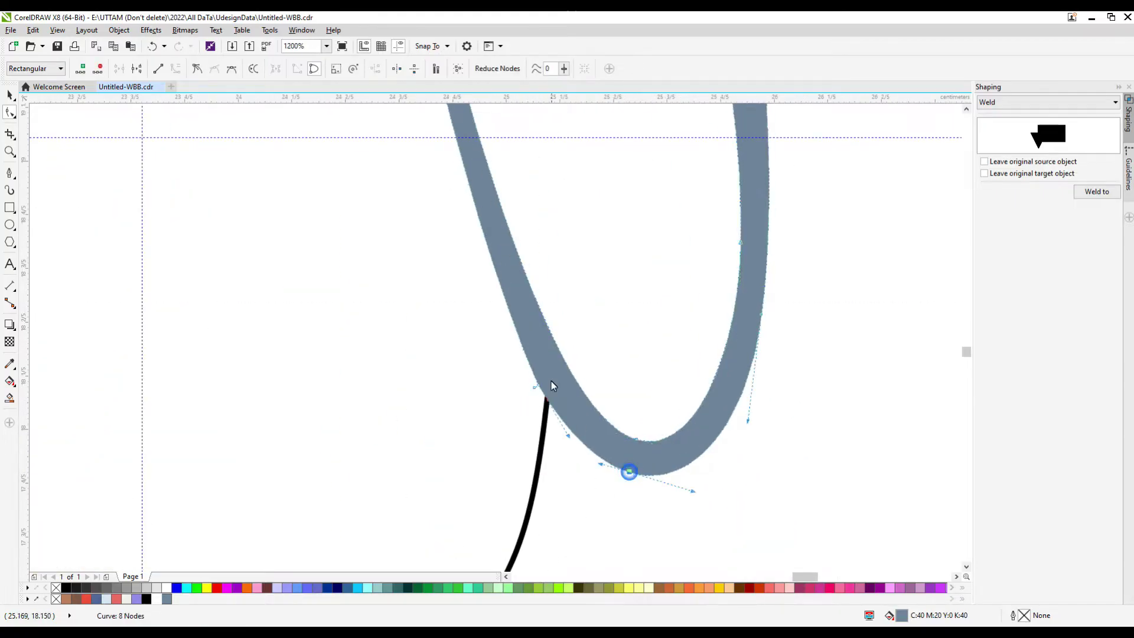
scroll(561, 387, "down", 3)
scroll(475, 372, "up", 3)
- Set two slightly offset copies of the body outline beside the white bear and smart-fill the sliver along their left side grey-blue
scroll(397, 317, "down", 4)
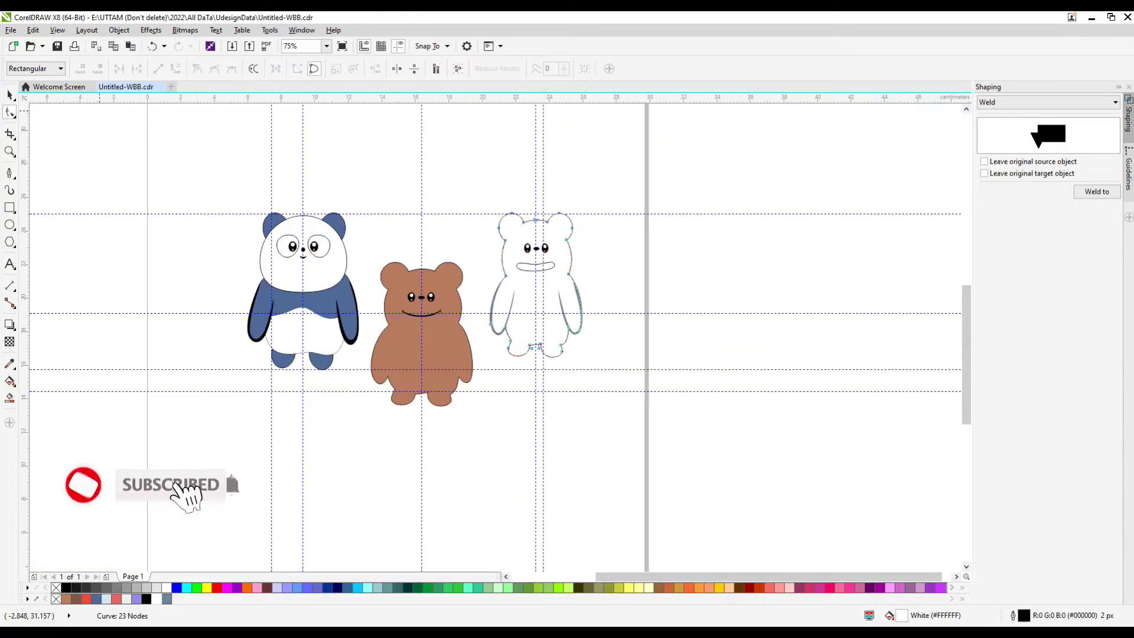
key("space")
scroll(608, 255, "up", 1)
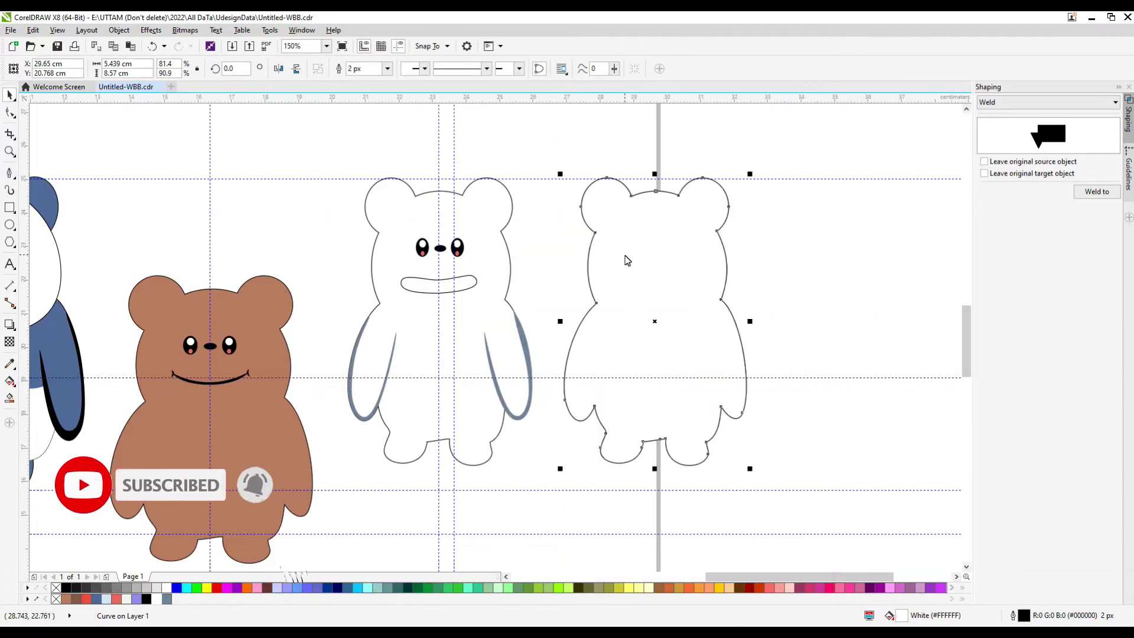
scroll(570, 349, "up", 2)
left_click(591, 331)
scroll(570, 349, "down", 2)
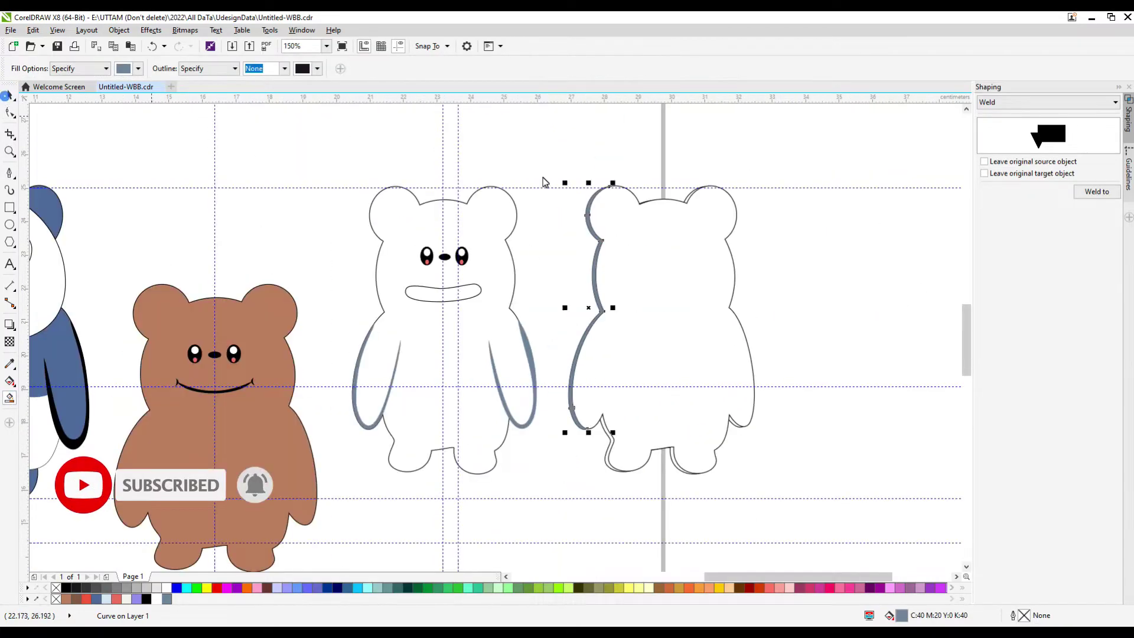
- Re-offset the outline copy and smart-fill the slivers over the ears and head top and down the right side grey-blue
scroll(619, 217, "up", 2)
left_click(615, 225)
scroll(714, 215, "down", 2)
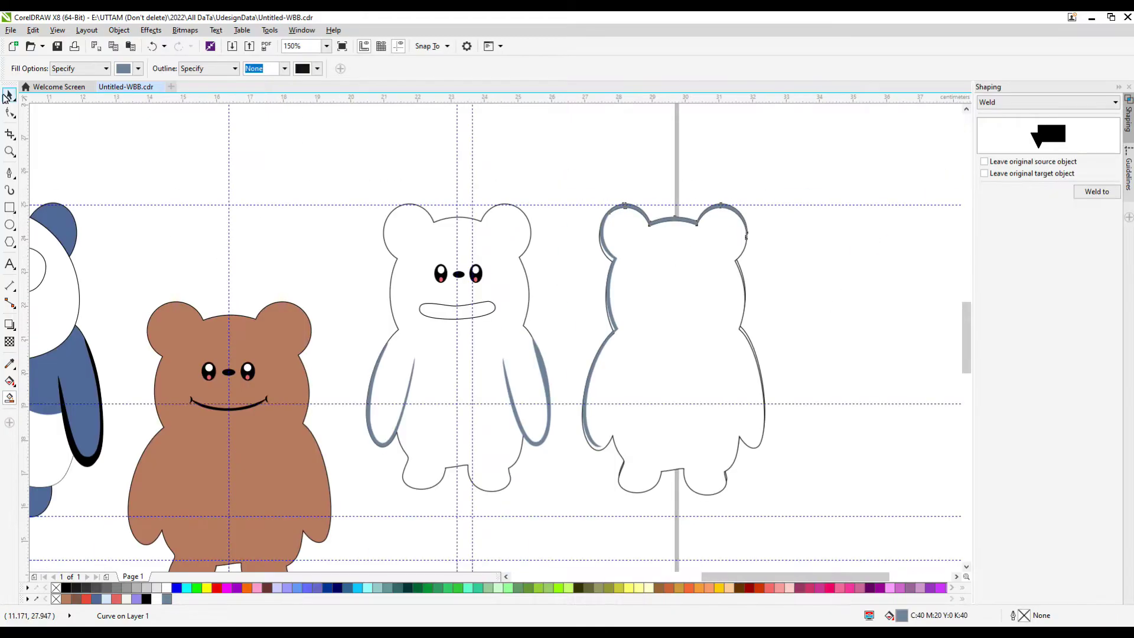
scroll(711, 392, "up", 3)
left_click(759, 397)
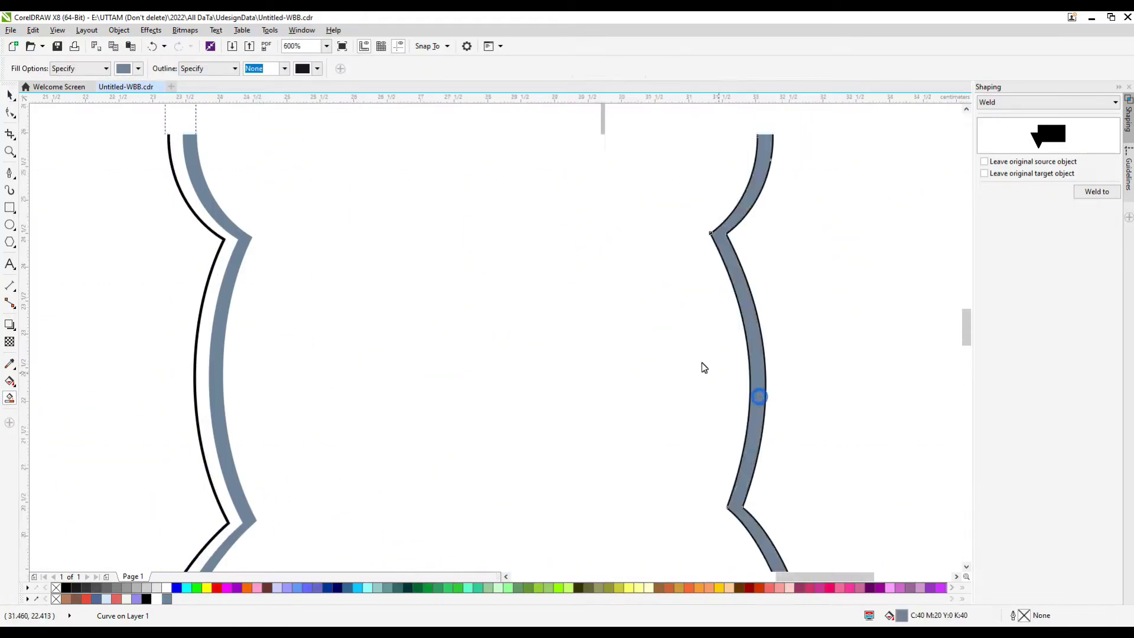
- Shift the body outline copy and smart-fill the slivers at the right hip, crotch and left foot grey-blue
scroll(704, 368, "down", 3)
scroll(612, 402, "up", 3)
key("space")
left_click(643, 375)
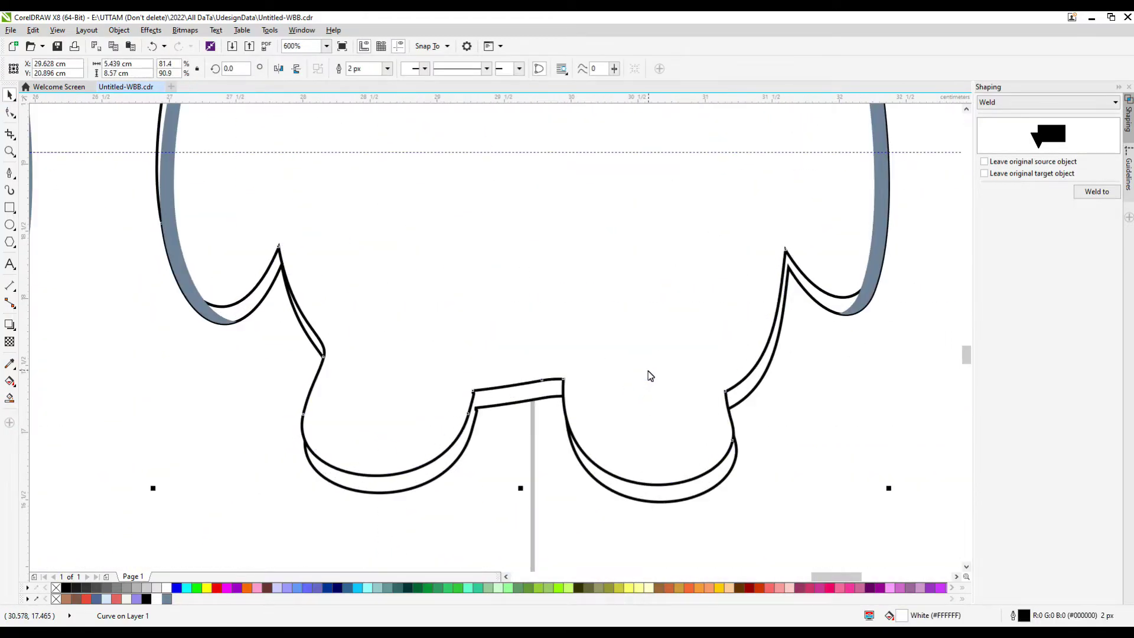
key("space")
left_click(761, 319)
scroll(618, 435, "up", 2)
left_click(153, 534)
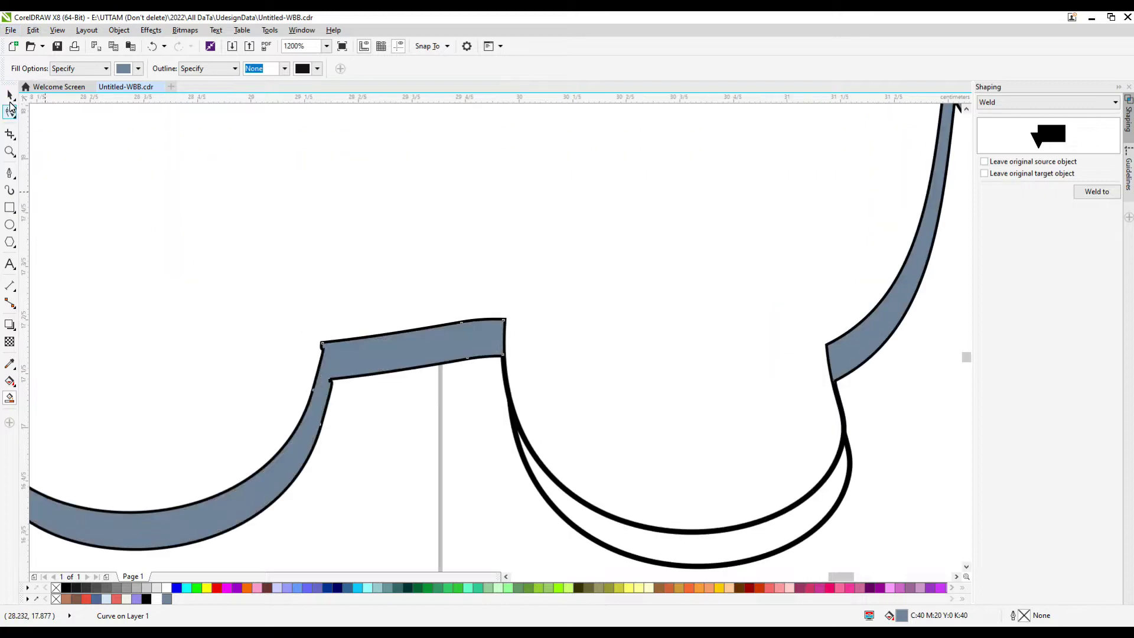
- Re-offset the outline copy and smart-fill the sliver under the right foot grey-blue
key("space")
key("space")
left_click(769, 417)
key("space")
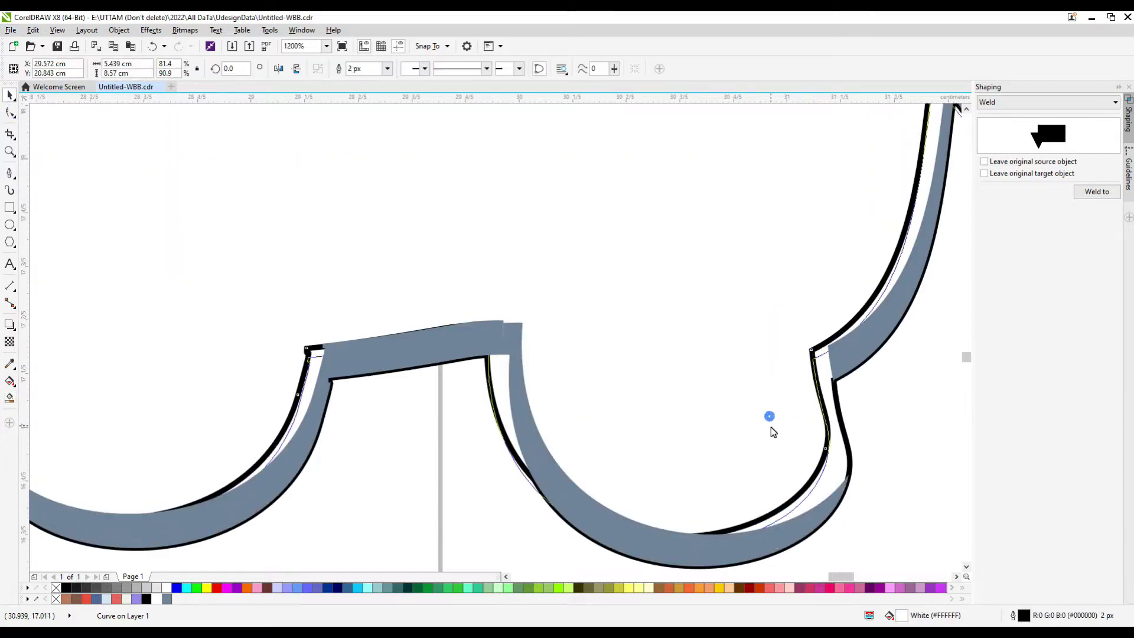
key("space")
- Re-offset the outline copy and smart-fill the slivers at the left hand, left hip and left foot's outer side grey-blue
scroll(817, 481, "down", 3)
scroll(666, 319, "up", 2)
key("space")
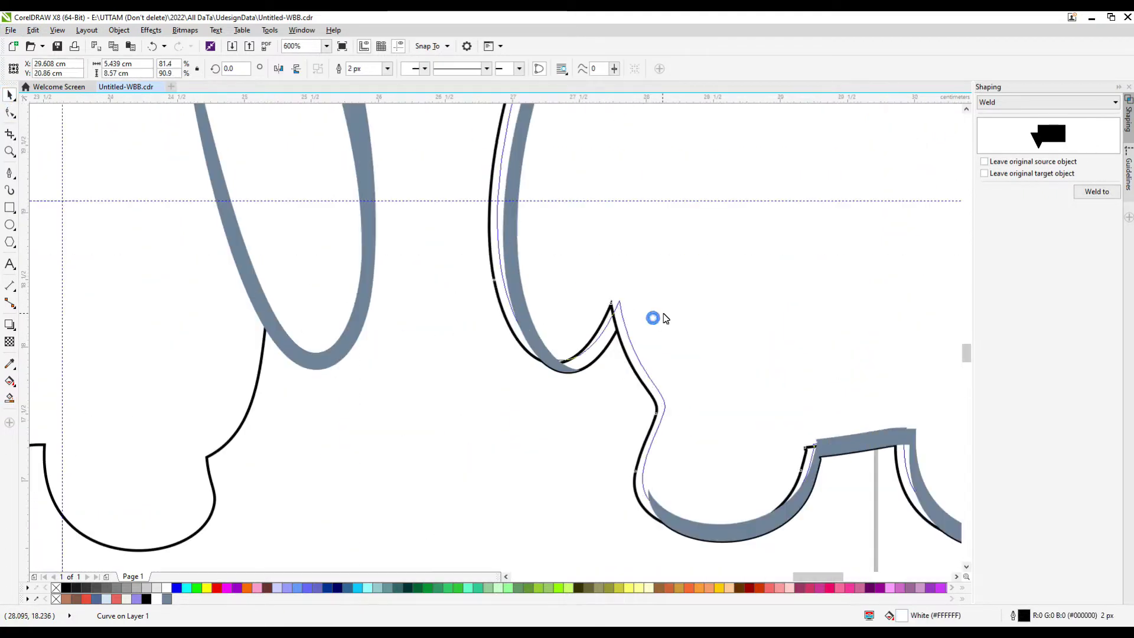
scroll(666, 319, "down", 2)
key("space")
key("space")
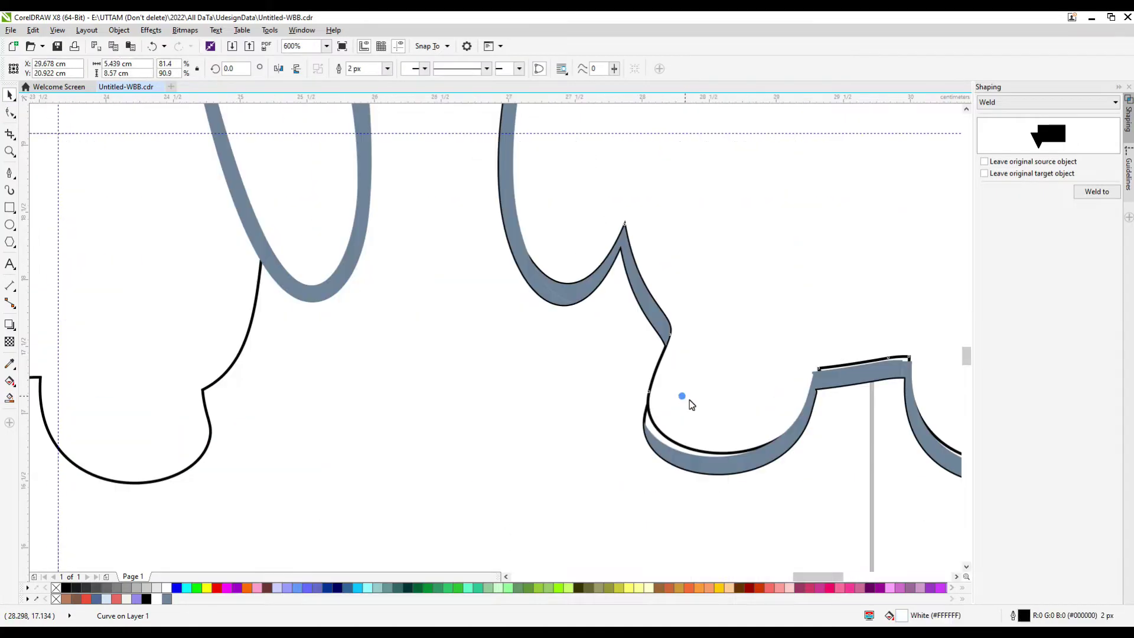
left_click_drag(689, 399, 689, 413)
key("space")
key("space")
scroll(312, 268, "down", 2)
- Remove the two outline copies and weld the filled slivers into one body outline shape filled black
right_click(696, 261)
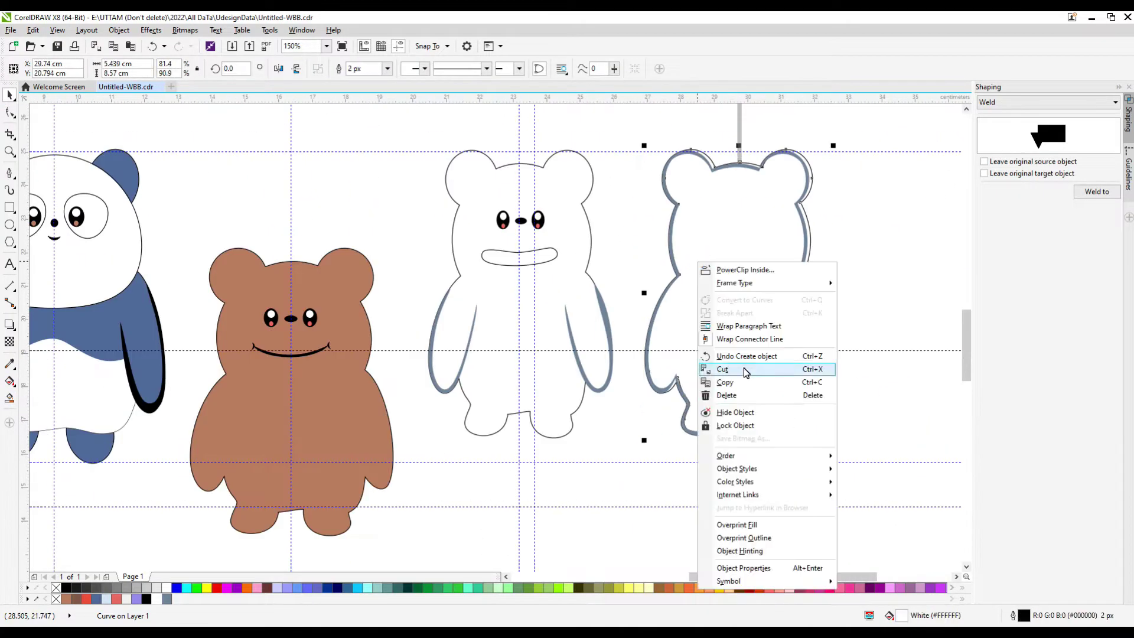
right_click(717, 369)
left_click_drag(868, 134, 627, 447)
left_click(337, 70)
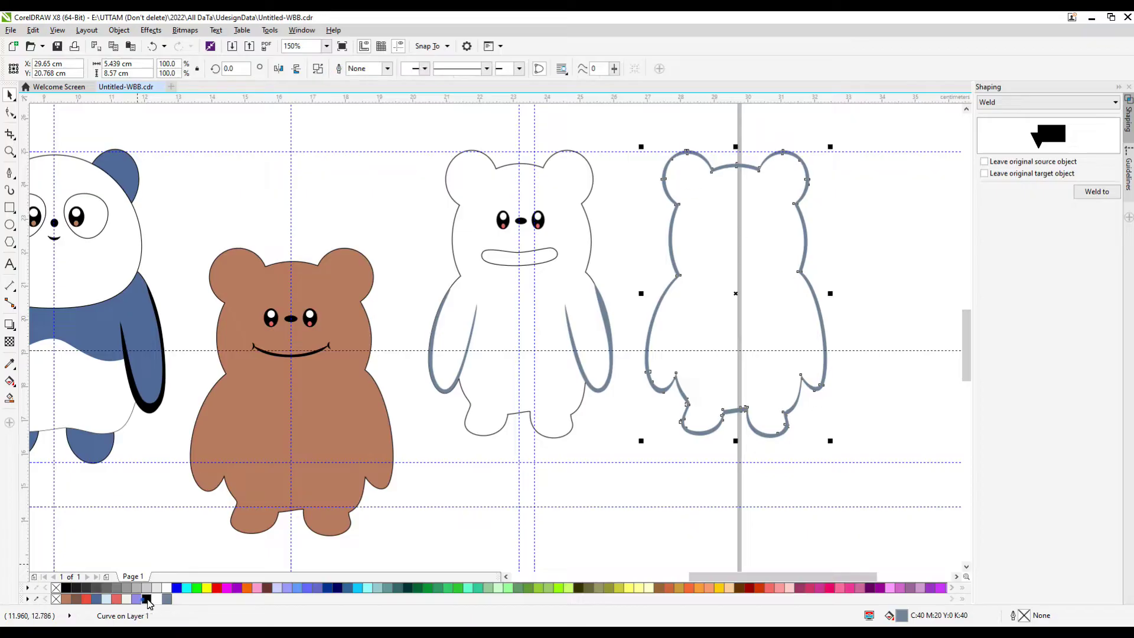
- Clean up the nodes at the left corner of the black outline's crotch bar
key("F10")
scroll(739, 417, "up", 5)
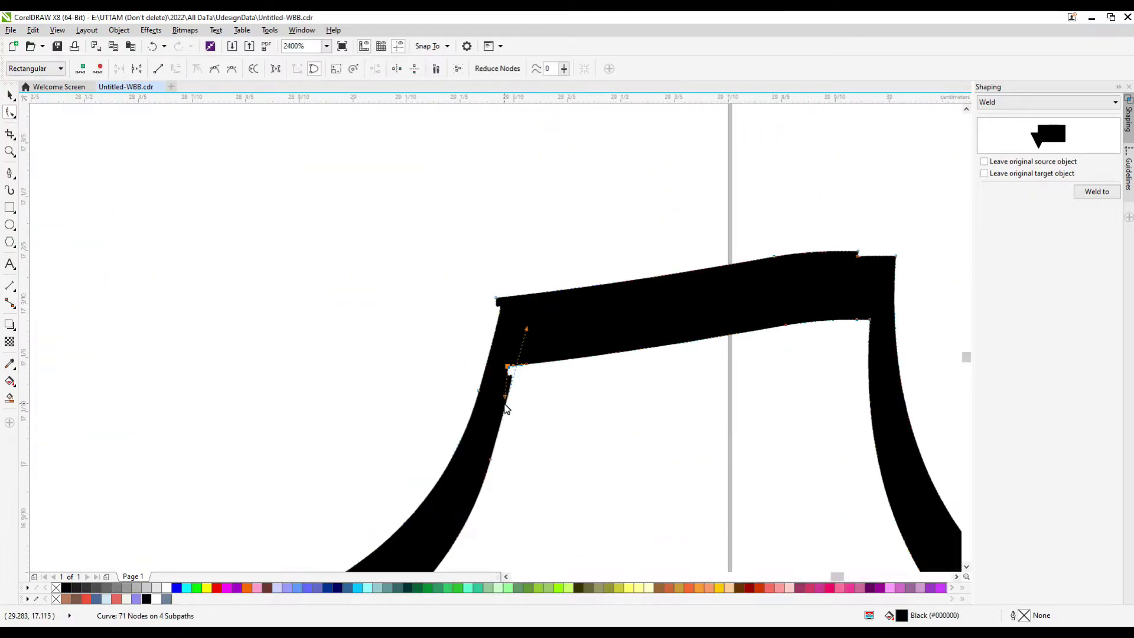
double_click(509, 388)
scroll(509, 389, "up", 2)
scroll(515, 347, "down", 2)
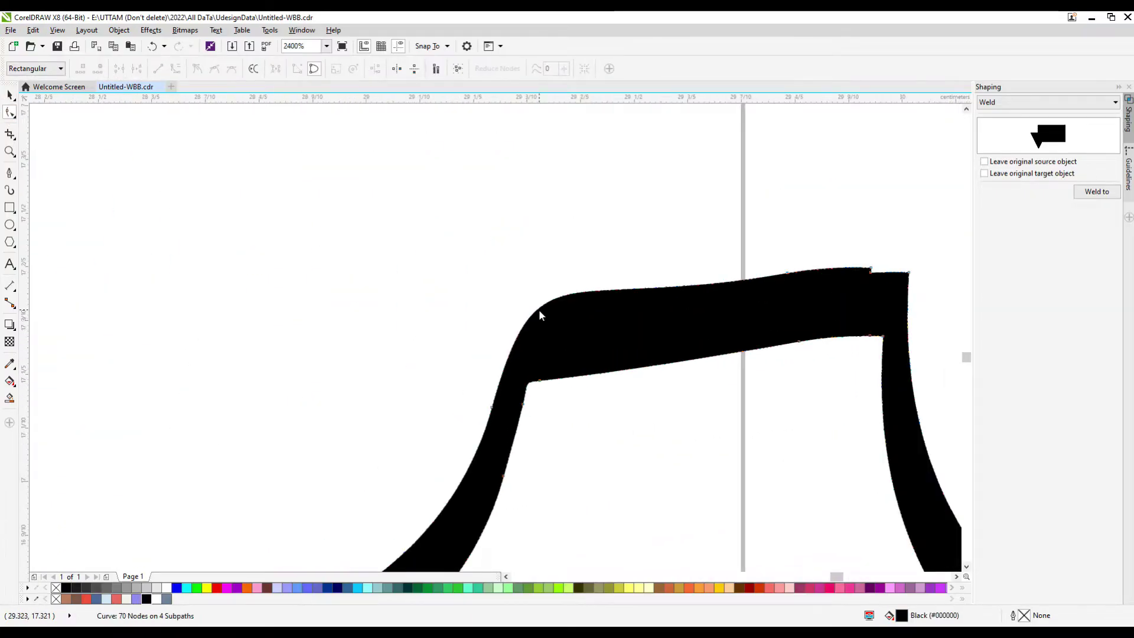
key("ctrl+z")
scroll(538, 313, "up", 2)
left_click(482, 271)
- Tidy the nodes at the crotch bar's right corner and along the inner curve of the right foot
scroll(481, 272, "down", 2)
left_click_drag(811, 267, 844, 311)
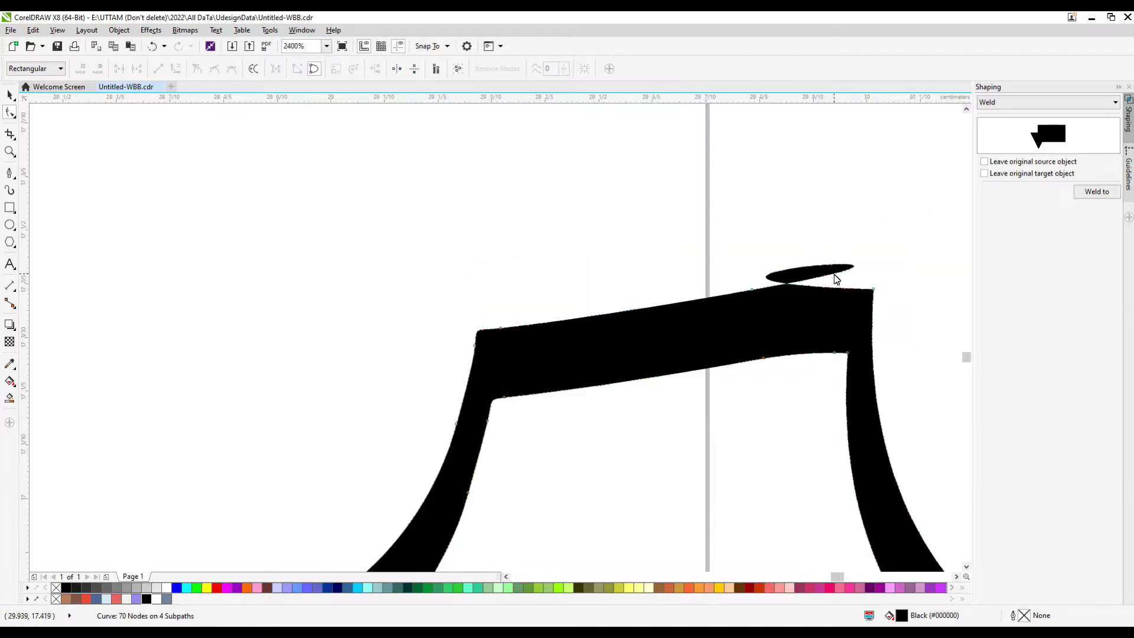
scroll(819, 395, "down", 2)
scroll(792, 498, "up", 1)
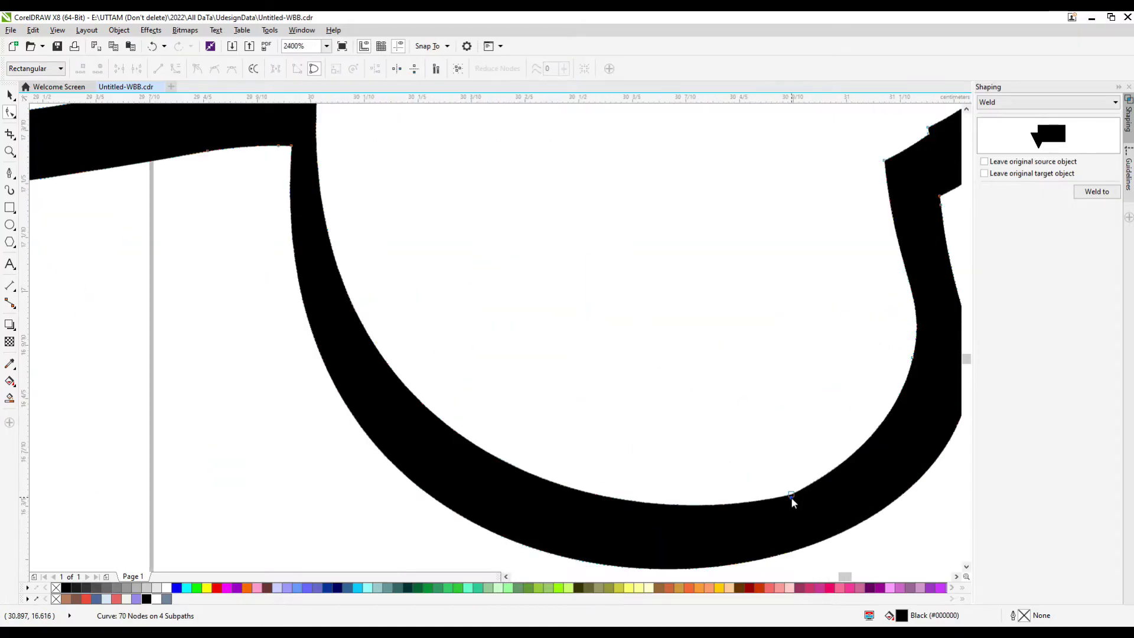
scroll(423, 481, "down", 3)
- Scale the black body outline up about its centre to 5.497 by 8.661 cm
key("space")
scroll(498, 349, "down", 2)
scroll(451, 134, "up", 2)
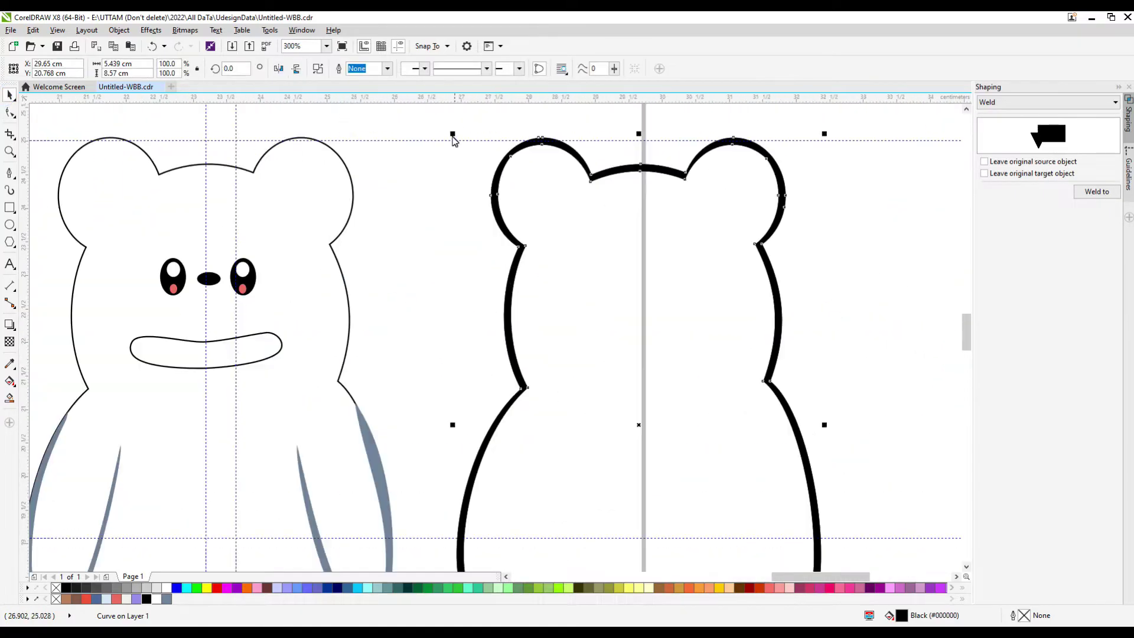
scroll(553, 151, "up", 3)
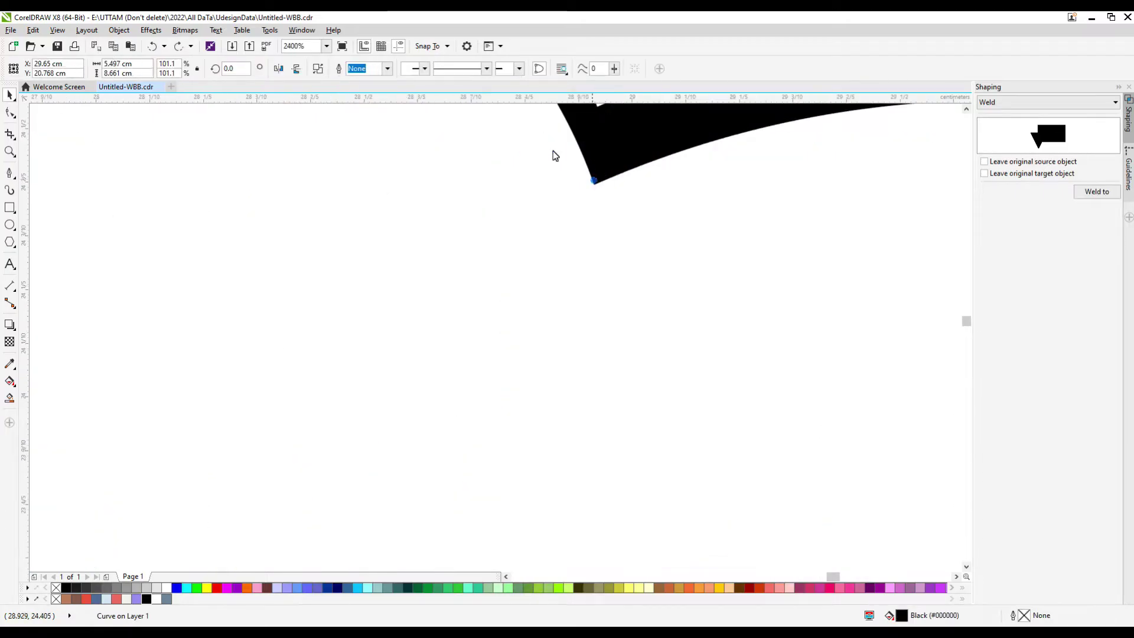
scroll(641, 316, "down", 4)
- Move both grey-blue arm shadings aside to the right of the page edge and place the black outline over the white bear
left_click_drag(535, 403, 301, 555)
left_click_drag(423, 476, 777, 474)
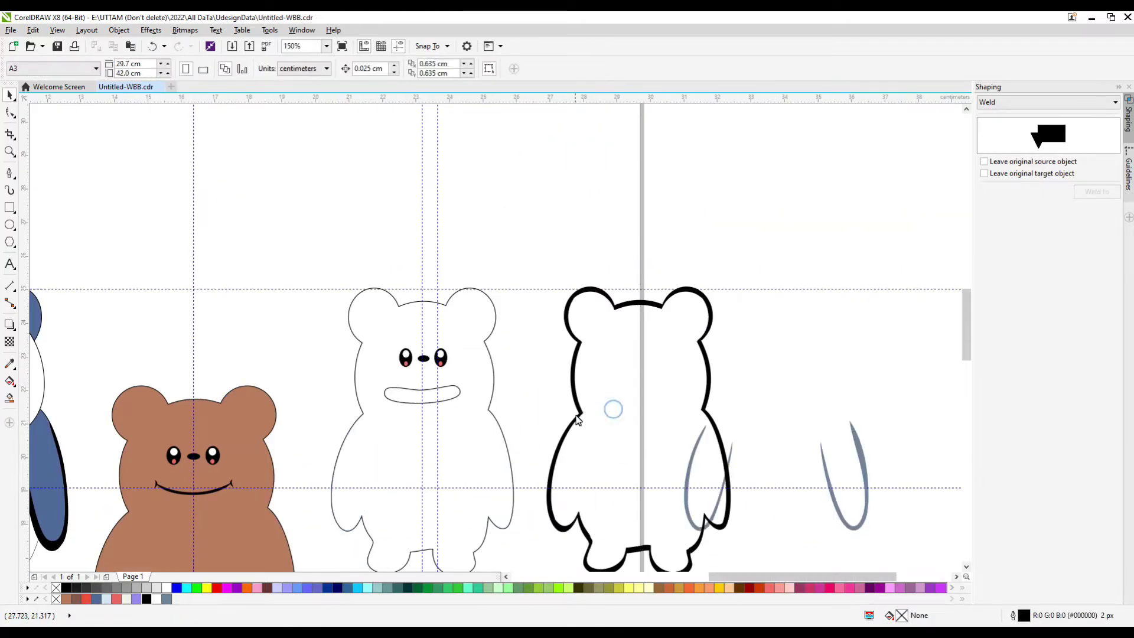
scroll(614, 357, "down", 2)
left_click_drag(604, 396, 496, 396)
scroll(600, 372, "up", 1)
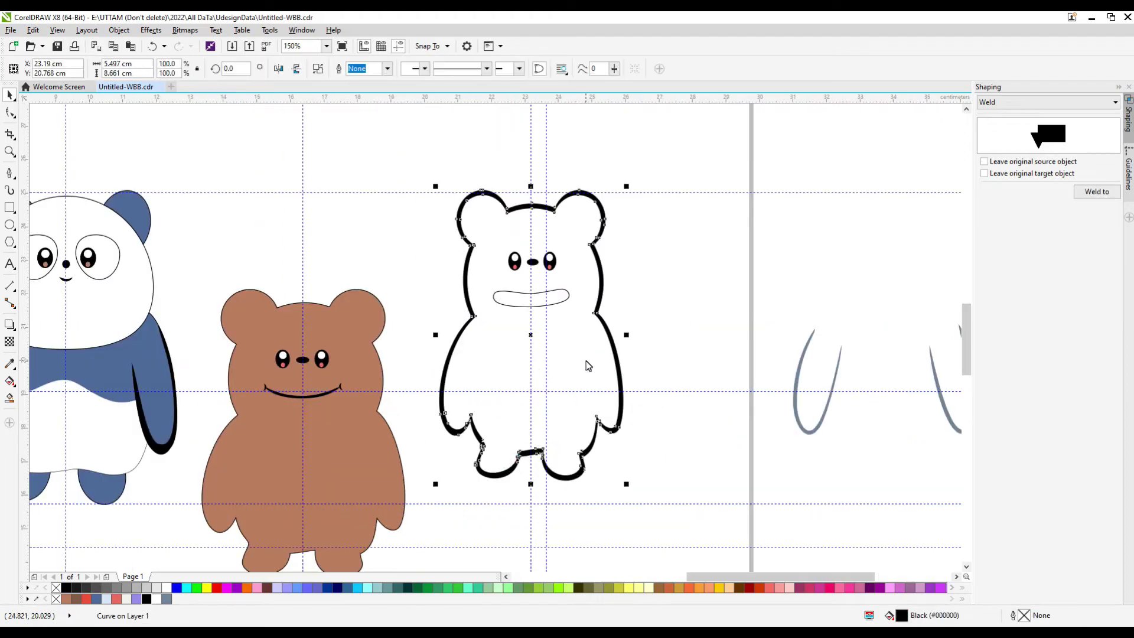
- Select both grey-blue arm shadings and bring them closer beside the white bear
scroll(587, 362, "down", 1)
left_click_drag(663, 329, 795, 413)
scroll(660, 390, "up", 2)
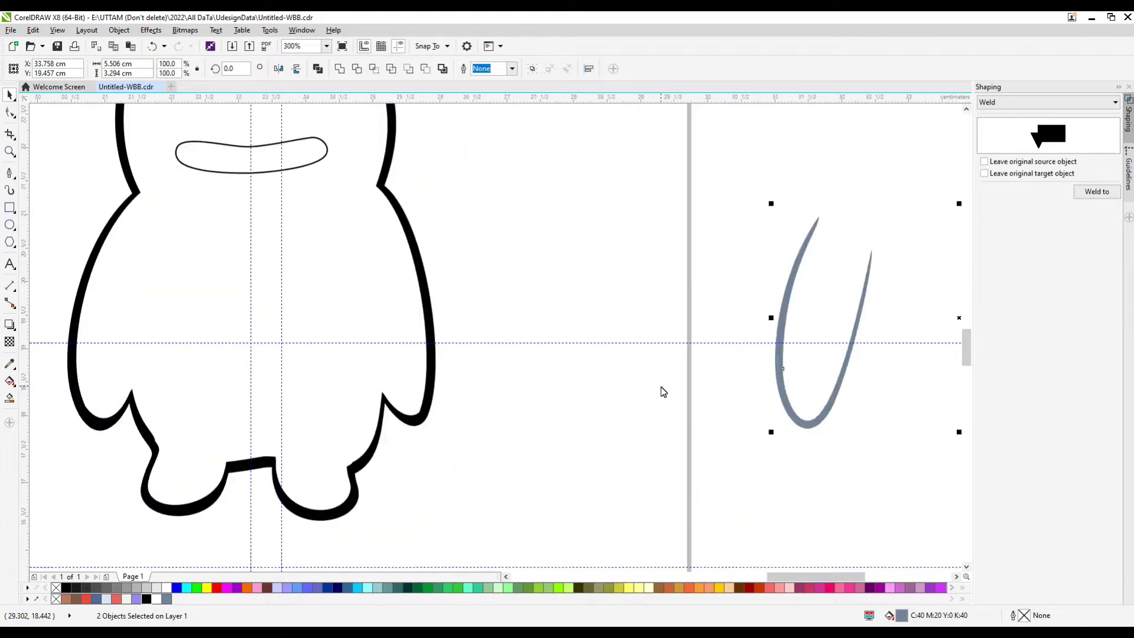
scroll(551, 448, "down", 2)
left_click_drag(782, 388, 750, 400)
scroll(750, 400, "up", 2)
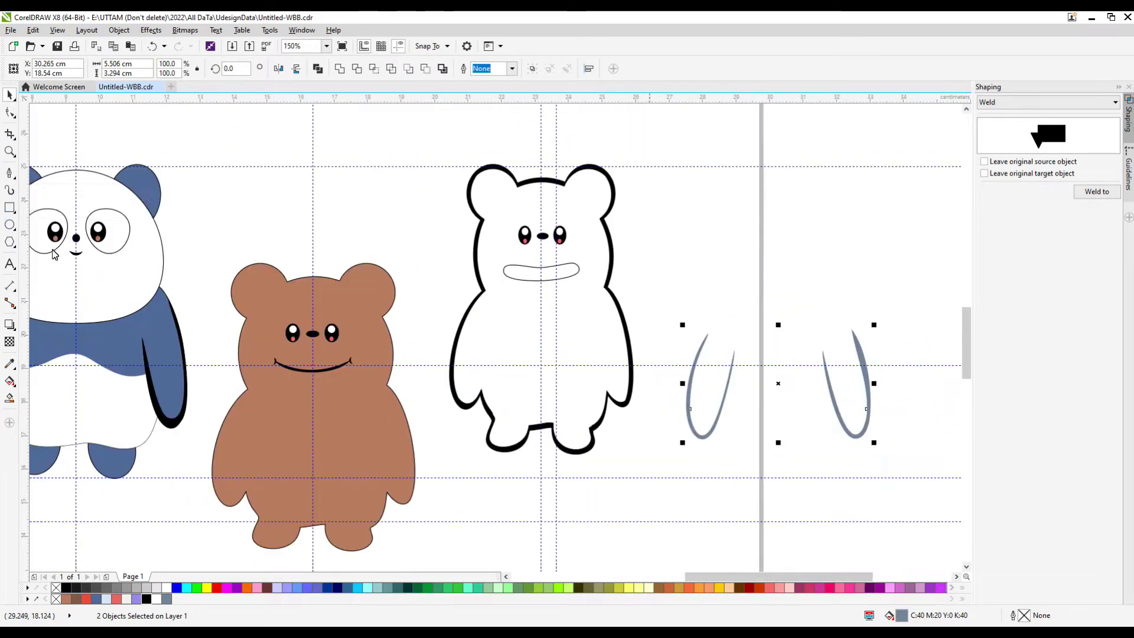
- Draw a closed Pen shape over the outer half of each grey-blue arm shading
left_click(9, 173)
left_click(719, 305)
left_click(694, 482)
left_click(655, 334)
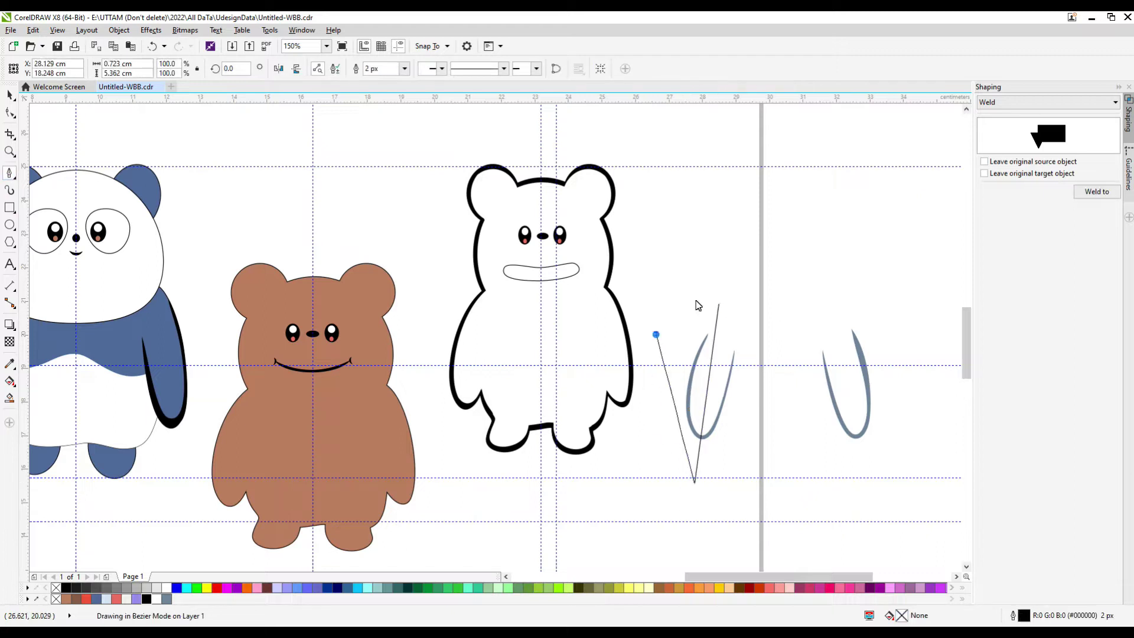
left_click(832, 310)
left_click(866, 485)
left_click_drag(918, 402, 924, 422)
- Trim away the outer half of each arm shading with its pen-drawn shape
left_click(10, 97)
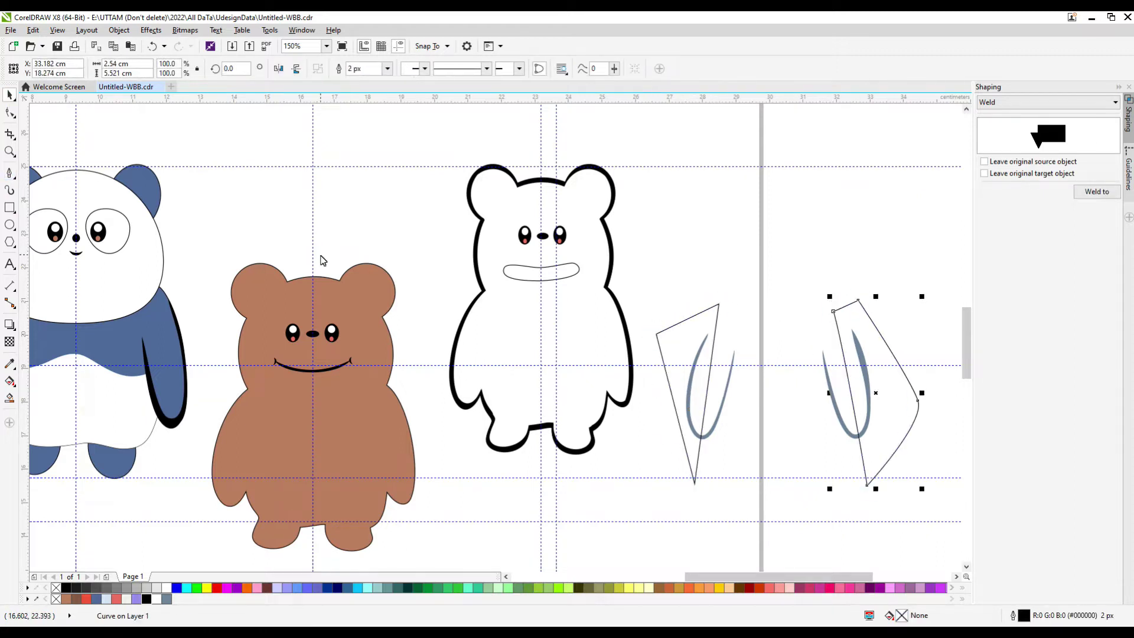
left_click(732, 408)
left_click(712, 414)
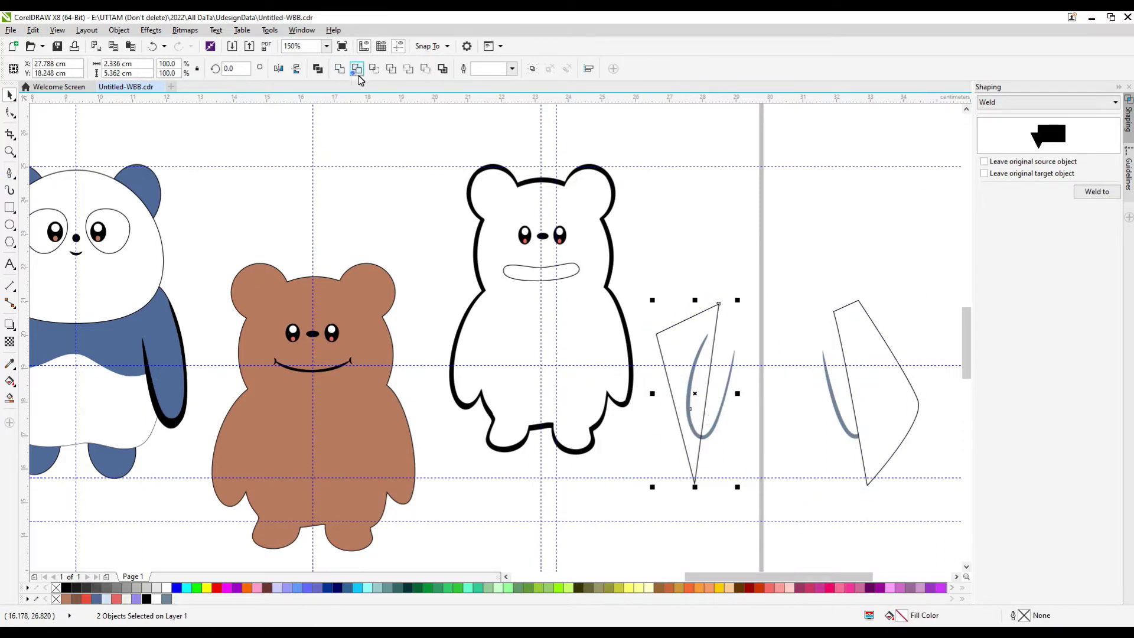
- Place the remaining inner arm lines on the white bear and adjust the right line's lower node to meet the hand outline
left_click_drag(722, 405, 488, 375)
scroll(615, 390, "up", 6)
left_click_drag(607, 384, 615, 394)
key("F10")
left_click_drag(713, 433, 700, 464)
scroll(698, 458, "down", 5)
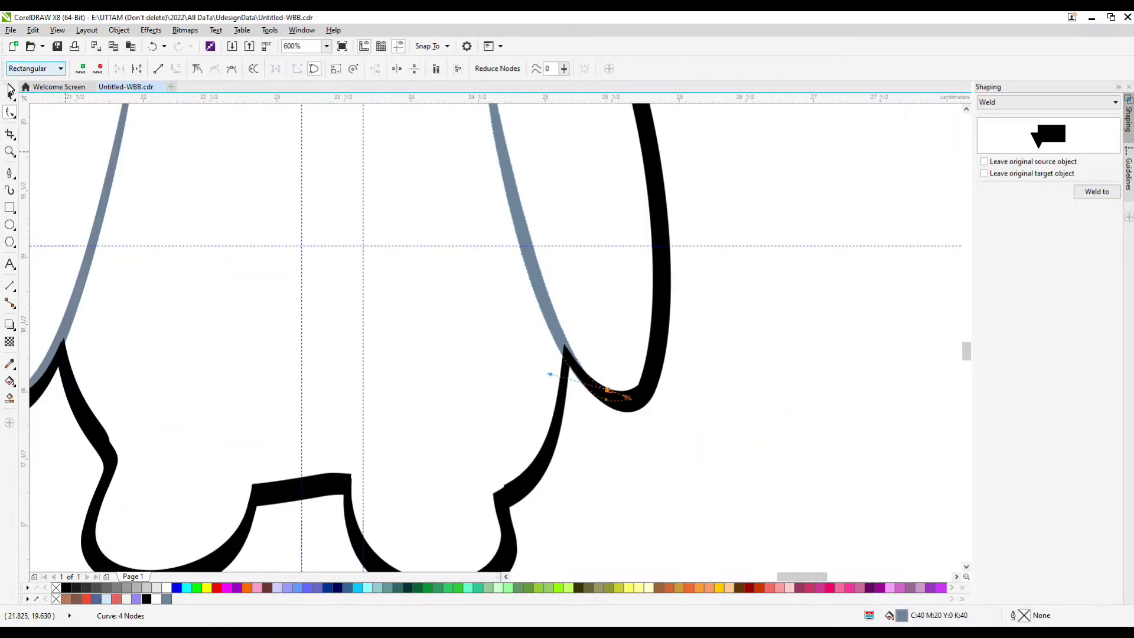
- Align the left arm line with the left hand and merge the arm lines with the black body outline
key("space")
scroll(513, 378, "up", 4)
left_click_drag(512, 384, 514, 378)
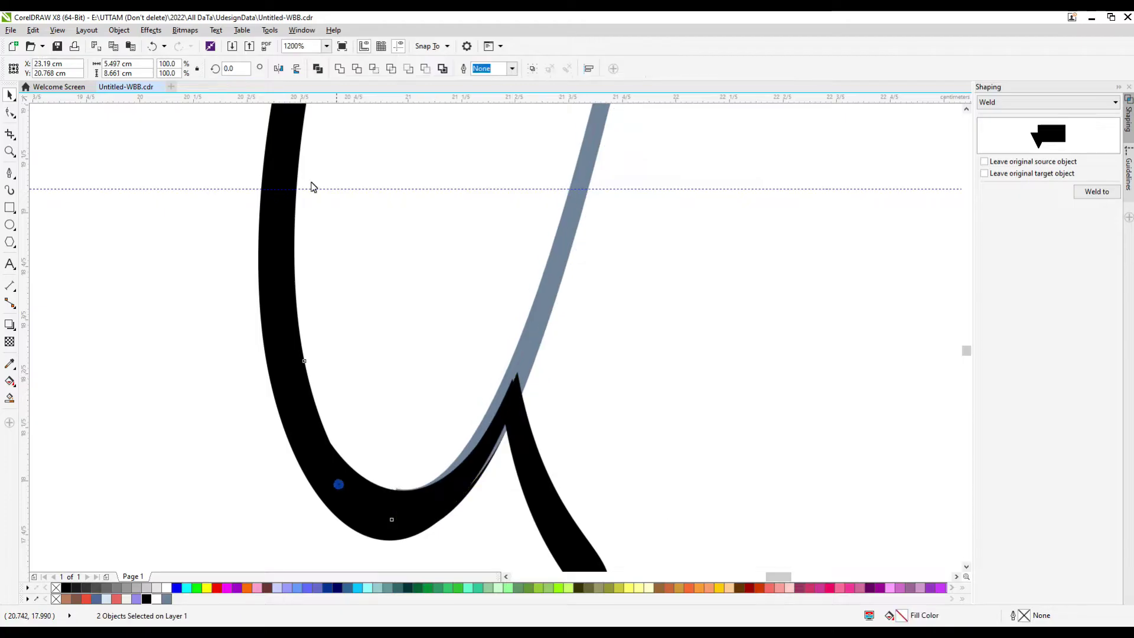
key("ctrl+l")
- Clean up and smooth the nodes where the arm lines join both hands
scroll(347, 362, "down", 4)
scroll(438, 361, "up", 4)
key("F10")
scroll(527, 503, "down", 4)
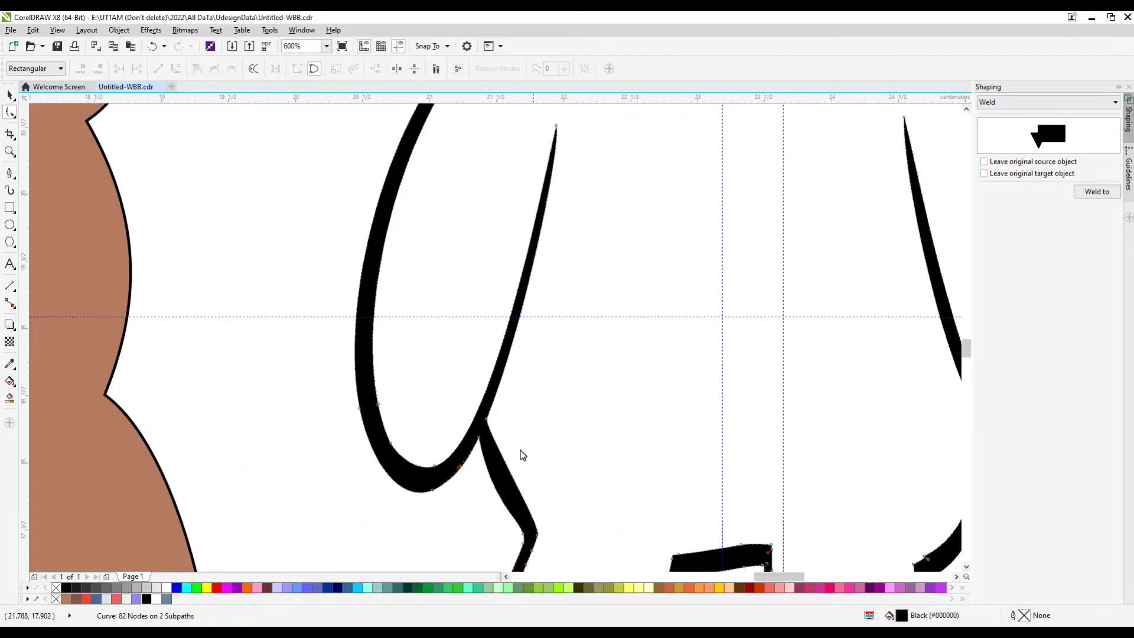
scroll(699, 466, "up", 4)
scroll(844, 422, "down", 1)
scroll(845, 422, "up", 1)
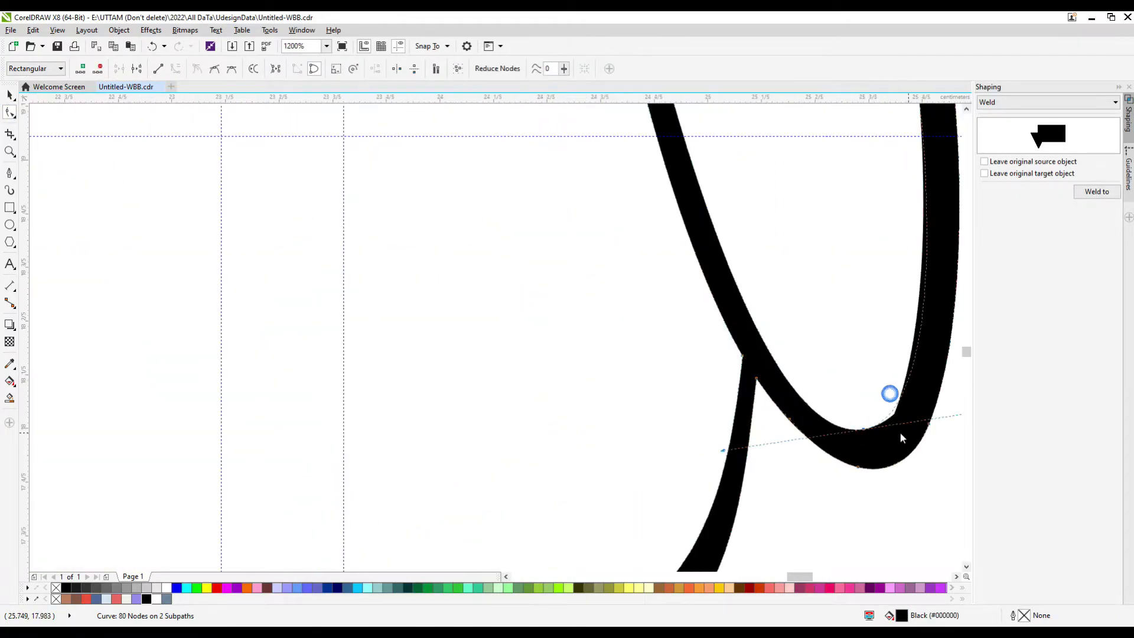
- Make a larger copy of the white bear's mouth shape, 2.411 by 0.567 cm, around the original
scroll(888, 392, "down", 2)
left_click(788, 296)
scroll(788, 296, "up", 1)
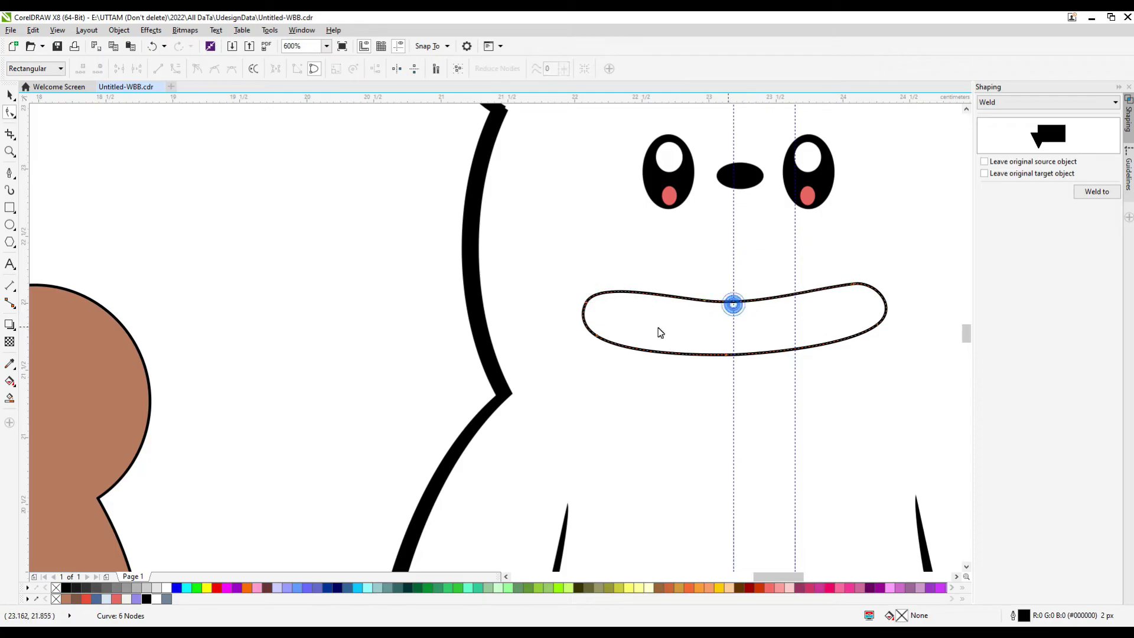
key("space")
left_click(1097, 191)
scroll(739, 286, "up", 3)
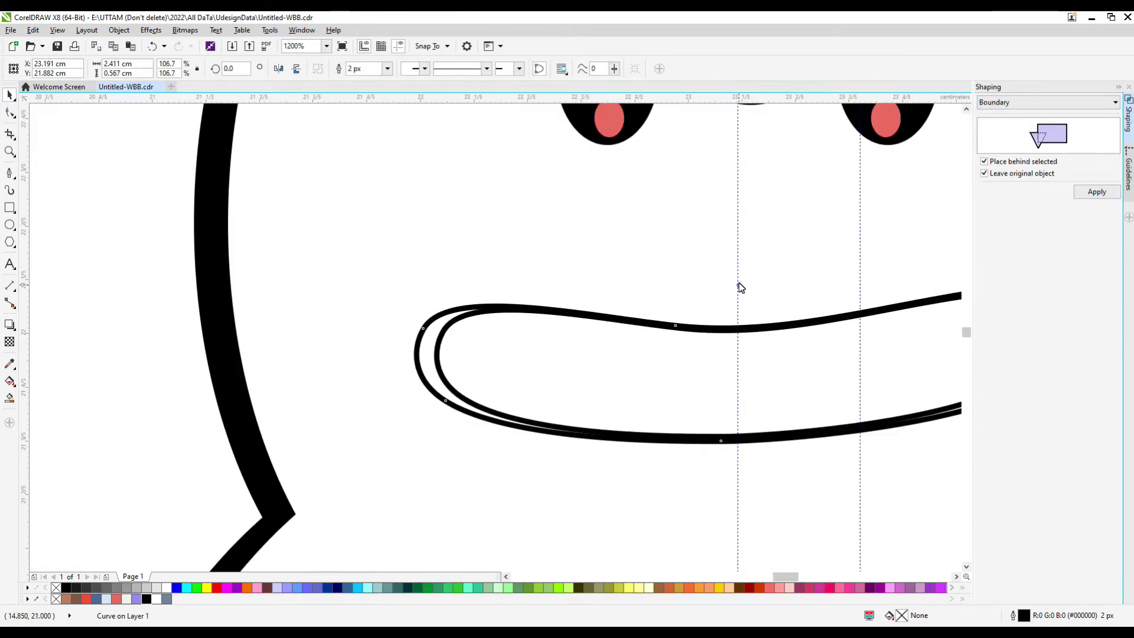
- Fill the outer mouth shape black, size the inner one to 2.261 by 0.532 cm and fill it white
left_click(146, 599)
left_click(352, 332)
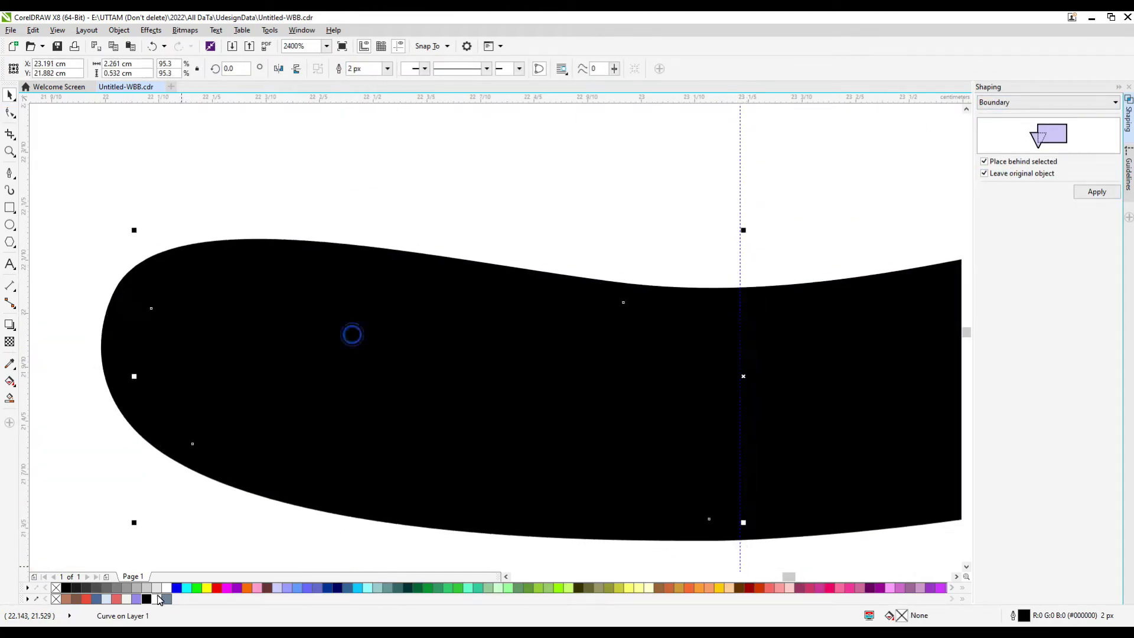
scroll(765, 253, "down", 5)
- Draw a narrow rectangle about 0.08 by 0.48 cm across the mouth's left part and smart-fill a grey-blue tooth strip from it
key("F6")
scroll(496, 260, "up", 2)
left_click_drag(547, 251, 558, 316)
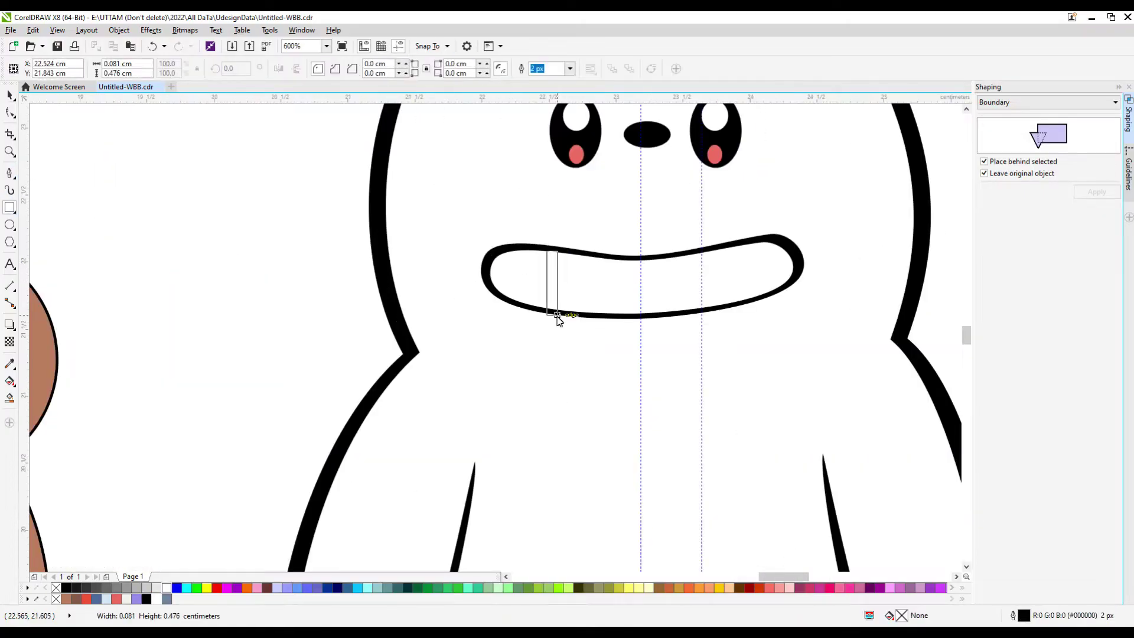
scroll(561, 266, "up", 2)
left_click(167, 599)
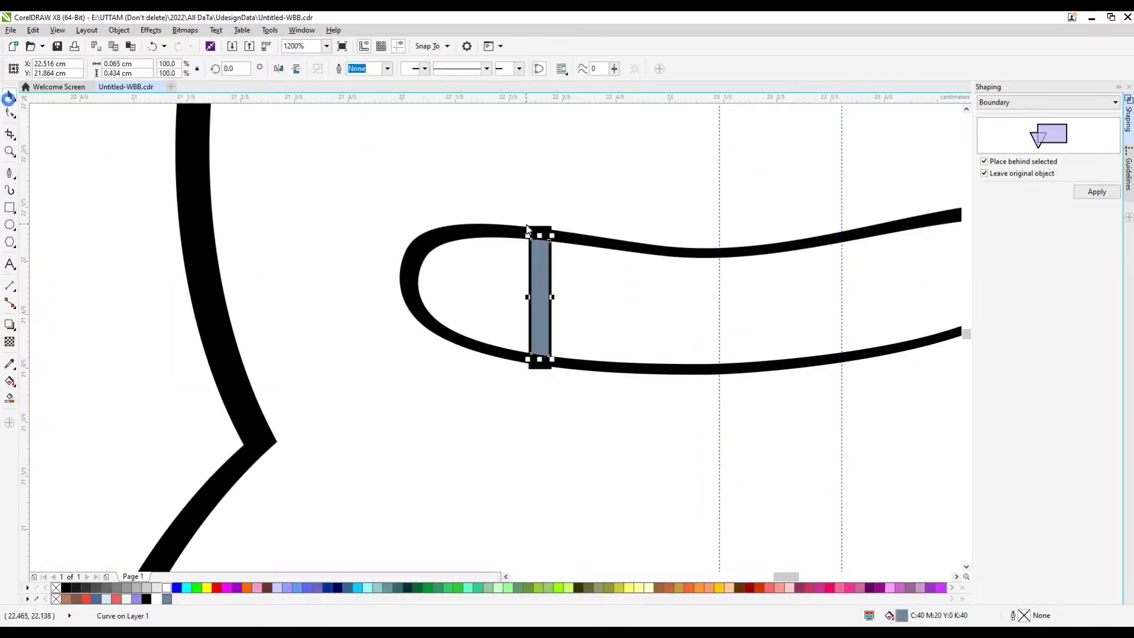
- Enlarge the grey-blue tooth strip to 106.6% and tilt it to 355.295 degrees so it spans the mouth
right_click(557, 234)
left_click(600, 240)
scroll(532, 295, "up", 2)
left_click_drag(520, 384, 503, 273)
scroll(499, 183, "down", 2)
scroll(502, 273, "up", 2)
scroll(504, 274, "down", 2)
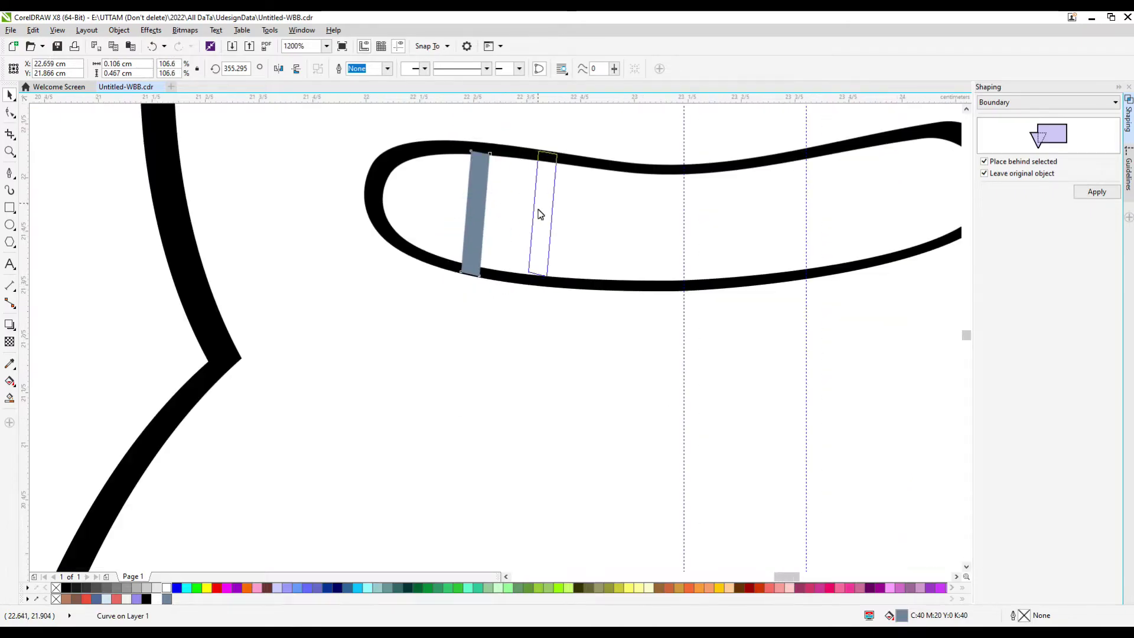
- Place two copies of the tooth strip across the mouth's left half and rotate them progressively closer to upright
left_click_drag(631, 215, 652, 158)
scroll(646, 161, "up", 2)
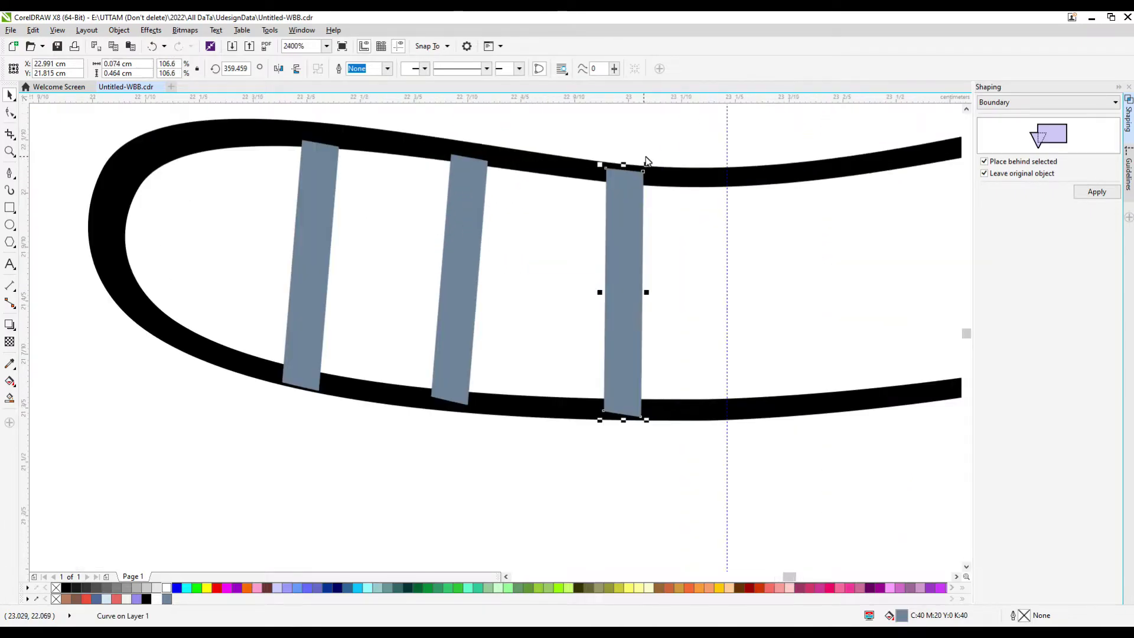
left_click(445, 337)
left_click(445, 336)
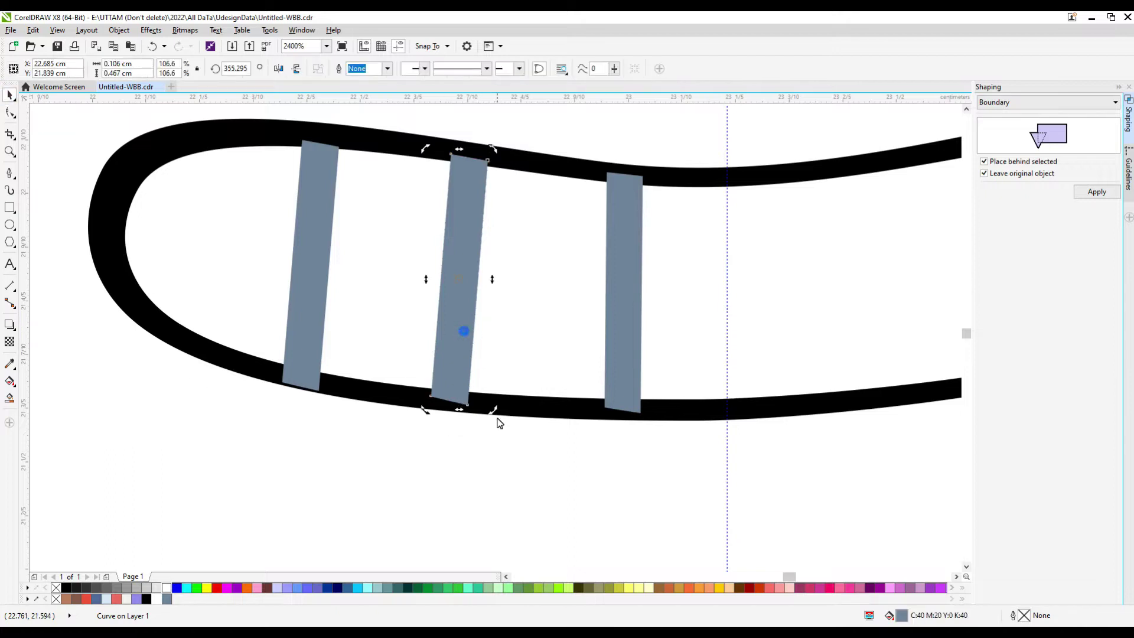
scroll(496, 422, "down", 3)
- Mirror a copy of the three tooth strips onto the mouth's right half and resize its innermost strip to 0.071 by 0.449 cm
left_click_drag(258, 268, 585, 381)
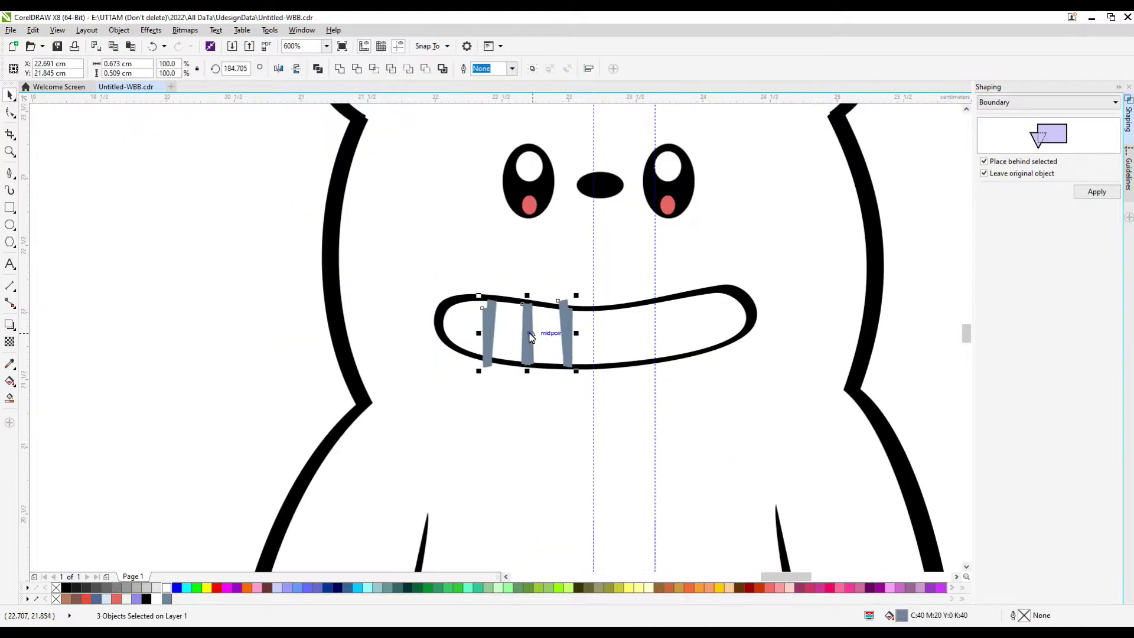
left_click_drag(652, 337, 654, 337)
scroll(692, 343, "up", 4)
left_click(674, 343)
left_click(353, 407)
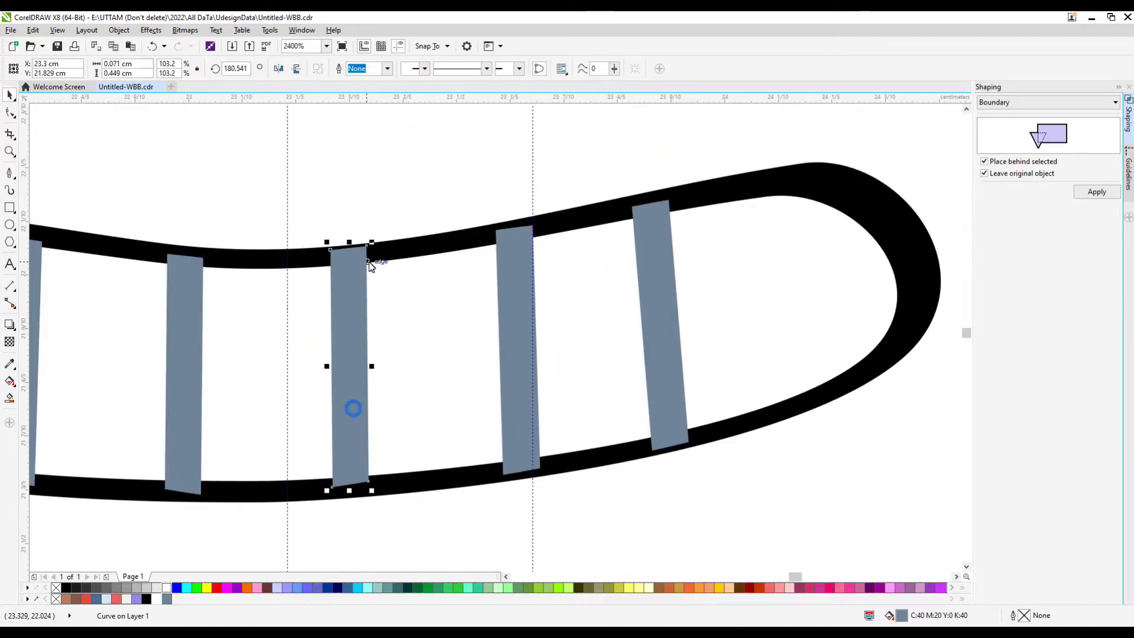
- Fit the tooth strips' ends inside the white bear's mouth outline and colour the strips black
scroll(349, 263, "down", 3)
left_click(449, 335)
scroll(494, 348, "up", 3)
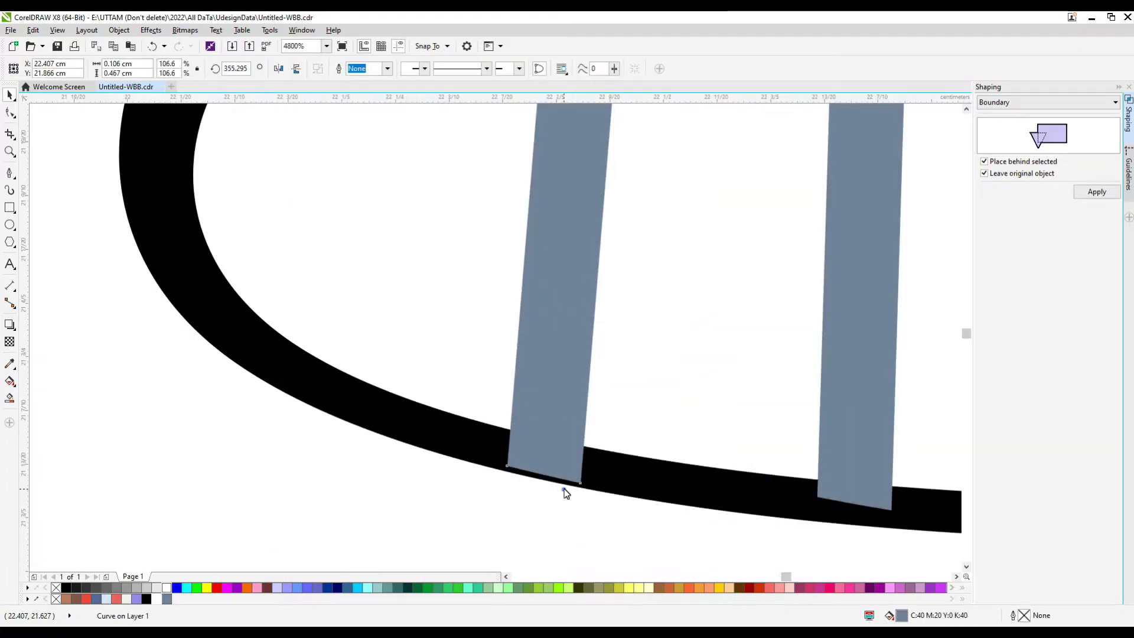
scroll(563, 489, "down", 2)
scroll(89, 296, "down", 4)
left_click(630, 321)
scroll(631, 321, "down", 3)
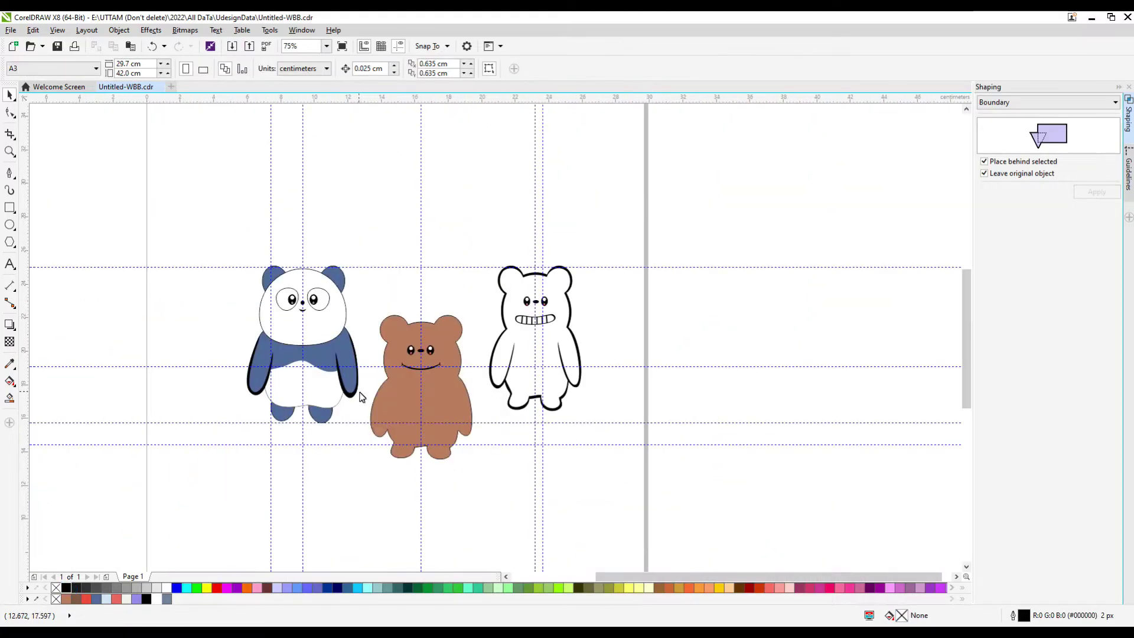
- Select all of the white bear's parts together and stretch them slightly wider
scroll(306, 353, "up", 2)
left_click(514, 441)
scroll(514, 441, "down", 2)
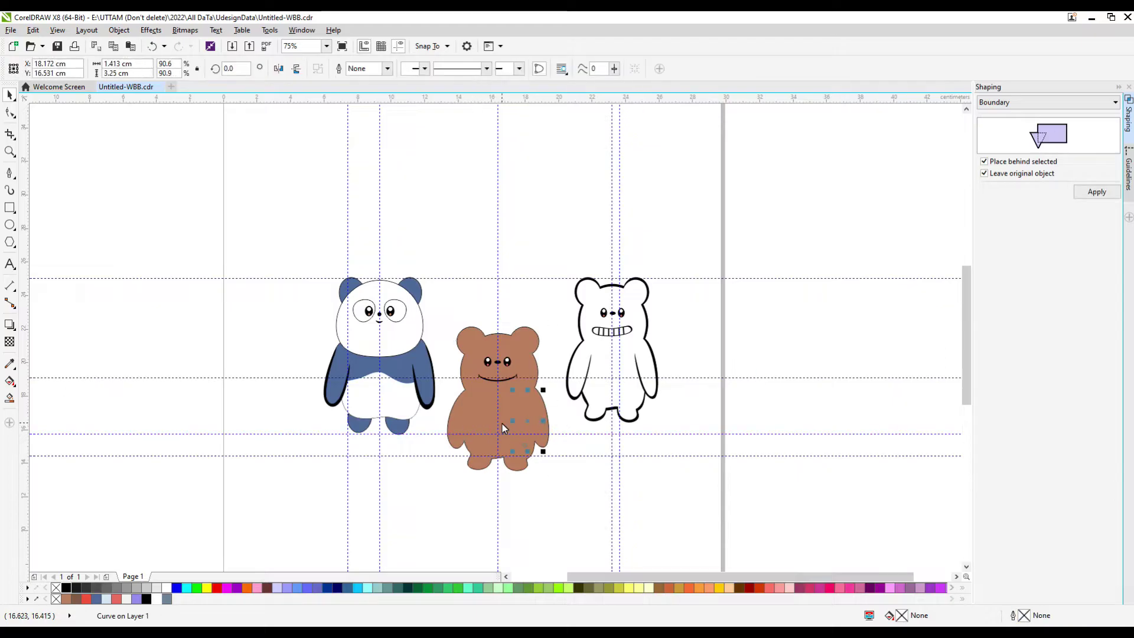
left_click(463, 421)
left_click(564, 361)
scroll(658, 345, "up", 2)
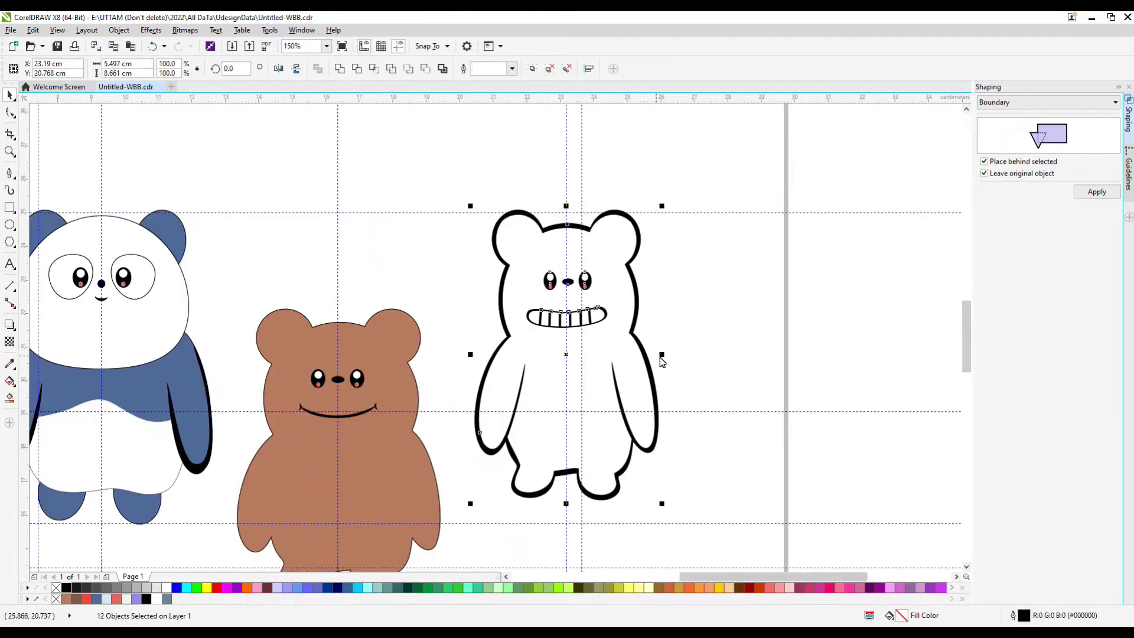
left_click_drag(661, 359, 669, 359)
- Duplicate the brown bear's body and place the copy in the empty area beside the white bear
scroll(669, 359, "down", 2)
left_click(512, 406)
key("KP_Add")
left_click_drag(521, 399, 737, 443)
- Overlay a slightly offset second body copy and smart-fill grey-blue strips along the left side, ears and top of the head
scroll(737, 443, "up", 2)
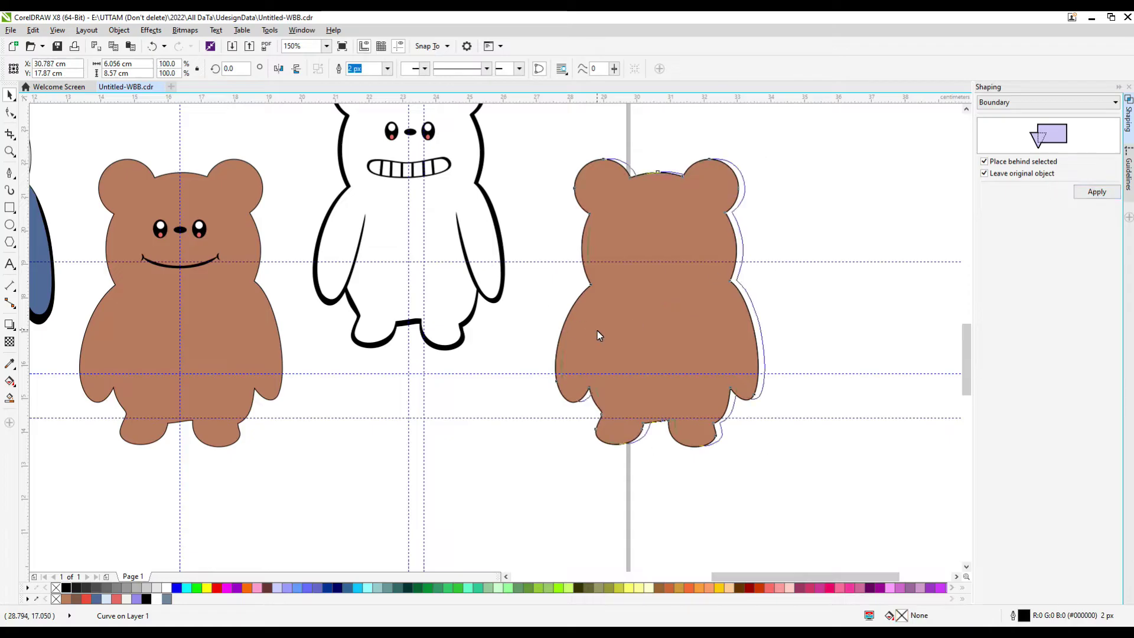
scroll(597, 335, "up", 3)
key("s")
left_click(544, 347)
scroll(544, 347, "down", 3)
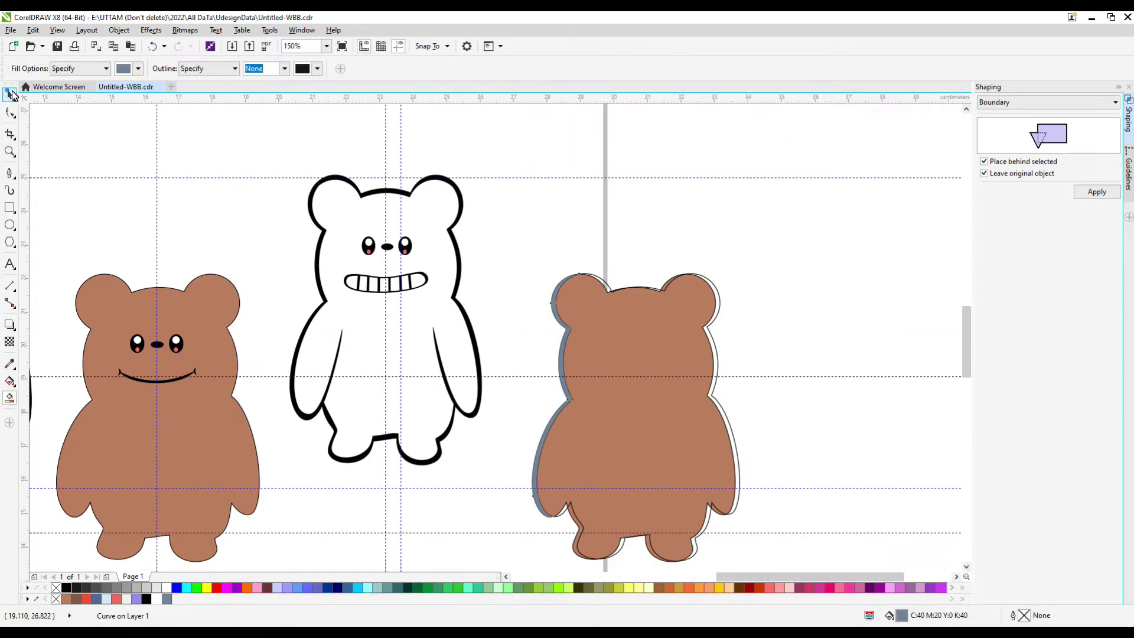
scroll(604, 327, "up", 3)
left_click(593, 323)
left_click(435, 240)
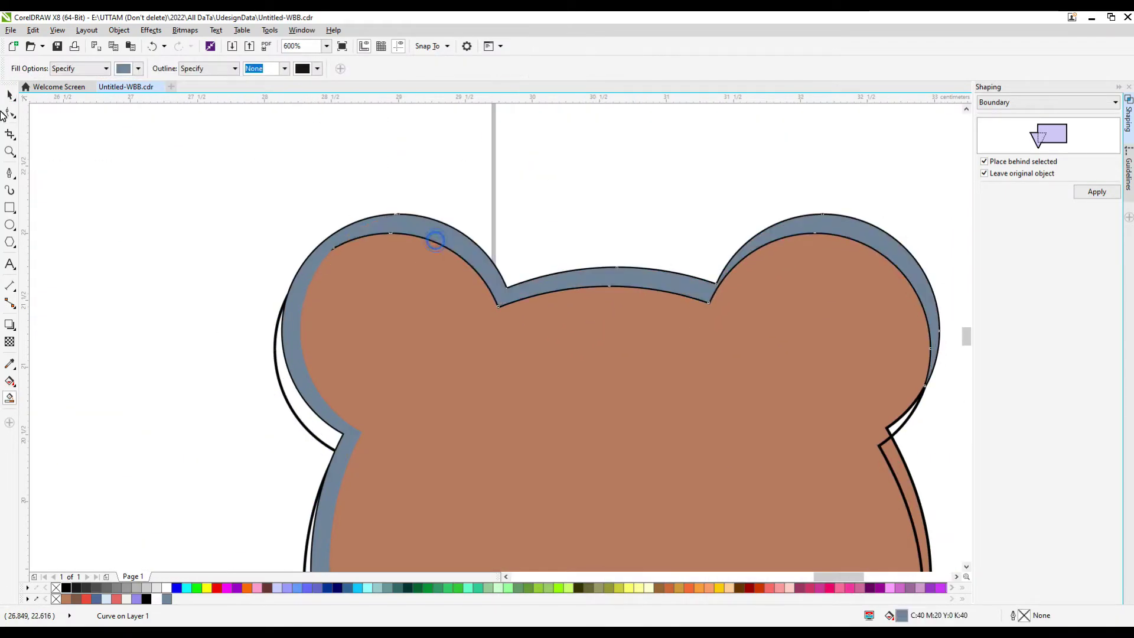
- Shift the offset body copy and smart-fill grey-blue strips along the right side, right arm and right hip
scroll(797, 310, "up", 1)
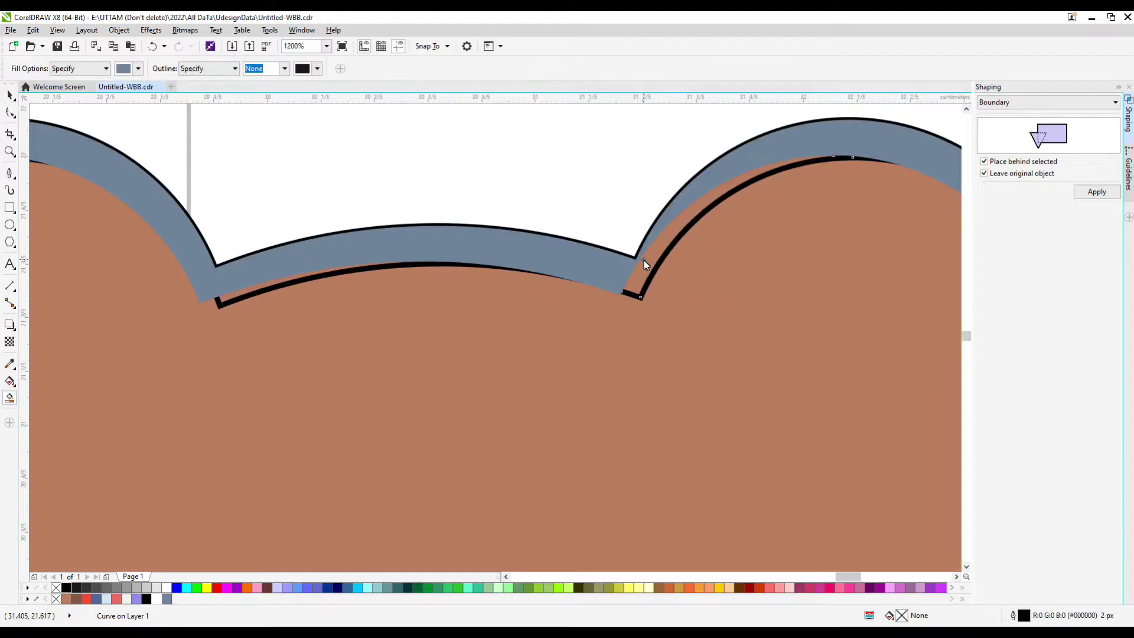
scroll(644, 259, "down", 1)
scroll(729, 398, "up", 1)
scroll(688, 293, "down", 2)
left_click(714, 280)
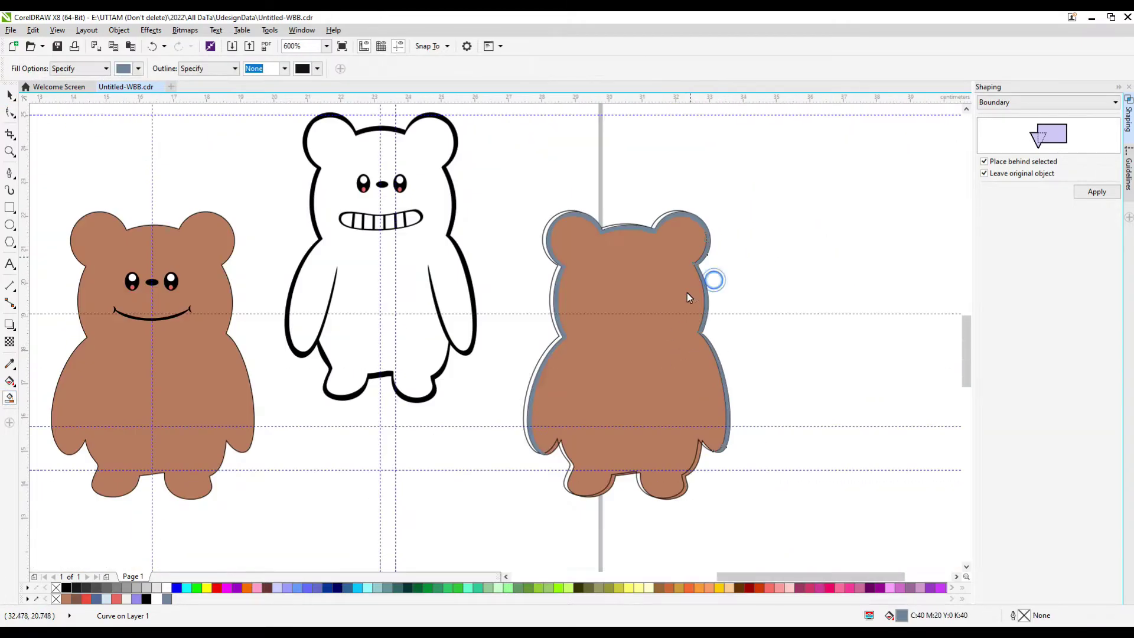
scroll(687, 292, "up", 2)
key("space")
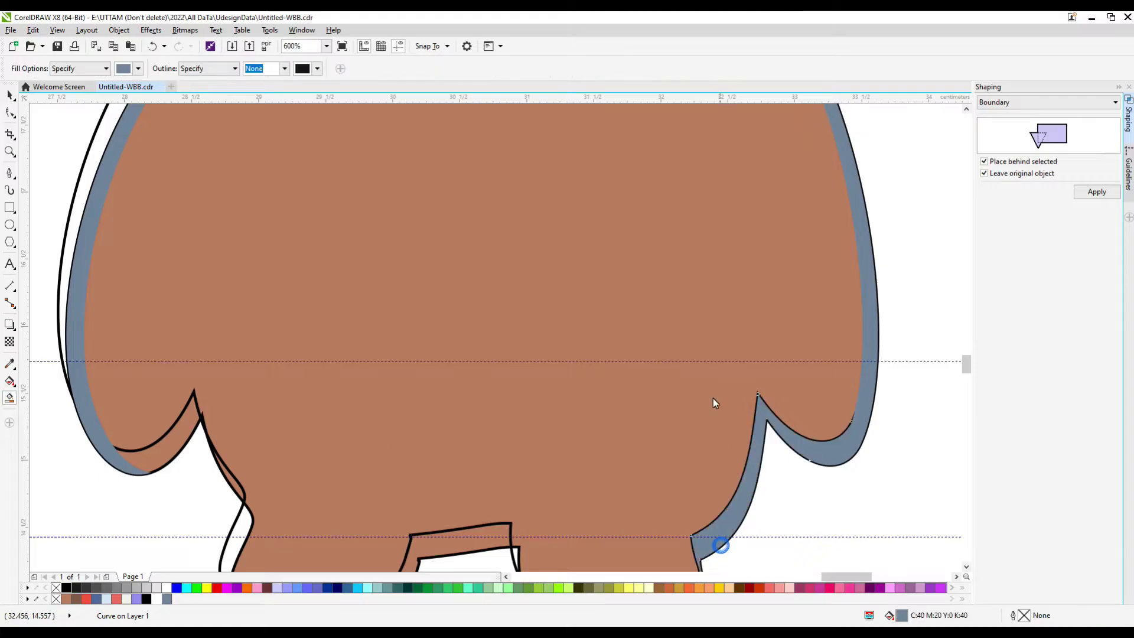
- Reposition the offset copy and smart-fill the edge strips around the right foot, between the feet and at the left hip
scroll(713, 400, "down", 2)
scroll(650, 485, "up", 4)
scroll(622, 505, "down", 2)
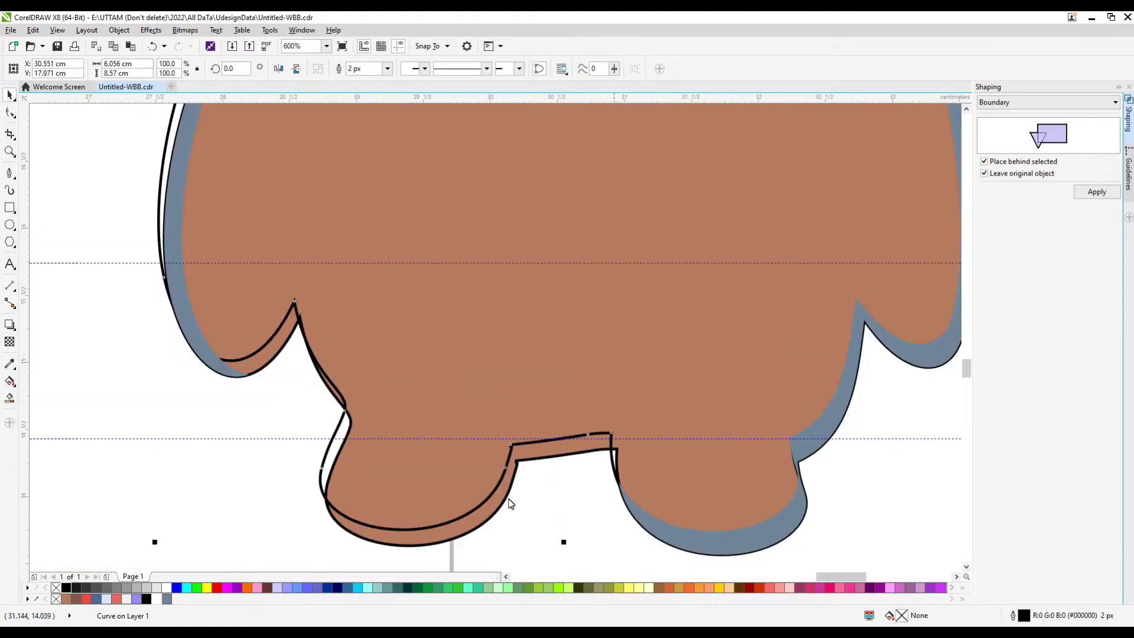
scroll(378, 354, "up", 2)
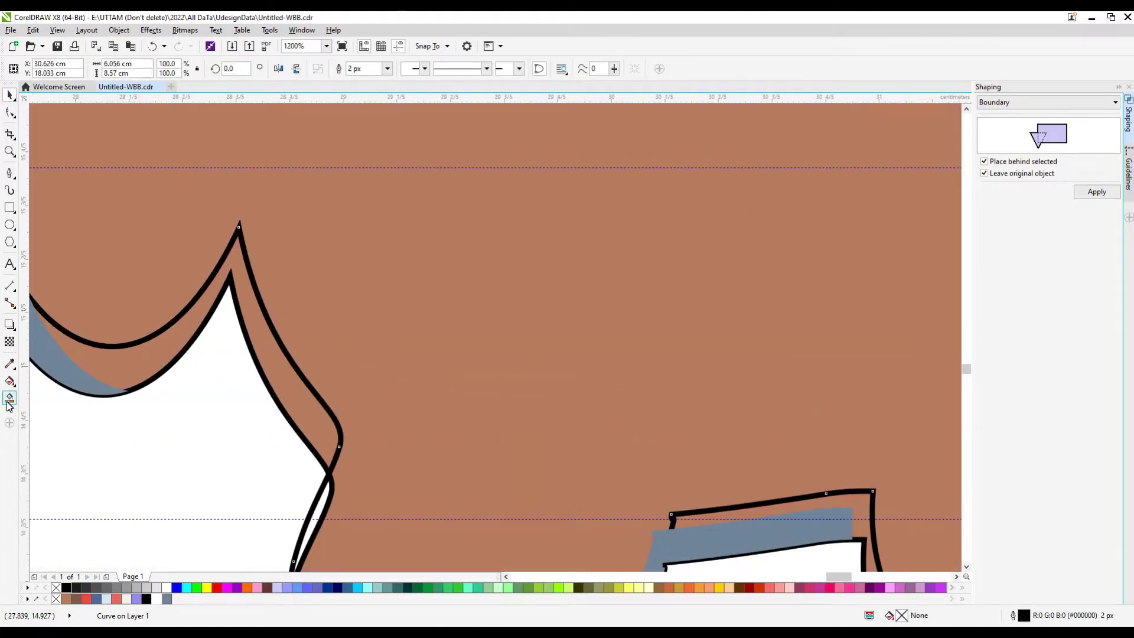
left_click(286, 378)
scroll(374, 357, "down", 2)
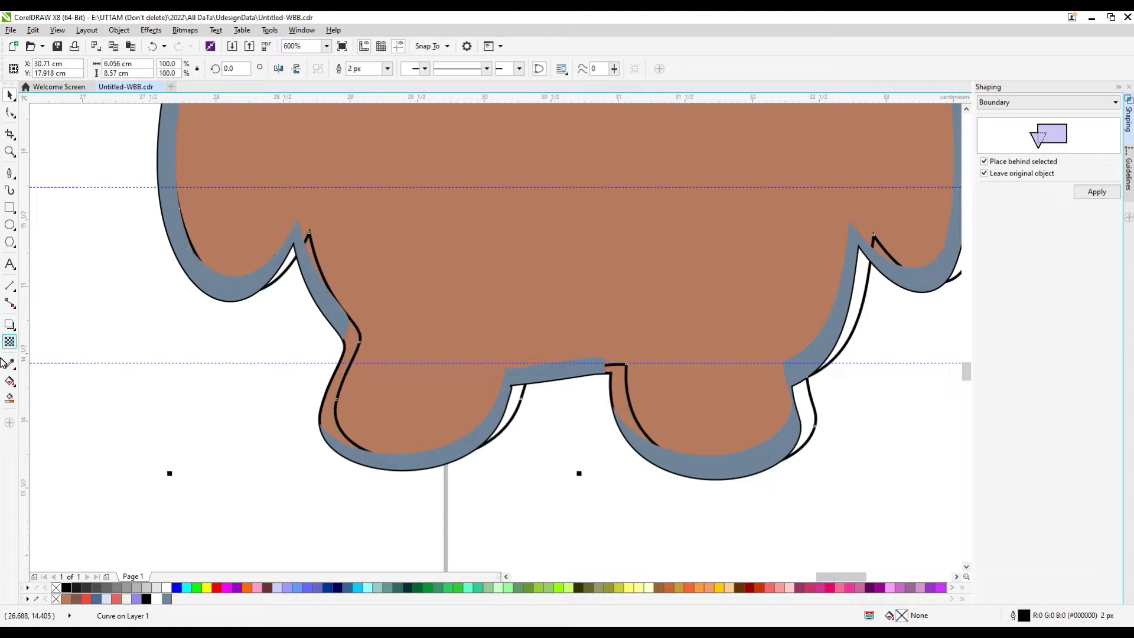
- Smart-fill the remaining edge strips around the left foot, the right leg's inner corner and its outer side
left_click(329, 410)
scroll(650, 393, "up", 2)
left_click(651, 392)
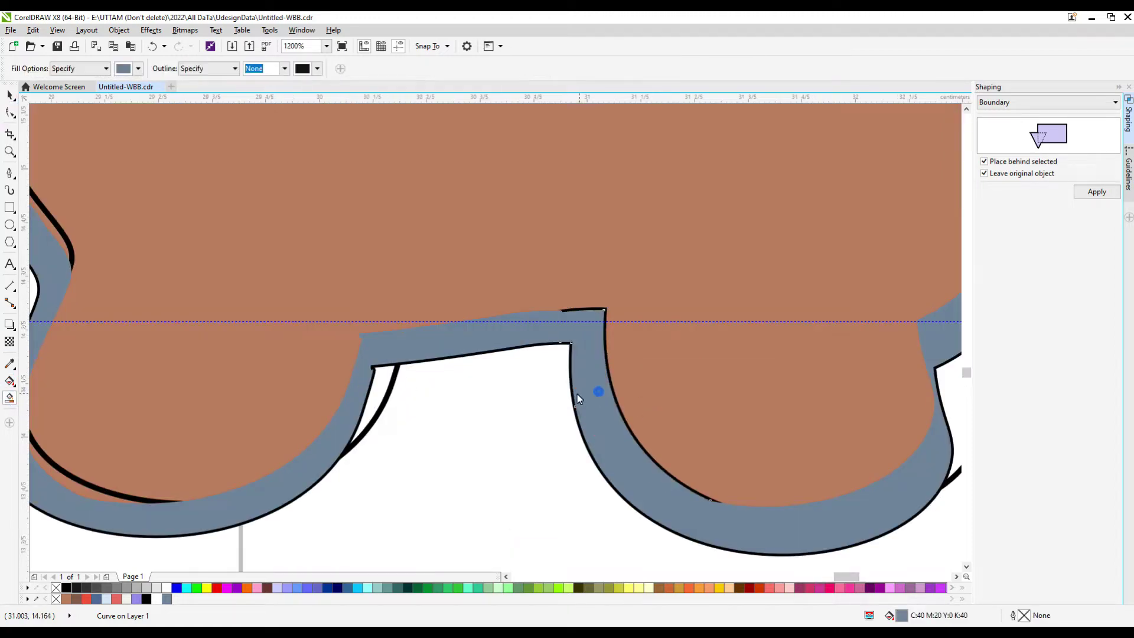
scroll(577, 395, "down", 1)
scroll(680, 414, "up", 1)
scroll(682, 308, "down", 6)
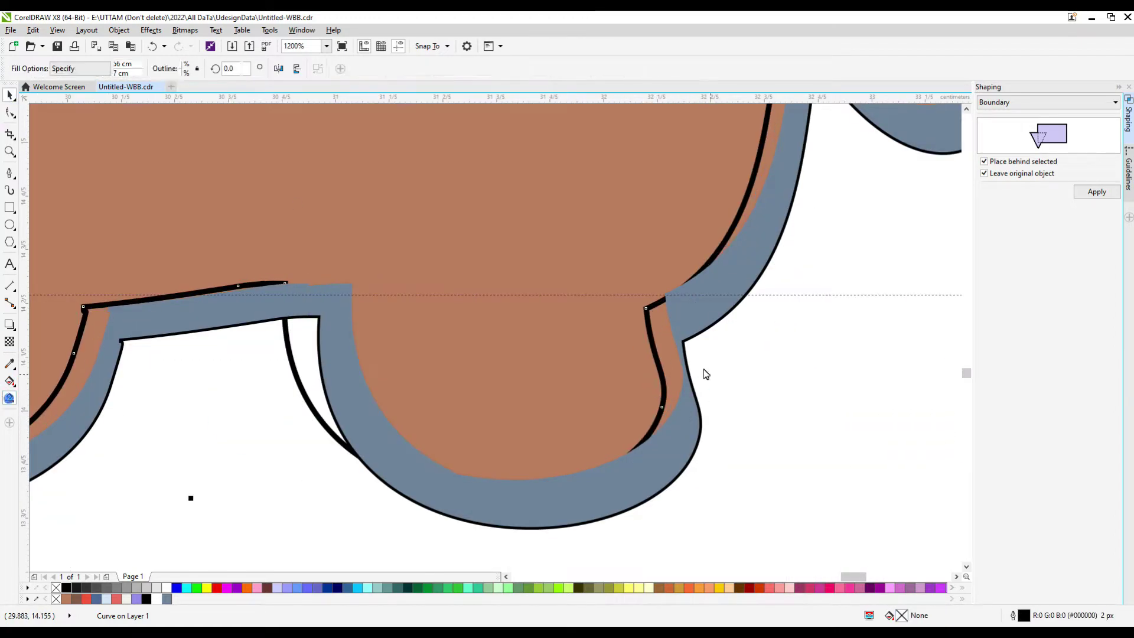
- Delete both brown body copies, then weld the remaining strips into one black body outline
left_click(8, 94)
right_click(652, 267)
right_click(577, 267)
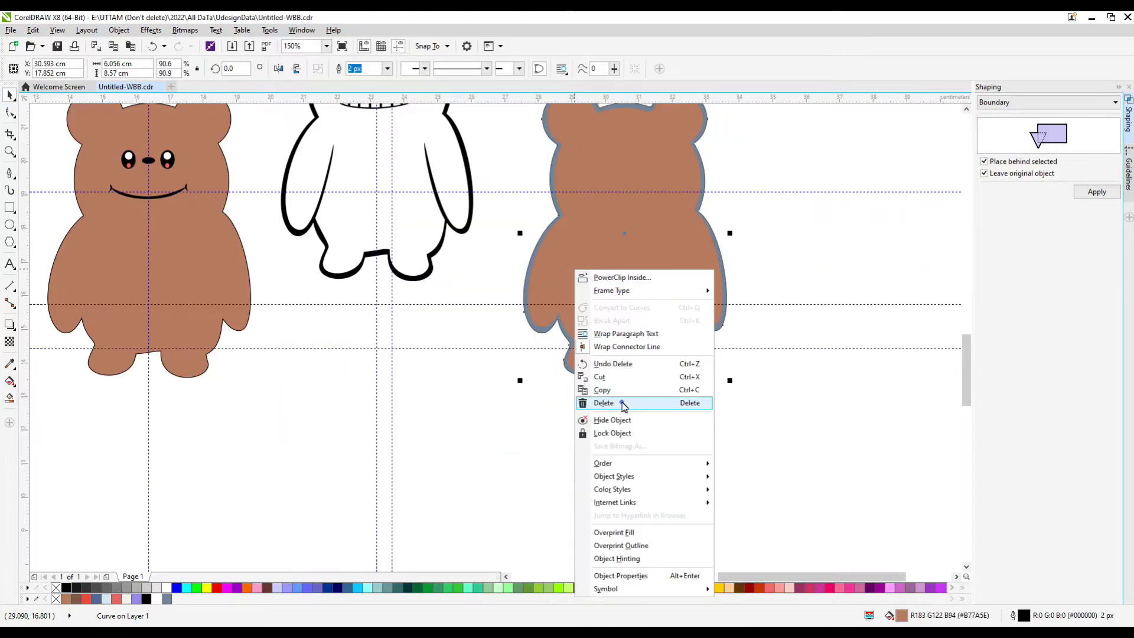
left_click(625, 401)
scroll(626, 403, "down", 1)
left_click(341, 74)
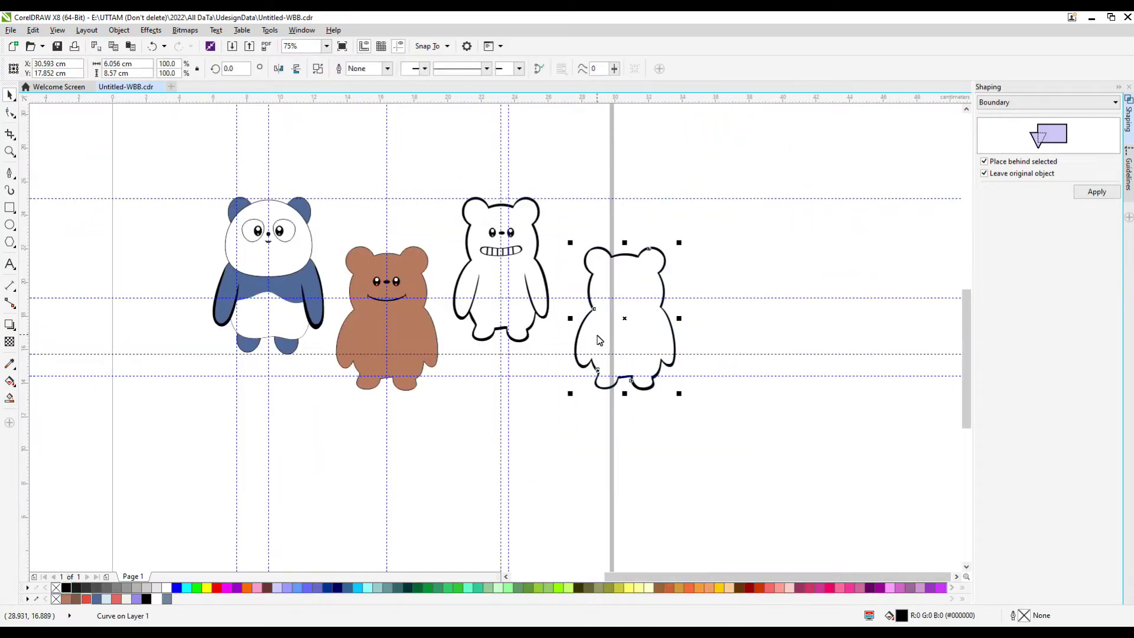
- Enlarge the black body outline to 6.227 by 8.632 cm
scroll(588, 261, "up", 6)
left_click_drag(588, 260, 567, 259)
scroll(568, 259, "down", 2)
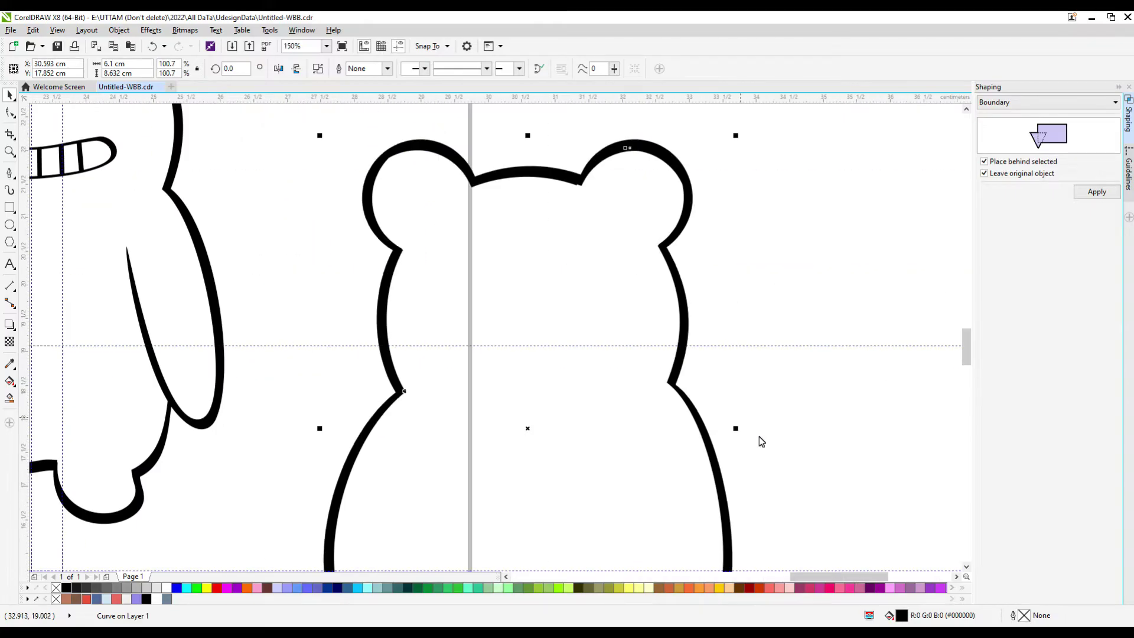
scroll(539, 246, "down", 2)
scroll(508, 245, "up", 6)
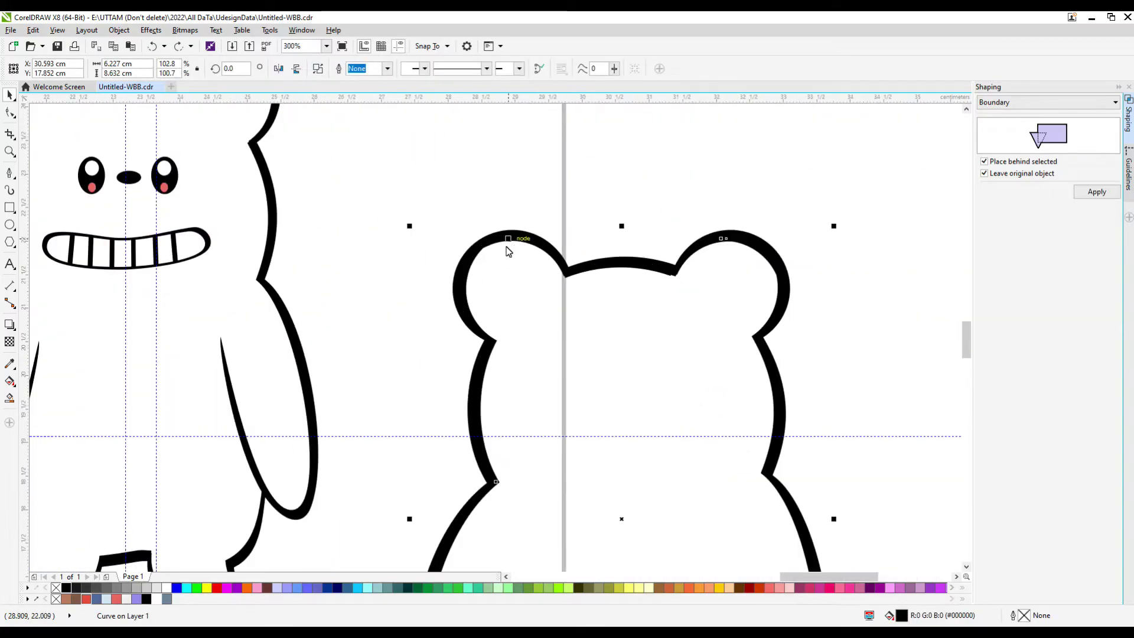
key("ctrl+l")
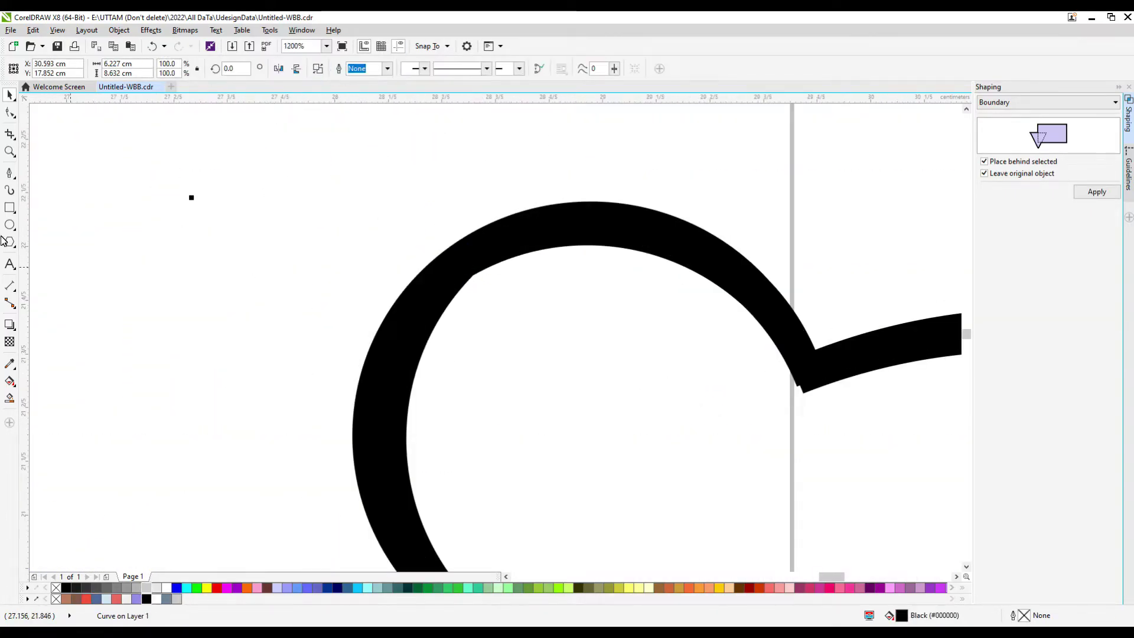
- Delete the stray nodes that make the body outline jagged at the corners between the ears and head
key("F10")
scroll(612, 314, "down", 2)
scroll(612, 313, "up", 3)
scroll(579, 260, "down", 1)
left_click(371, 190)
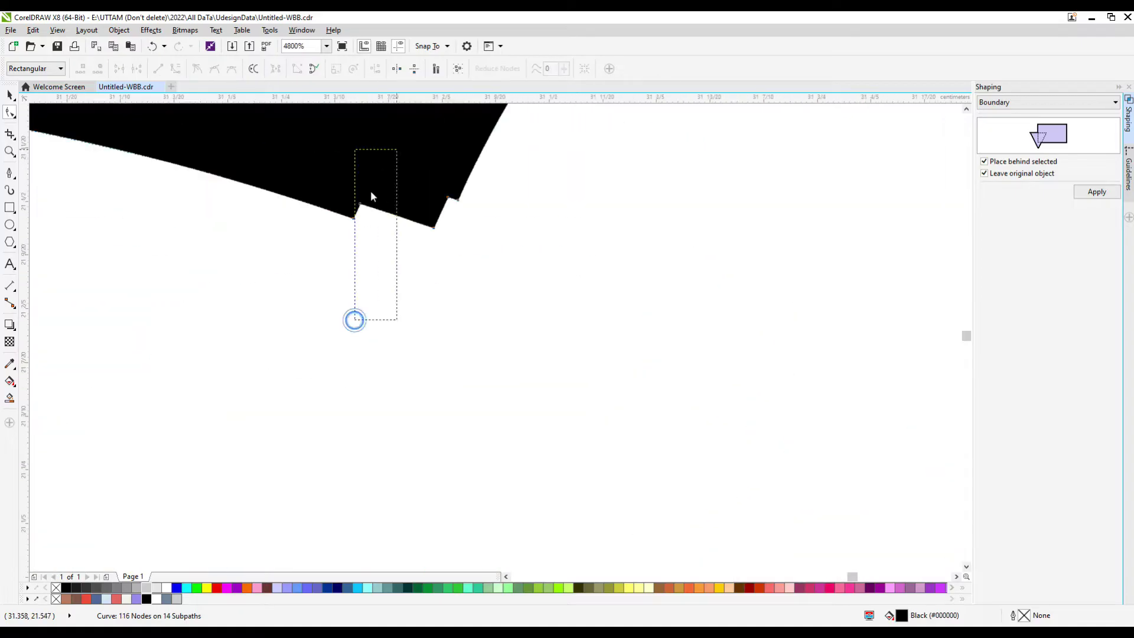
key("Delete")
scroll(451, 203, "down", 1)
scroll(526, 258, "down", 10)
key("space")
- Align the black outline's centre horizontally and vertically with the brown bear's body
scroll(473, 364, "up", 2)
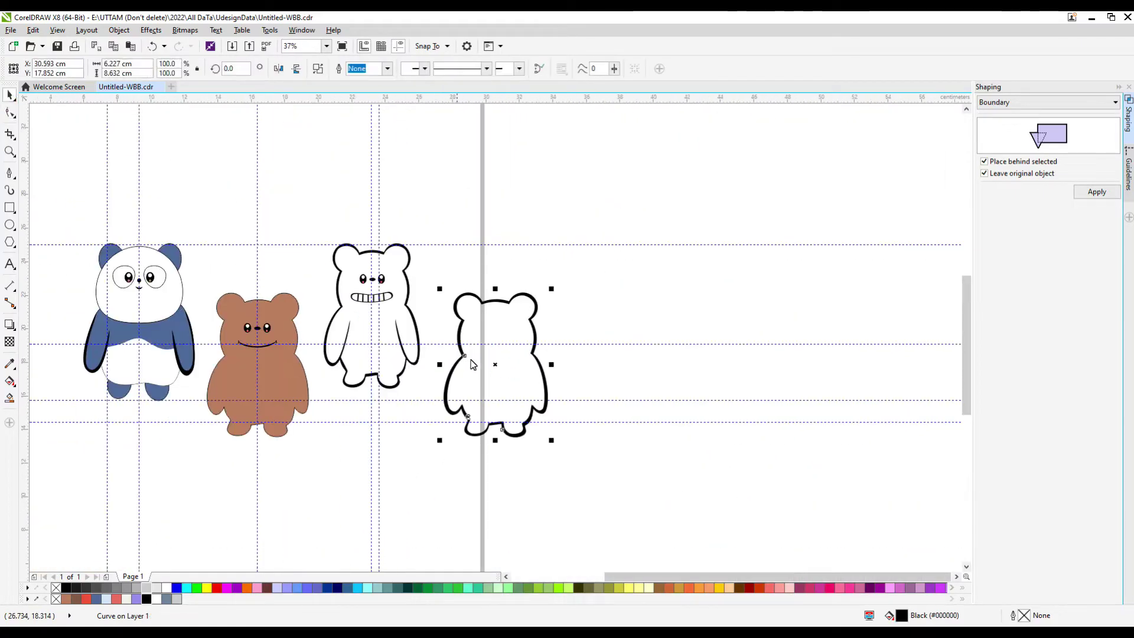
left_click(262, 385, "shift")
key("c")
key("e")
scroll(228, 344, "up", 3)
scroll(228, 344, "down", 4)
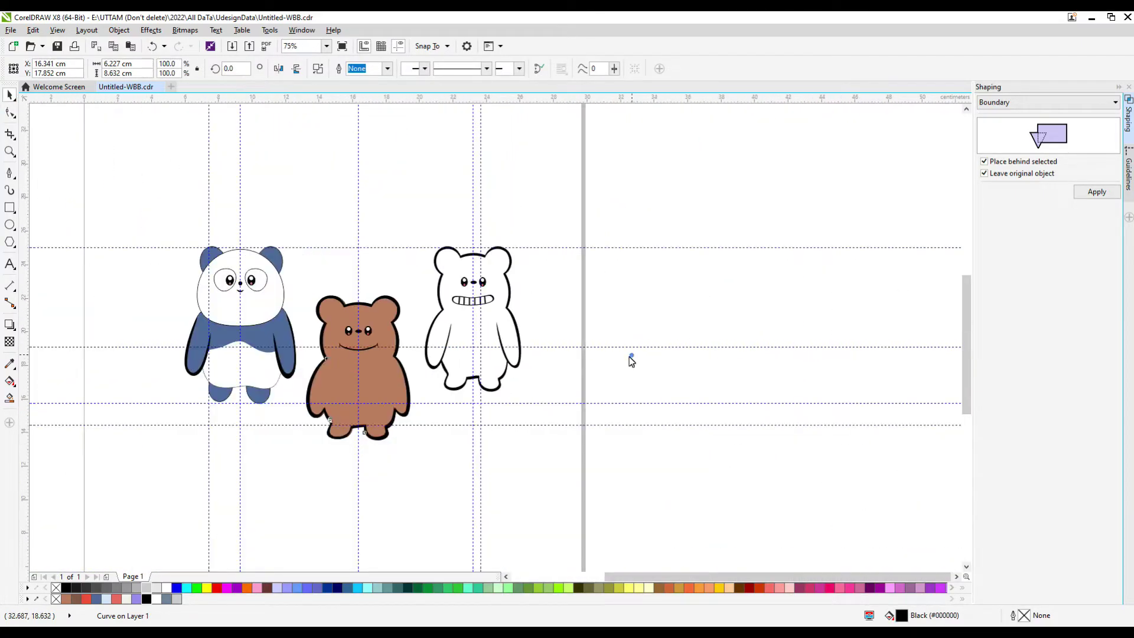
left_click(630, 357)
- Copy the panda's left arm outline onto the brown bear and trim its outer edge with an ellipse about 2.3 by 6.5 cm
scroll(277, 412, "up", 2)
left_click(75, 380)
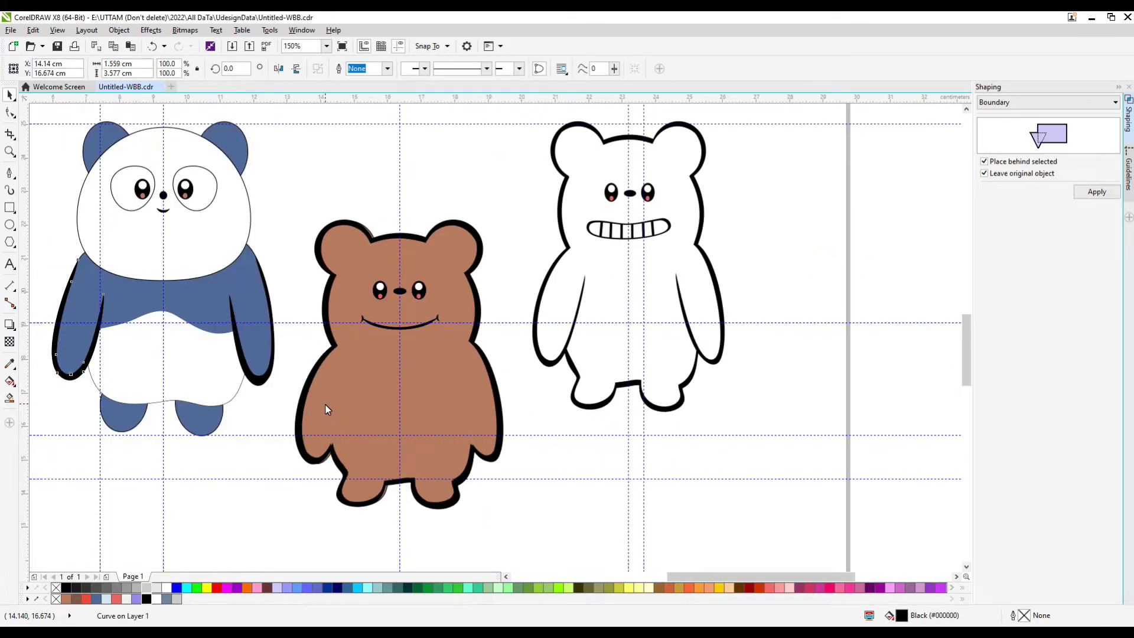
key("F7")
left_click_drag(322, 479, 257, 347)
left_click_drag(316, 269, 316, 268)
scroll(291, 355, "up", 2)
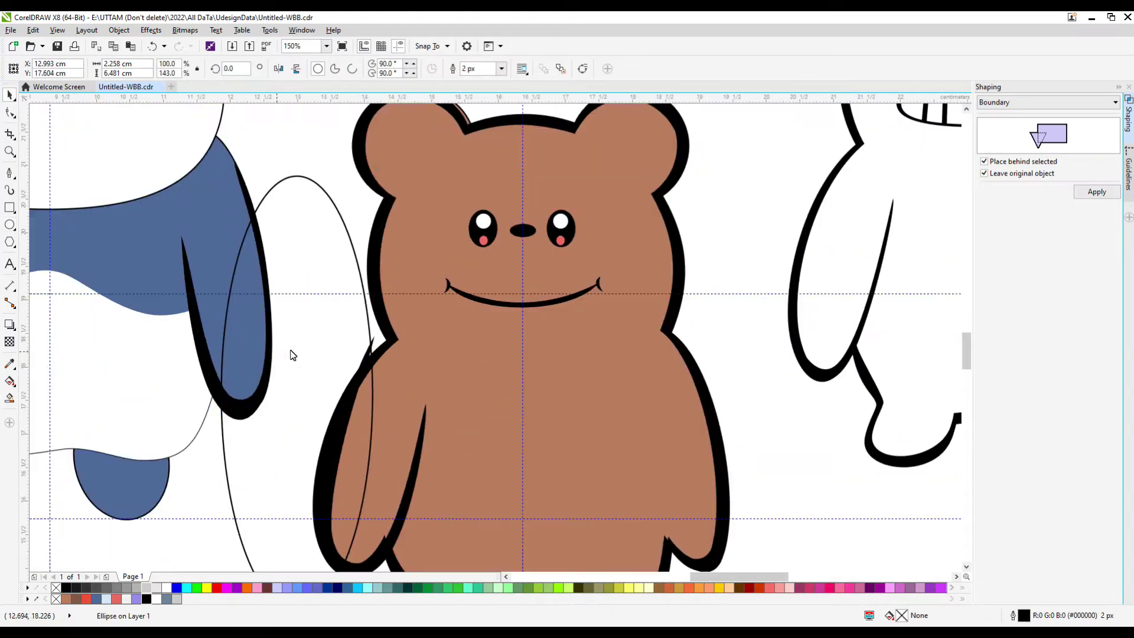
left_click_drag(254, 172, 296, 173)
left_click(427, 421)
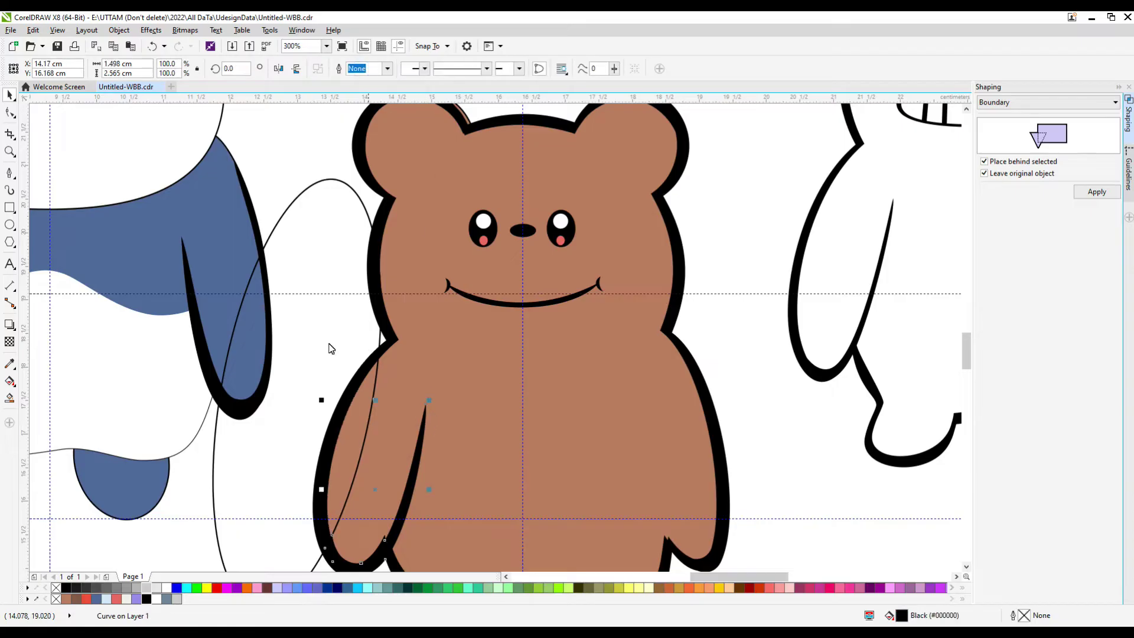
- Shift the trimmed arm line clear of the body outline around the brown bear's left hand
scroll(430, 406, "down", 1)
scroll(452, 460, "up", 3)
scroll(453, 476, "down", 2)
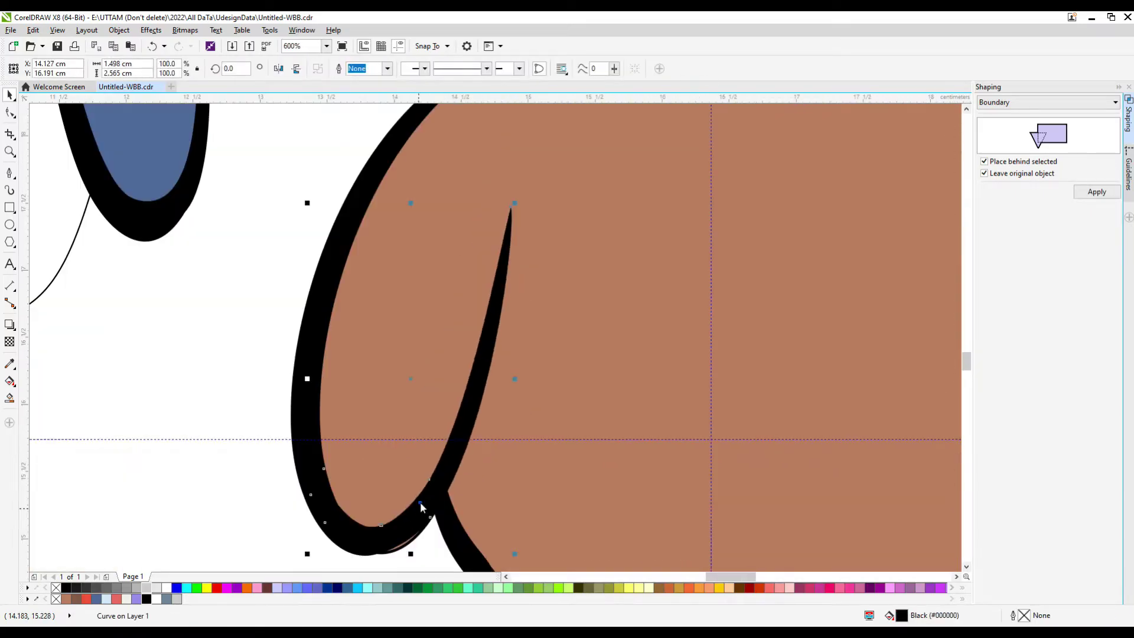
left_click_drag(420, 506, 437, 519)
- Delete the stray nodes forming small steps in the brown bear's outline between the feet
scroll(414, 508, "down", 1)
scroll(456, 530, "up", 4)
key("F10")
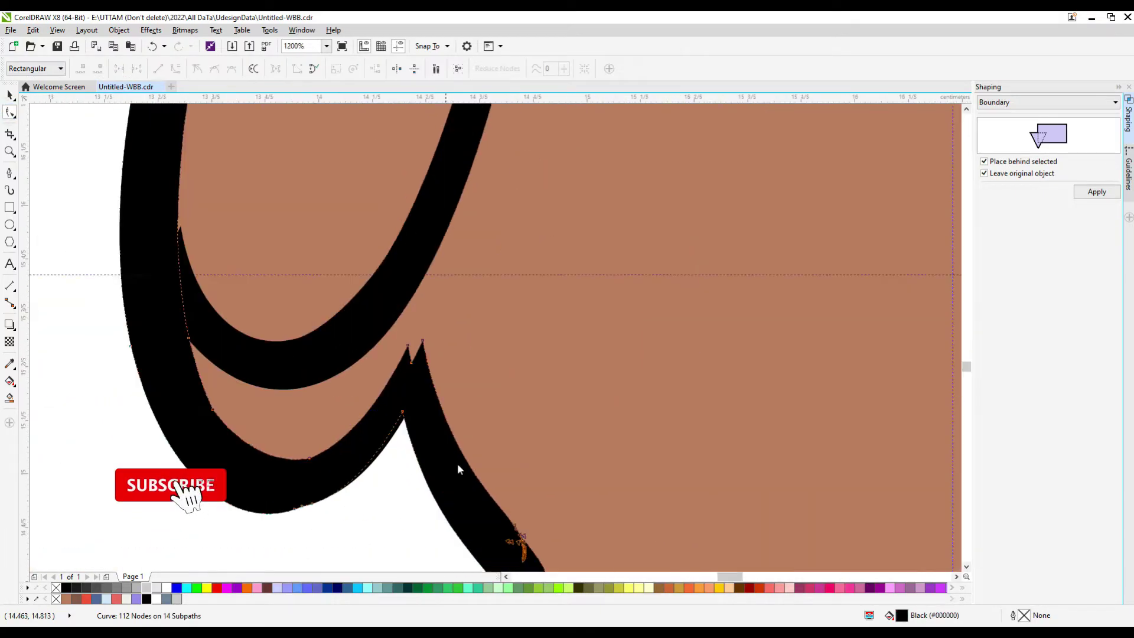
scroll(565, 397, "up", 4)
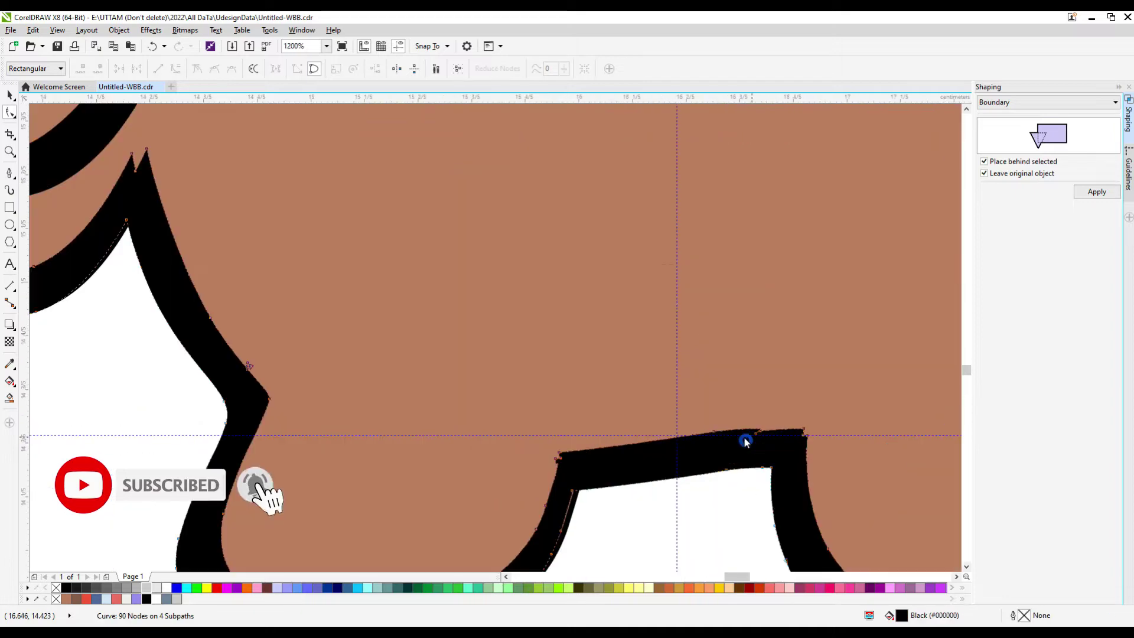
scroll(544, 452, "down", 1)
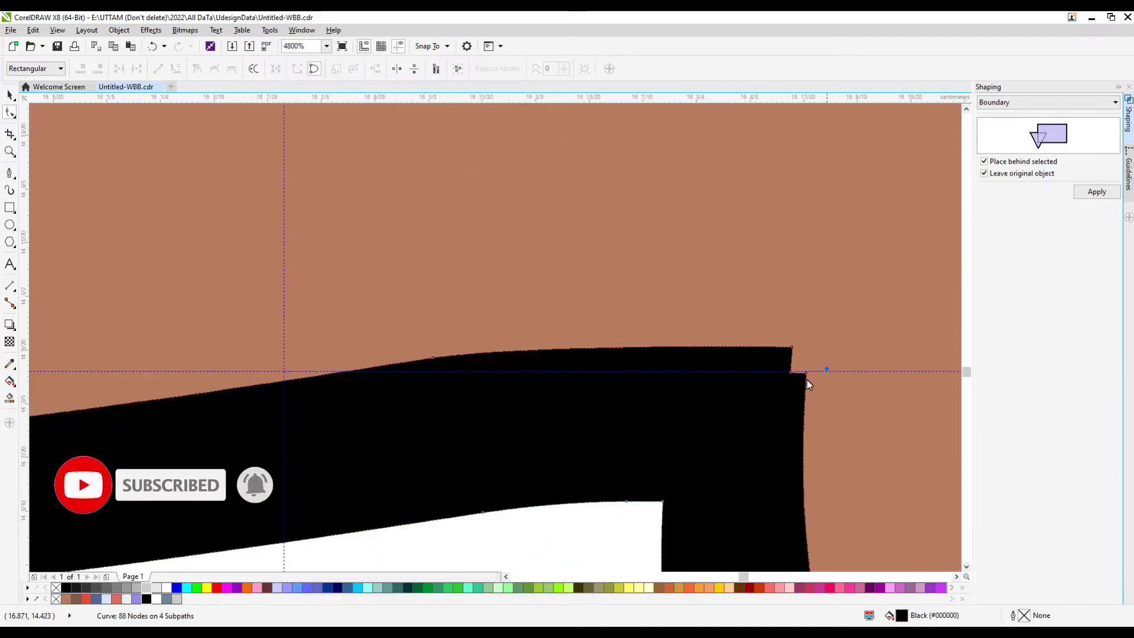
scroll(807, 381, "up", 1)
key("Delete")
scroll(532, 401, "down", 6)
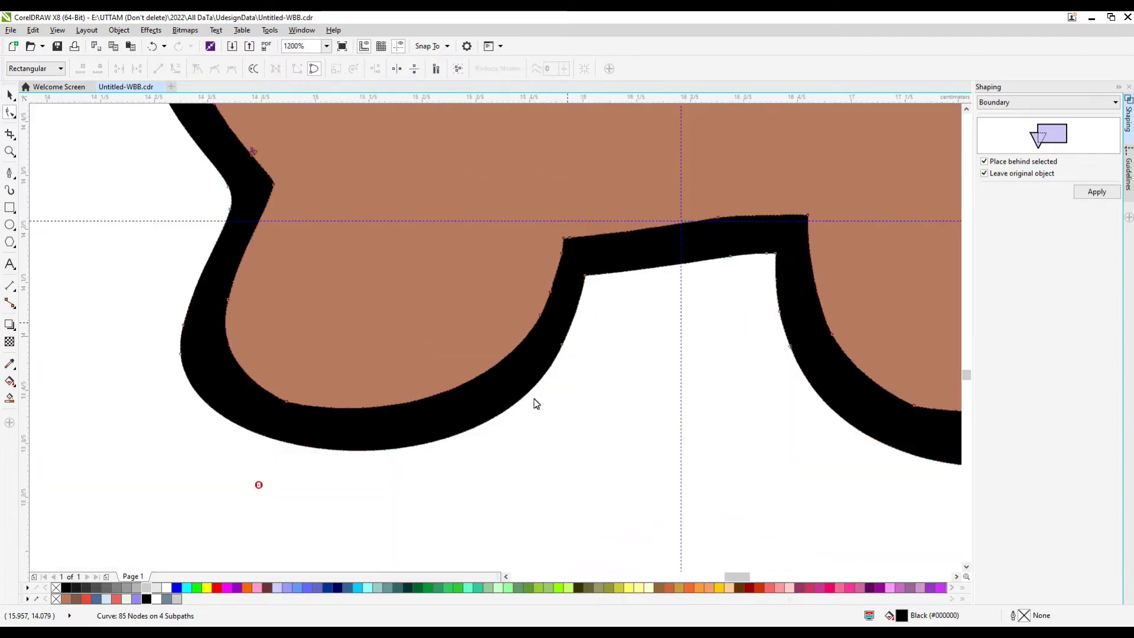
- Clean up the remaining stray nodes along the brown bear outline's lower edge towards the right leg and arm
scroll(678, 387, "up", 4)
scroll(643, 300, "down", 4)
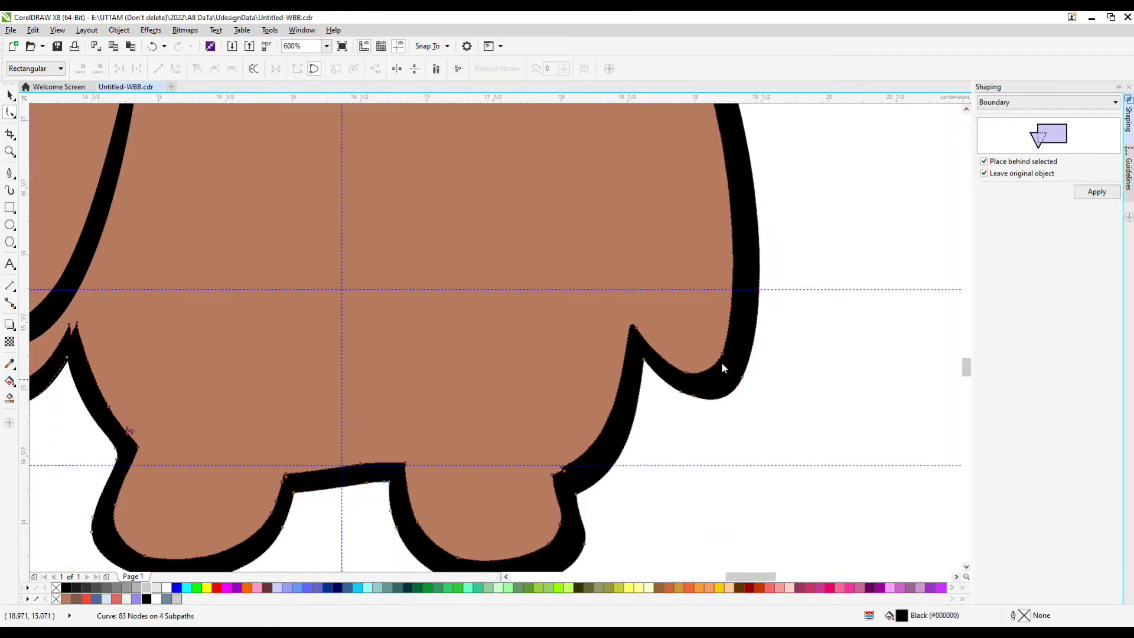
scroll(721, 363, "down", 2)
scroll(717, 362, "up", 1)
scroll(671, 418, "down", 2)
scroll(395, 364, "up", 3)
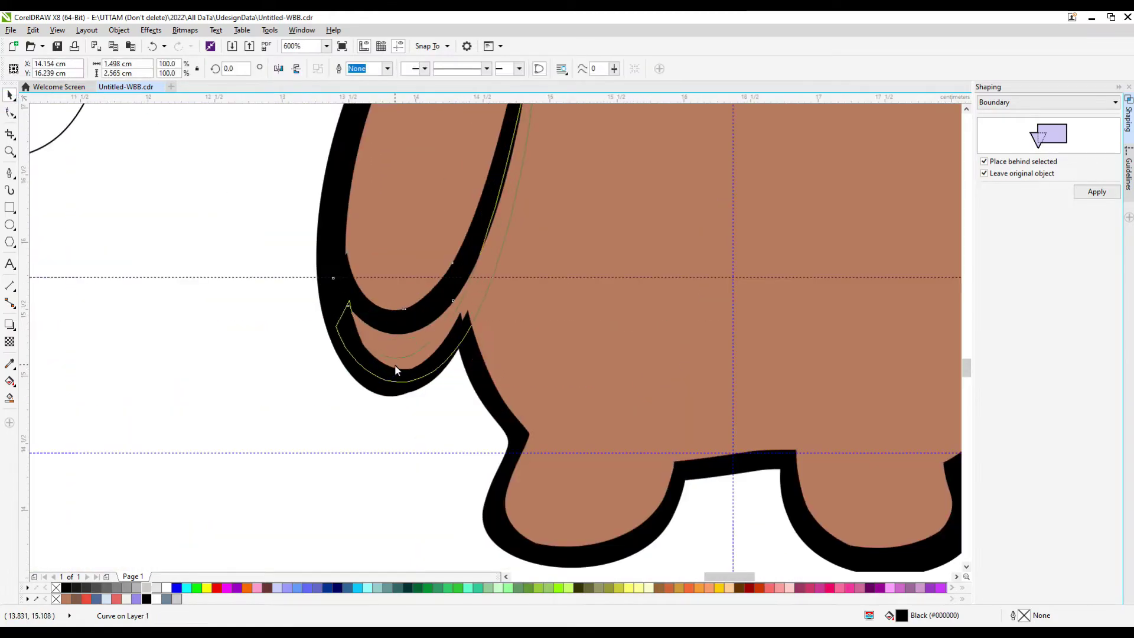
- Fit the arm line onto the left hand, mirror a copy onto the right arm and narrow that copy to 1.294 cm
key("space")
left_click(395, 364)
scroll(395, 363, "down", 3)
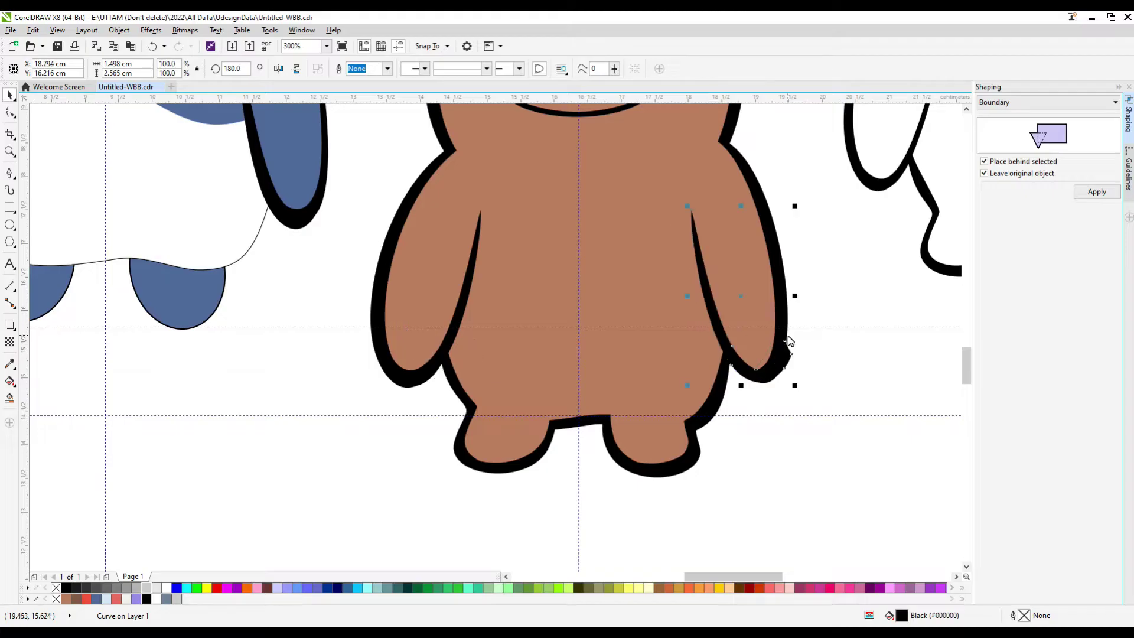
scroll(742, 371, "up", 1)
scroll(749, 384, "down", 3)
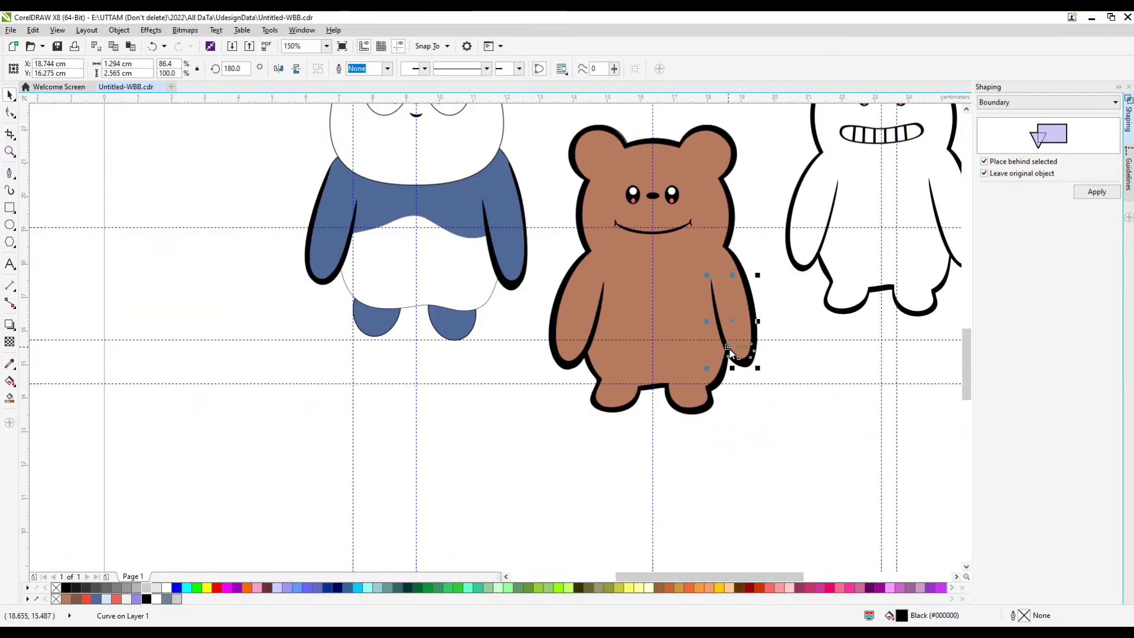
- Merge the right arm line with the brown bear's outline and smooth the nodes along the bottom of the right hand
scroll(730, 353, "up", 6)
left_click(719, 372, "shift")
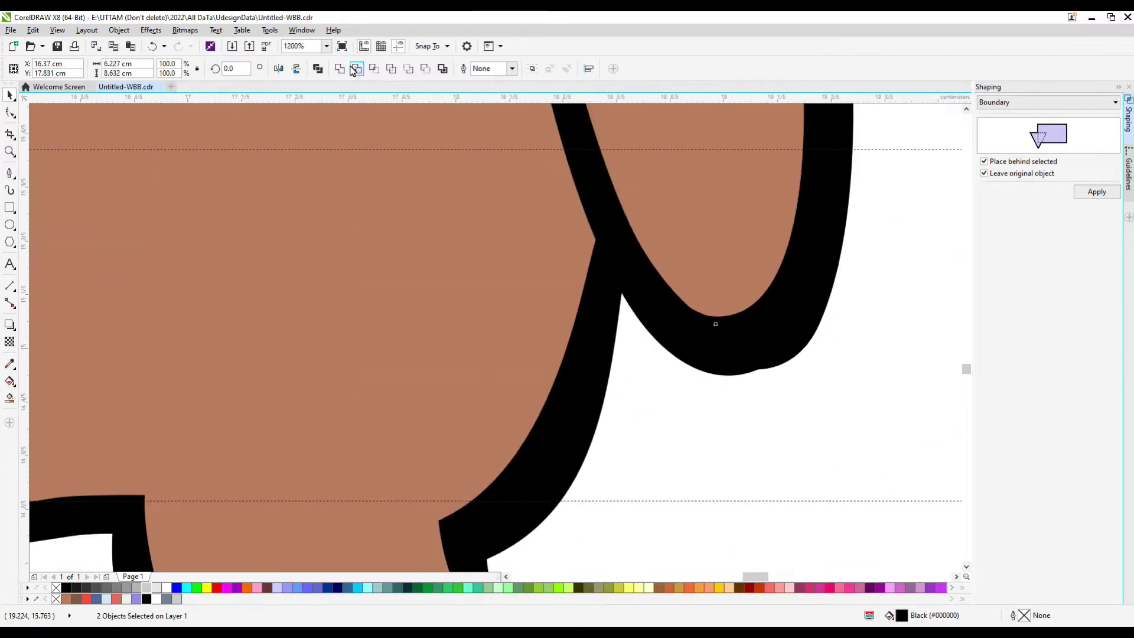
left_click(356, 69)
key("F10")
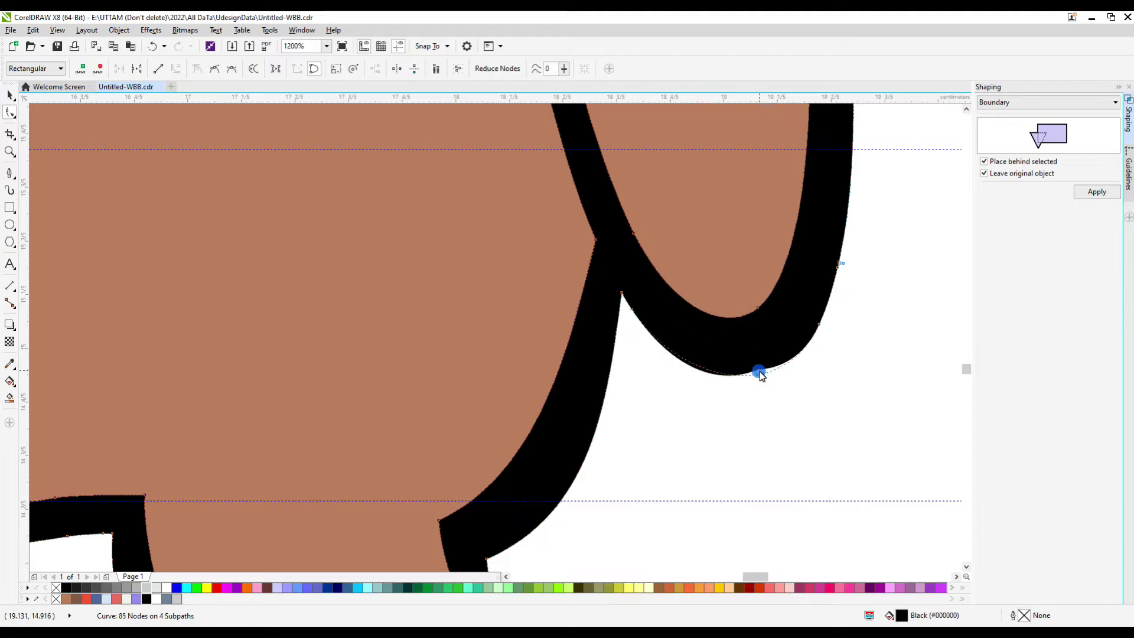
scroll(760, 375, "down", 2)
key("space")
- Clean up the stray nodes of the brown bear's outline around the left hand and left leg
left_click(481, 289)
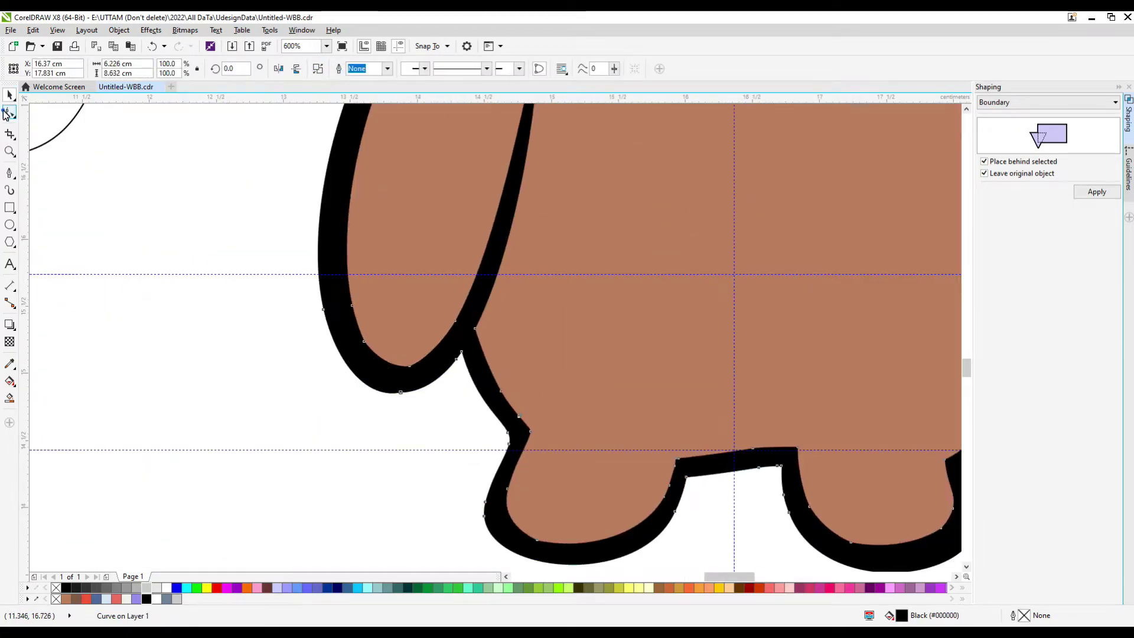
key("F10")
scroll(390, 366, "up", 2)
scroll(455, 341, "down", 8)
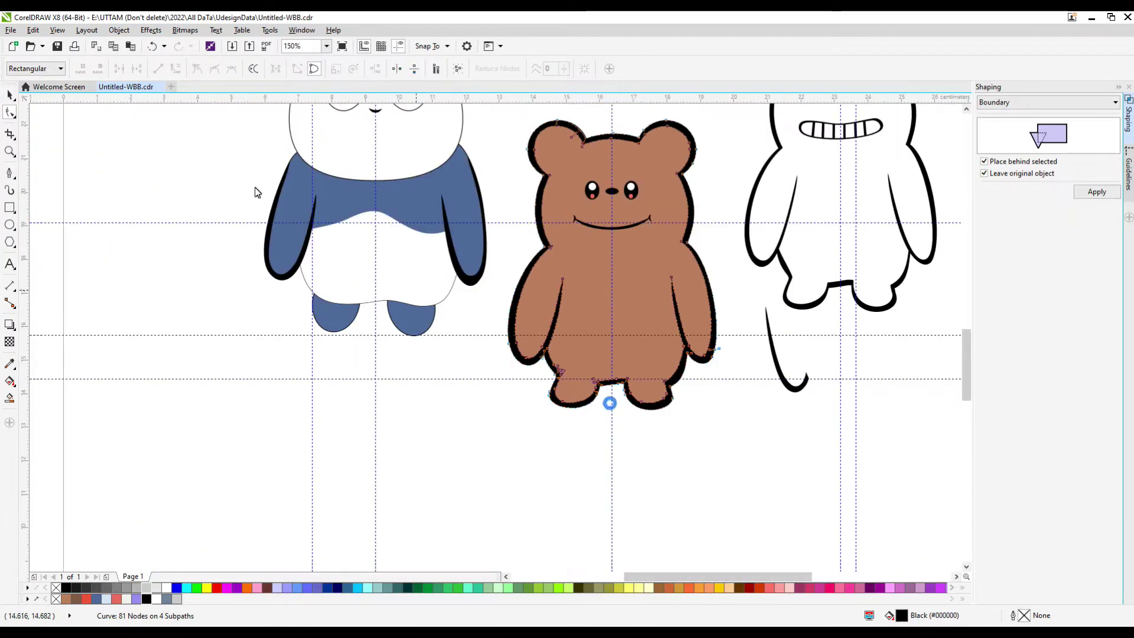
key("space")
key("Escape")
- Build a thick grey ring around the panda's head by smart-filling the gap between the head and an offset copy
left_click(537, 370)
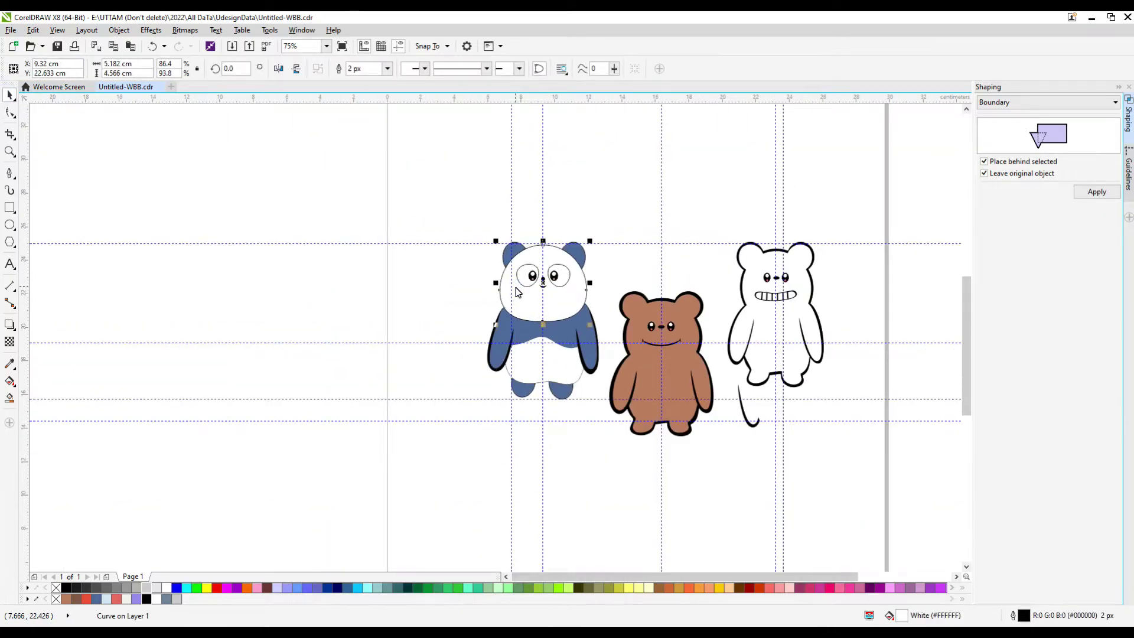
scroll(518, 291, "up", 2)
left_click_drag(499, 221, 508, 231)
scroll(520, 254, "up", 4)
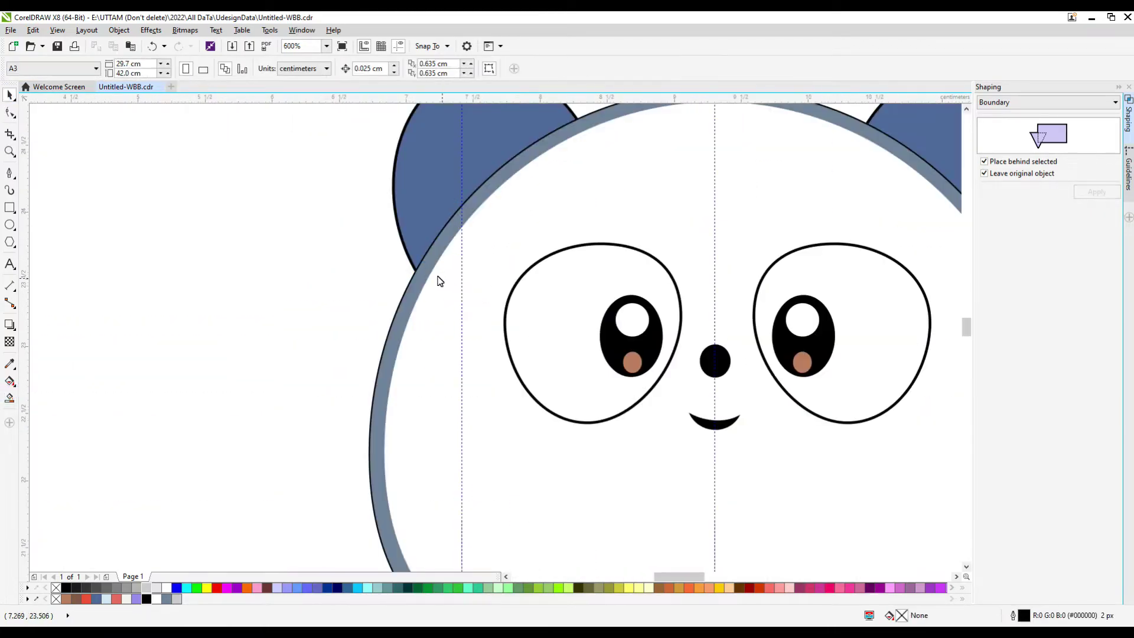
left_click(366, 392)
- Remove the leftover thin contour around the panda's head ring and fill the ring black
scroll(423, 235, "up", 1)
left_click_drag(422, 235, 425, 238)
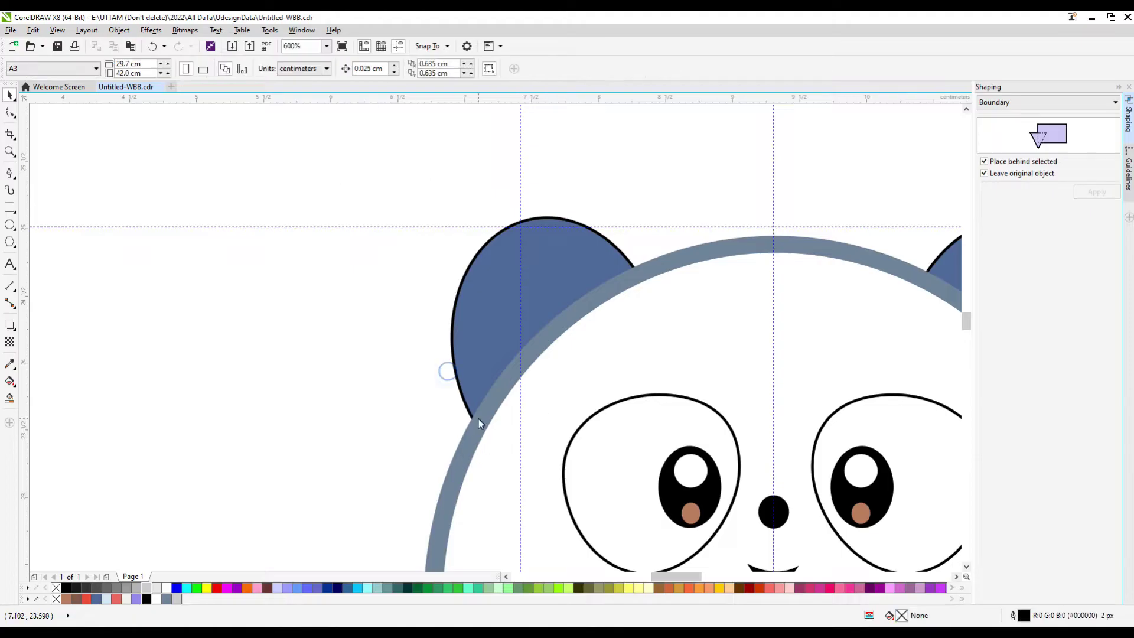
scroll(479, 419, "up", 4)
scroll(608, 360, "down", 4)
key("ctrl+z")
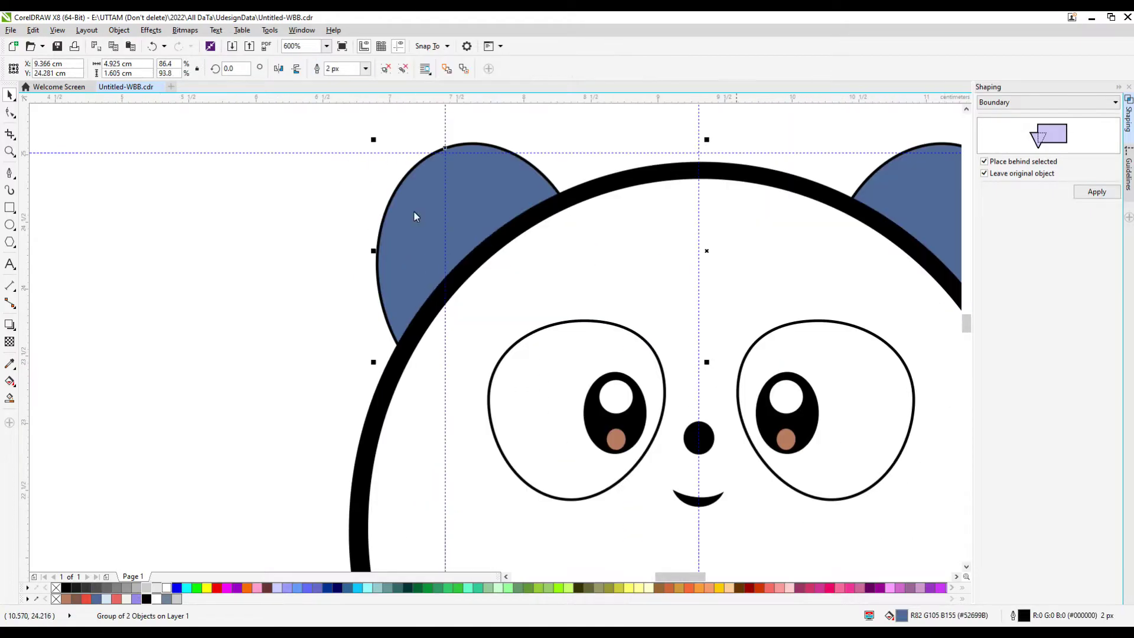
left_click(253, 267)
scroll(477, 302, "down", 6)
scroll(473, 391, "up", 2)
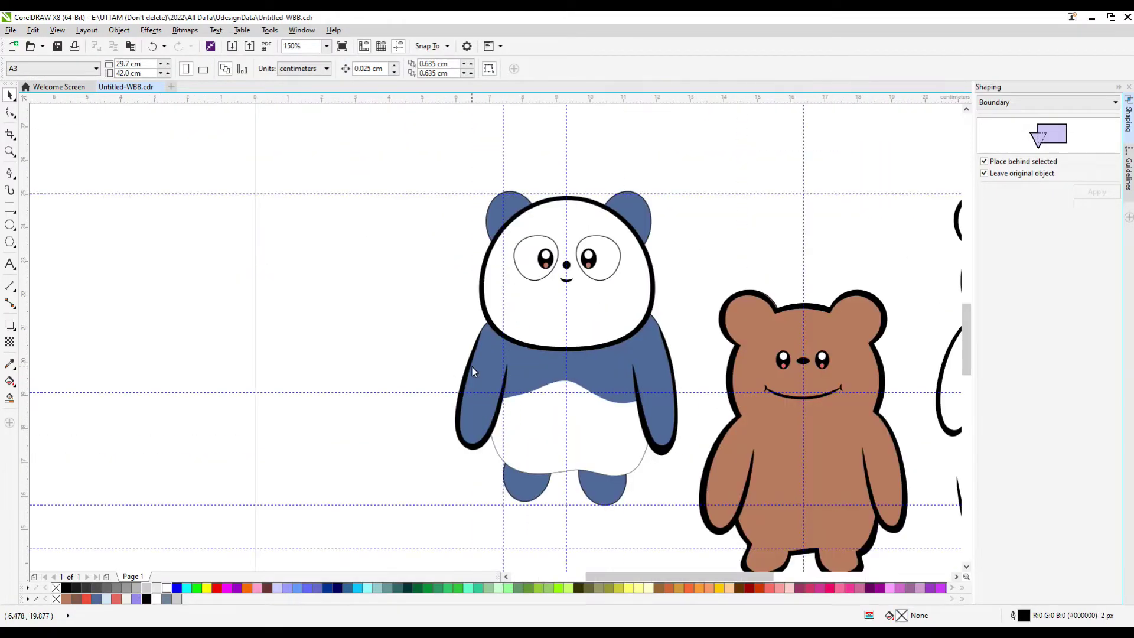
- Delete the old arm strips from the panda and reshape the body's left shoulder into a smooth curve below the head
left_click(485, 386)
scroll(490, 328, "up", 1)
key("F10")
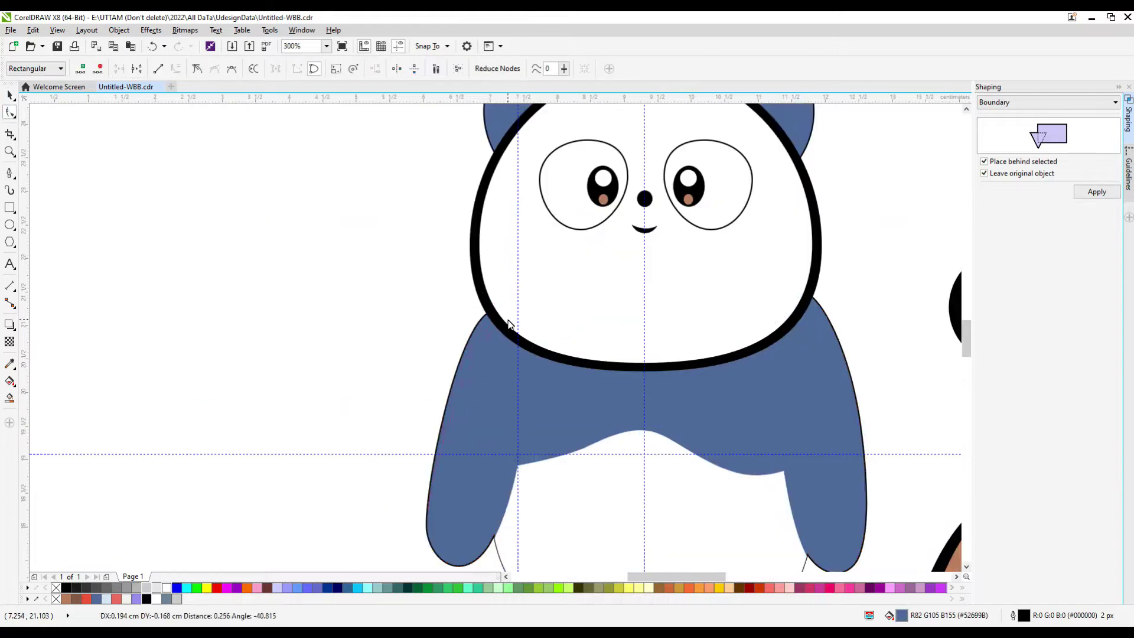
scroll(437, 473, "down", 1)
scroll(436, 455, "up", 1)
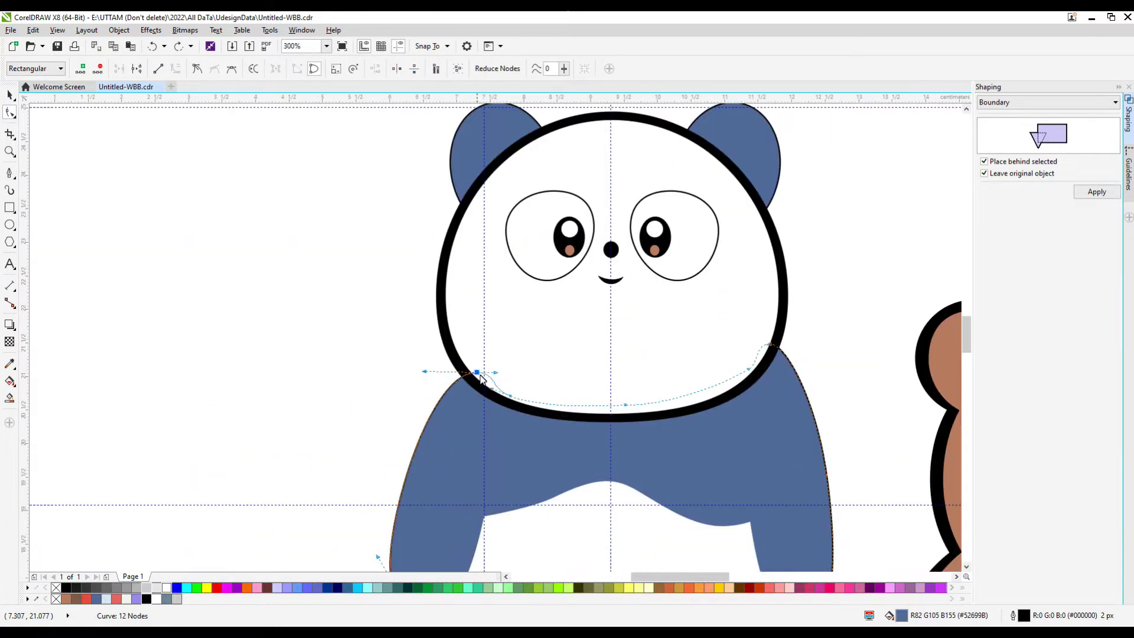
double_click(457, 447)
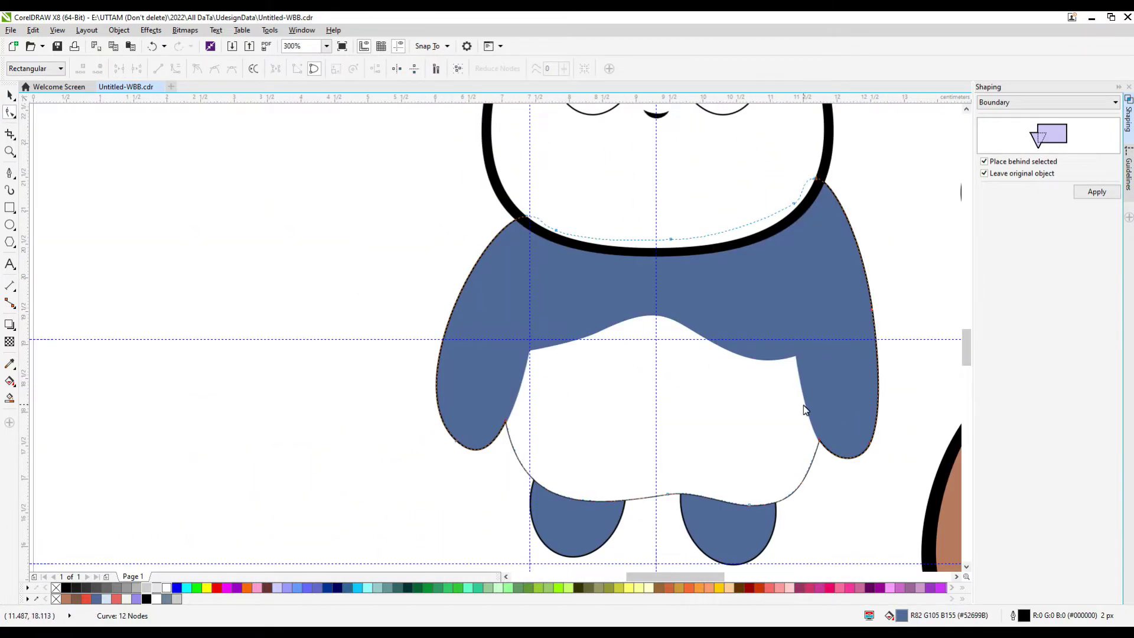
- Place two slightly offset copies of the panda's body beside the panda and smart-fill the strip along the left arm
key("space")
scroll(617, 274, "down", 1)
key("ctrl+c")
key("ctrl+v")
left_click_drag(614, 282, 395, 324)
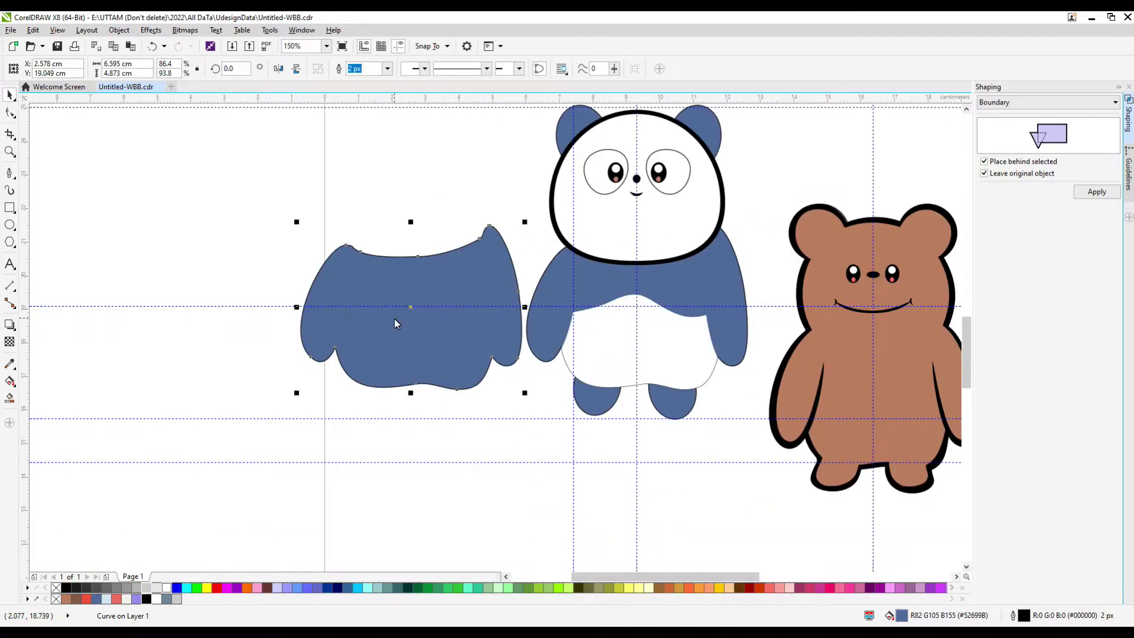
scroll(341, 319, "up", 2)
scroll(448, 364, "down", 1)
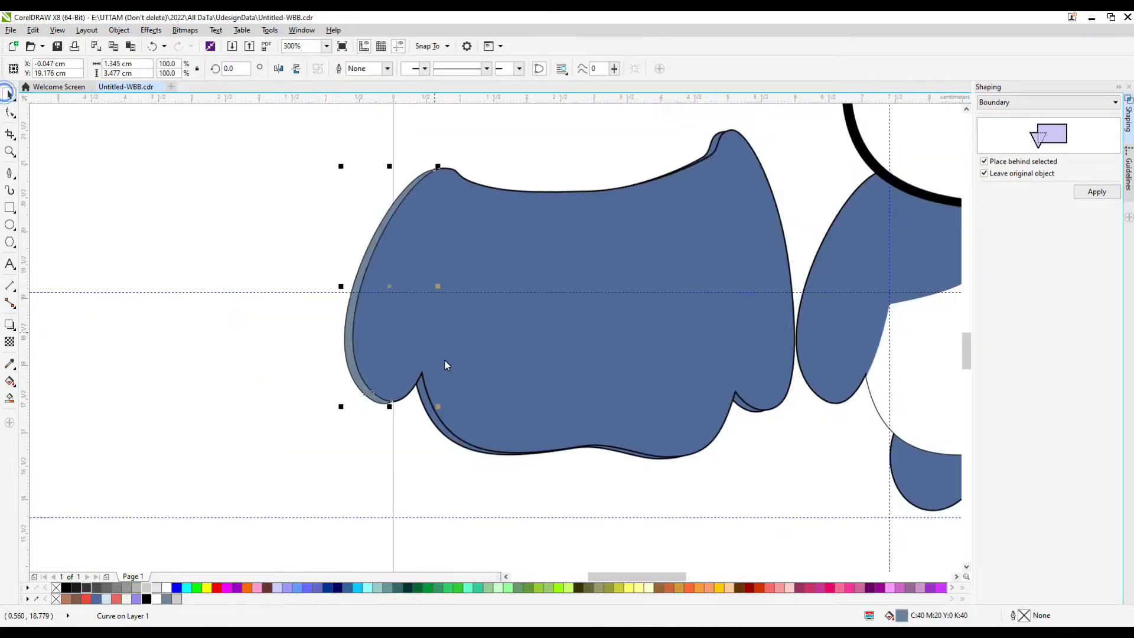
- Smart-fill the outline strips around both hands, the lower body edge and the right arm of the offset body copies
scroll(445, 365, "up", 1)
left_click(437, 376)
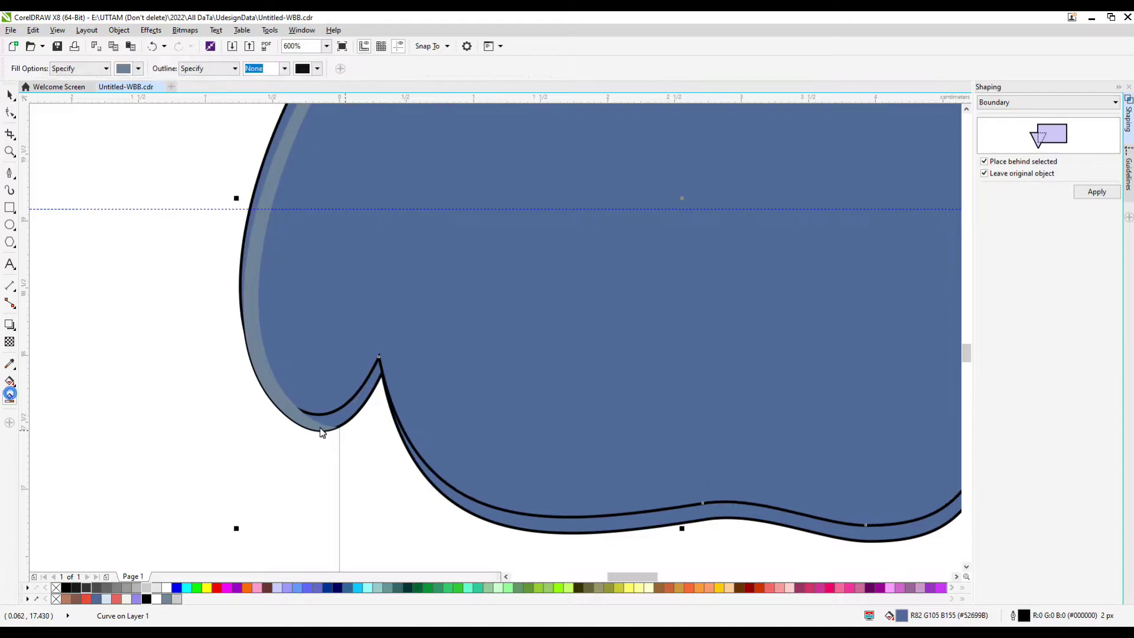
scroll(443, 397, "up", 2)
scroll(460, 386, "down", 2)
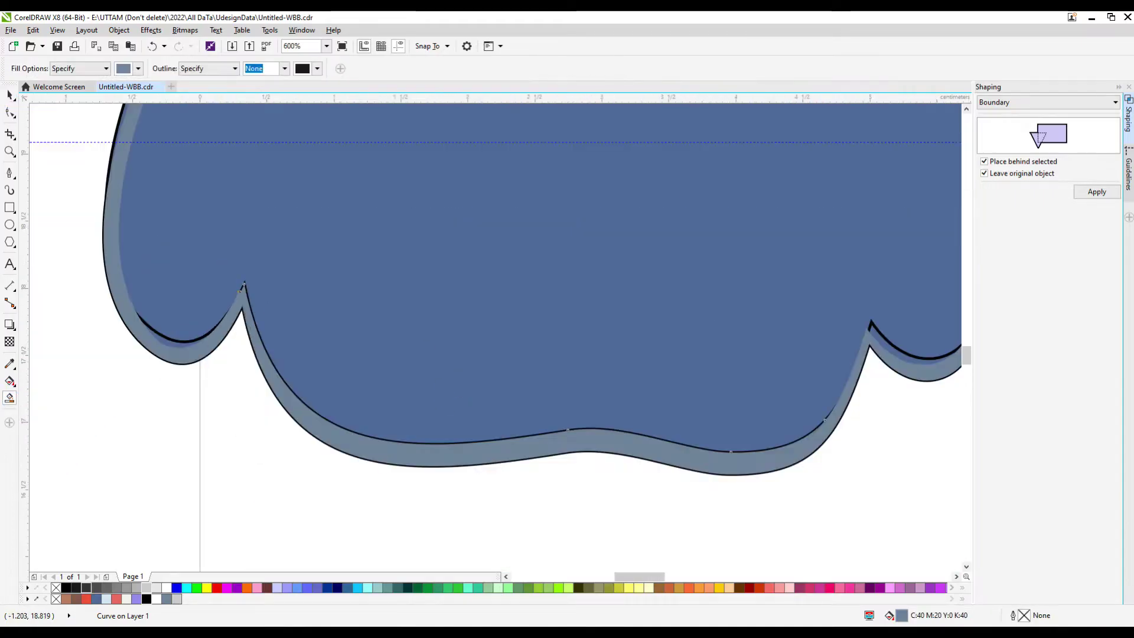
left_click(758, 327)
scroll(758, 326, "up", 2)
scroll(735, 337, "down", 1)
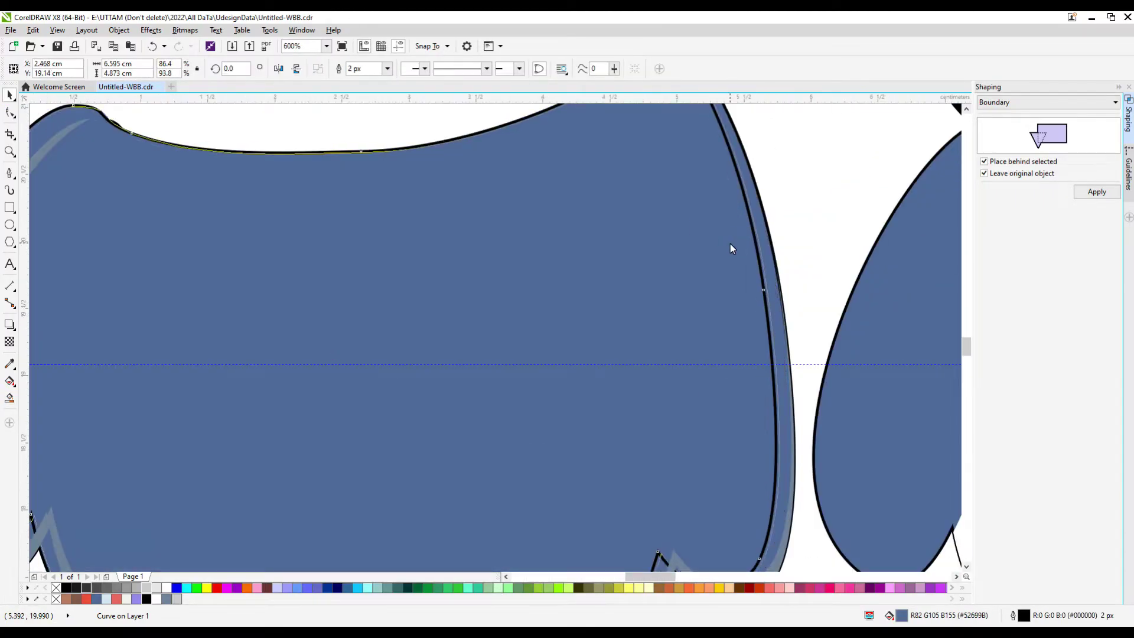
- Weld the filled strips into one black outline without the body copies and place it on the panda's body
key("shift+s")
scroll(756, 314, "down", 2)
key("space")
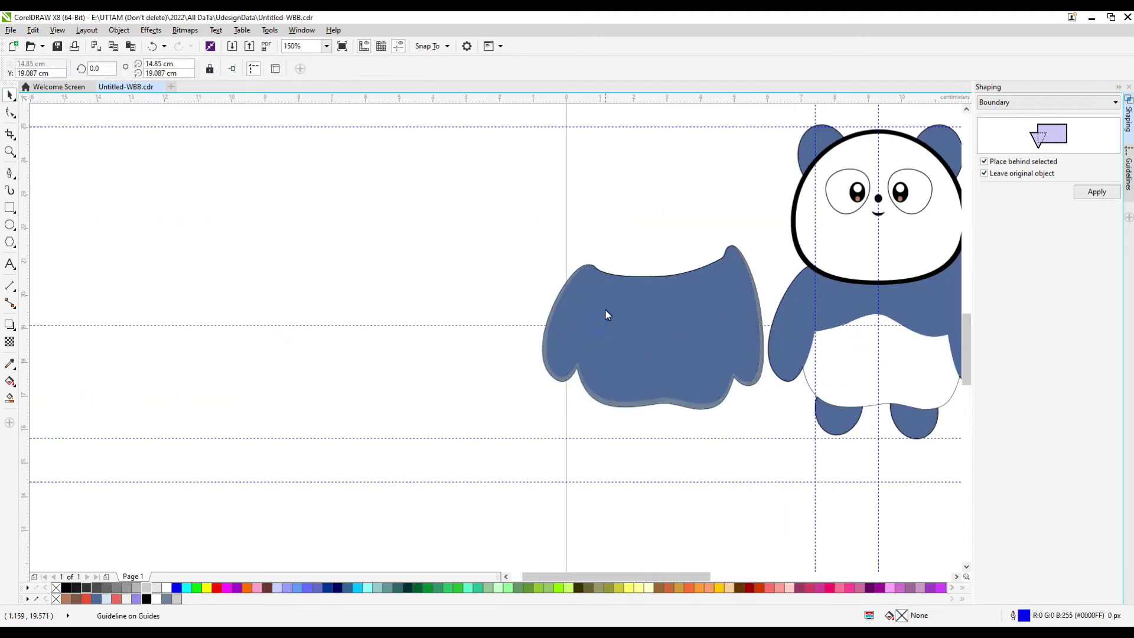
key("ctrl+z")
left_click(340, 70)
scroll(621, 364, "down", 1)
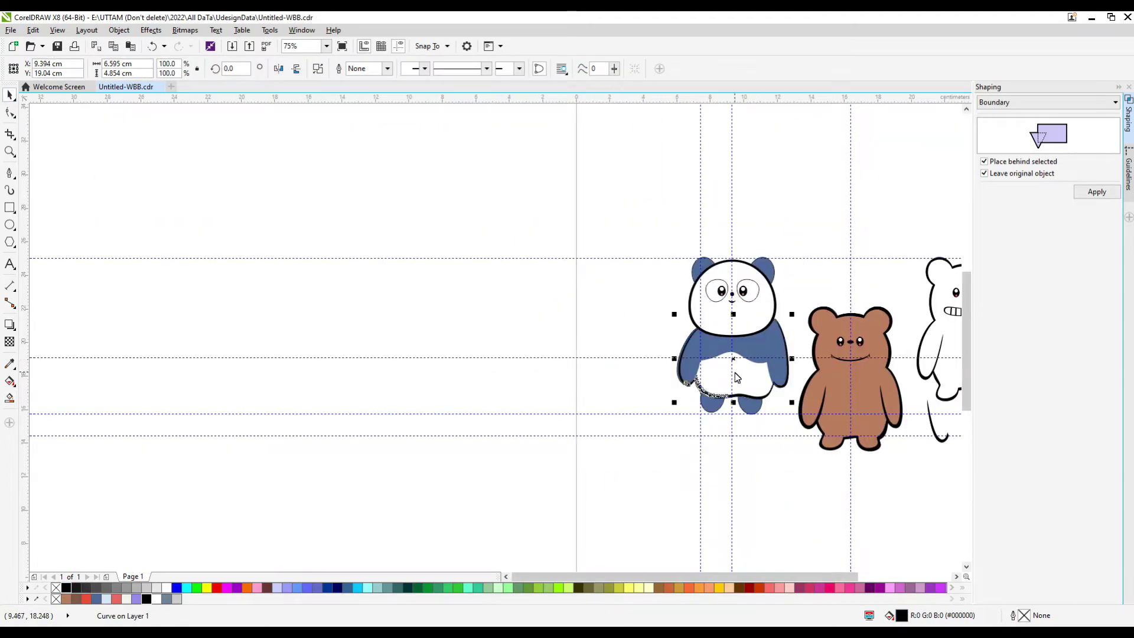
- Bring the body outline back beside the panda and stretch a grey copy of it to 6.666 by 4.971 cm
scroll(737, 378, "up", 1)
left_click_drag(590, 443, 362, 443)
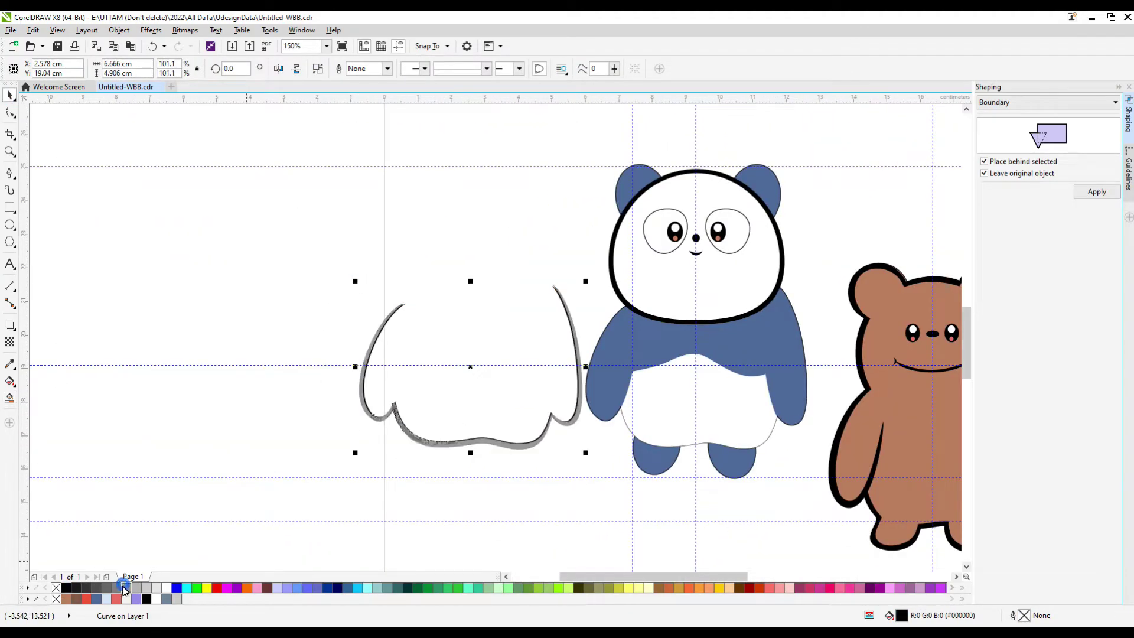
left_click(124, 587)
scroll(461, 477, "up", 1)
scroll(551, 417, "up", 1)
scroll(258, 289, "up", 1)
scroll(218, 407, "up", 1)
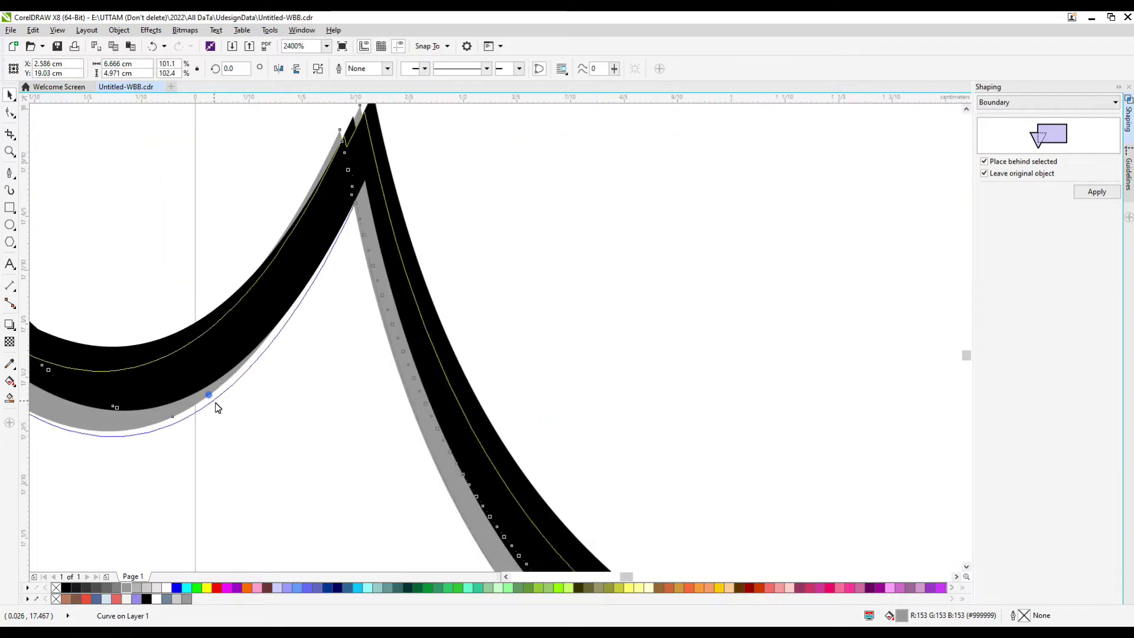
- Narrow the grey copy to 6.633 cm, merge it with the black outline and fit the result onto the panda's body
scroll(217, 407, "down", 5)
scroll(489, 297, "up", 2)
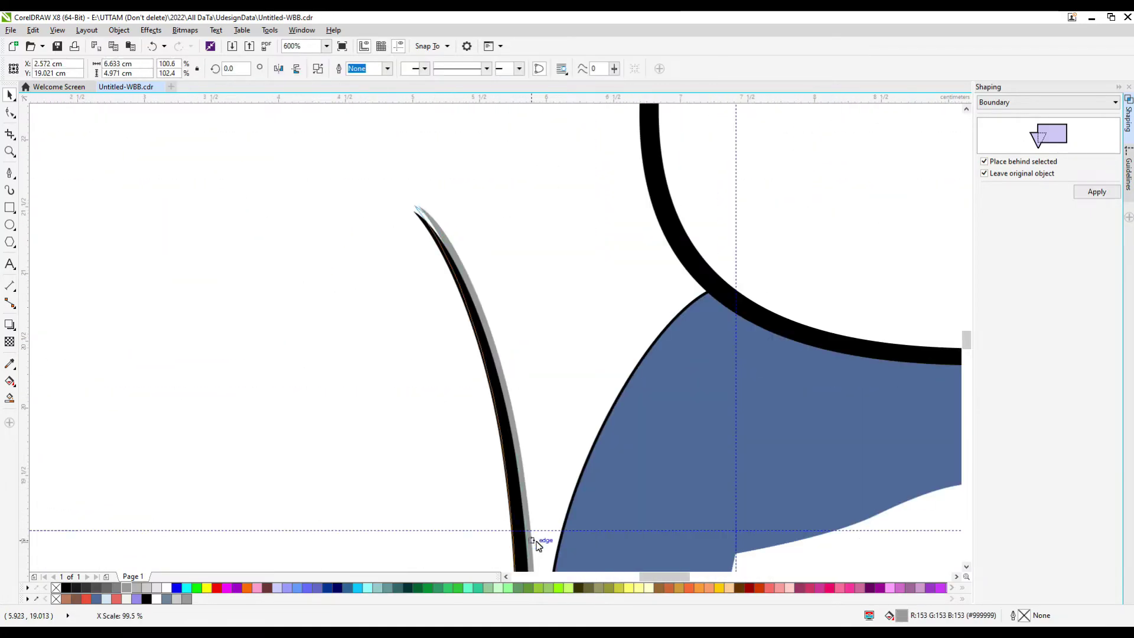
scroll(538, 544, "down", 2)
key("Escape")
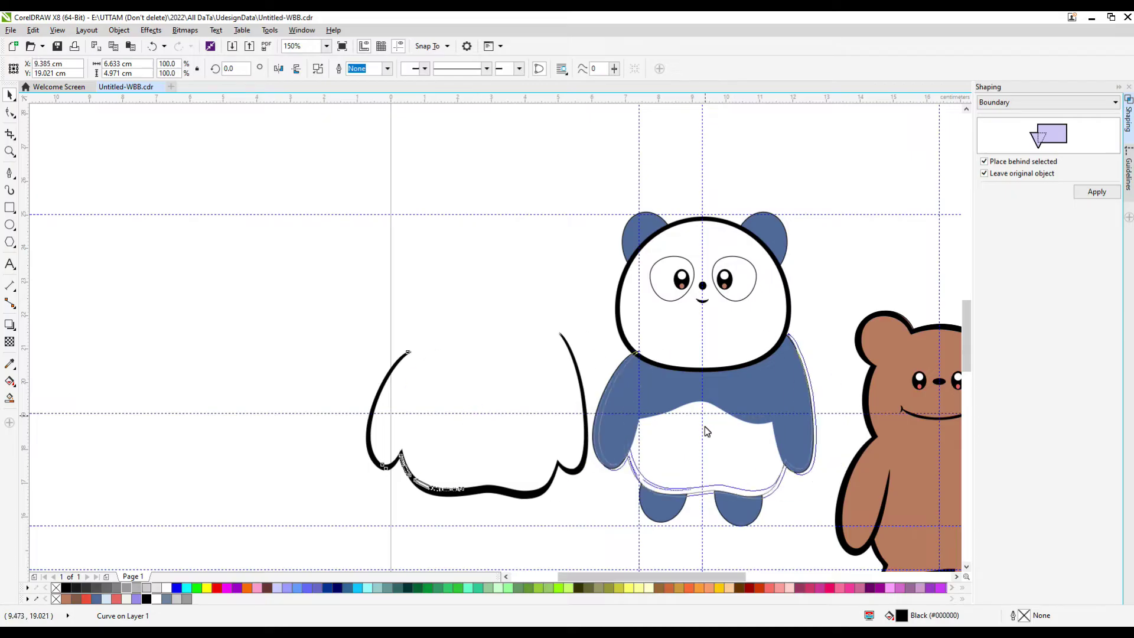
left_click_drag(707, 431, 705, 432)
- Smart-fill a narrow strip along the upper edge of the panda's white belly and colour it black
scroll(677, 520, "up", 1)
left_click(691, 432)
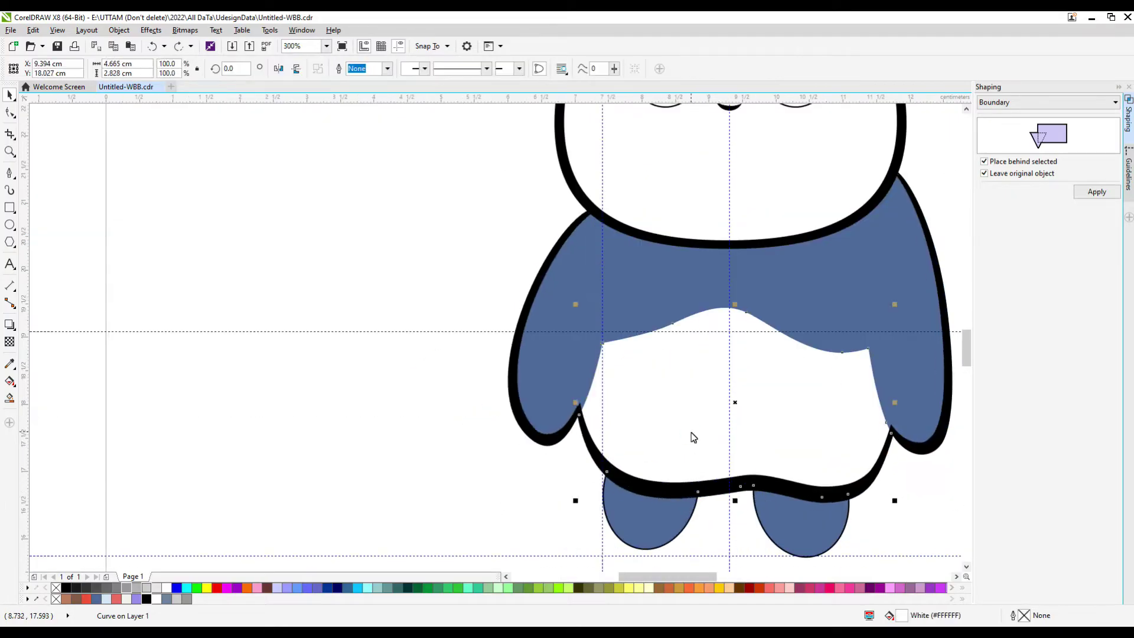
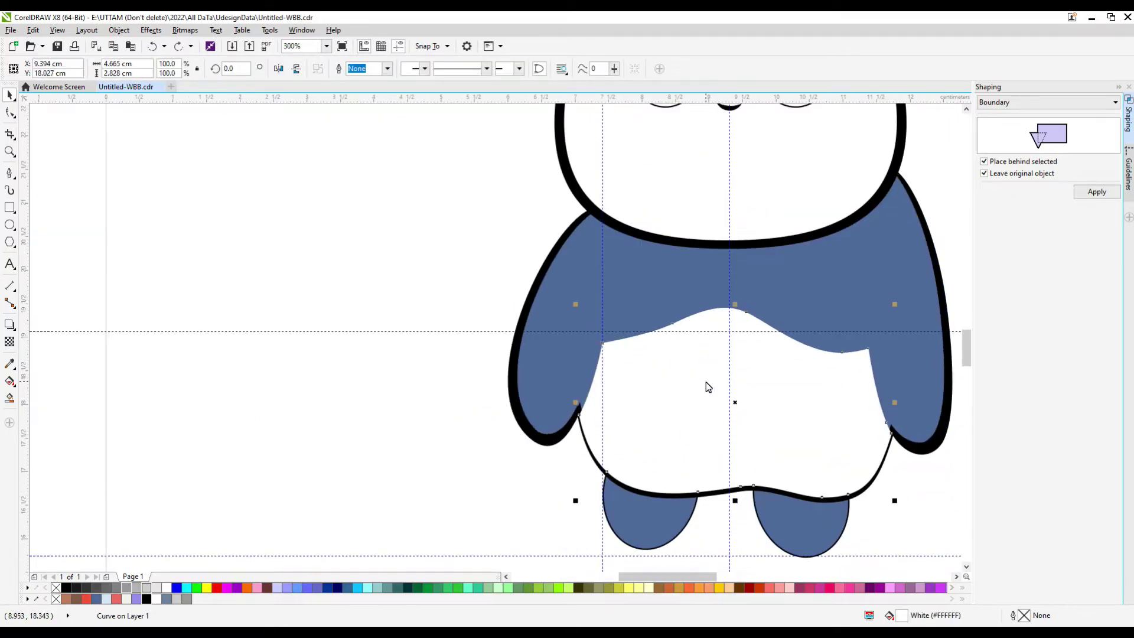
scroll(719, 336, "up", 1)
left_click(506, 359)
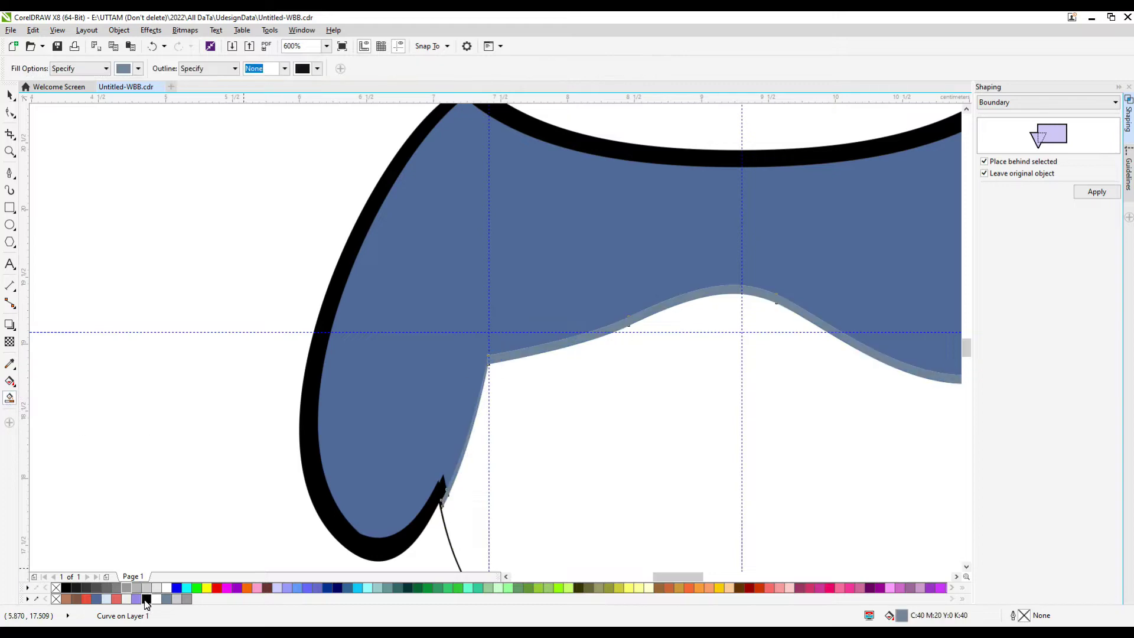
left_click(146, 598)
scroll(265, 399, "down", 1)
left_click(476, 493)
scroll(277, 400, "down", 1)
- Place the spare arm line on the panda's right arm and adjust its lower nodes to follow the hand
left_click(842, 524)
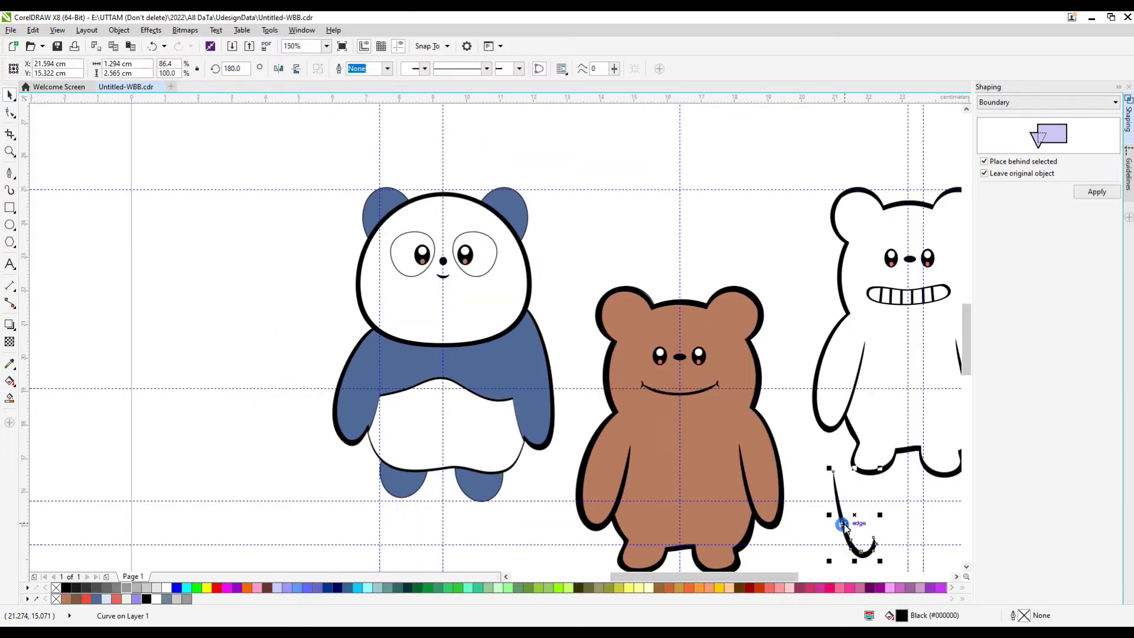
scroll(514, 424, "up", 2)
left_click(546, 462)
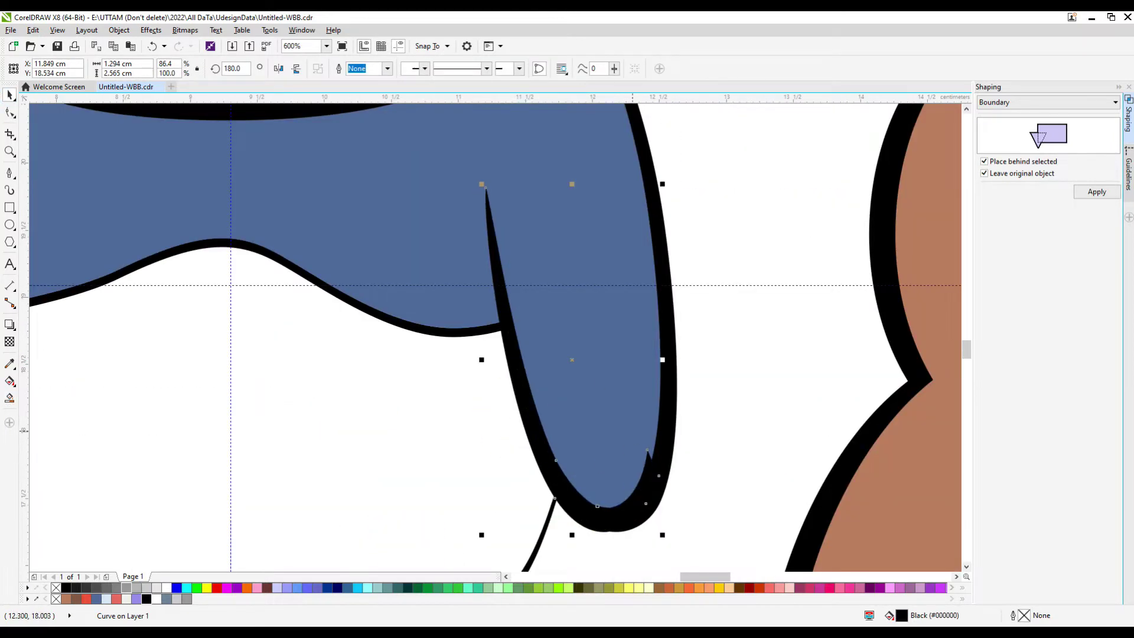
key("F10")
scroll(644, 467, "up", 1)
scroll(650, 518, "down", 2)
- Mirror a copy of the arm line onto the panda's left arm, fit its lower end and merge it into the body outline
key("space")
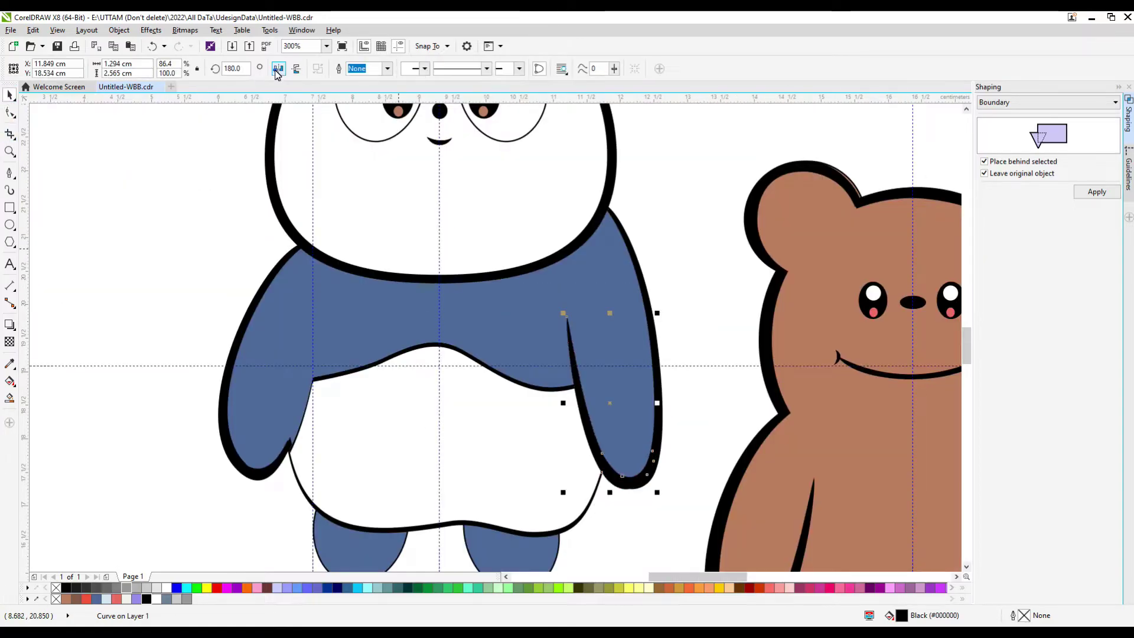
left_click(299, 441)
key("F10")
scroll(286, 434, "up", 2)
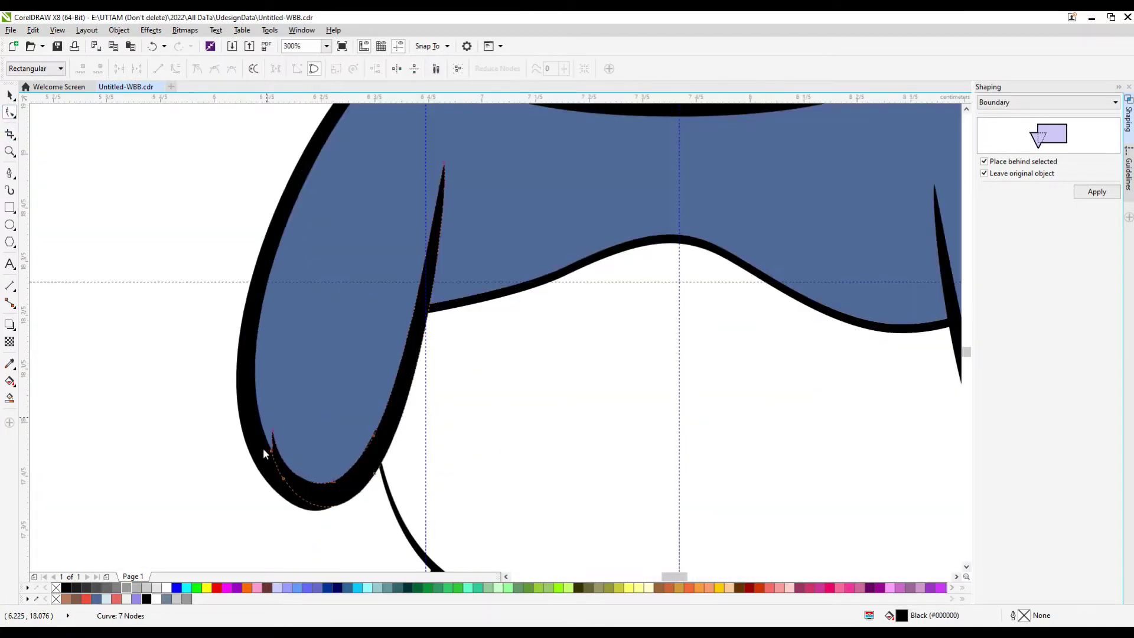
key("space")
left_click(455, 299)
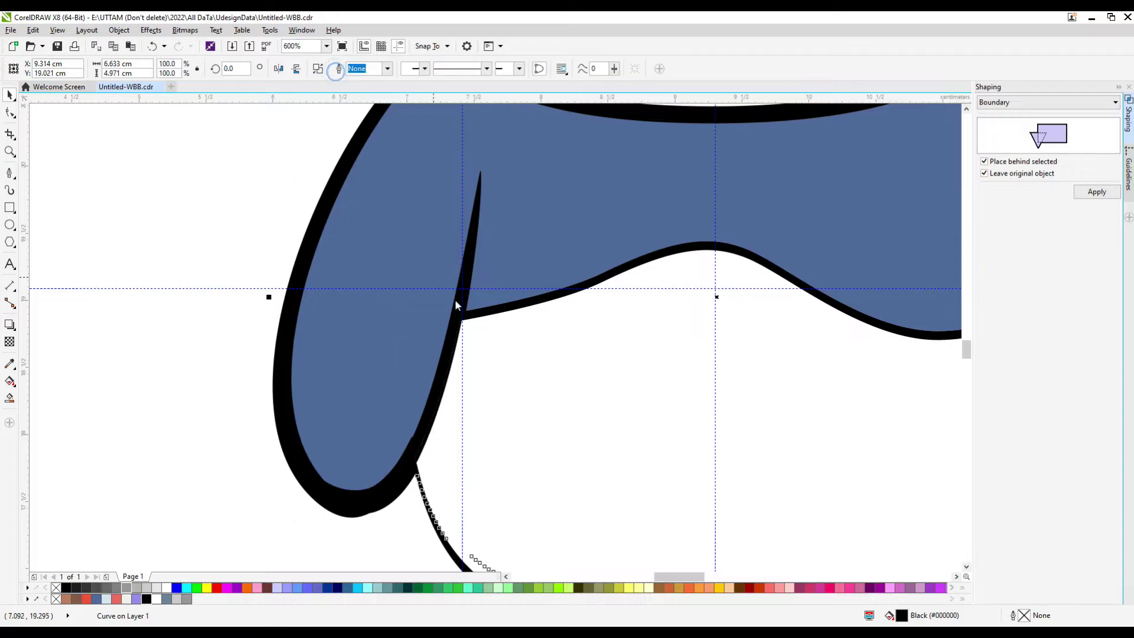
- Try shifting the panda's white belly to X 9.453 cm and Y 18.017 cm to expose more of the body outline
scroll(501, 396, "down", 2)
scroll(449, 393, "up", 2)
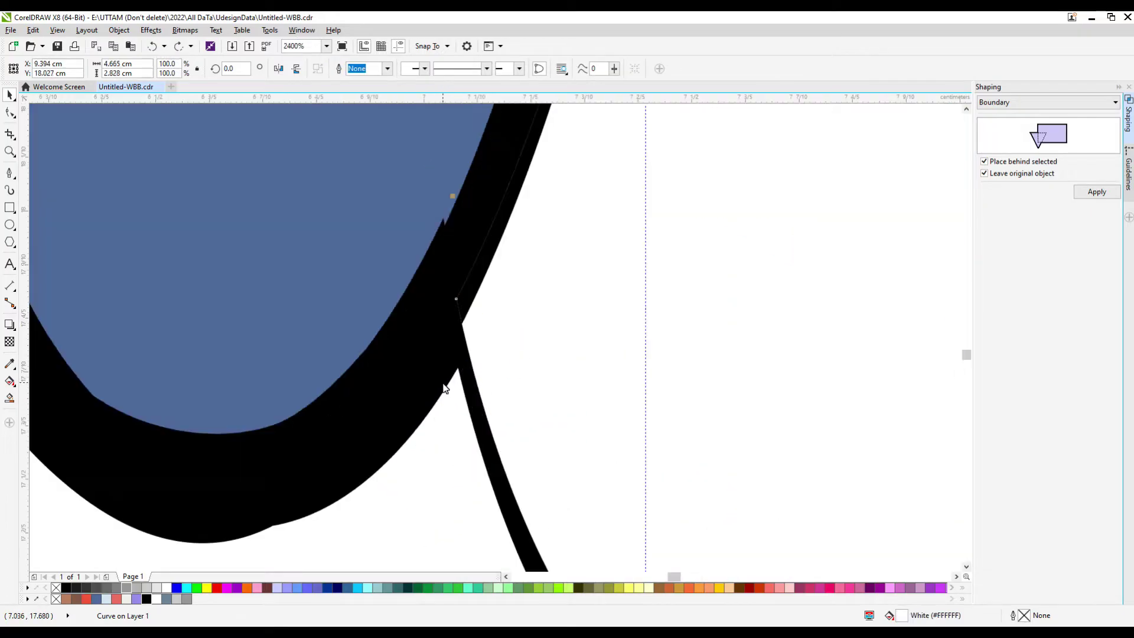
scroll(533, 401, "down", 2)
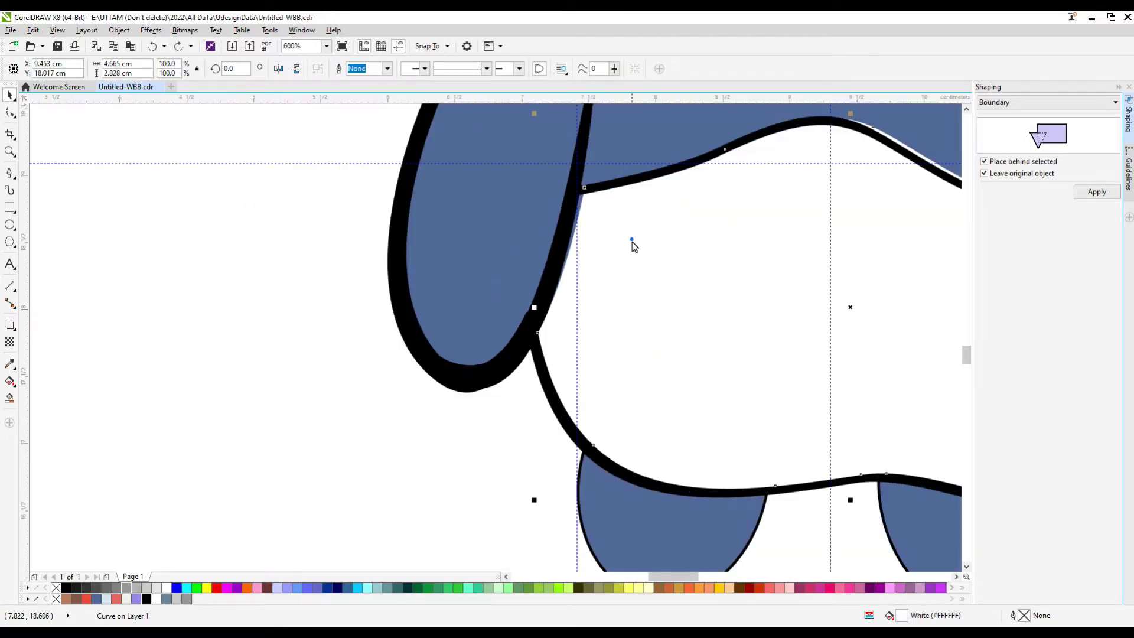
- Colour the panda's body outline light grey (R230 G230 B230) and reposition the white belly at X 9.394 cm and Y 18.027 cm
scroll(484, 381, "down", 2)
left_click(493, 363)
scroll(493, 364, "up", 1)
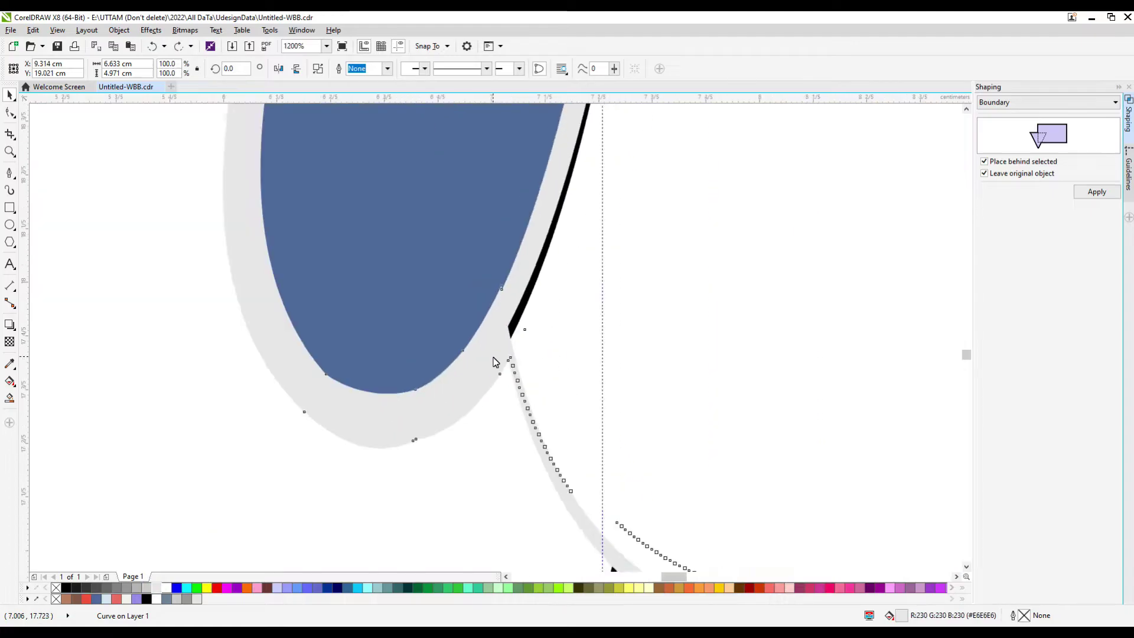
scroll(496, 361, "down", 1)
left_click(546, 388)
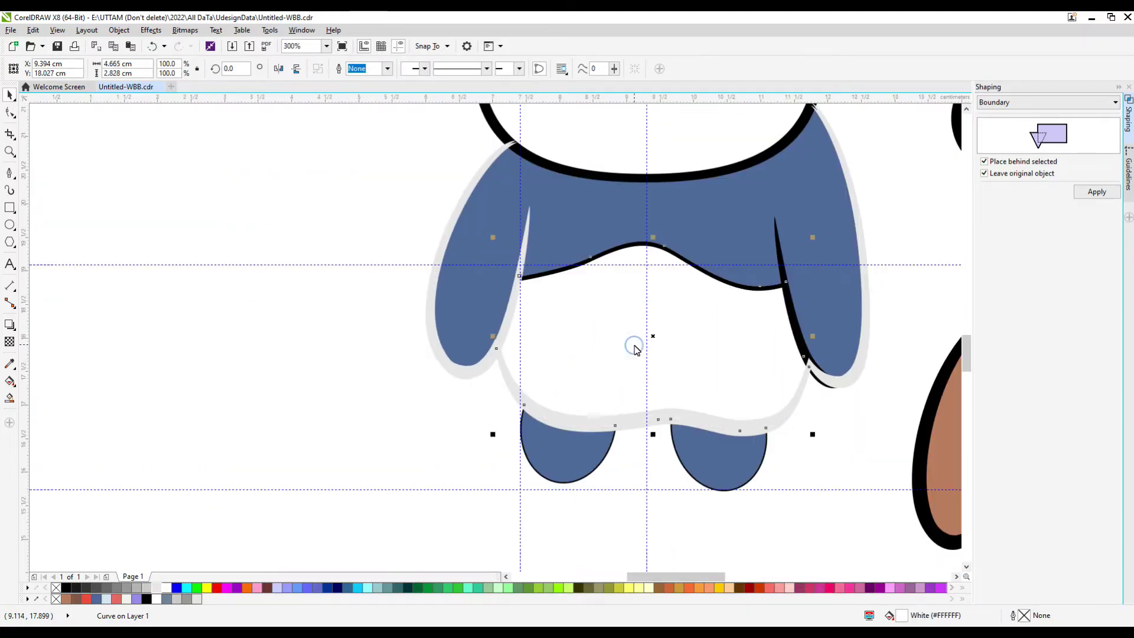
- Weld the two selected outline pieces and tidy the outline's nodes where the panda's left-hand arm meets the belly curve
scroll(555, 427, "up", 3)
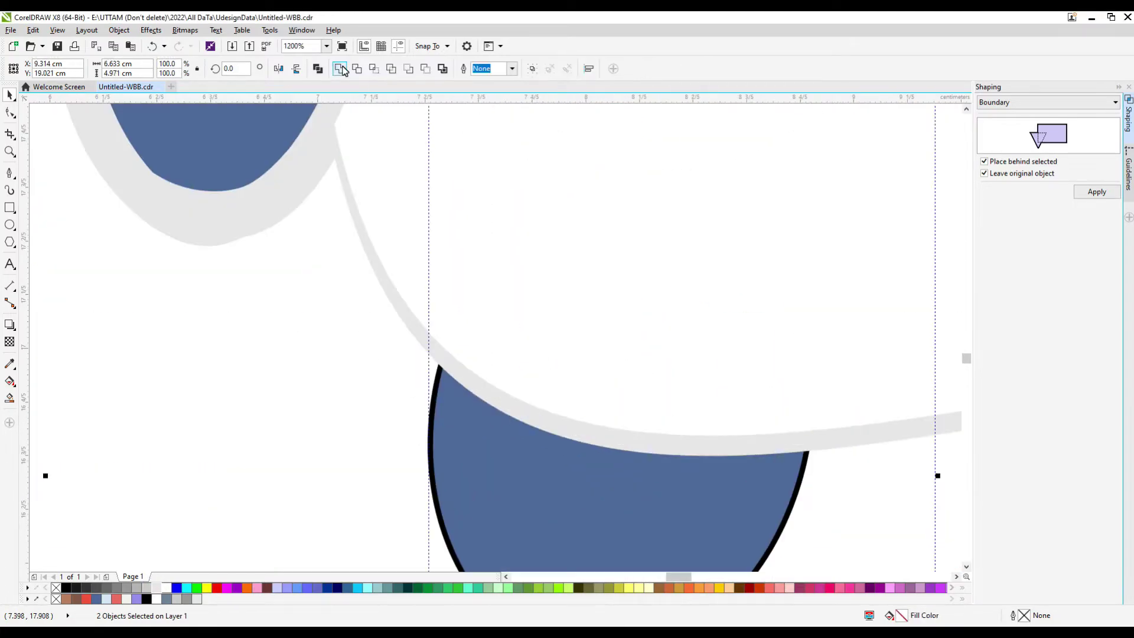
scroll(534, 329, "down", 3)
key("F10")
scroll(532, 322, "up", 4)
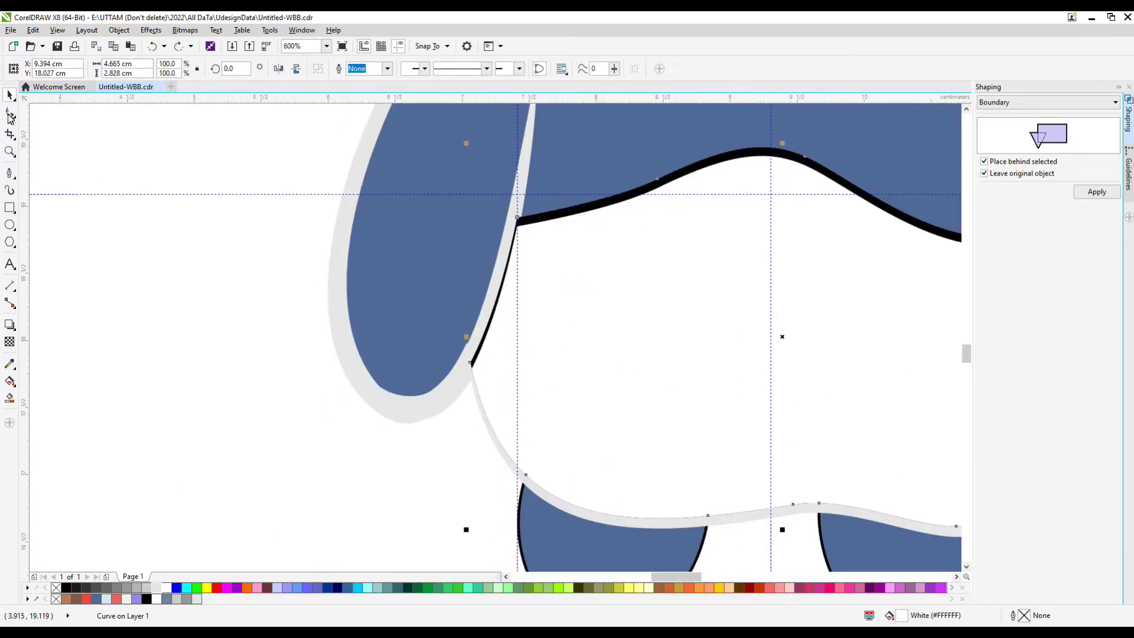
scroll(522, 367, "down", 4)
scroll(547, 337, "up", 3)
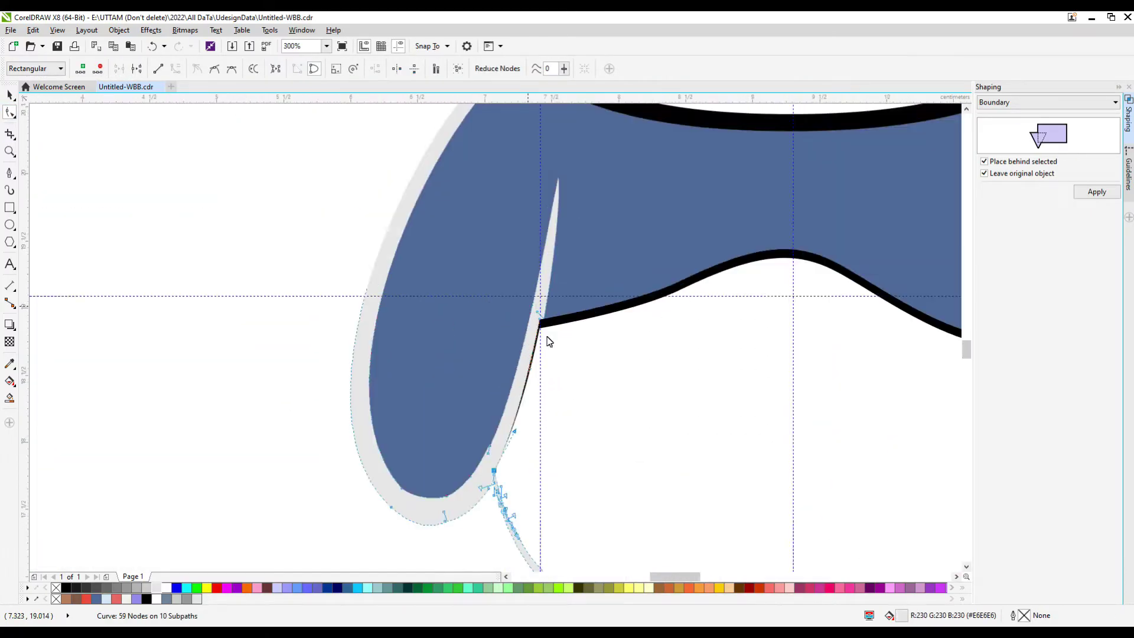
left_click(533, 455)
scroll(533, 457, "down", 2)
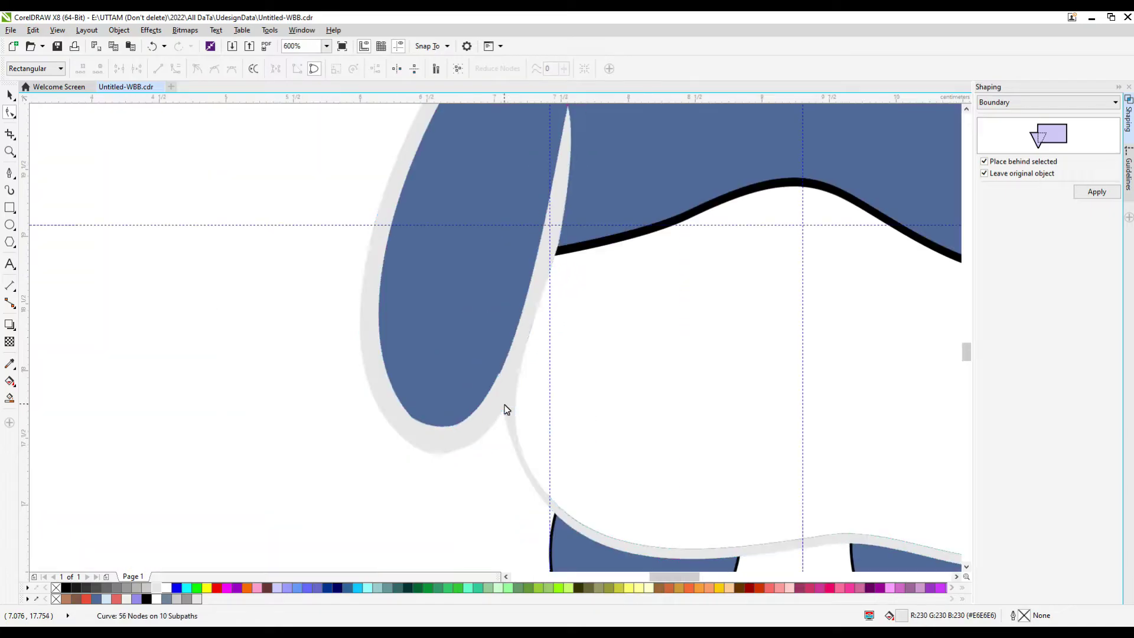
- Fill the panda's body outline with black and check where both arms join the belly
left_click(147, 601)
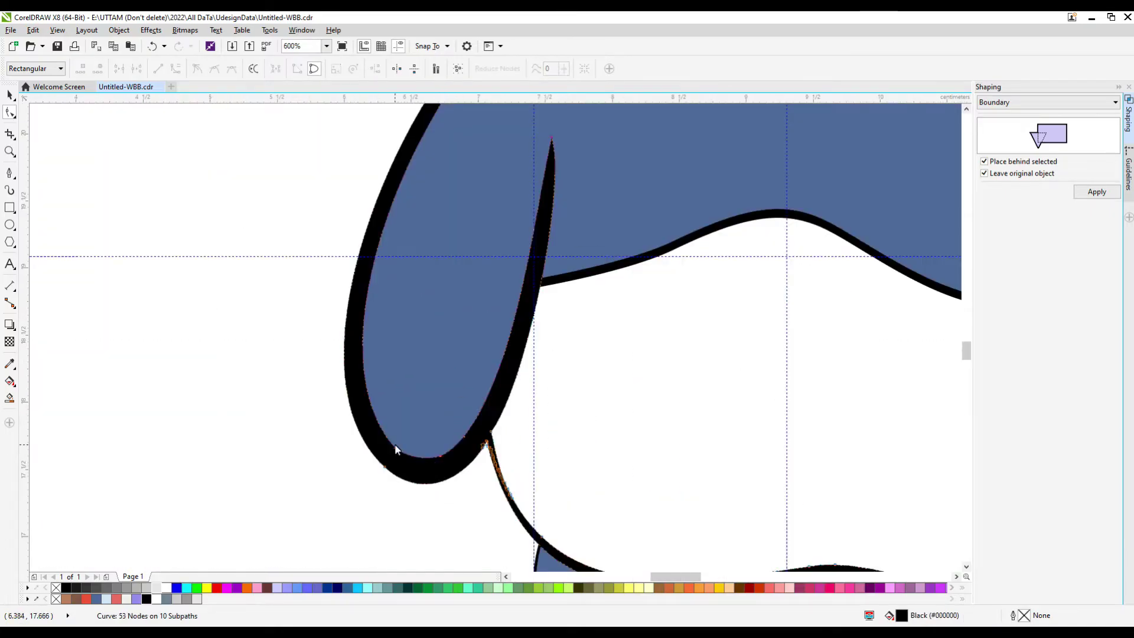
scroll(440, 458, "down", 2)
scroll(779, 466, "up", 3)
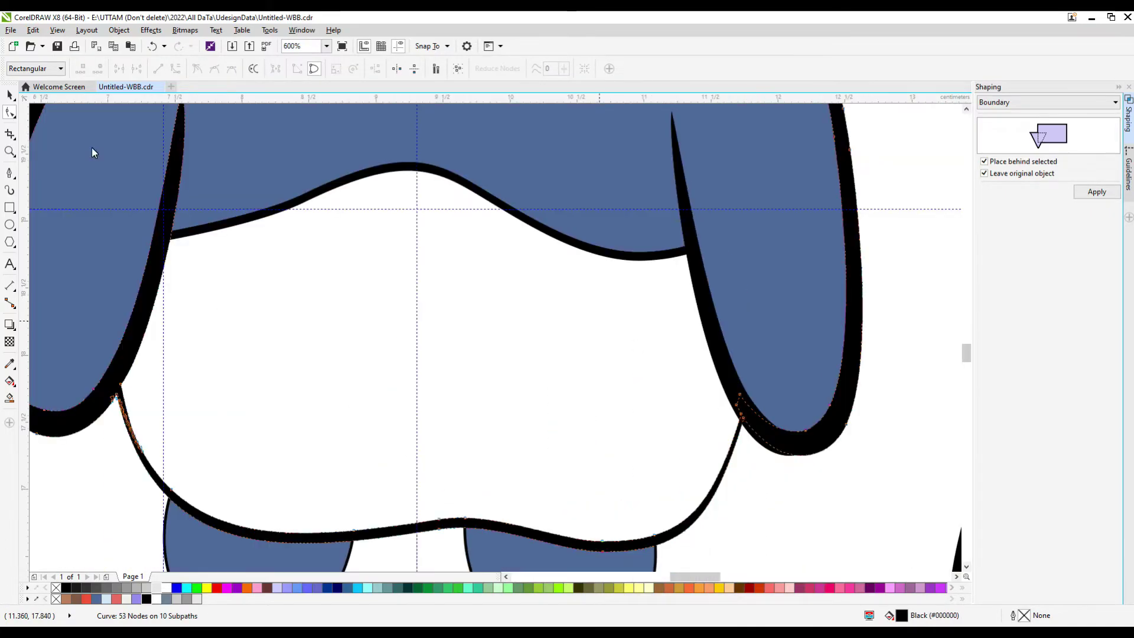
- Clean up the outline nodes where the panda's belly curve meets both arms
key("space")
scroll(721, 375, "up", 1)
scroll(737, 368, "down", 2)
key("space")
scroll(737, 368, "up", 1)
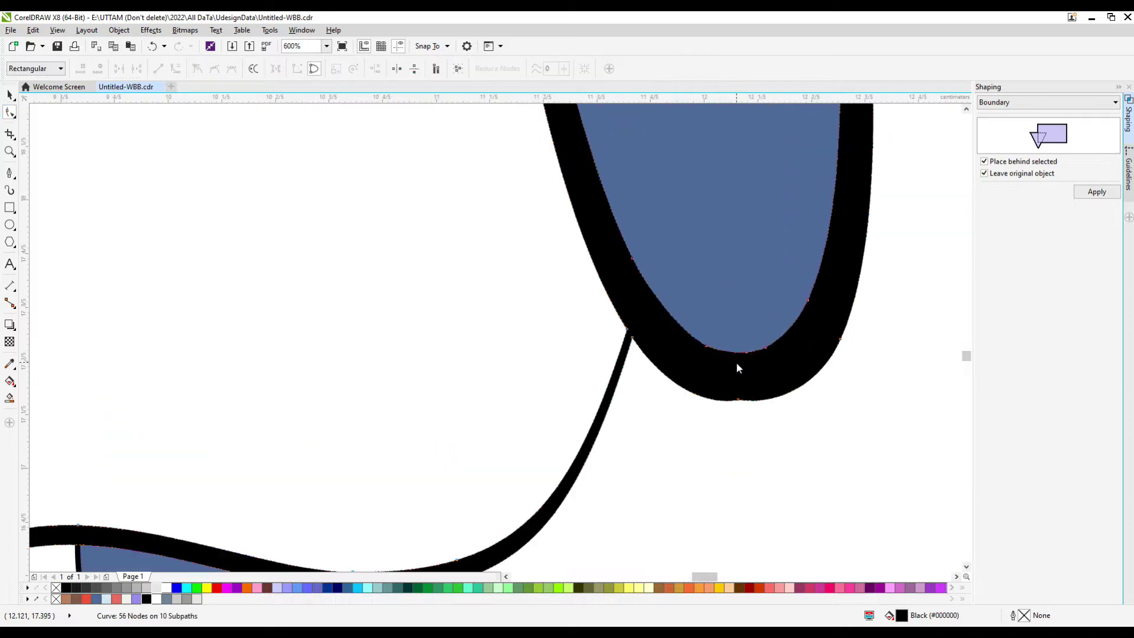
scroll(723, 385, "down", 2)
- Remove the outline of the panda's two ears and add an enlarged black copy, about 5.1 by 1.66 cm, behind them
key("F7")
scroll(513, 276, "up", 5)
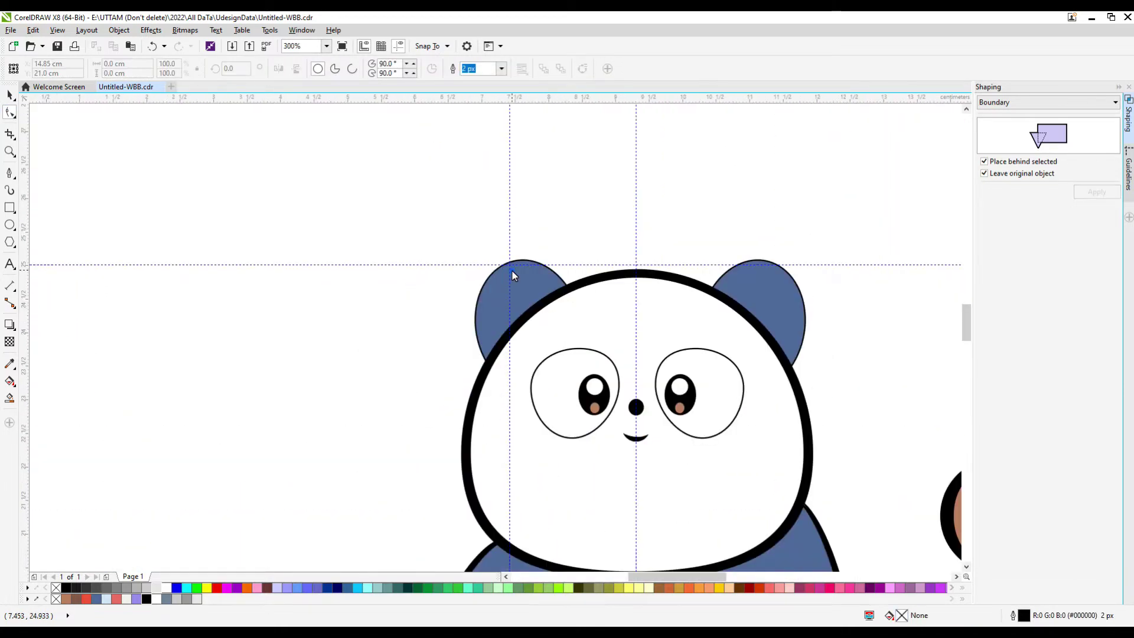
left_click(7, 104)
left_click(353, 81)
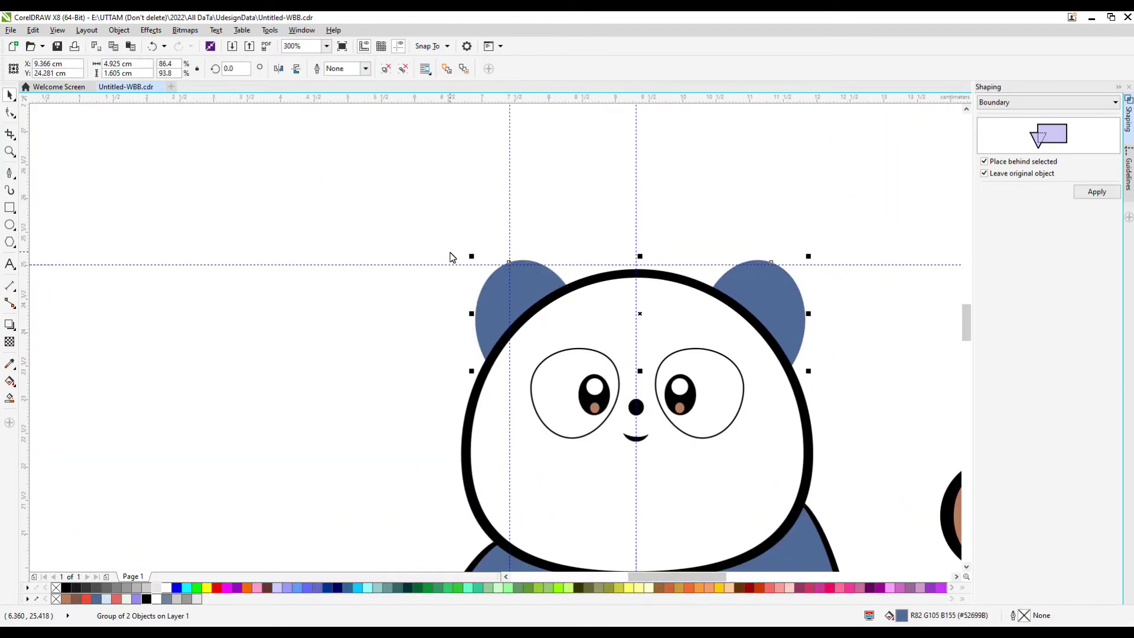
right_click(147, 599)
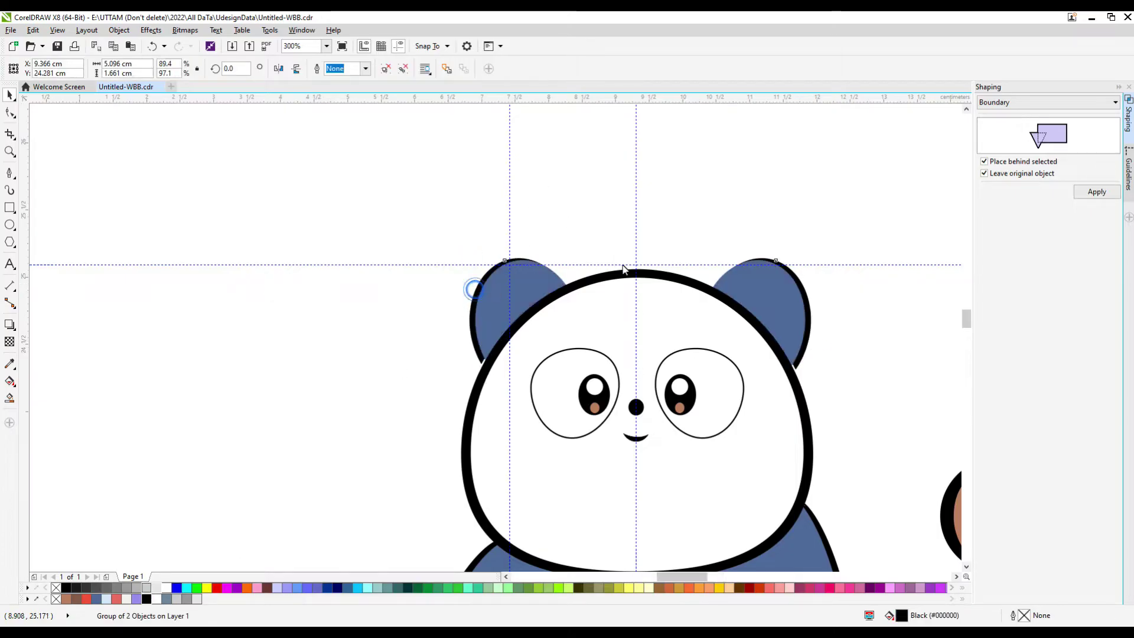
- Resize and reposition the black shape behind the panda's left ear to about 1.6 by 1.66 cm as a thick outline
scroll(624, 269, "up", 2)
left_click(372, 291, "ctrl")
left_click_drag(531, 367, 543, 369)
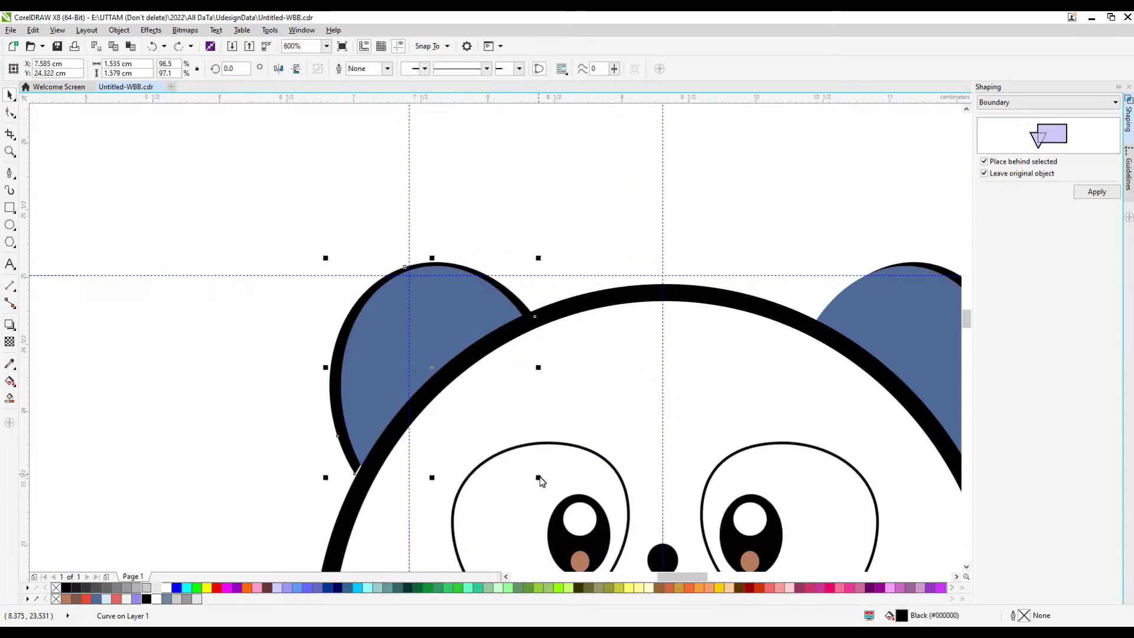
scroll(413, 241, "up", 2)
left_click(438, 296)
scroll(581, 338, "down", 4)
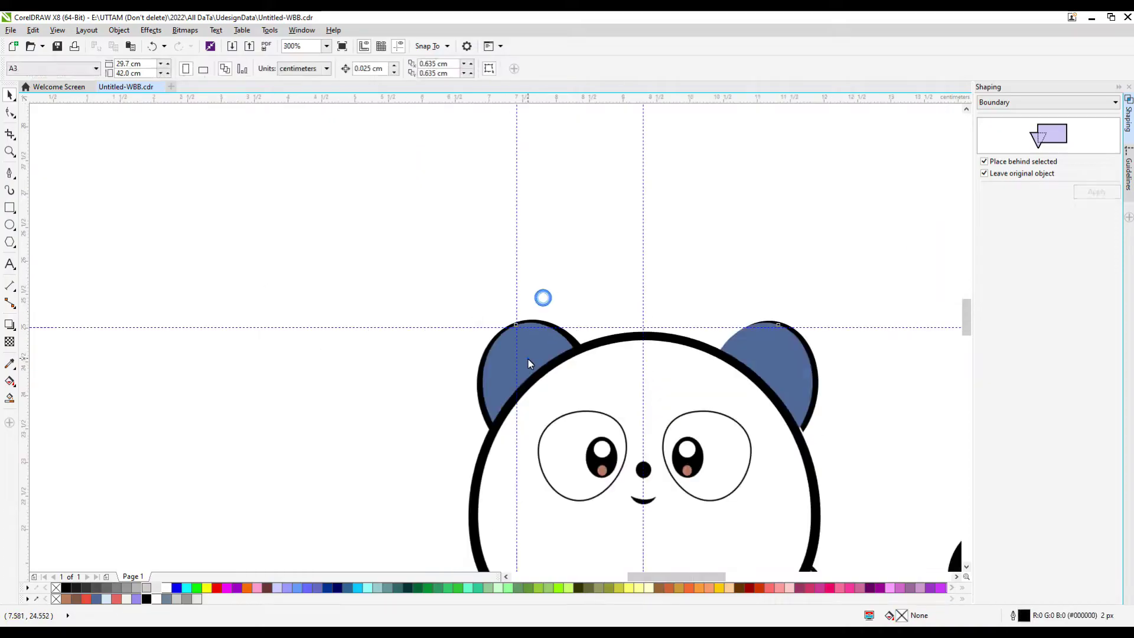
left_click(467, 342, "ctrl")
scroll(483, 275, "down", 2)
scroll(483, 275, "up", 2)
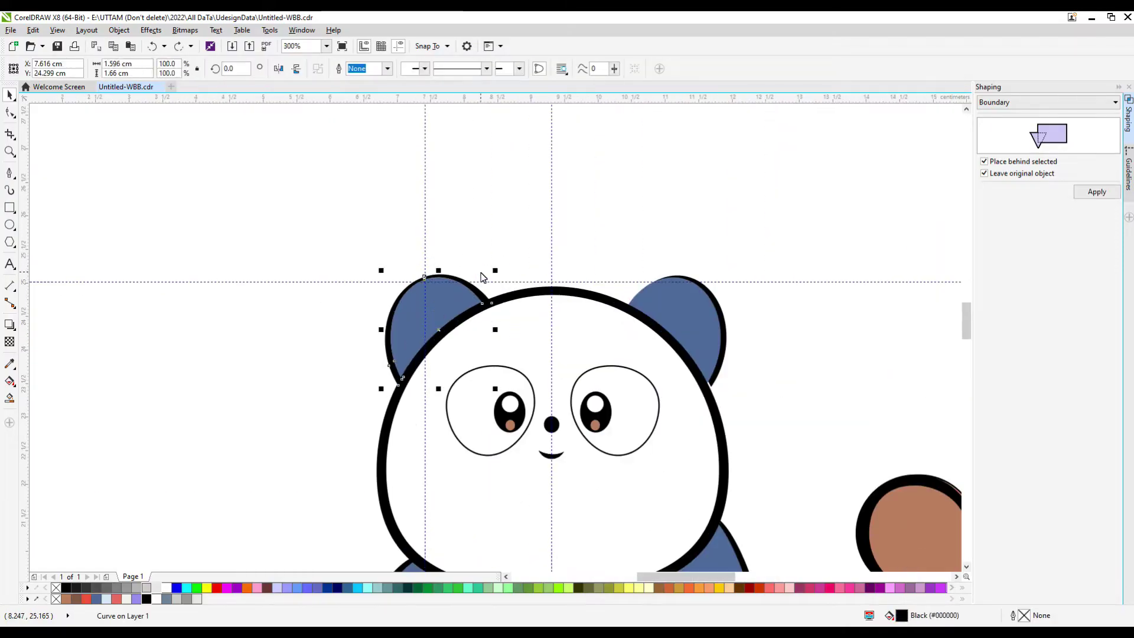
- Resize and align the black shape behind the panda's right ear so it forms a thick outline down to the head
left_click(679, 307, "ctrl")
scroll(624, 263, "up", 2)
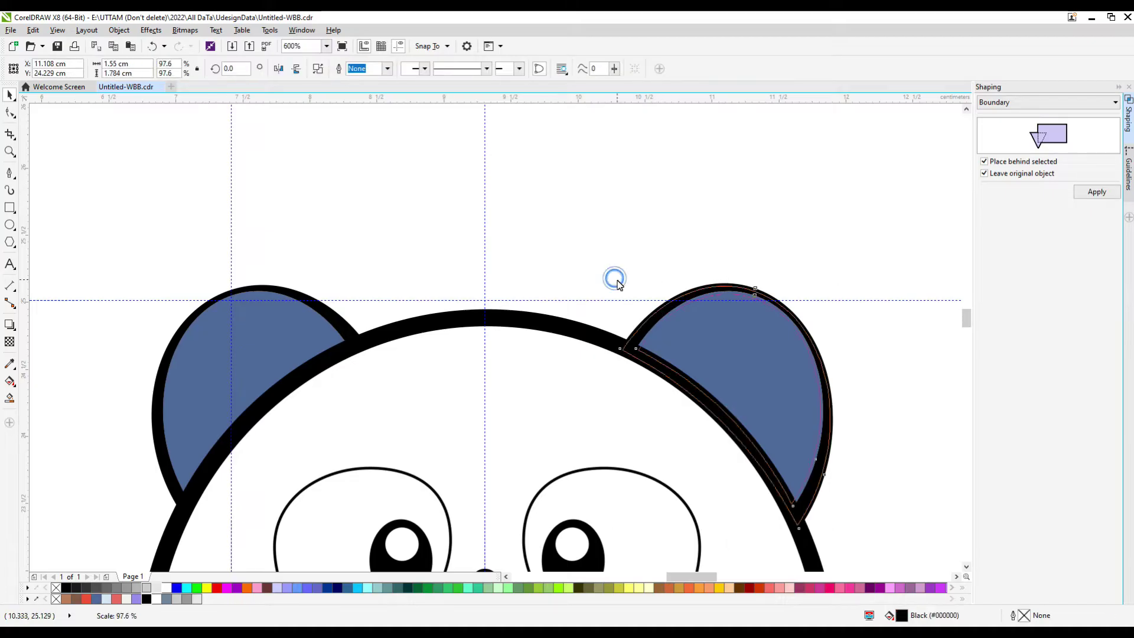
left_click(313, 303, "ctrl")
scroll(593, 213, "down", 4)
- Thicken the outline of the panda's left eye patch using a slightly enlarged black copy behind the white shape
left_click(558, 319, "ctrl")
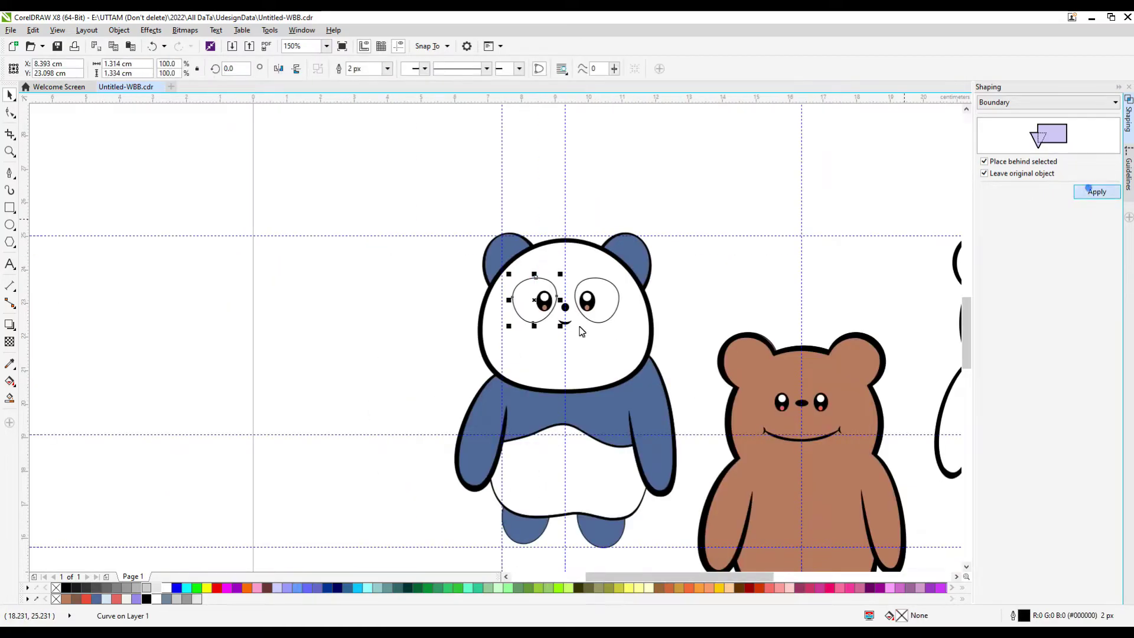
left_click(387, 68)
left_click(358, 79)
scroll(490, 262, "up", 2)
key("ctrl+z")
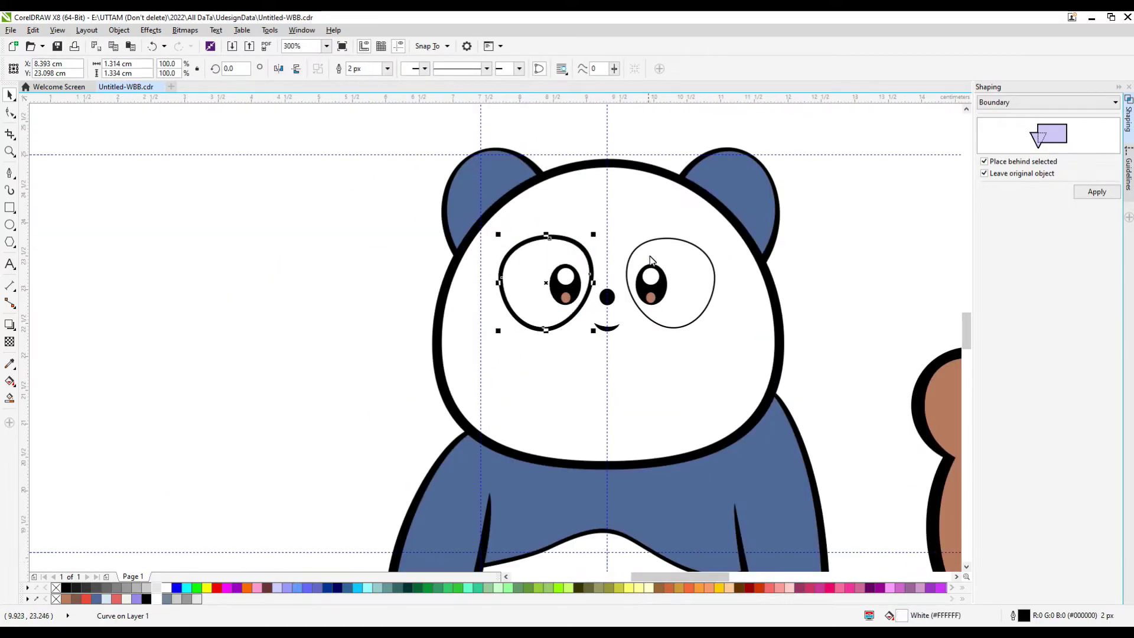
- Thicken the panda's right eye patch outline with a black copy enlarged to about 1.4 by 1.43 cm
left_click(671, 284)
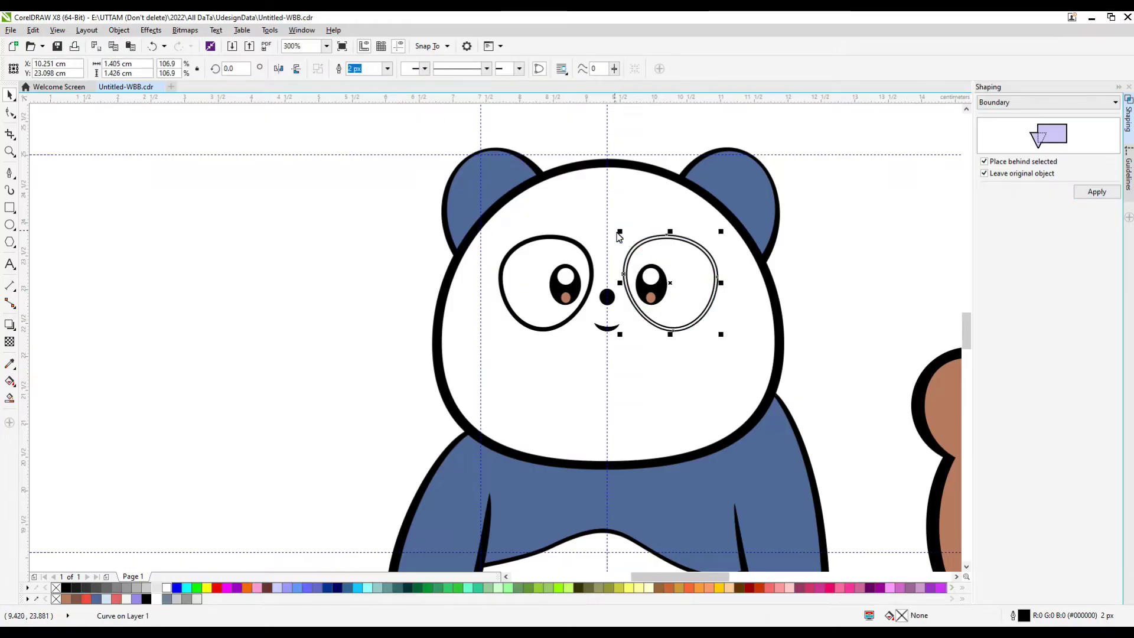
left_click(387, 69)
scroll(490, 331, "down", 4)
left_click(244, 390)
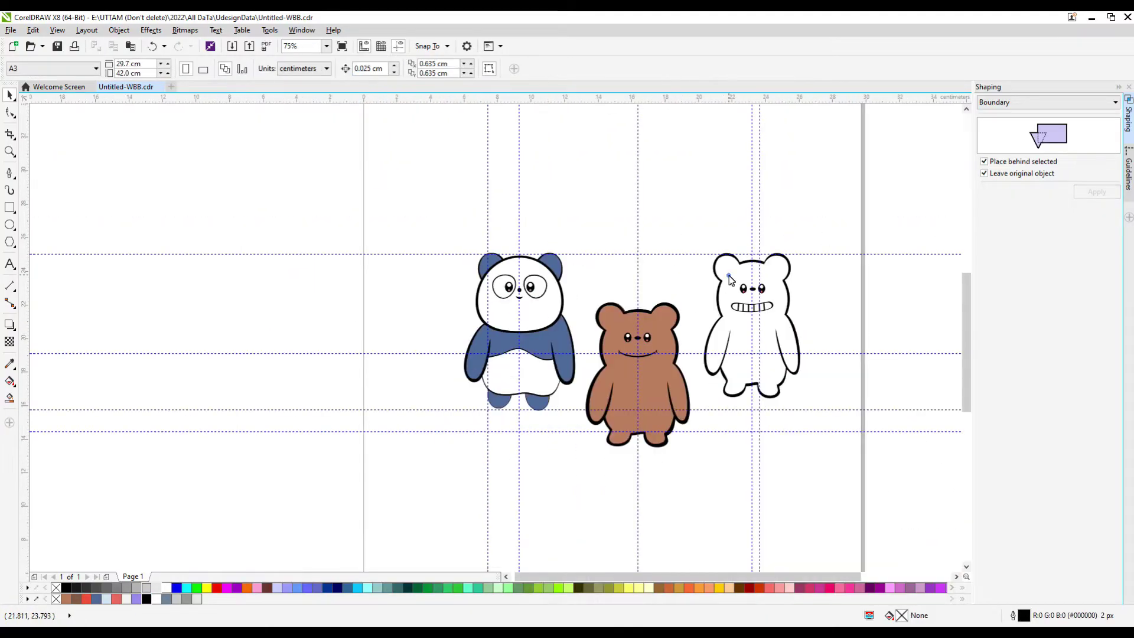
- Duplicate the small crease at the right corner of the brown bear's mouth and place the copy above its head
scroll(595, 377, "down", 2)
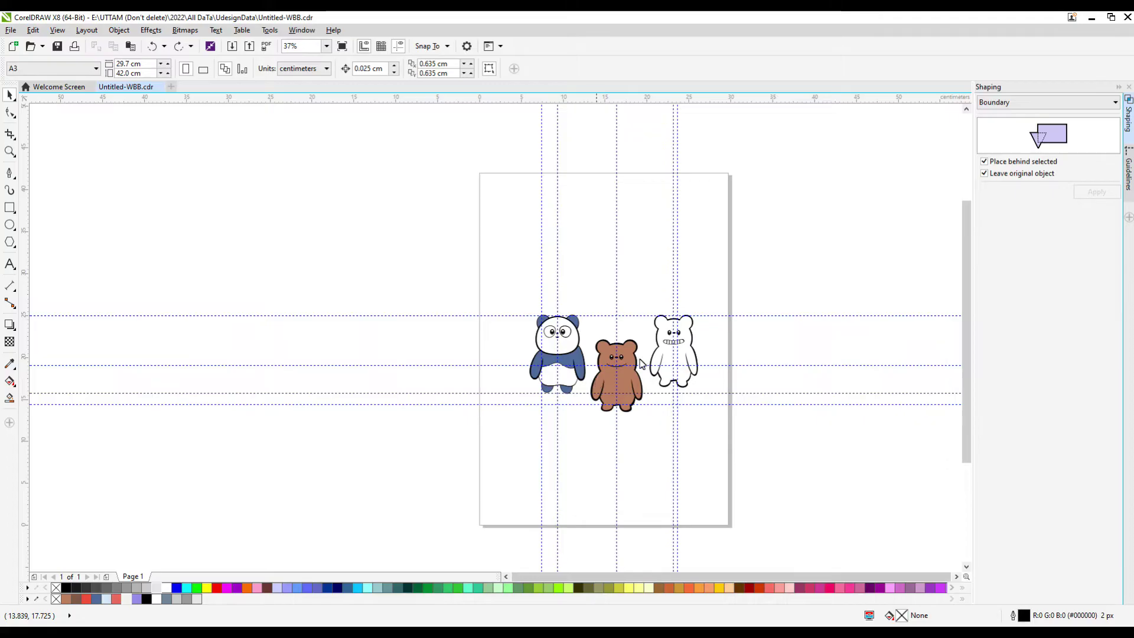
scroll(643, 414, "up", 5)
scroll(780, 331, "down", 3)
scroll(621, 366, "up", 2)
left_click(608, 378)
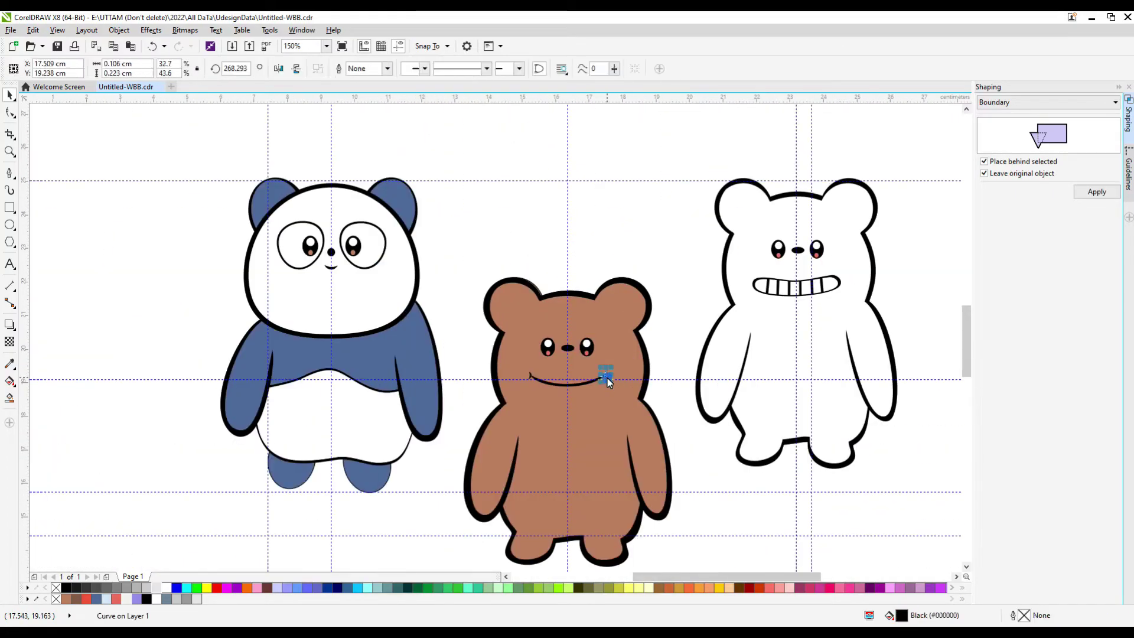
left_click_drag(607, 378, 531, 243)
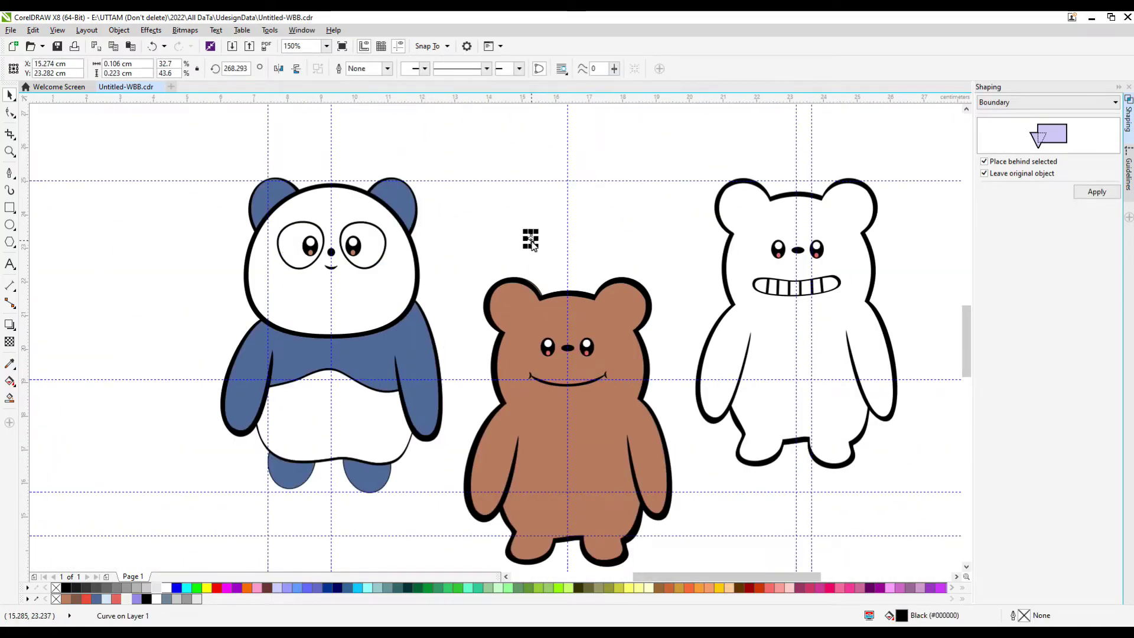
- Place the copied crease at the lower joint of the white bear's left ear and reshape it into a tapered stroke
scroll(530, 239, "up", 8)
left_click_drag(772, 234, 772, 185)
scroll(684, 235, "down", 1)
key("F10")
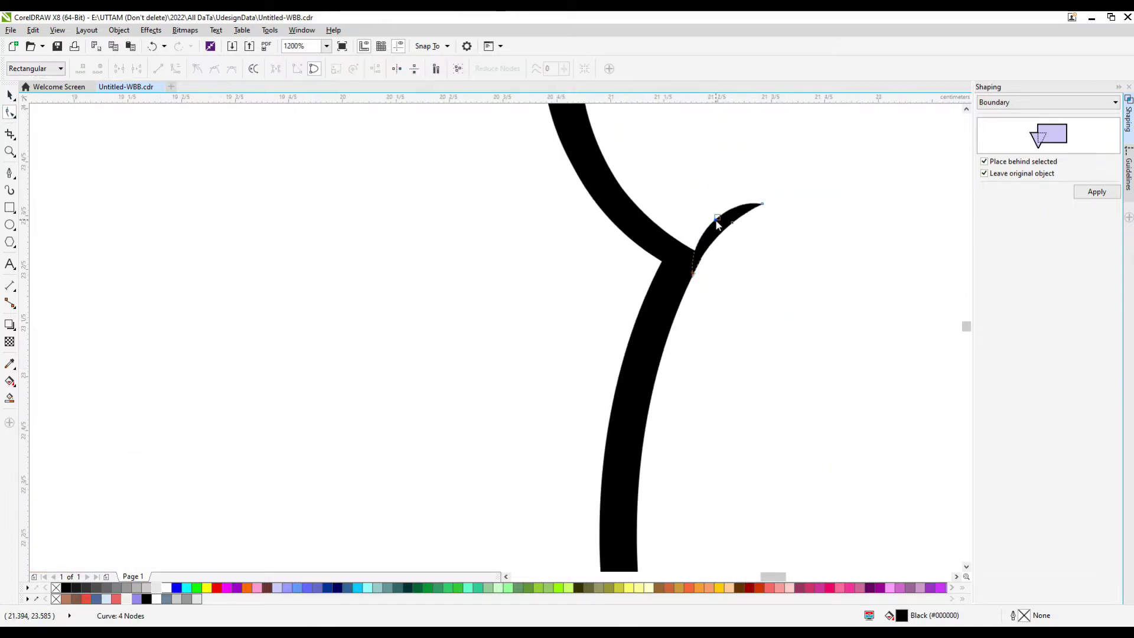
key("space")
scroll(654, 302, "down", 2)
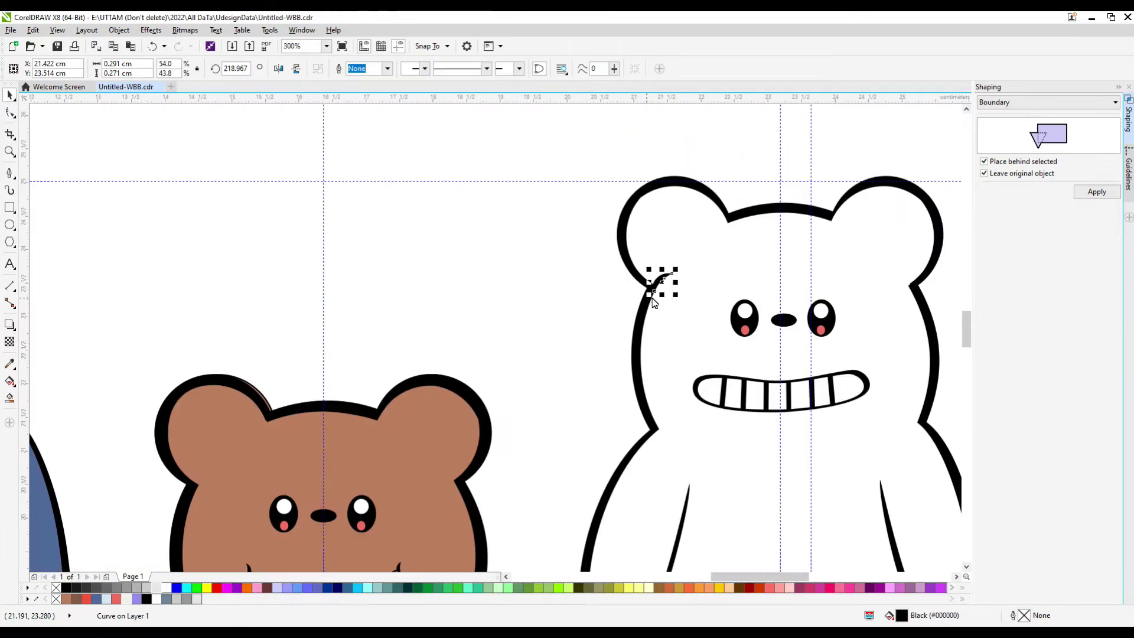
- Duplicate the crease onto the upper joint of the white bear's left ear and rotate it to about 45.6 degrees
scroll(666, 267, "up", 1)
left_click_drag(666, 267, 602, 298)
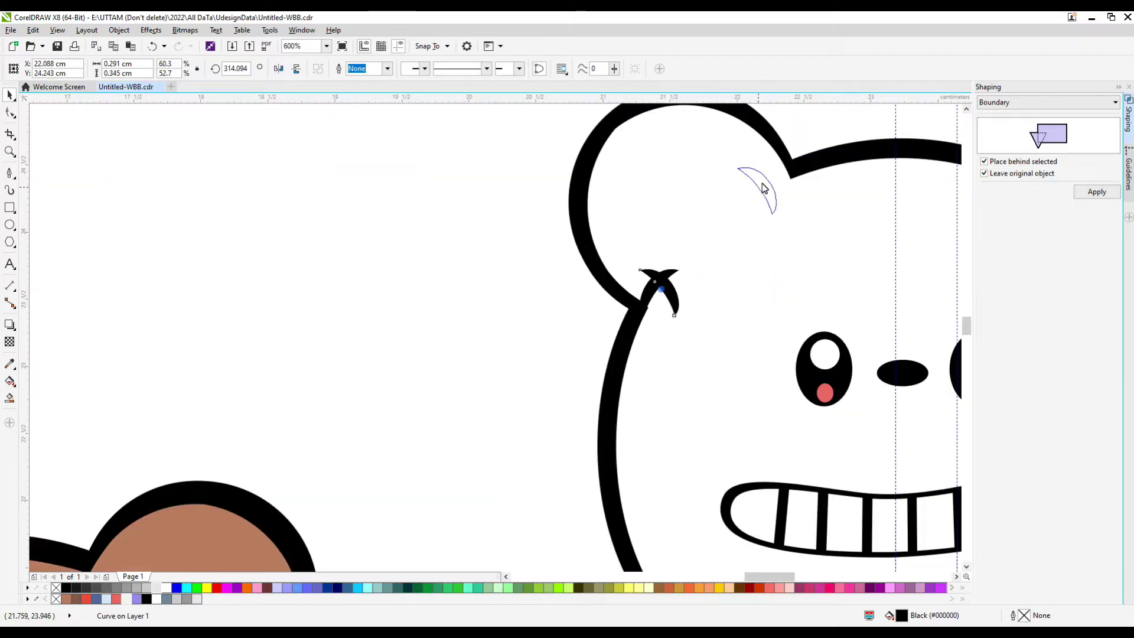
left_click_drag(762, 187, 795, 168)
scroll(786, 166, "up", 1)
left_click(786, 171)
left_click_drag(835, 233, 831, 262)
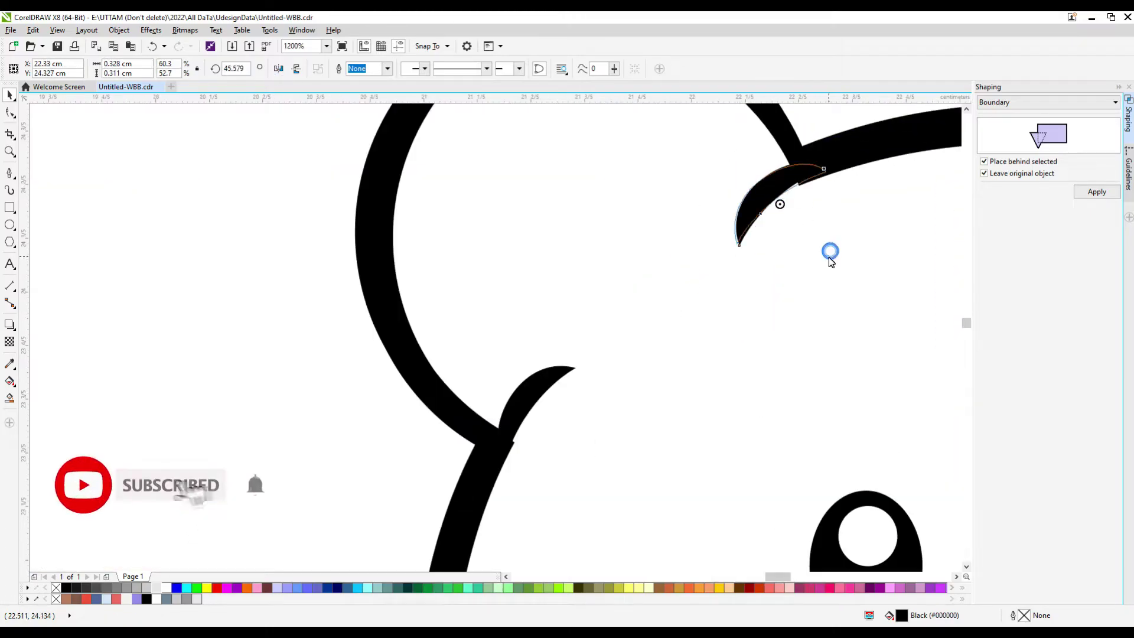
- Adjust the nodes of the lower crease on the white bear's left ear so its base overlaps the head outline
scroll(831, 262, "down", 2)
key("space")
scroll(644, 272, "up", 2)
left_click(644, 272)
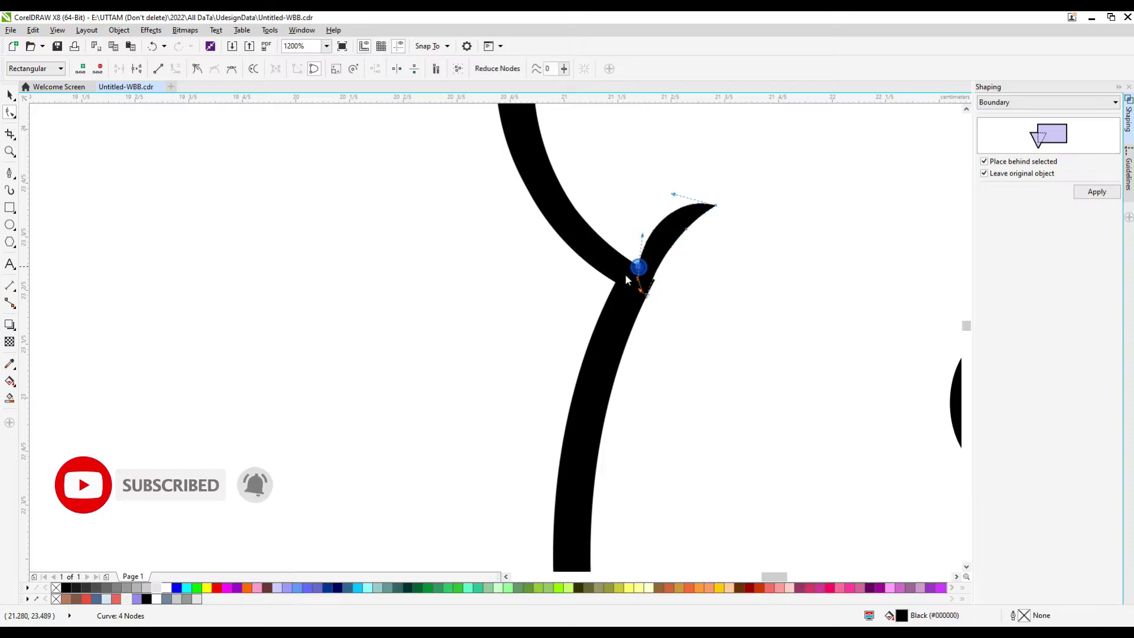
scroll(626, 280, "down", 2)
scroll(773, 145, "up", 2)
left_click_drag(773, 145, 783, 131)
scroll(619, 258, "down", 3)
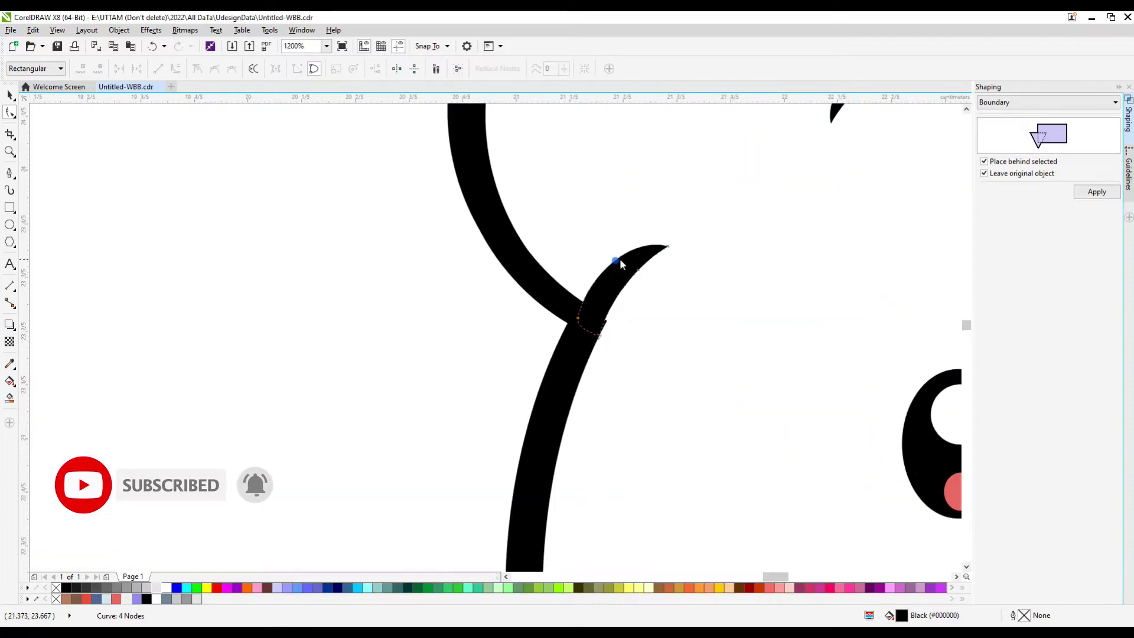
- Rotate the upper crease at the white bear's left ear to about 29.5 degrees and align it with the head outline
scroll(582, 298, "up", 1)
left_click(10, 95)
scroll(655, 230, "up", 1)
left_click(655, 232)
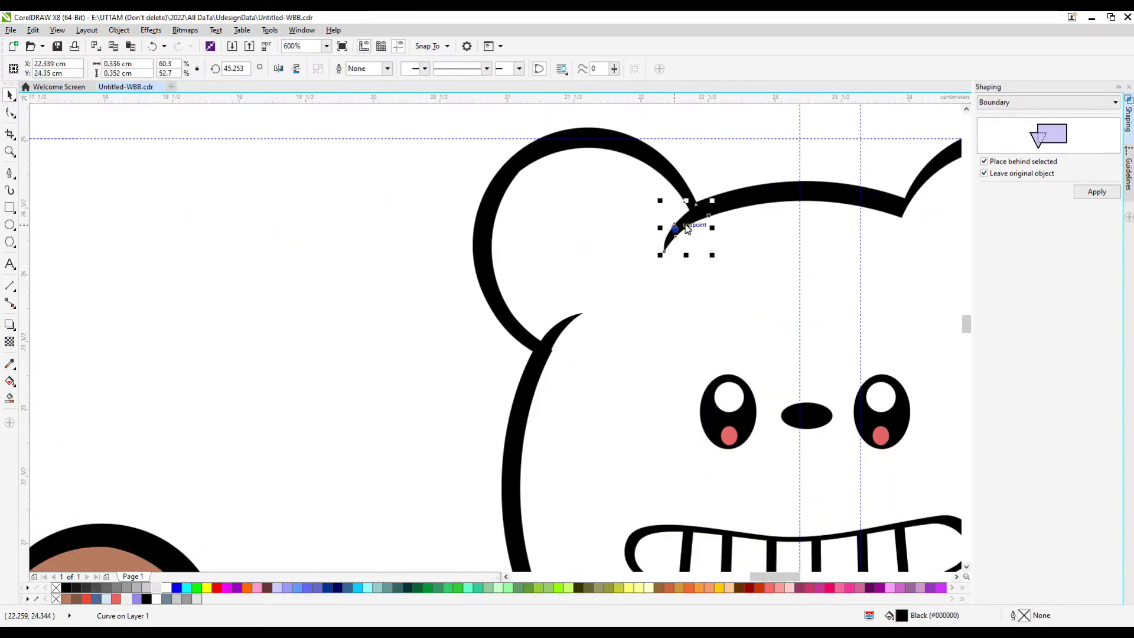
left_click(659, 228)
left_click(653, 234)
scroll(655, 229, "up", 2)
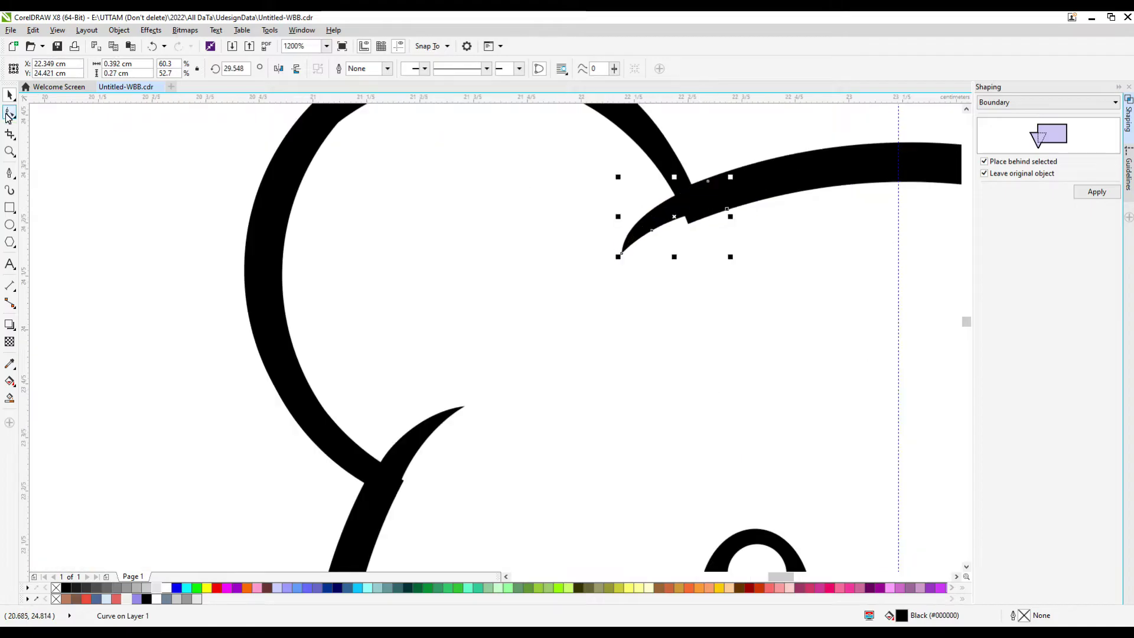
- Reshape the nodes of the upper crease so its lower edge blends into the top of the white bear's head outline
left_click(9, 113)
scroll(692, 222, "up", 1)
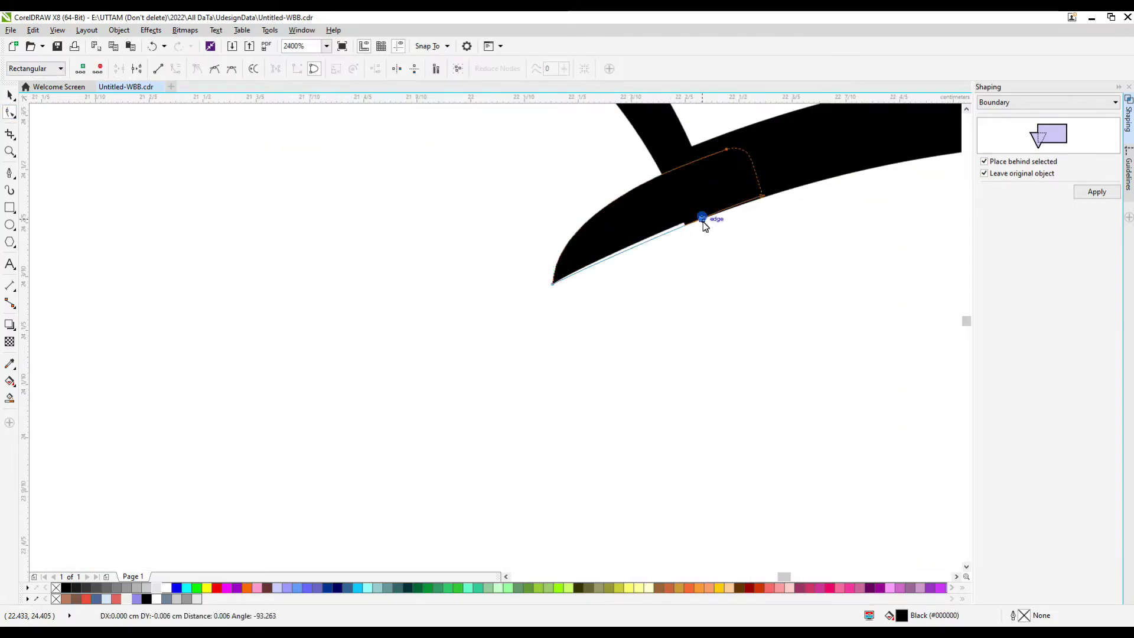
scroll(660, 177, "down", 3)
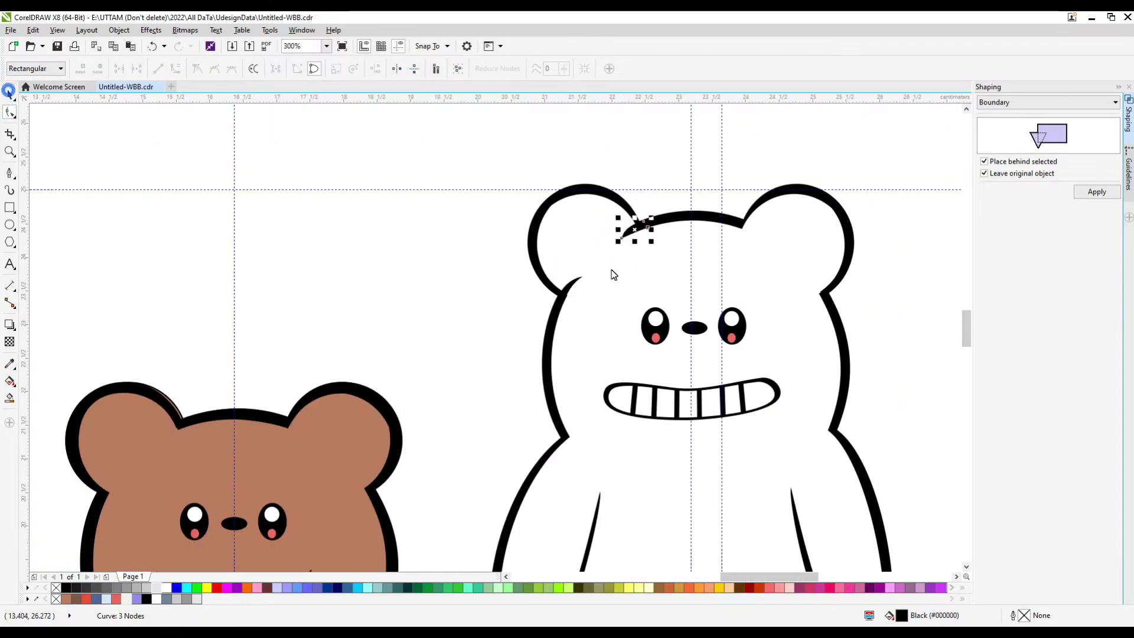
key("space")
- Reshape the inner edge of the lower crease at the white bear's left ear to flow into the side of the head
scroll(614, 274, "up", 2)
left_click(526, 301)
key("space")
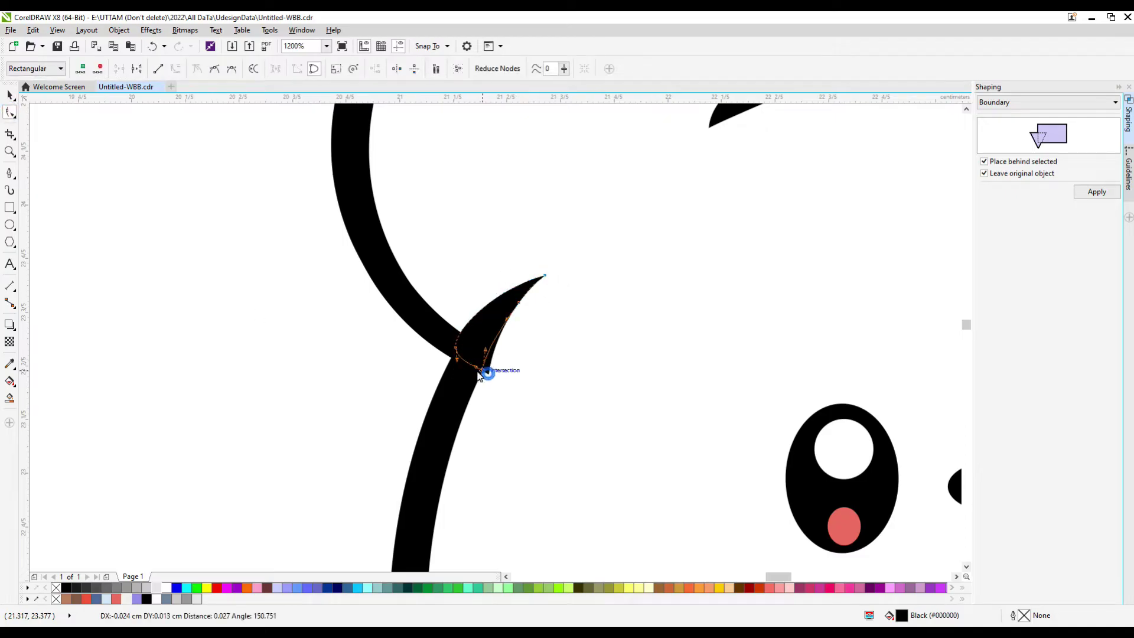
scroll(505, 295, "up", 1)
scroll(489, 355, "down", 4)
scroll(499, 343, "up", 1)
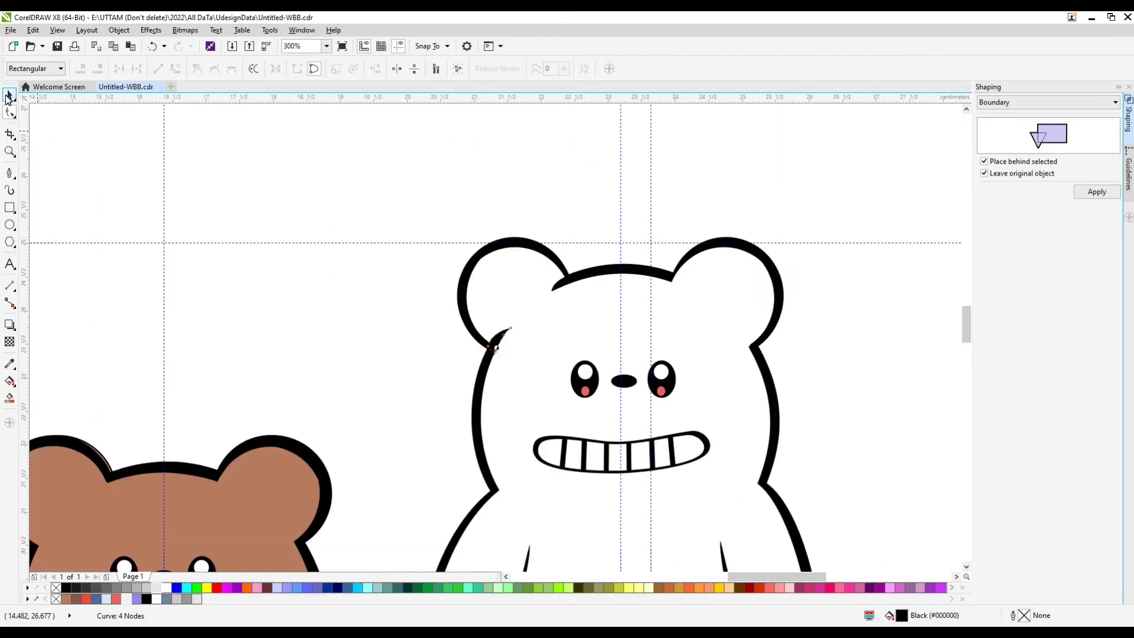
- Mirror copies of both ear creases onto the upper and lower joints of the white bear's right ear
key("space")
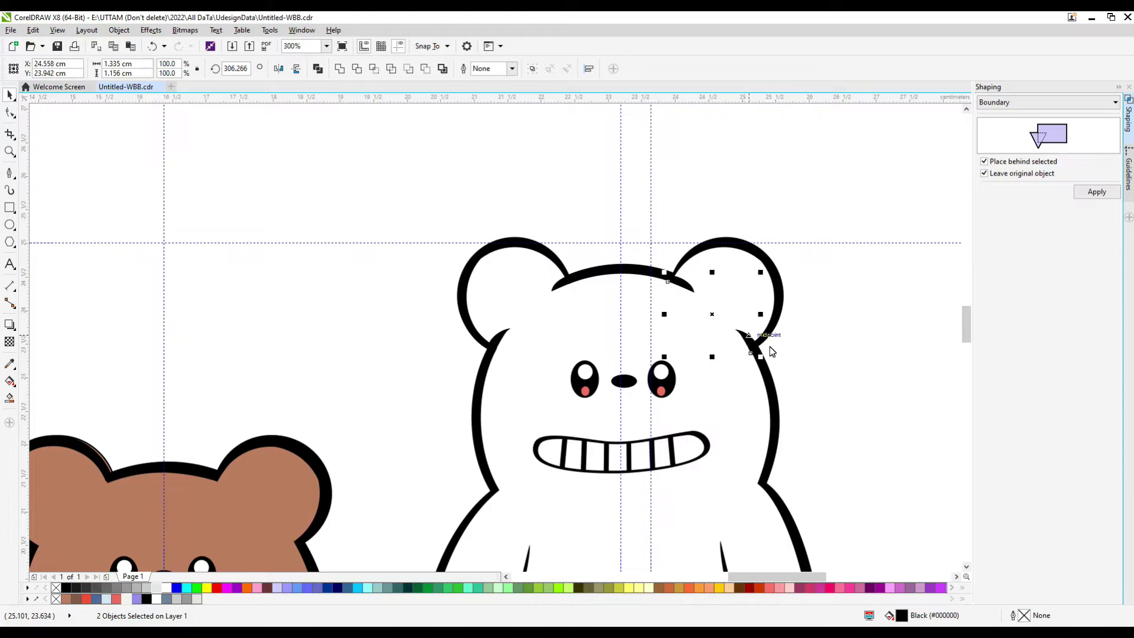
left_click(743, 339)
scroll(743, 339, "up", 2)
left_click(685, 288)
scroll(685, 288, "down", 2)
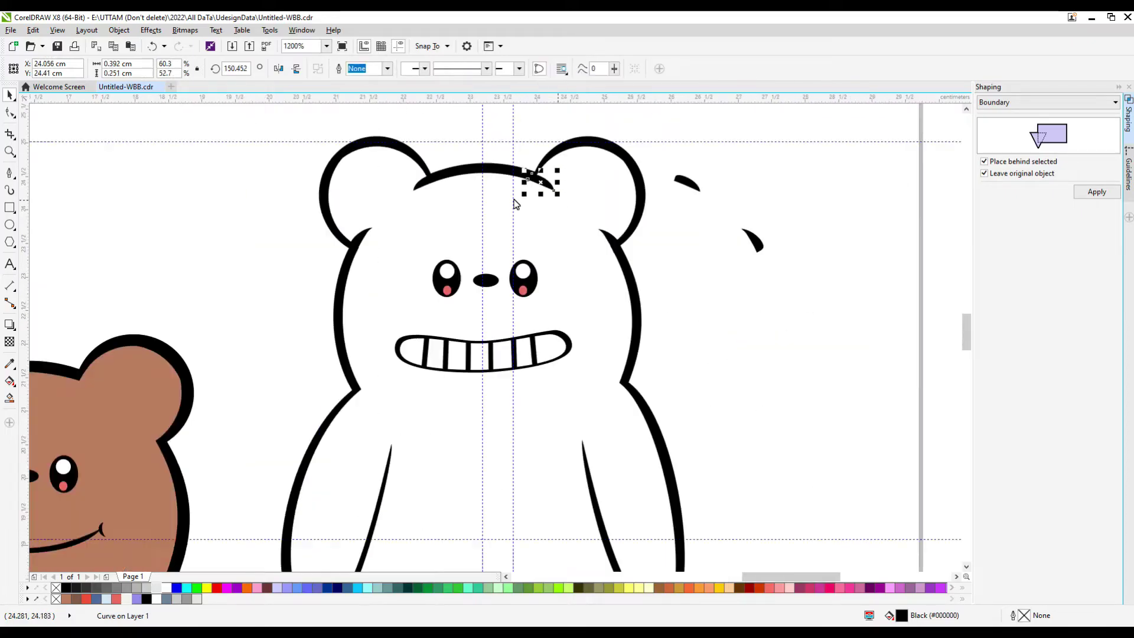
- Weld the four ear creases to the white bear's outline and remove excess nodes at the left ear's lower joint
left_click(635, 284, "shift")
key("ctrl+l")
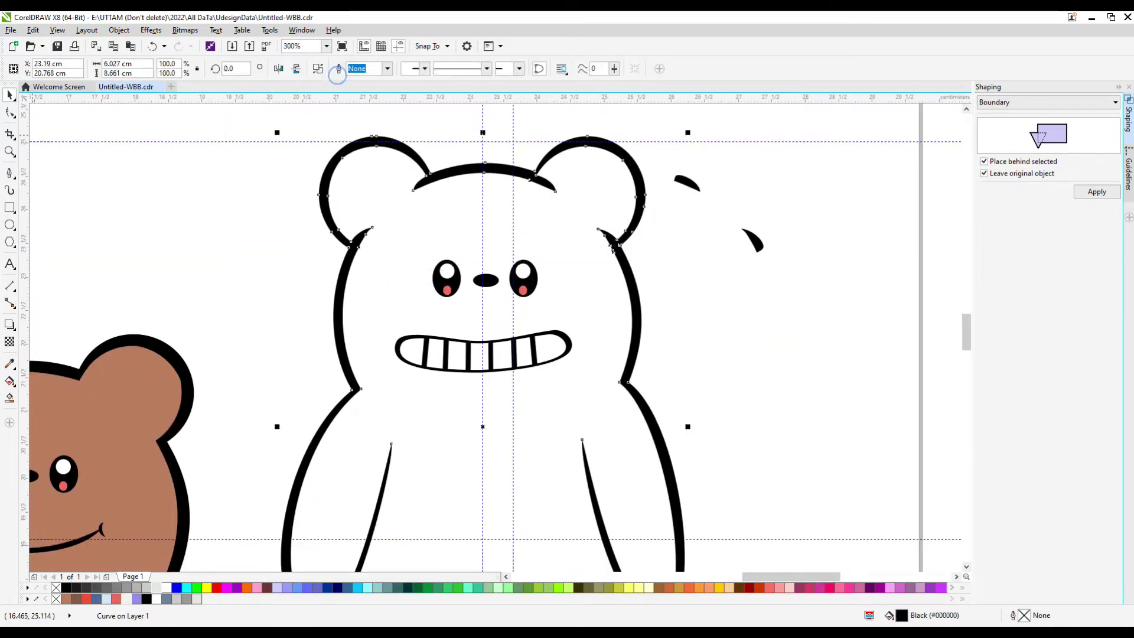
key("space")
scroll(345, 256, "up", 2)
scroll(311, 323, "down", 2)
scroll(324, 304, "up", 2)
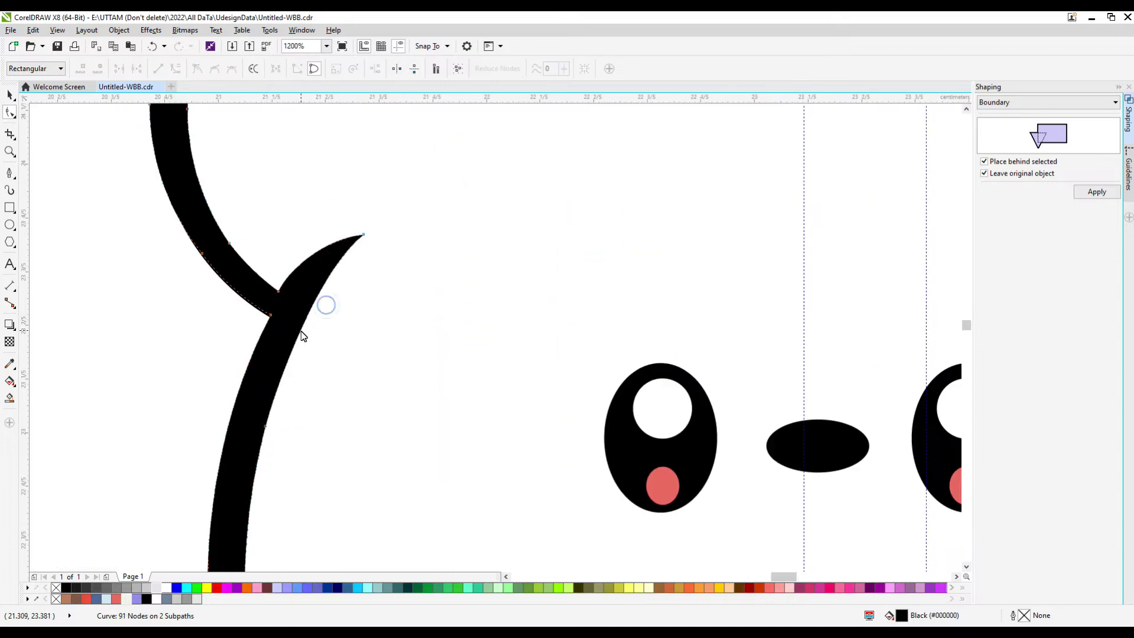
scroll(299, 270, "up", 1)
scroll(451, 176, "up", 1)
scroll(486, 280, "down", 5)
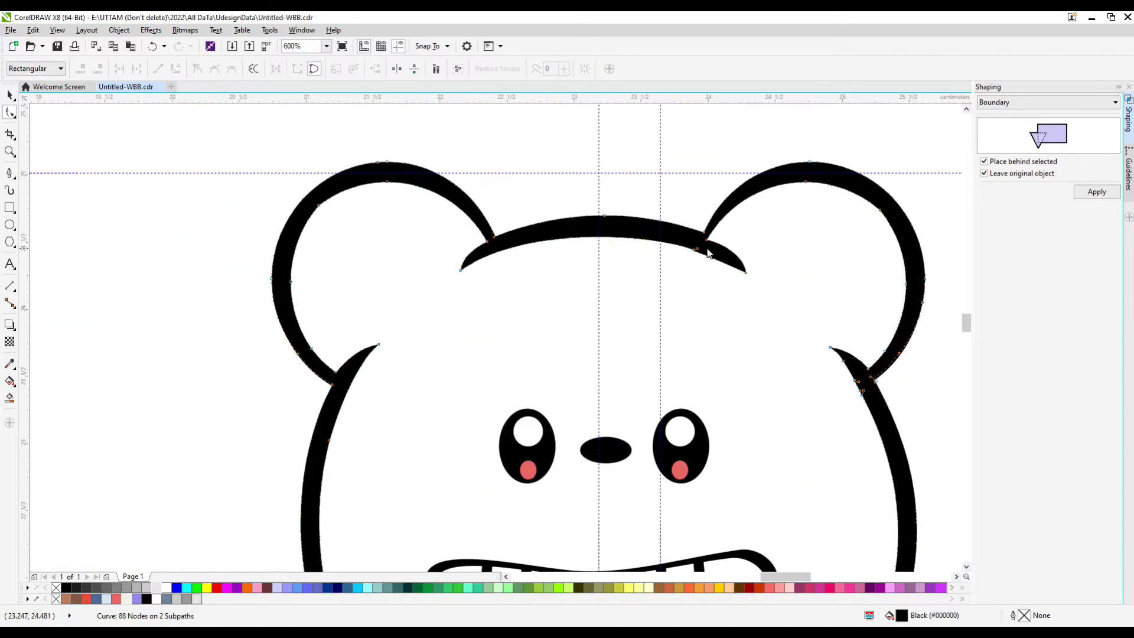
- Smooth the nodes where the upper crease of the white bear's right ear meets the top of the head
scroll(708, 246, "up", 5)
left_click(567, 259)
scroll(576, 271, "down", 5)
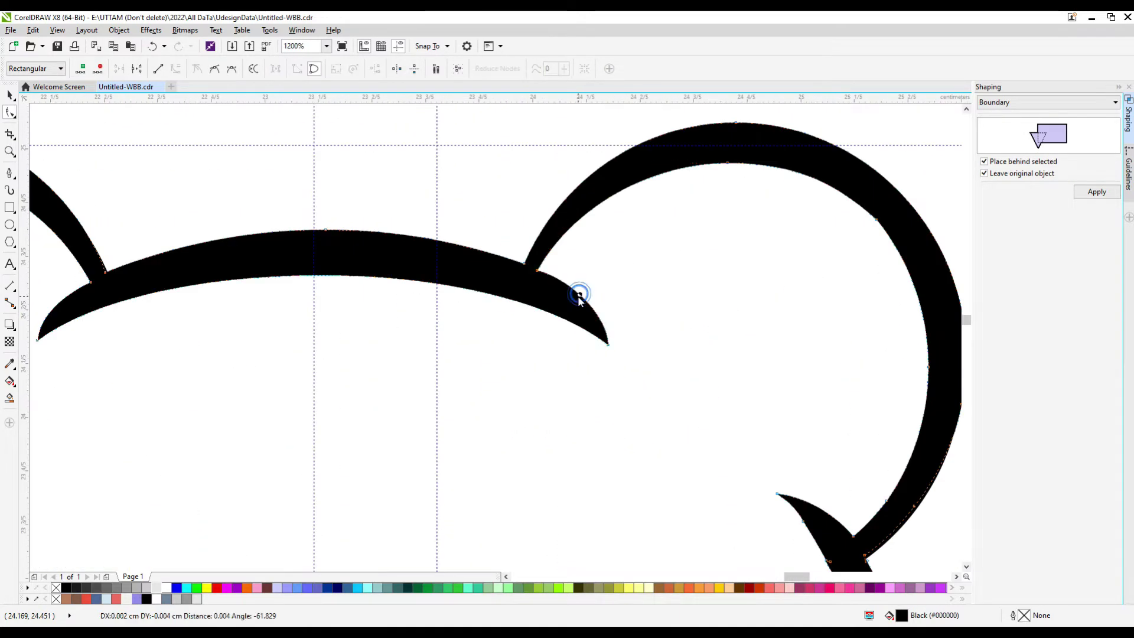
- Remove the excess nodes where the lower crease of the white bear's right ear joins the side of the head
scroll(633, 382, "up", 5)
left_click_drag(633, 383, 594, 453)
key("Delete")
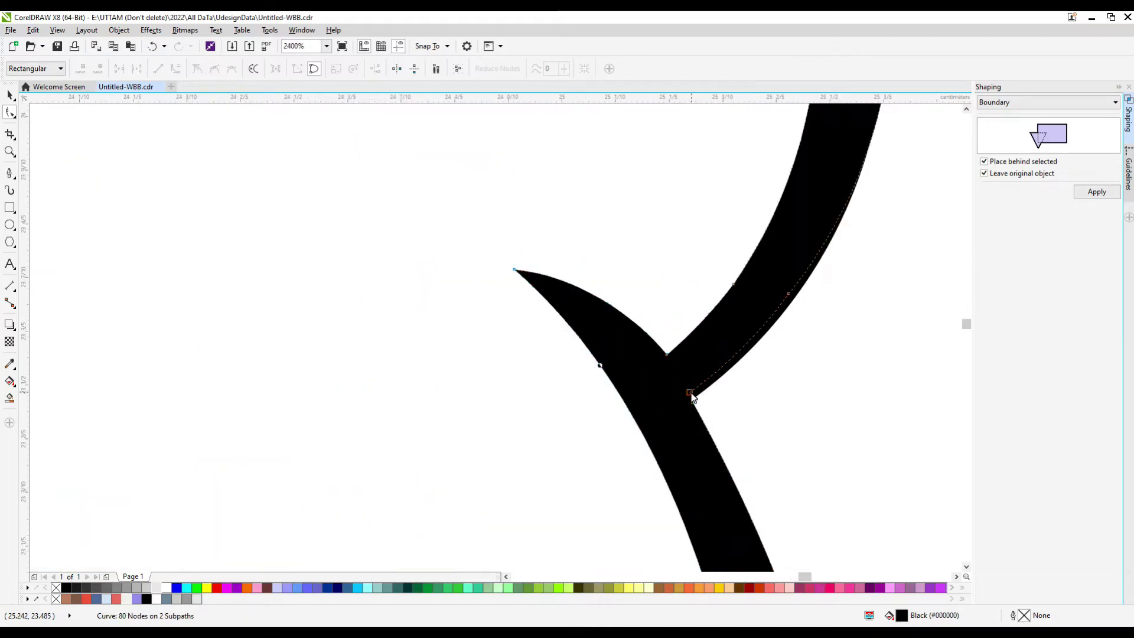
scroll(685, 391, "up", 5)
scroll(778, 288, "down", 5)
scroll(699, 388, "down", 3)
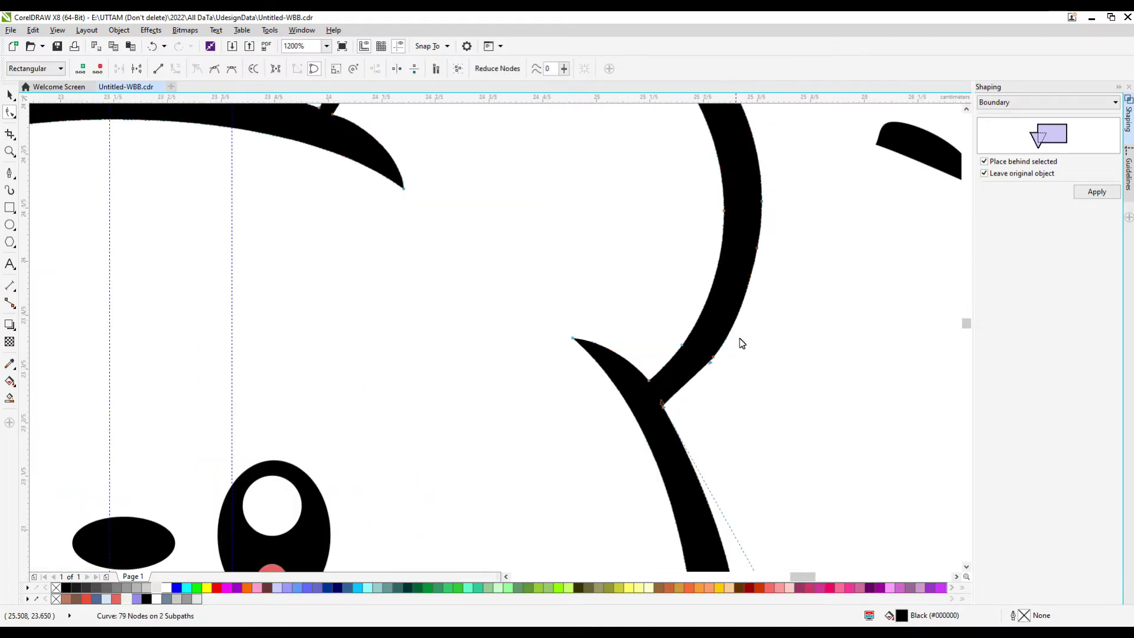
scroll(742, 342, "down", 2)
scroll(652, 373, "down", 2)
scroll(593, 423, "down", 2)
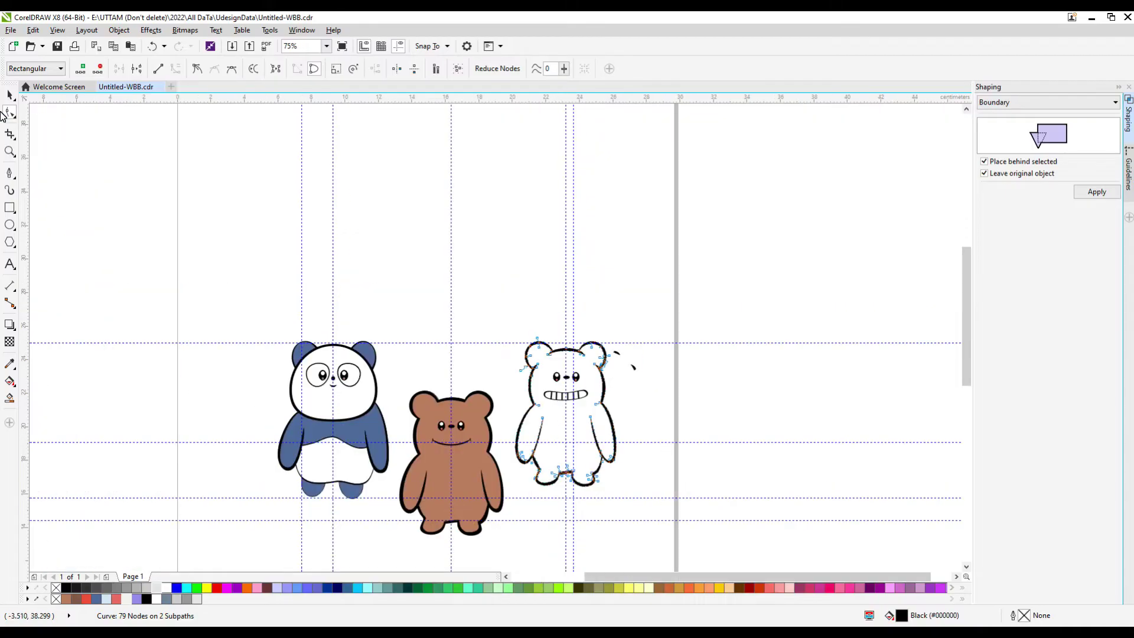
- Place two copies of the brown bear's mouth-corner crease on the white bear's left hand as finger lines
key("space")
left_click(470, 438)
scroll(469, 439, "up", 2)
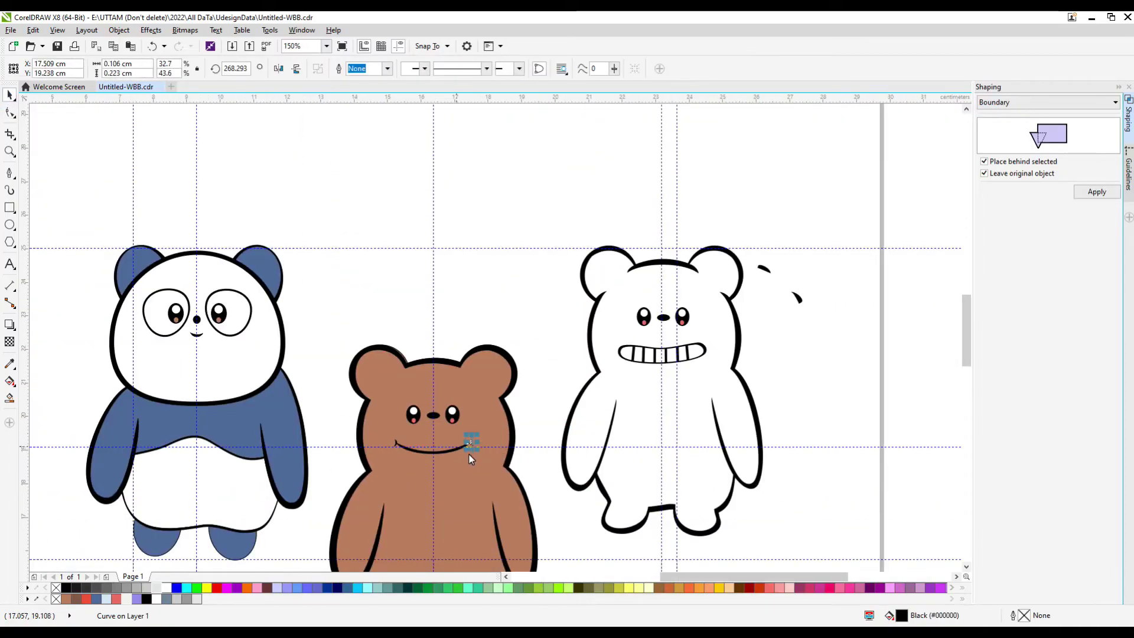
scroll(577, 471, "up", 2)
left_click(567, 485)
left_click(561, 467)
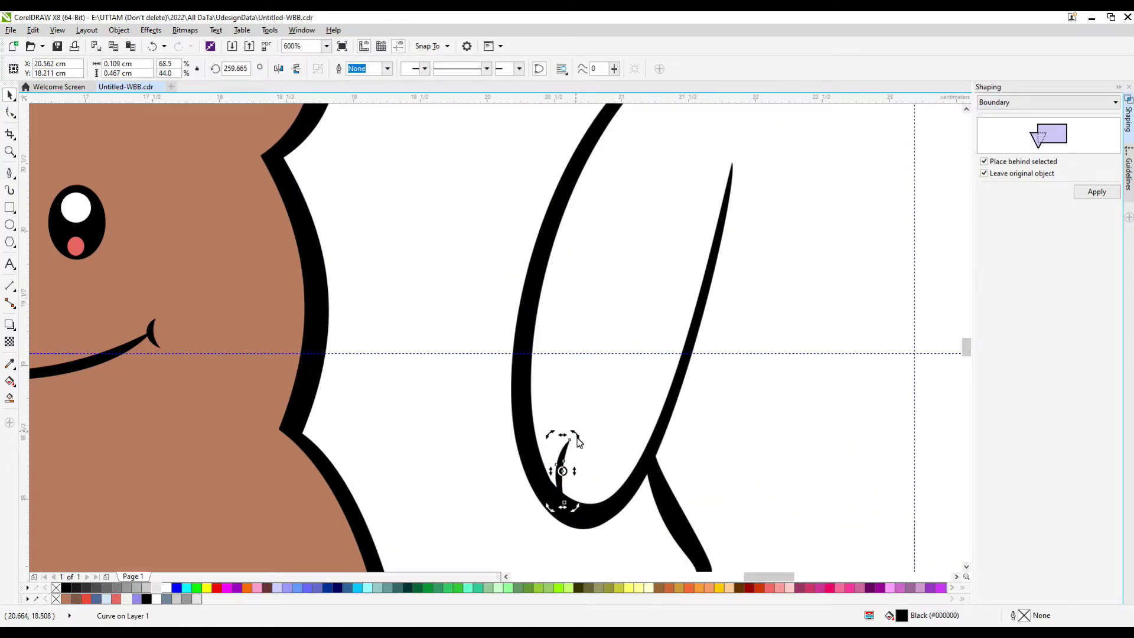
left_click(594, 484, "shift")
- Mirror a copy of the two finger lines onto the white bear's right hand and fit them to its outline
scroll(594, 484, "down", 2)
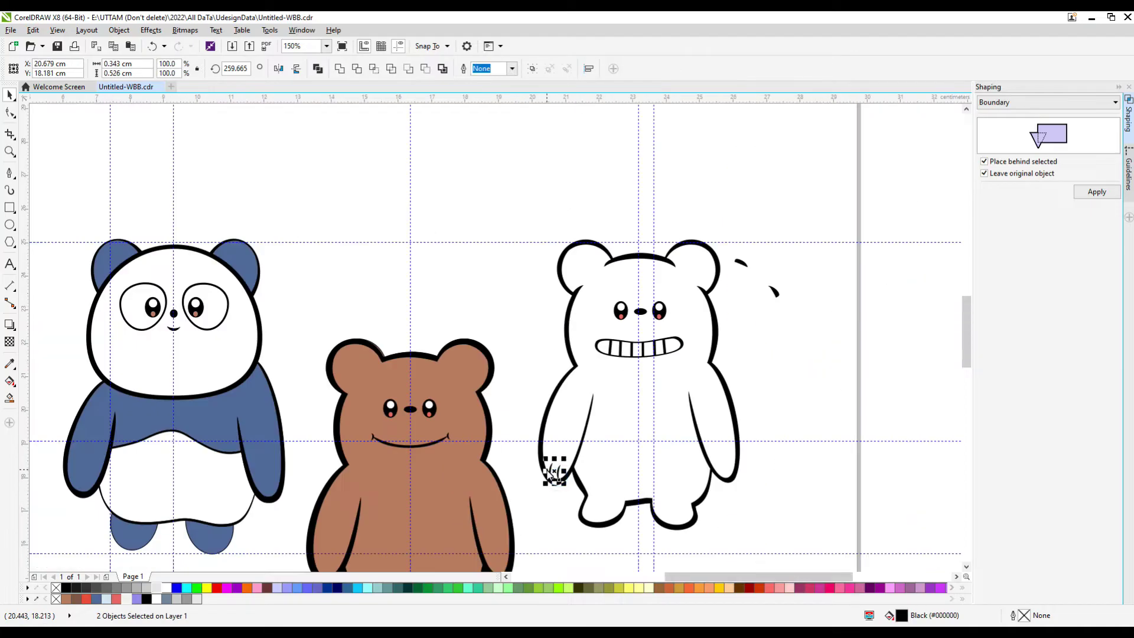
scroll(727, 475, "up", 2)
scroll(726, 476, "down", 2)
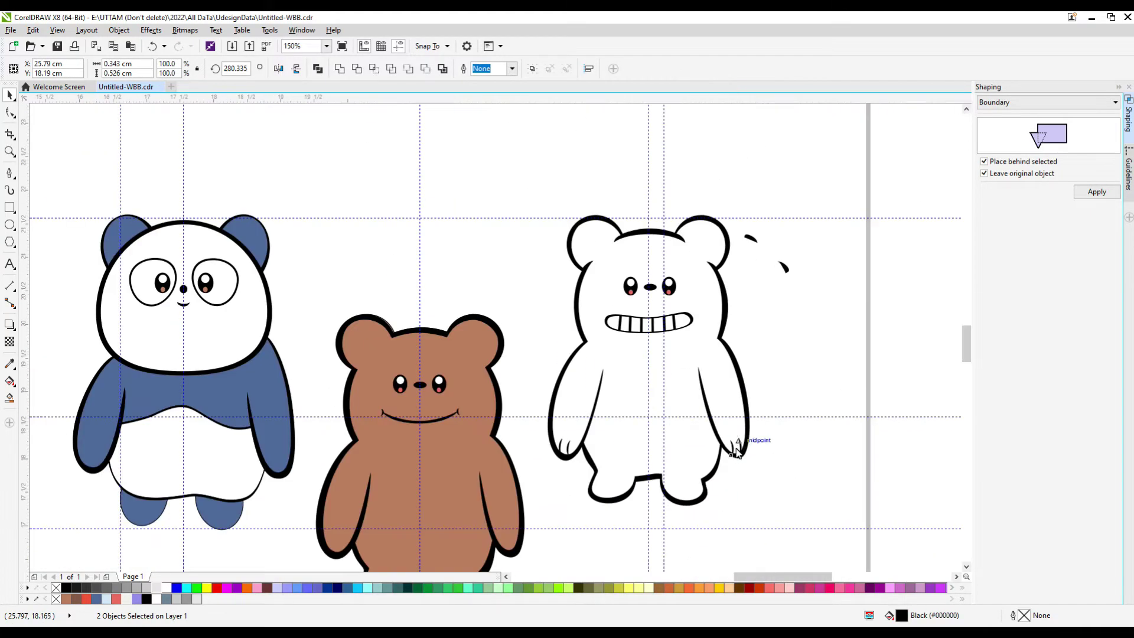
scroll(745, 431, "up", 2)
left_click(732, 449)
left_click_drag(759, 407, 756, 437)
scroll(751, 397, "down", 2)
- Place copies of the two spare creases at both ends of the line between the white bear's legs and weld them to the outline
left_click(765, 239)
left_click(736, 217, "shift")
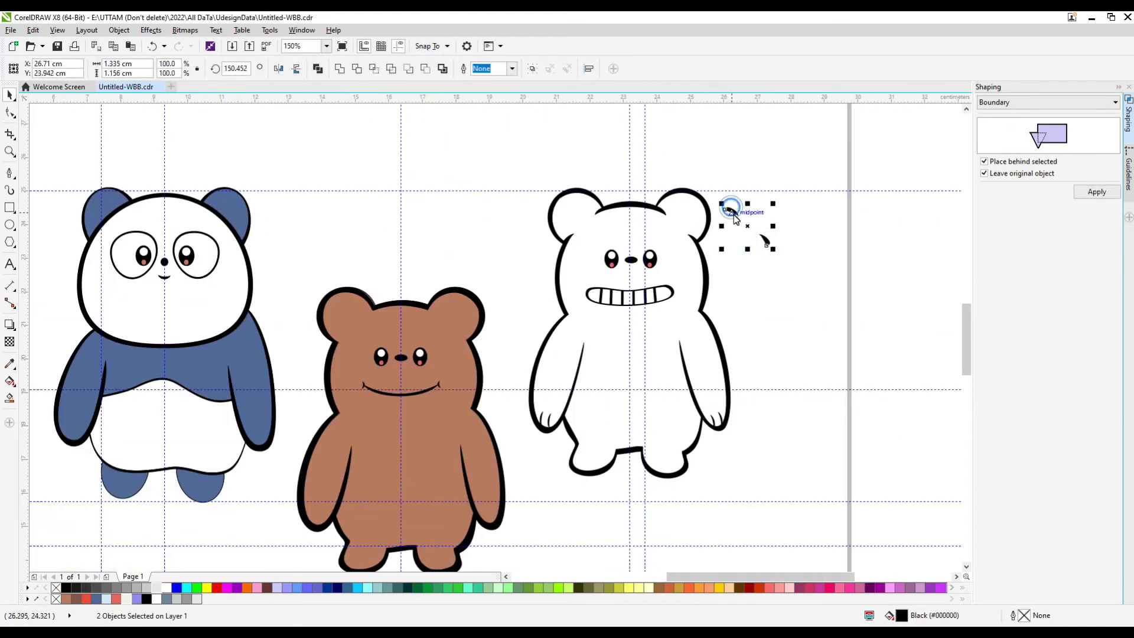
left_click_drag(749, 223, 628, 437)
scroll(613, 397, "up", 2)
mouse_move(613, 398)
left_mouse_down()
mouse_move(584, 446)
mouse_move(576, 547)
left_mouse_up()
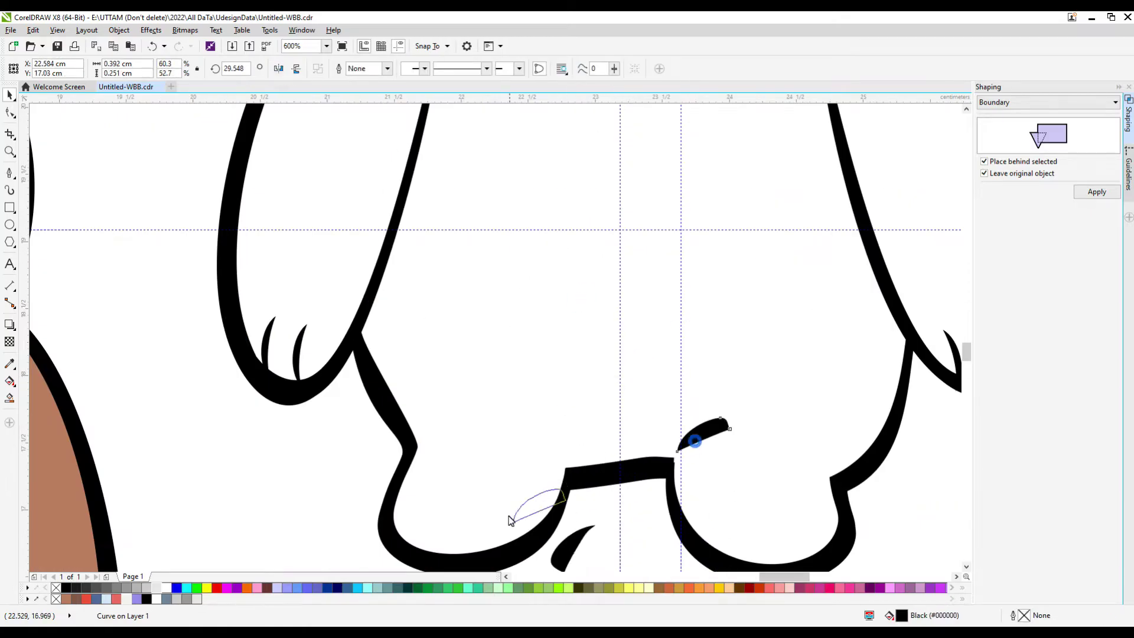
left_click_drag(697, 437, 592, 479)
scroll(593, 480, "up", 1)
scroll(569, 468, "down", 1)
mouse_move(572, 546)
left_mouse_down()
mouse_move(683, 417)
mouse_move(672, 450)
mouse_move(762, 458)
left_mouse_up()
scroll(673, 450, "up", 1)
left_click(565, 479)
- Delete excess nodes and smooth the joint where the crease between the white bear's legs meets the left leg
key("F10")
scroll(479, 520, "up", 1)
scroll(683, 411, "down", 1)
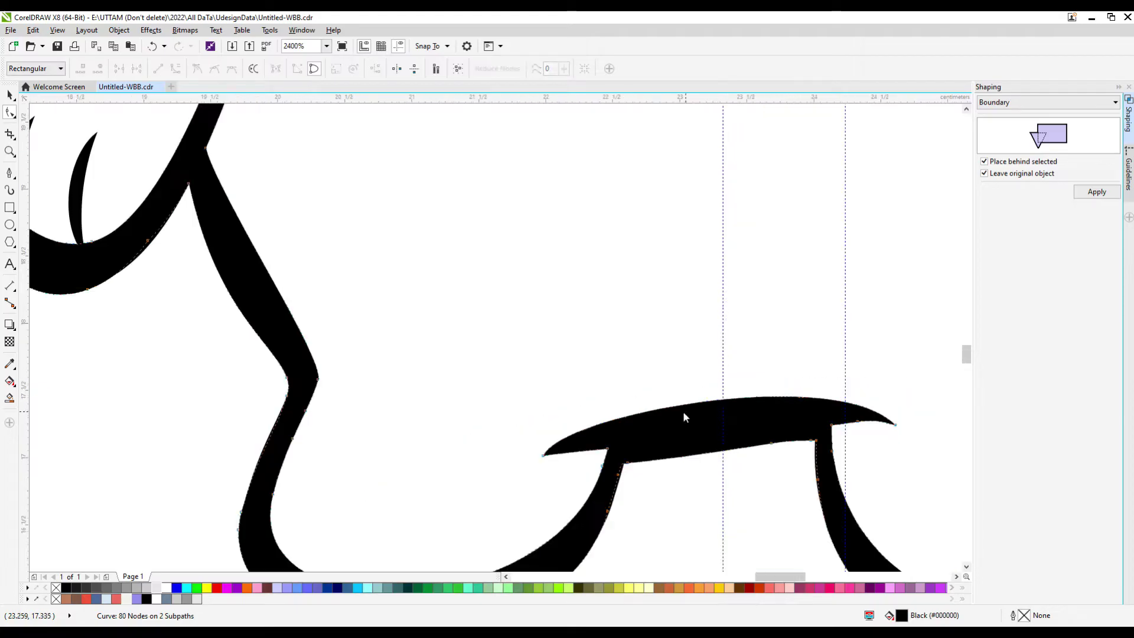
scroll(682, 411, "up", 1)
double_click(661, 424)
left_click(532, 418)
scroll(590, 425, "up", 1)
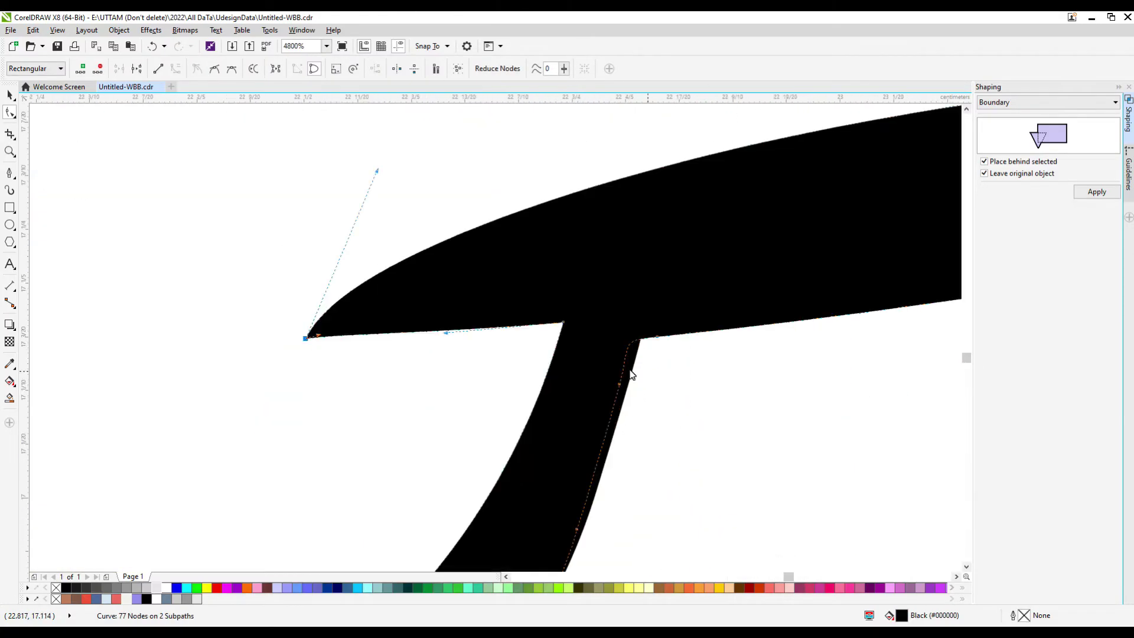
key("Delete")
scroll(733, 279, "down", 2)
scroll(752, 329, "up", 1)
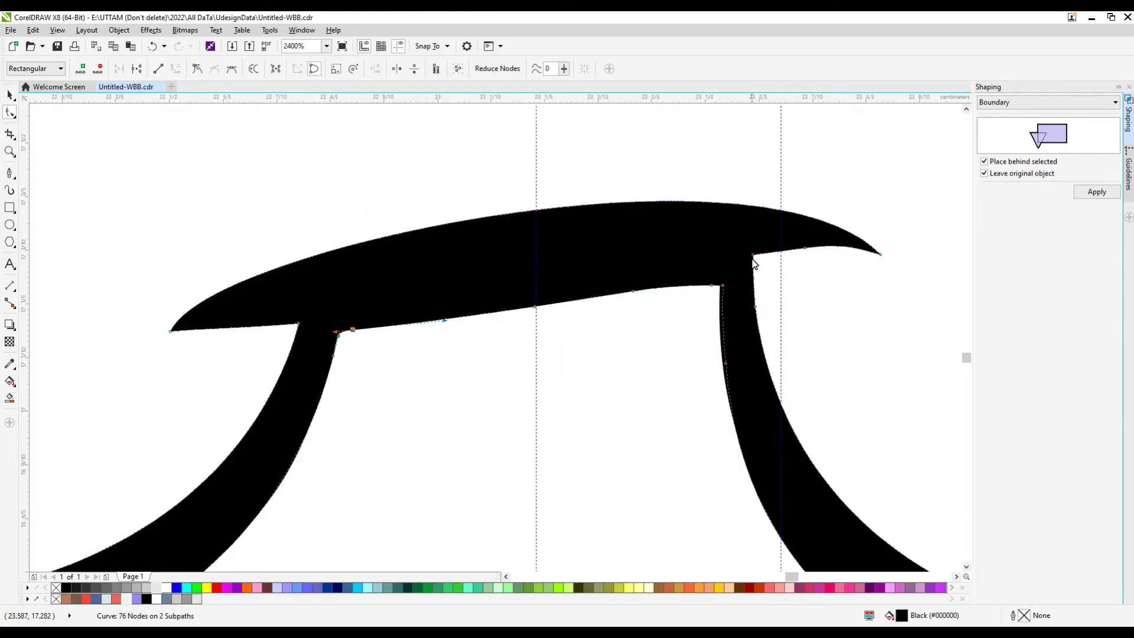
- Delete excess nodes and round the joint where the crease between the white bear's legs meets the right leg
left_click(879, 254)
scroll(534, 307, "up", 2)
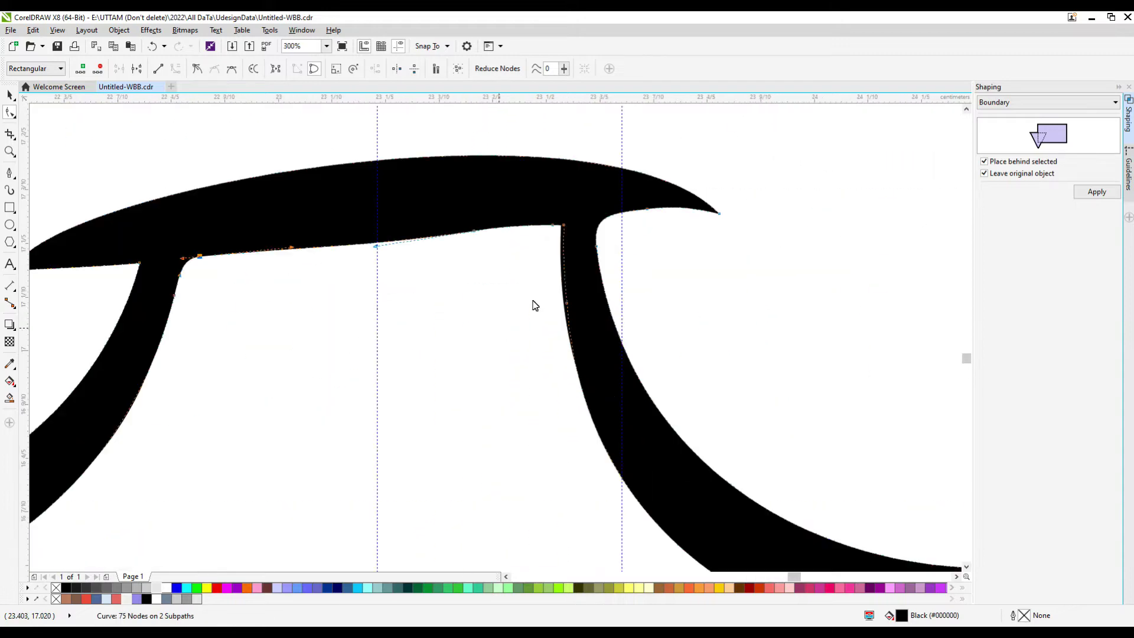
left_click(561, 203)
key("Delete")
scroll(486, 324, "down", 3)
scroll(461, 283, "up", 1)
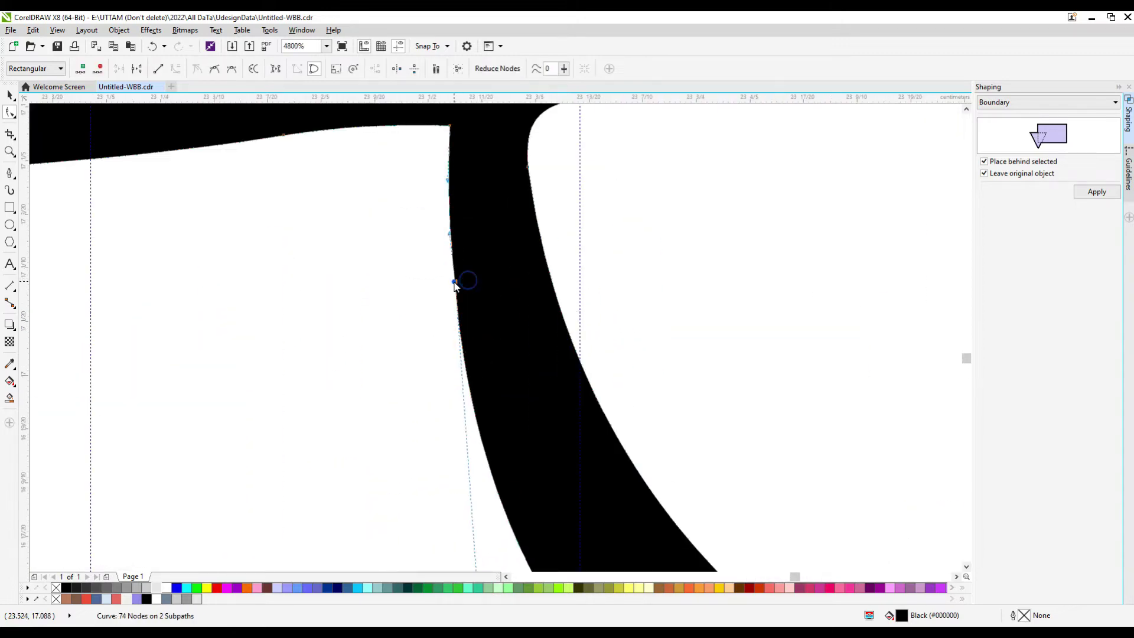
scroll(439, 259, "down", 1)
scroll(439, 259, "down", 1)
scroll(532, 232, "up", 1)
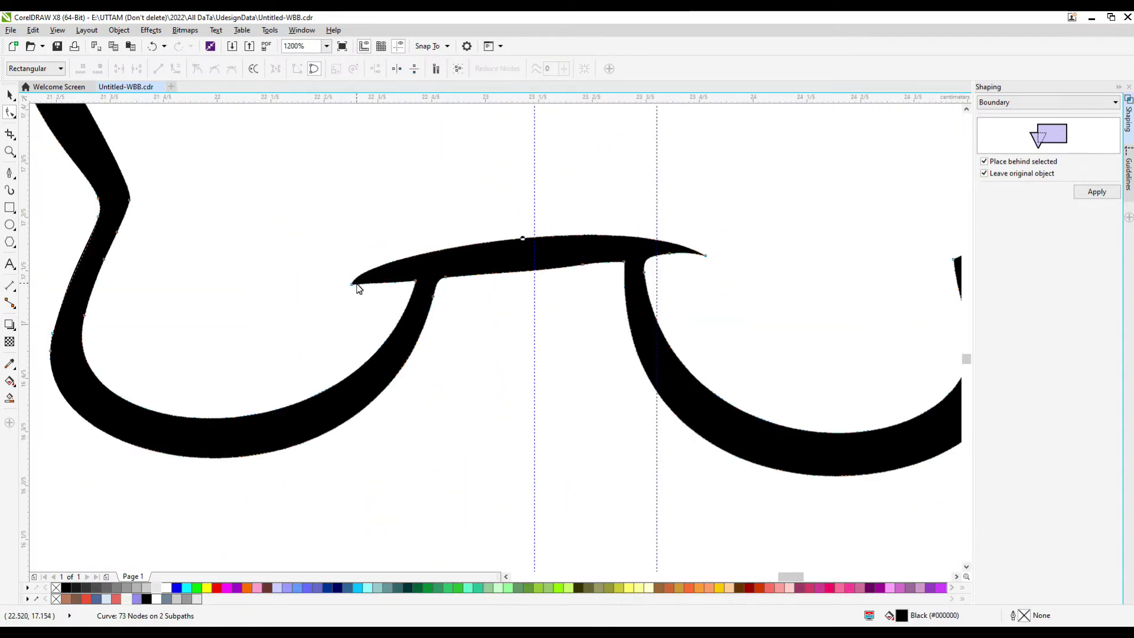
scroll(589, 395, "down", 3)
- Copy the brown bear's mouth-corner crease to the outer joint of the white bear's left leg and reshape it to blend in
key("space")
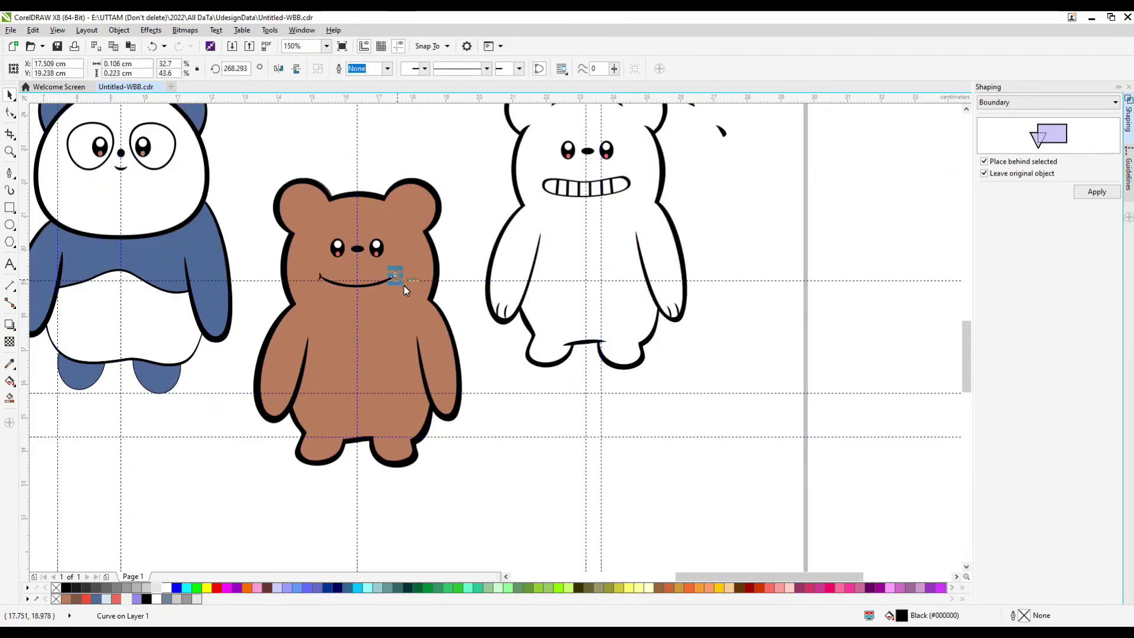
scroll(540, 342, "up", 3)
left_click_drag(472, 305, 527, 357)
scroll(525, 360, "up", 1)
key("space")
left_click(478, 172)
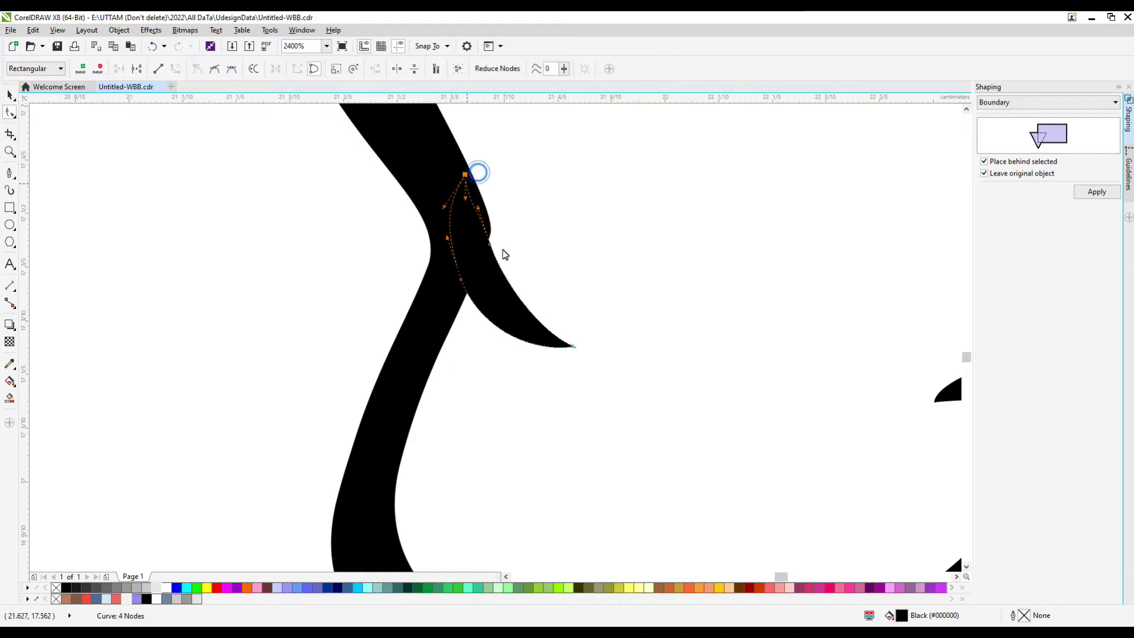
key("space")
- Mirror the leg crease onto the outer joint of the white bear's right leg and weld both creases to the outline
scroll(519, 342, "down", 2)
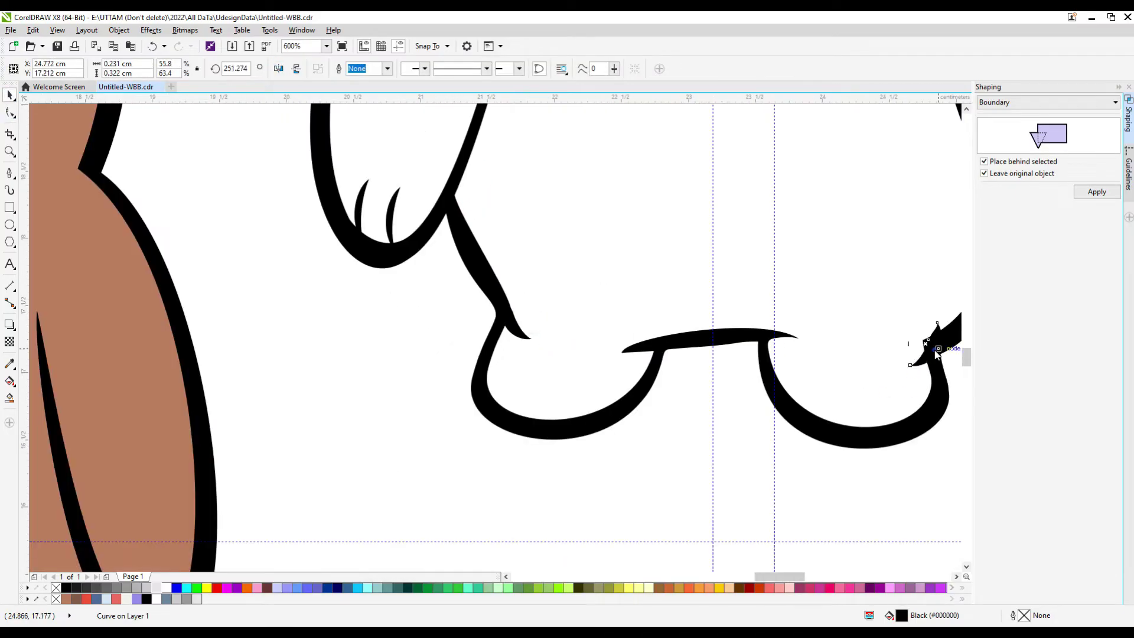
scroll(926, 345, "up", 2)
left_click_drag(874, 362, 818, 389)
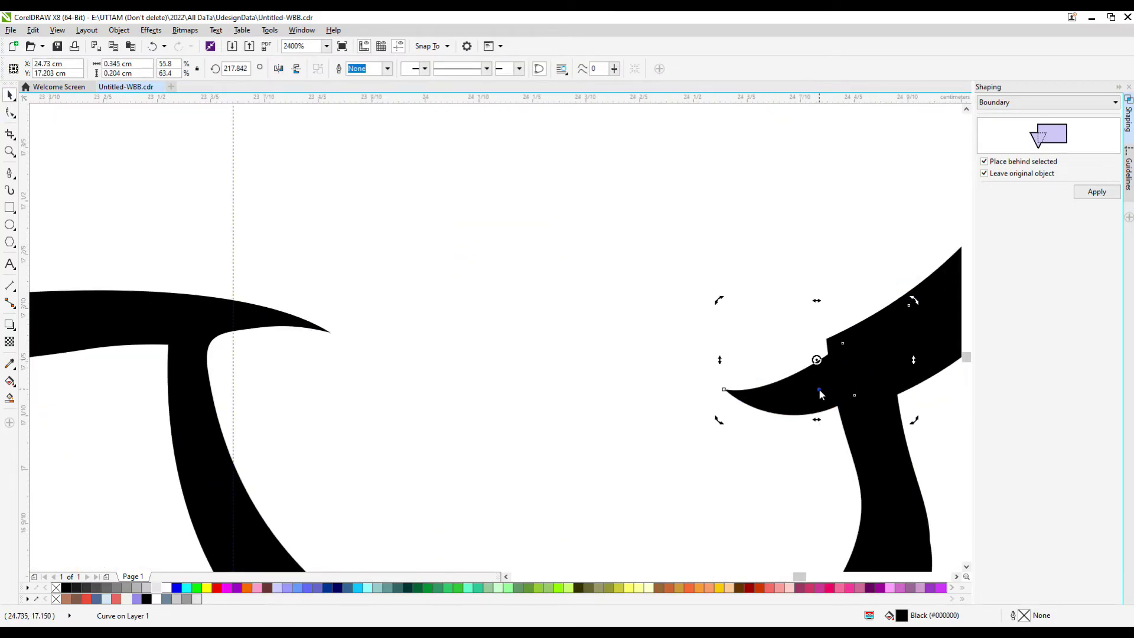
scroll(819, 389, "down", 2)
left_click(394, 302, "shift")
key("space")
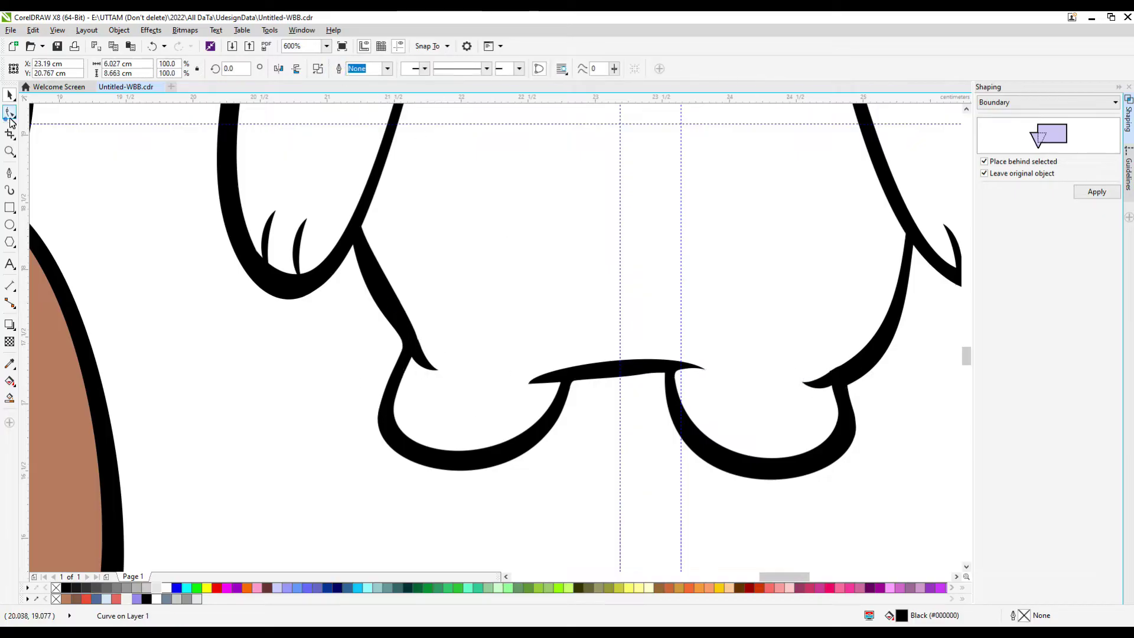
- Clean up the nodes where the crease joins the outer side of the white bear's left leg
scroll(393, 320, "up", 2)
left_click(358, 247)
scroll(355, 248, "up", 2)
scroll(375, 364, "down", 2)
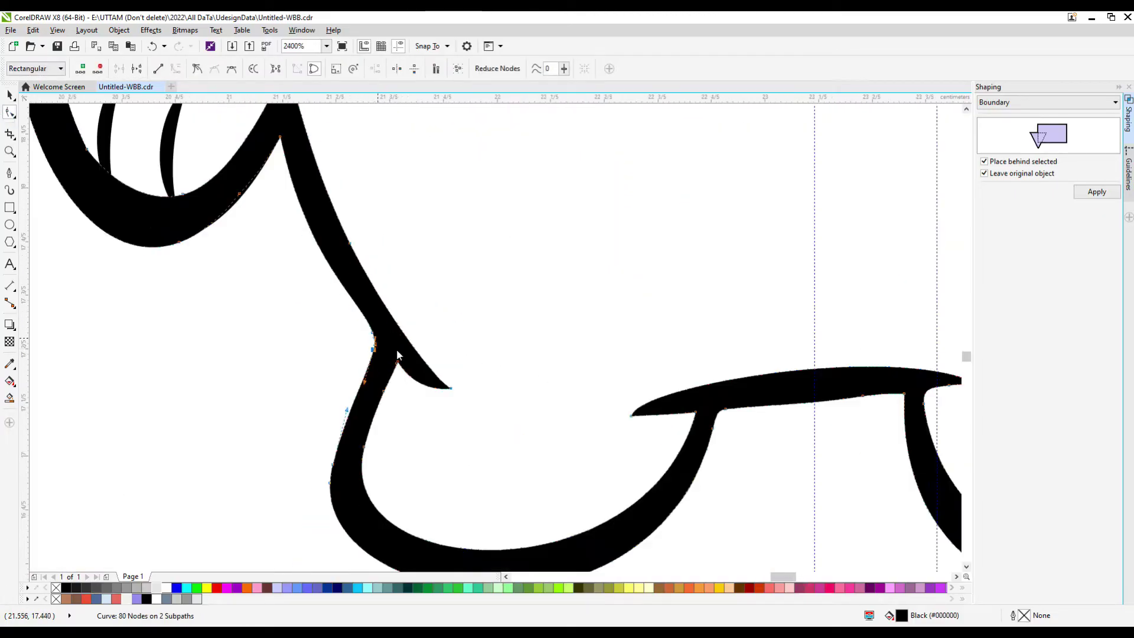
scroll(396, 349, "up", 2)
scroll(396, 349, "down", 2)
scroll(793, 361, "up", 1)
- Remove excess nodes and smooth the crease at the outer joint of the white bear's right leg
double_click(793, 360)
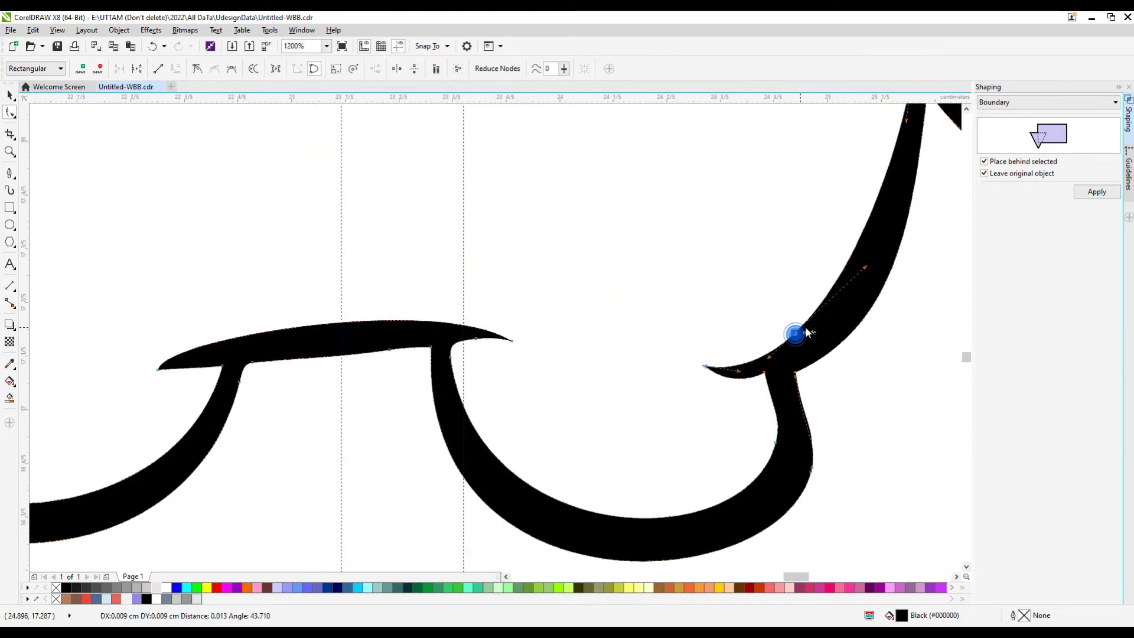
scroll(793, 360, "down", 2)
scroll(585, 413, "up", 1)
scroll(393, 356, "up", 2)
scroll(362, 354, "down", 2)
scroll(671, 362, "up", 1)
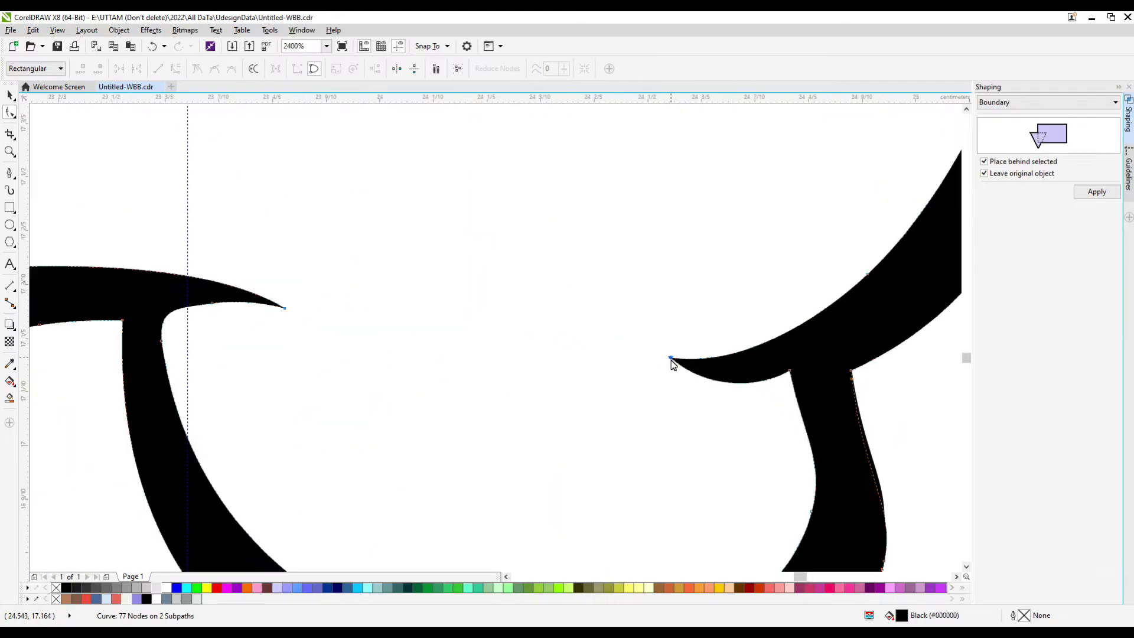
left_click(719, 387)
key("Delete")
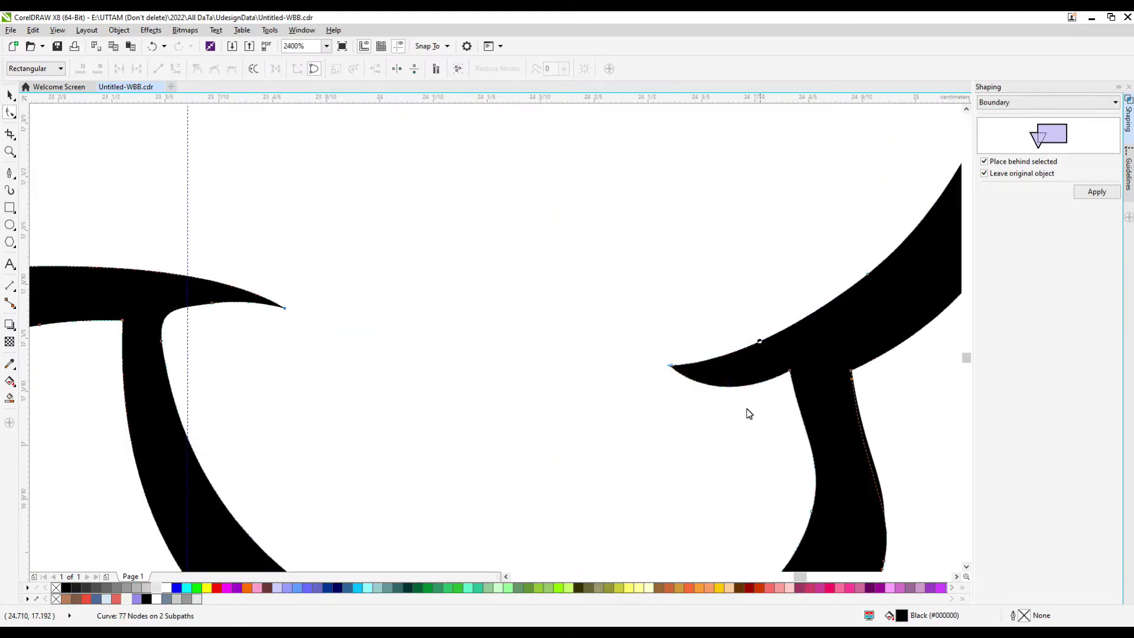
scroll(747, 410, "up", 1)
key("Delete")
scroll(633, 418, "down", 1)
scroll(661, 404, "up", 1)
scroll(661, 404, "down", 2)
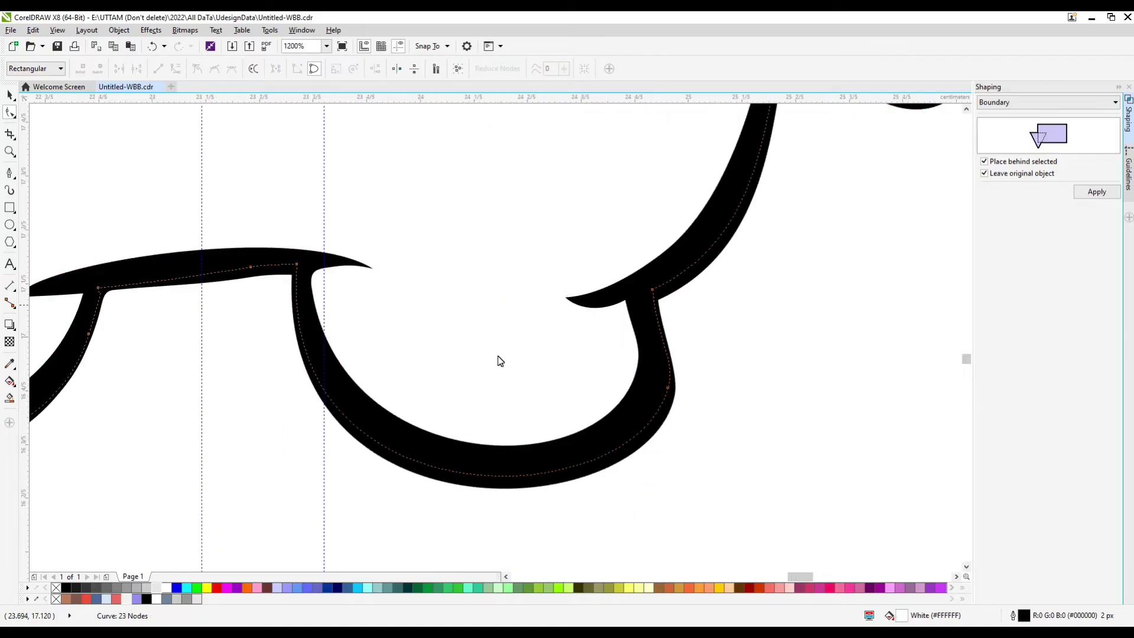
- Adjust the white body shape's node at the right hand so its edge follows the thick outline
scroll(499, 359, "down", 1)
scroll(445, 393, "up", 1)
scroll(608, 336, "up", 1)
left_click(655, 322)
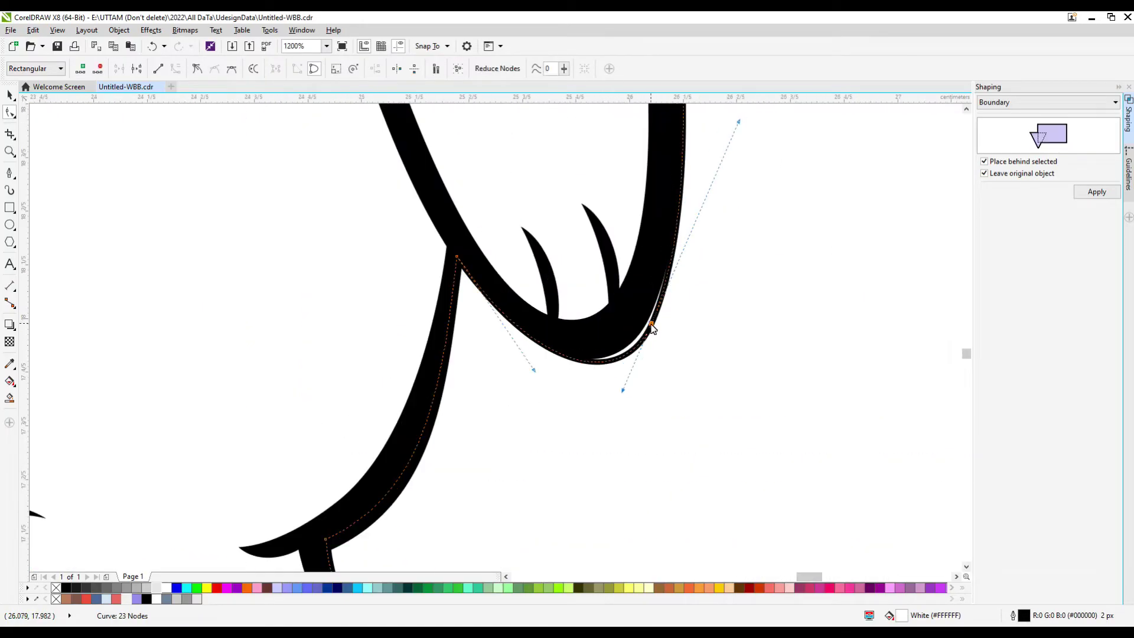
scroll(638, 295, "down", 8)
- Place two rotated copies of the brown bear's mouth-corner crease on the white bear's left foot as toe lines
key("space")
scroll(472, 338, "up", 4)
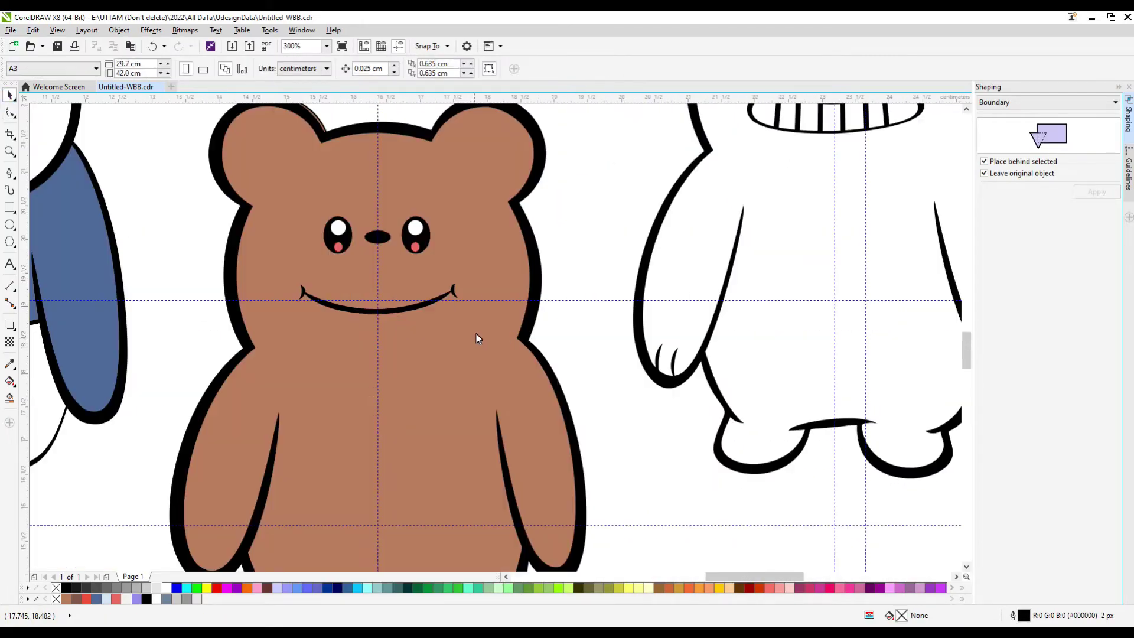
left_click(458, 297)
scroll(736, 471, "up", 2)
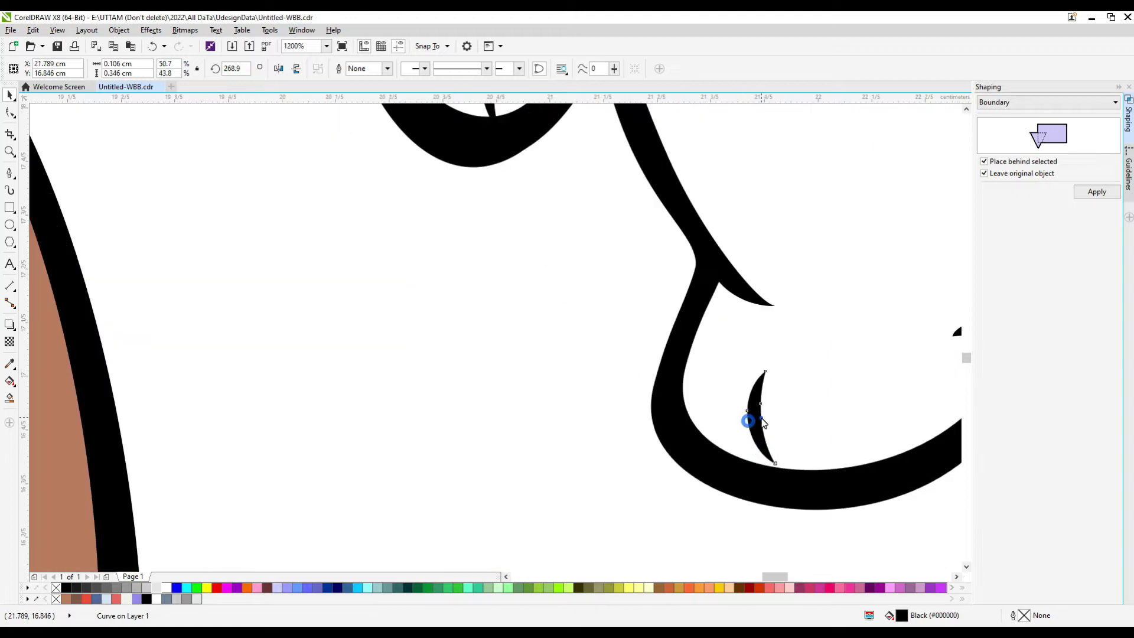
left_click(750, 420)
scroll(727, 384, "up", 1)
scroll(713, 355, "down", 1)
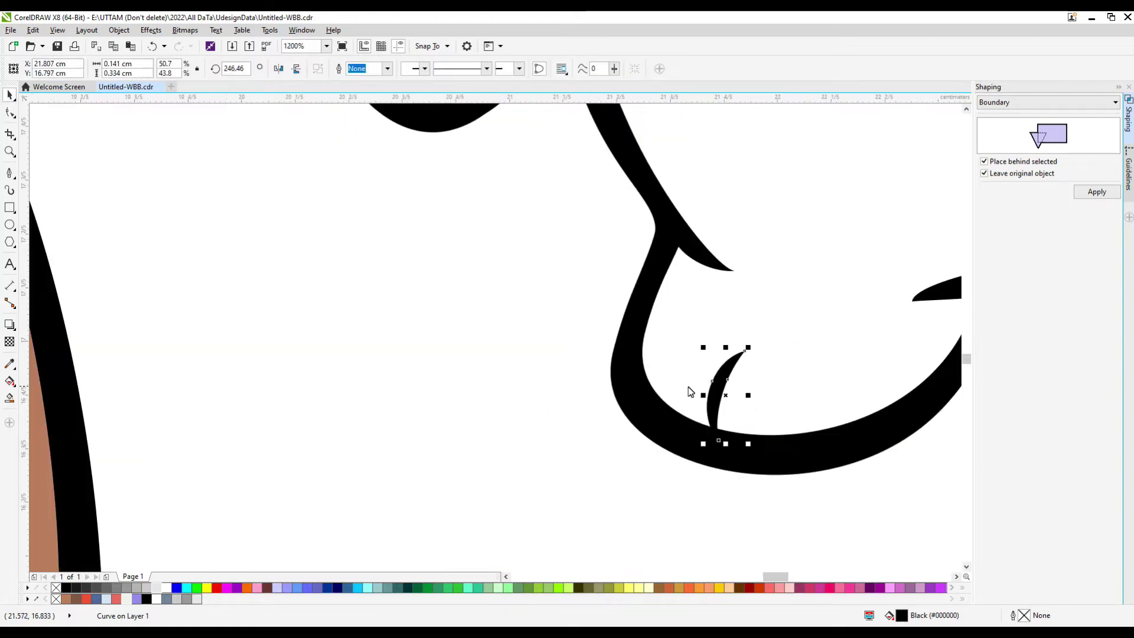
left_click_drag(712, 393, 651, 370)
- Mirror a copy of the two toe lines onto the white bear's right foot
scroll(768, 384, "down", 1)
scroll(768, 384, "up", 1)
scroll(697, 378, "down", 1)
scroll(679, 373, "up", 1)
scroll(596, 362, "down", 2)
left_click(608, 354, "shift")
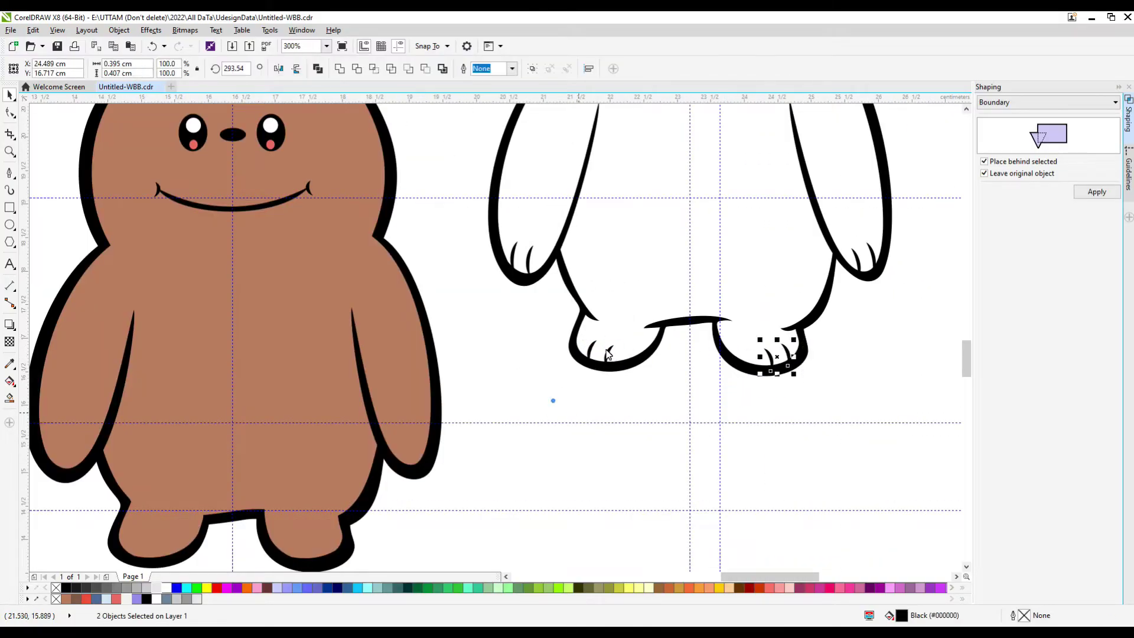
- Weld the finger and toe lines to the white bear's outline and smooth the finger line joints on the left hand
left_click(892, 208)
key("F10")
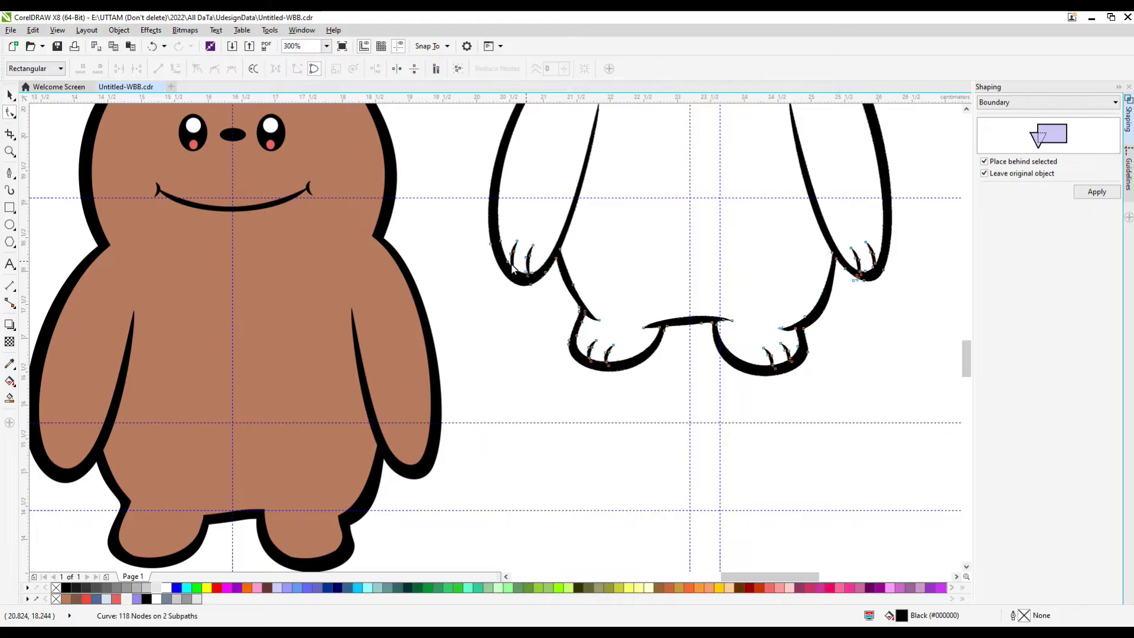
scroll(460, 250, "up", 3)
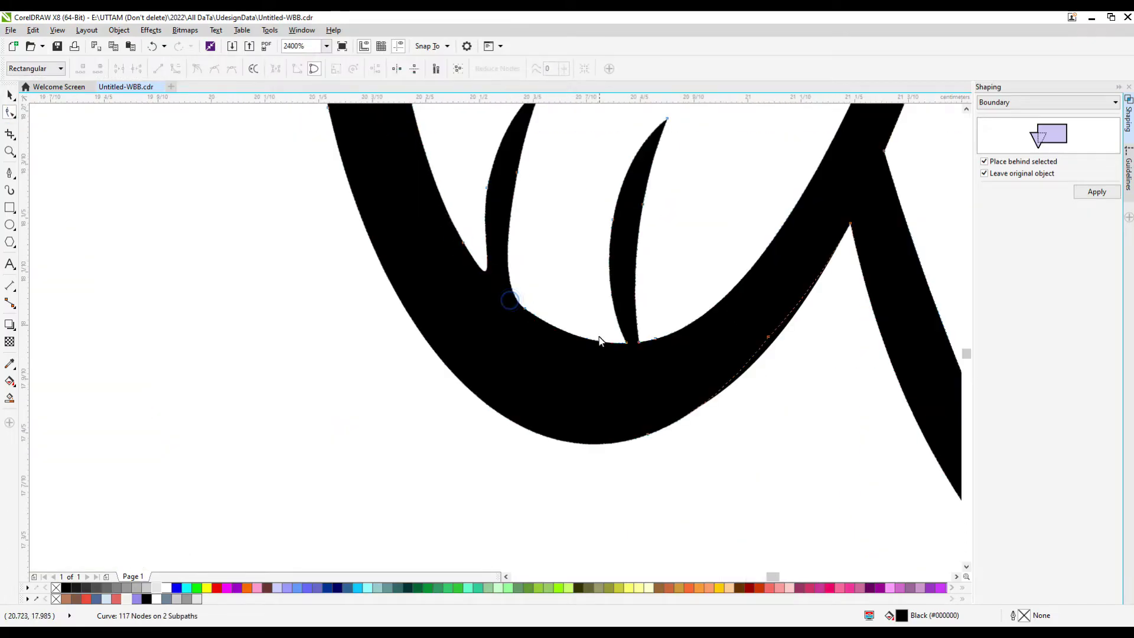
left_click_drag(619, 344, 620, 343)
left_click(665, 337)
double_click(612, 220)
scroll(612, 229, "down", 3)
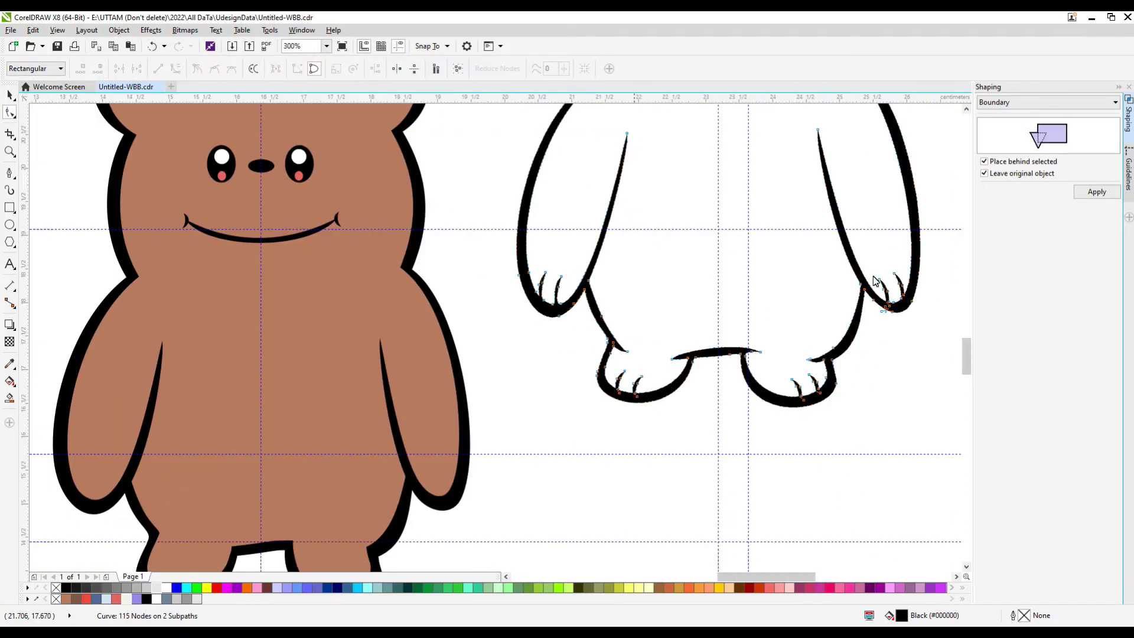
- Smooth the joints where the finger lines meet the outline on the white bear's right hand
scroll(750, 329, "up", 2)
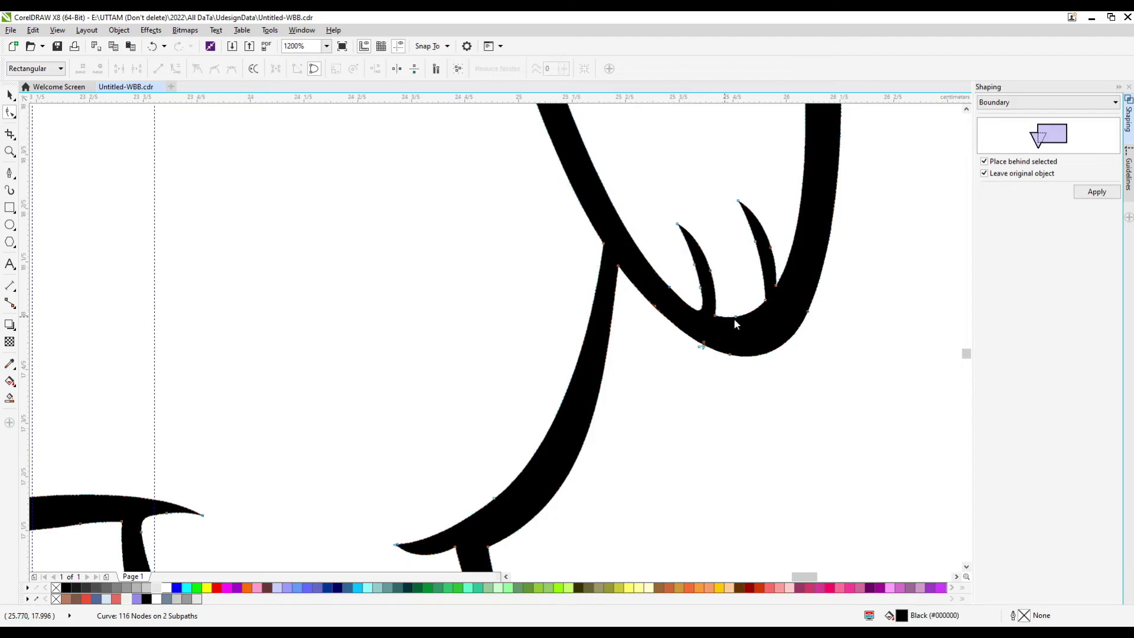
left_click_drag(765, 300, 756, 319)
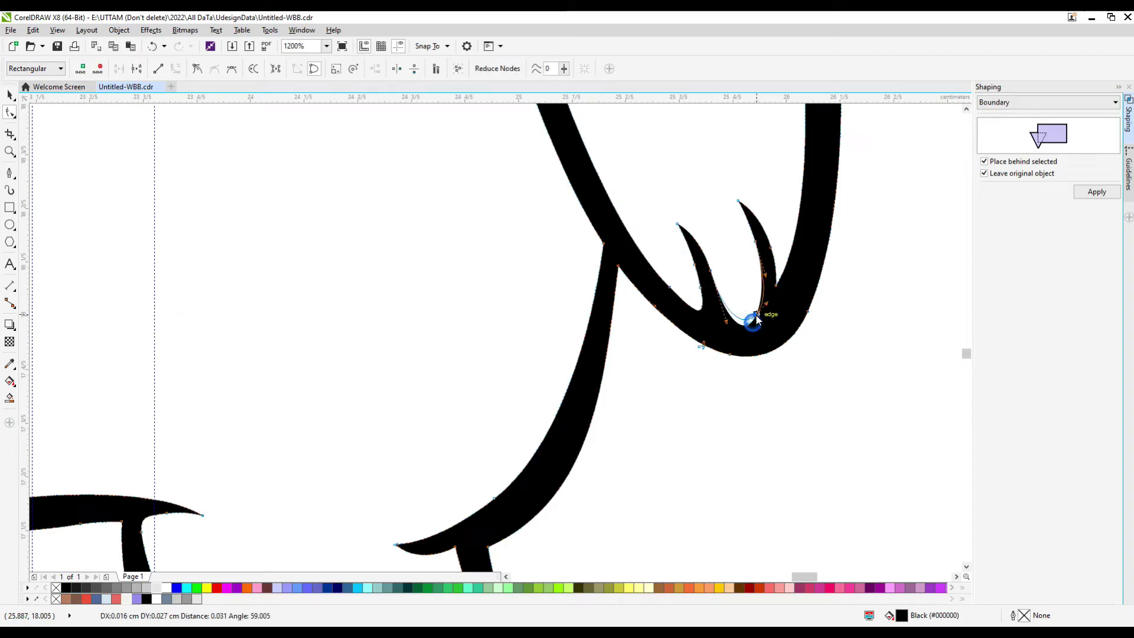
double_click(782, 273)
- Smooth both toe line joints on the white bear's left foot by adding and moving nodes along the outline's inner edge
scroll(739, 349, "down", 4)
scroll(658, 367, "up", 5)
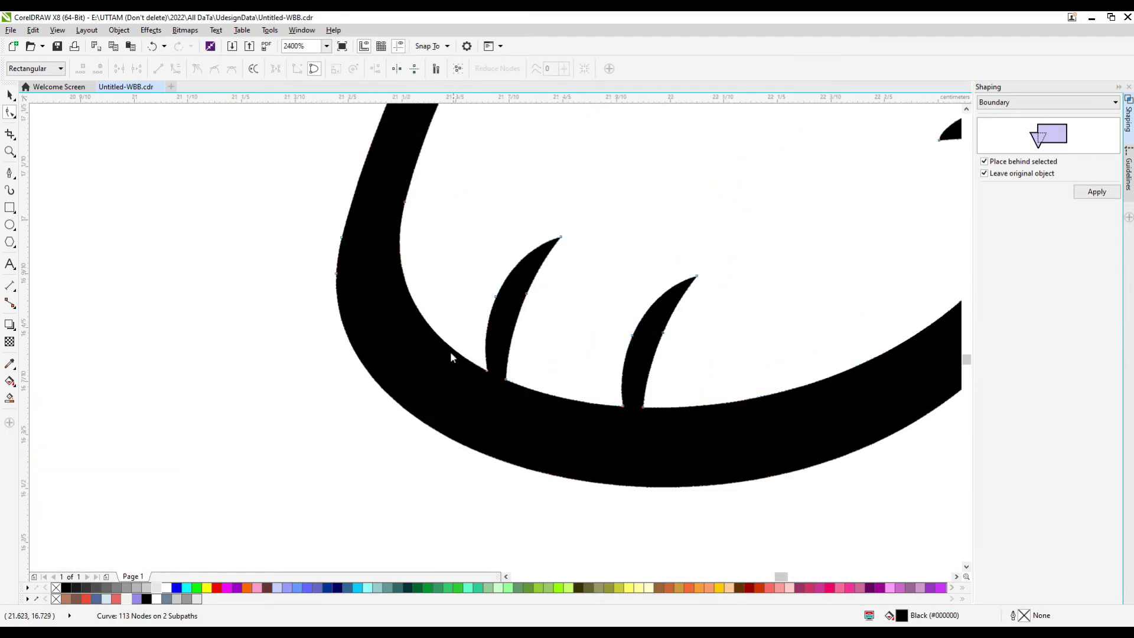
left_click_drag(476, 361, 520, 387)
left_click_drag(622, 406, 651, 410)
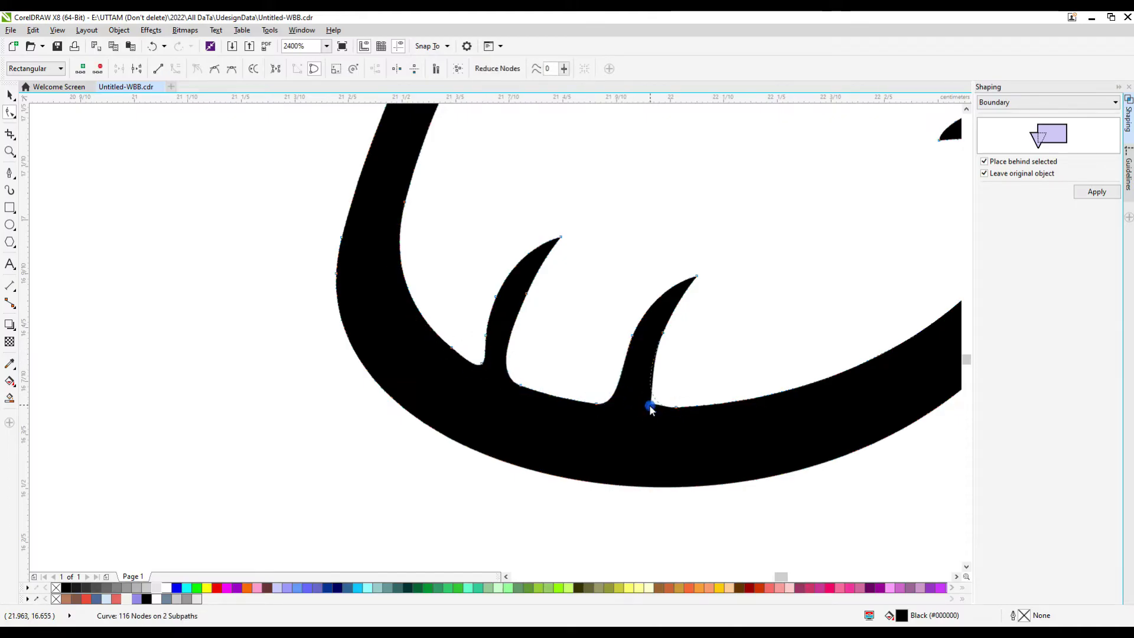
double_click(650, 407)
scroll(591, 399, "down", 2)
scroll(611, 407, "up", 1)
double_click(603, 400)
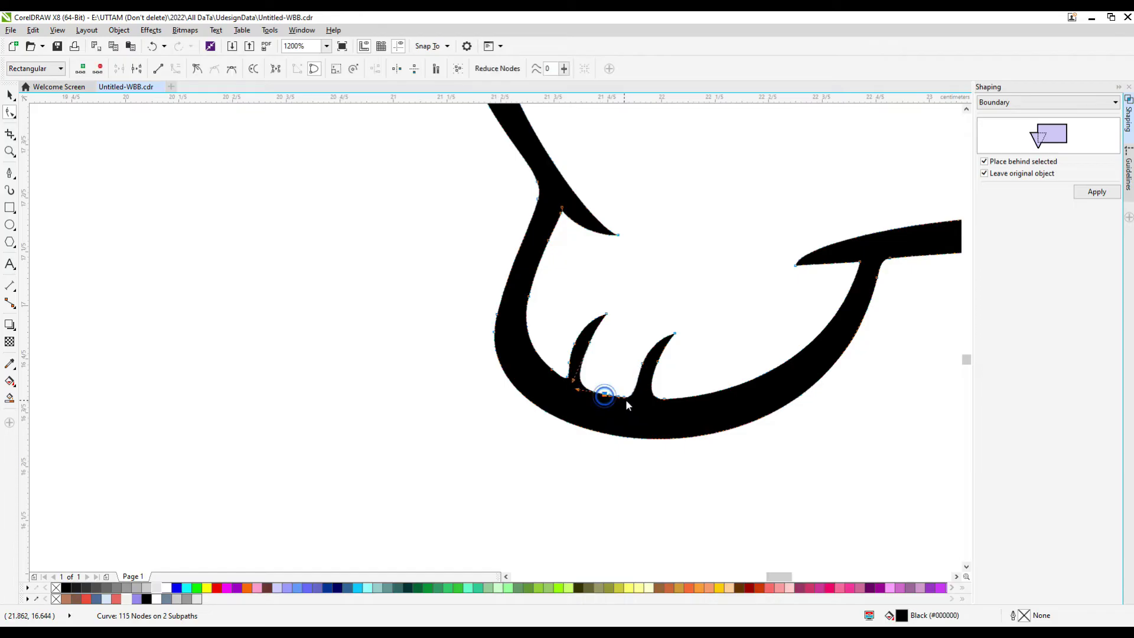
scroll(626, 399, "up", 2)
double_click(761, 429)
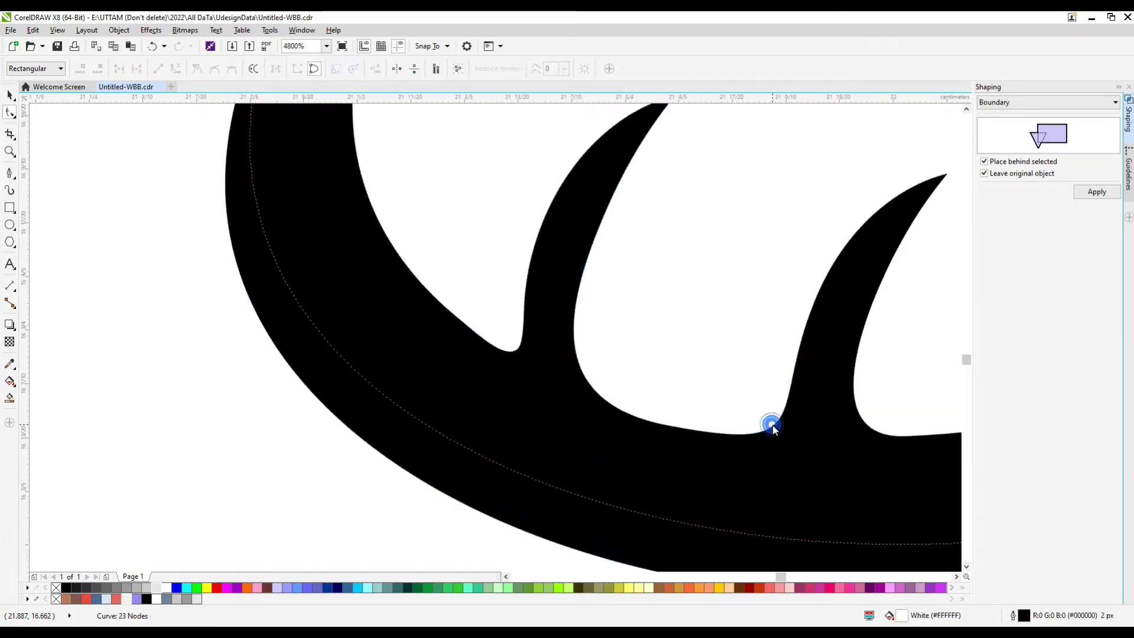
- Smooth both toe line joints on the white bear's right foot into rounded transitions with the outline
scroll(668, 427, "down", 4)
scroll(751, 438, "up", 2)
double_click(737, 437)
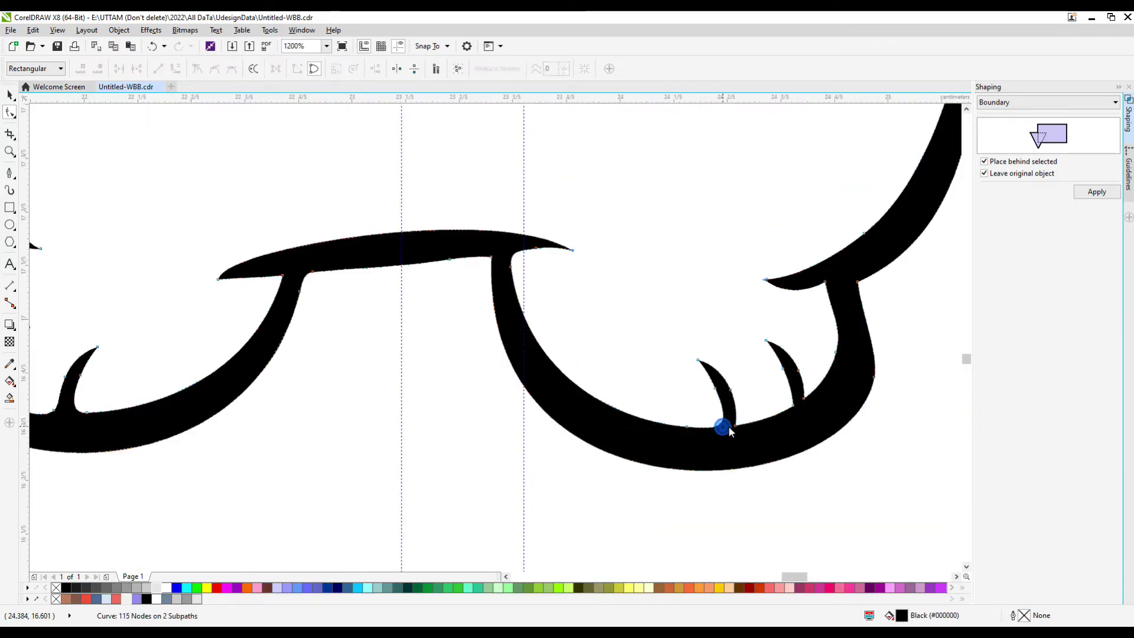
scroll(783, 418, "up", 1)
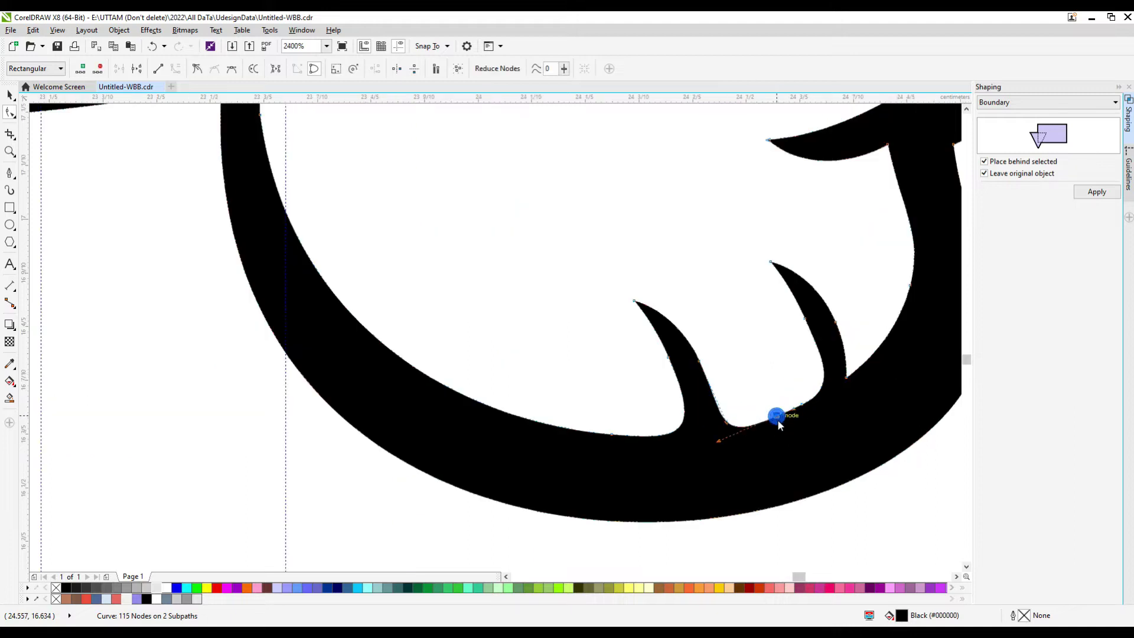
left_click_drag(778, 419, 820, 397)
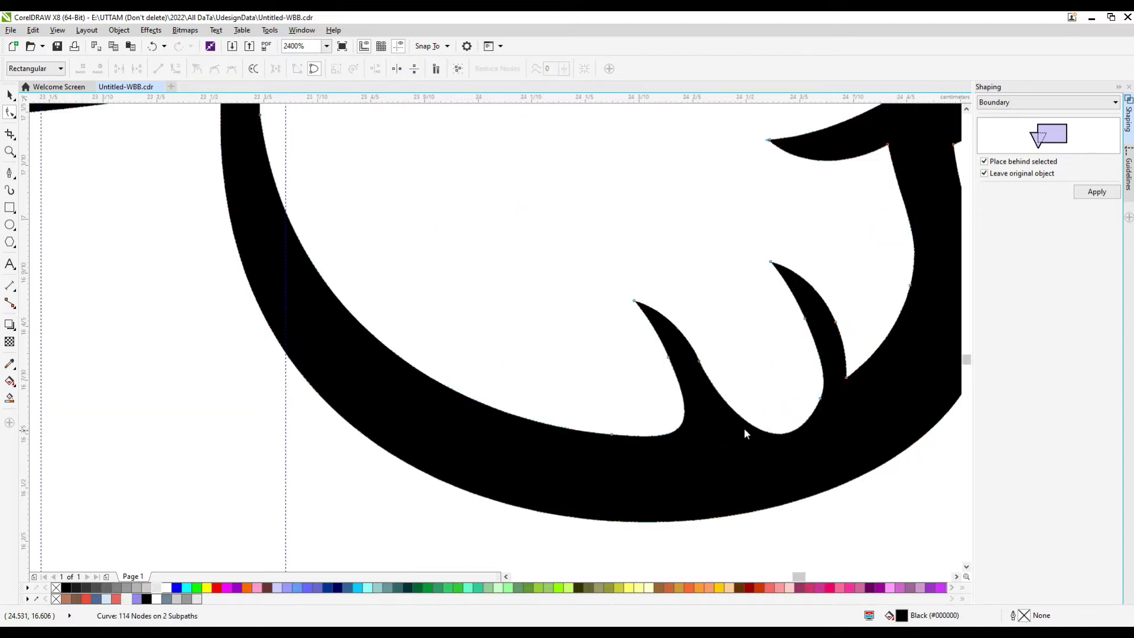
scroll(733, 431, "down", 1)
scroll(699, 423, "up", 1)
double_click(768, 378)
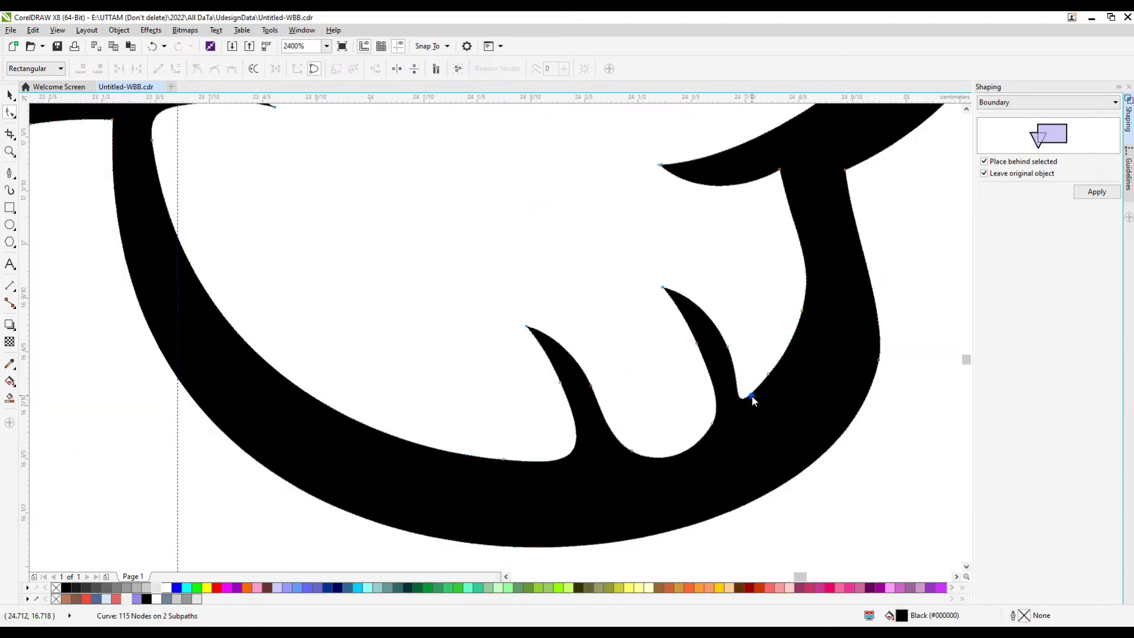
scroll(771, 381, "down", 4)
- Place copies of the brown bear's mouth-corner crease above the white bear's two eyes as eyebrows, each about 0.24 cm wide
key("space")
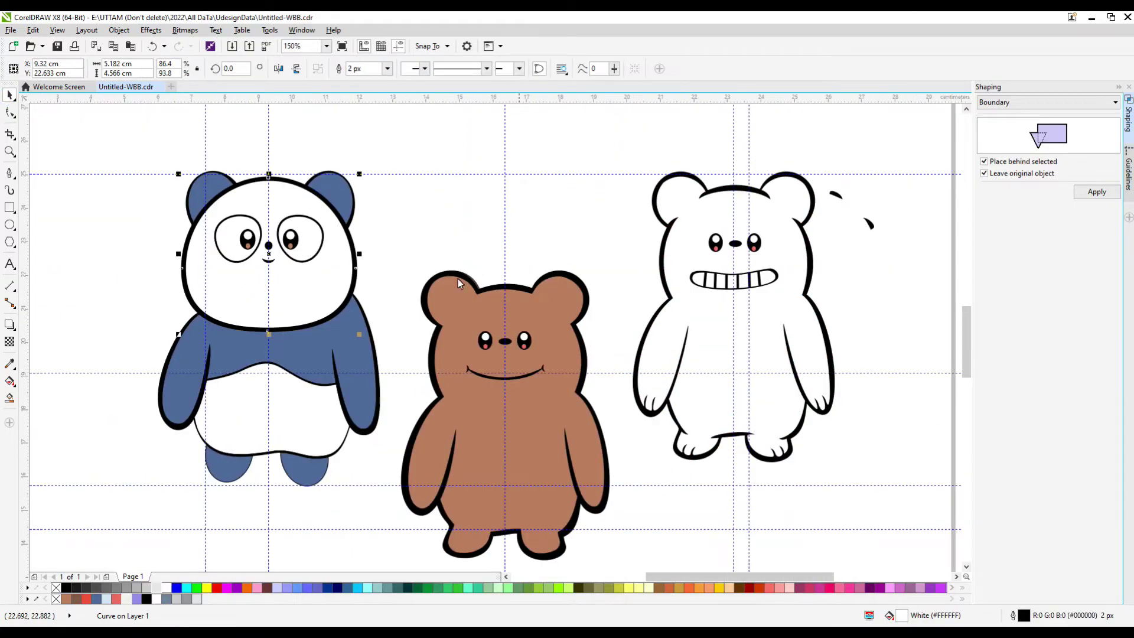
scroll(849, 203, "up", 1)
left_click(243, 539)
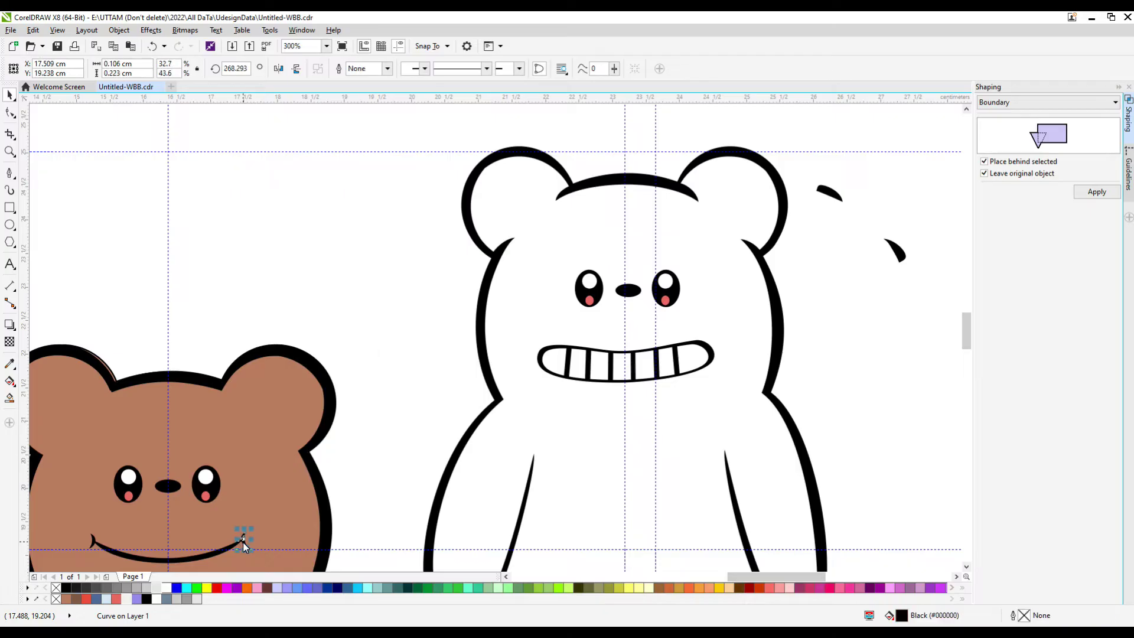
left_click(587, 247)
scroll(606, 250, "up", 2)
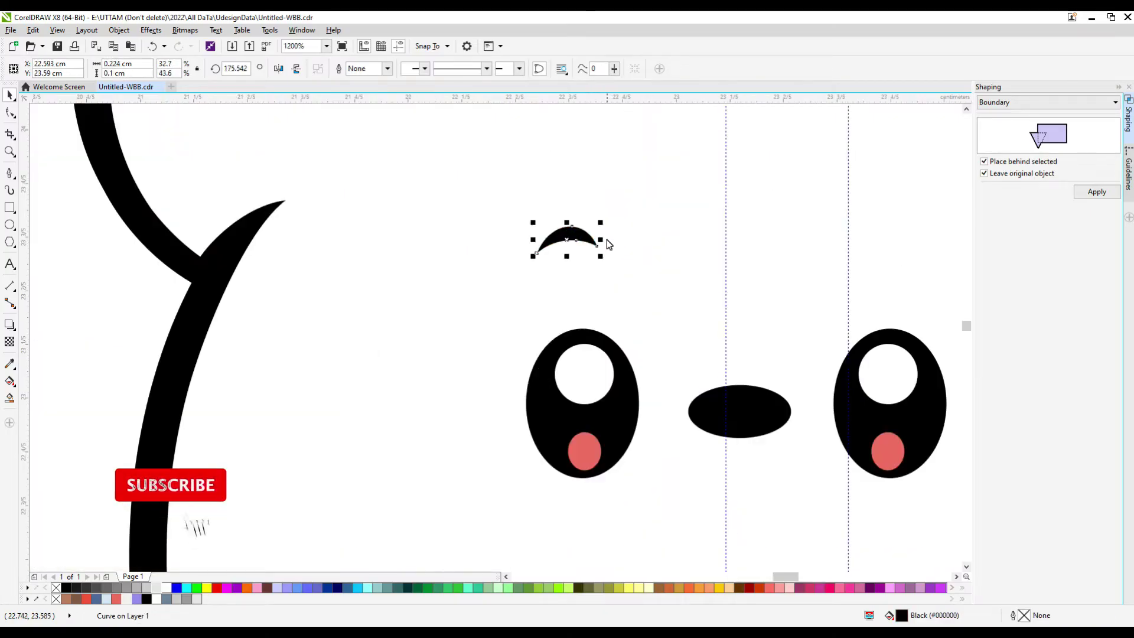
scroll(565, 202, "down", 1)
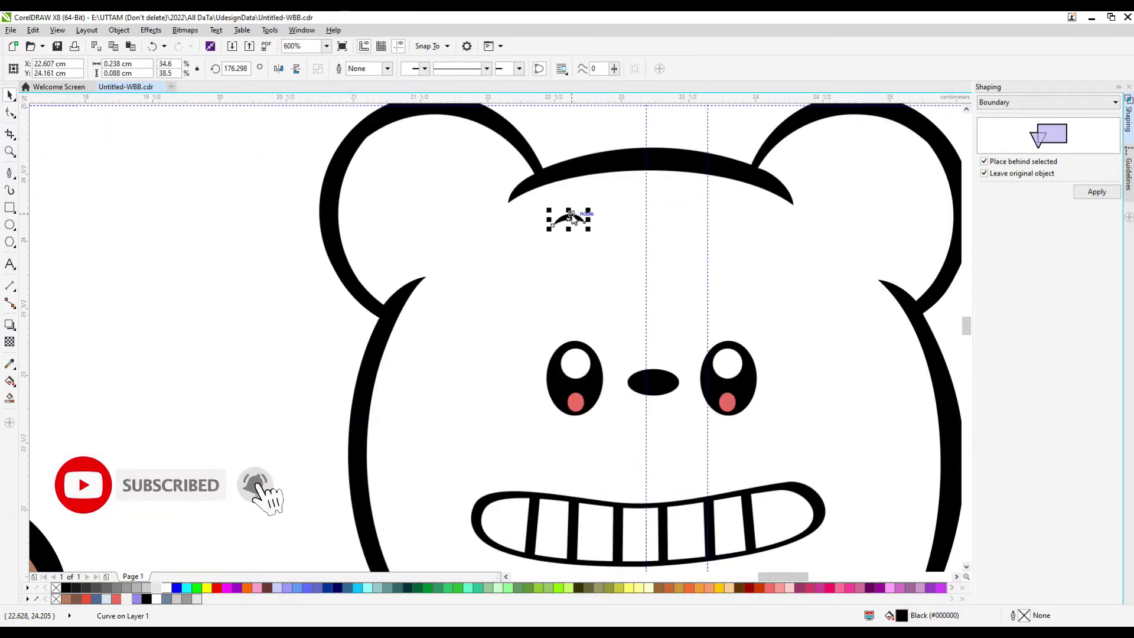
left_click(736, 216)
scroll(736, 216, "up", 1)
scroll(715, 224, "down", 3)
left_click(710, 239)
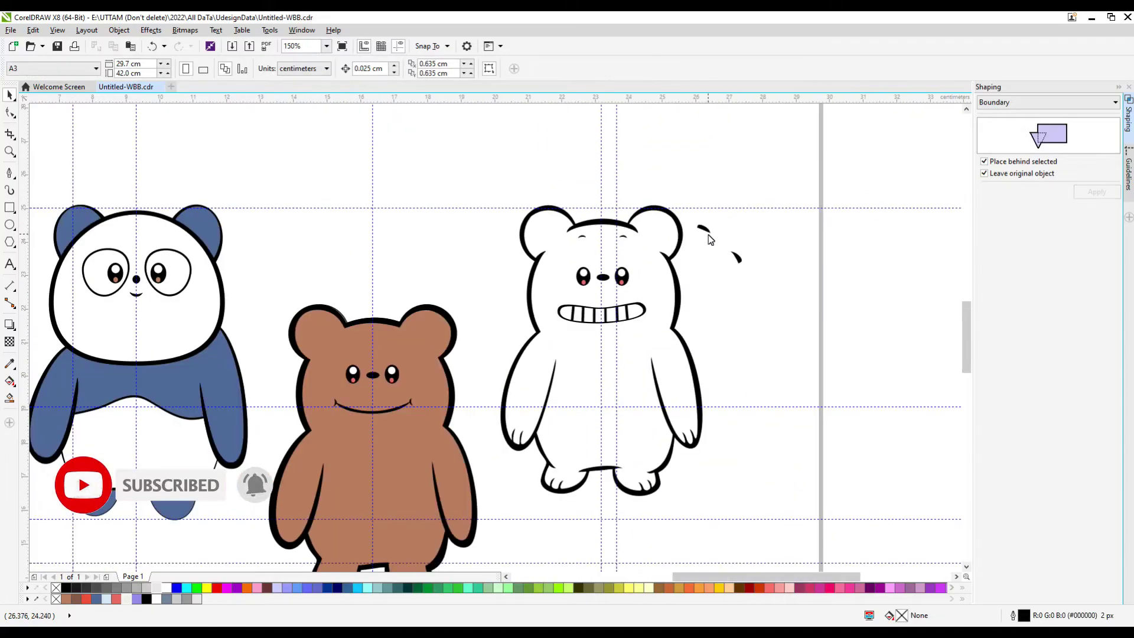
- Place a copy of the white bear's thick outline over the brown bear, aligned with its body
left_click(600, 389)
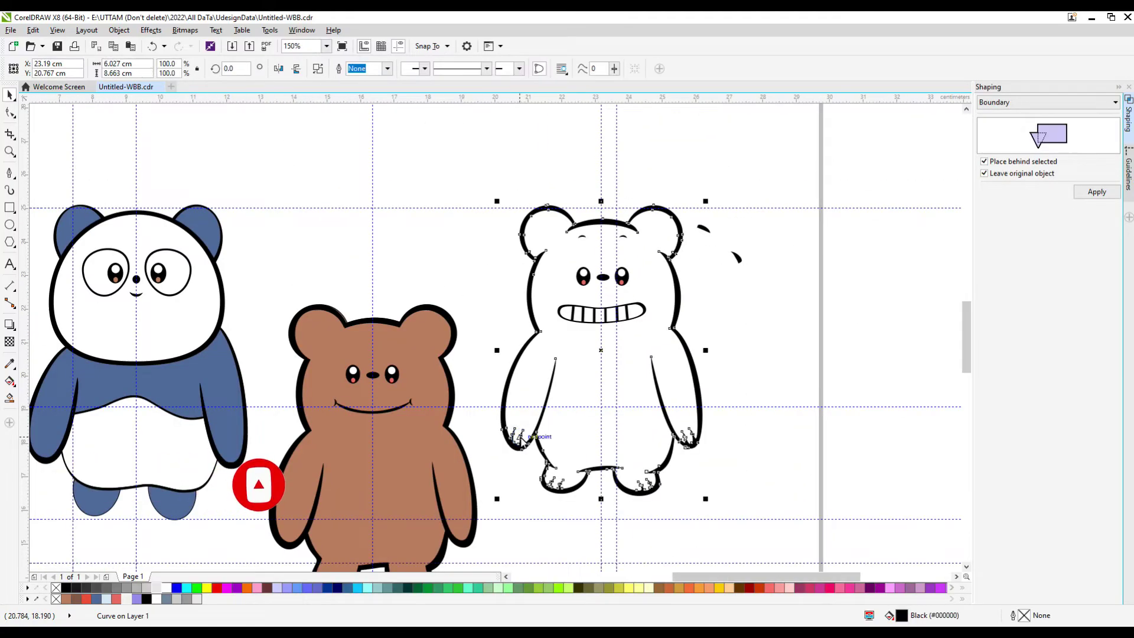
scroll(600, 389, "down", 1)
scroll(566, 420, "up", 1)
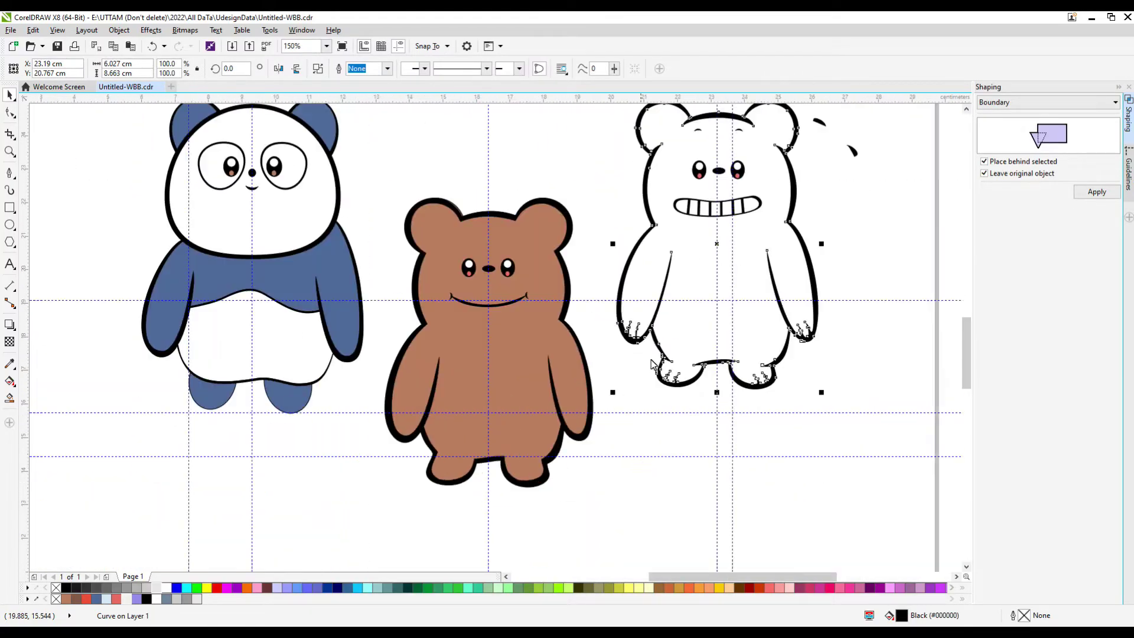
left_click_drag(716, 243, 486, 345)
scroll(589, 340, "up", 1)
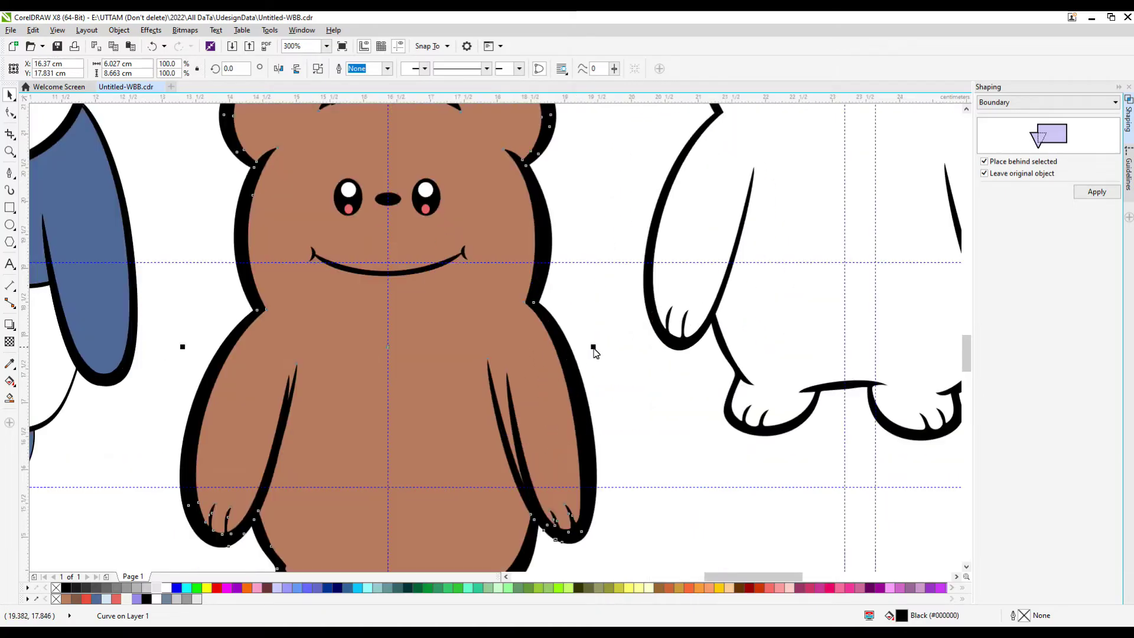
- Draw a rectangle about 6.7 × 5.1 cm over the brown bear's upper half and trim the outline copy down to its lower part
scroll(602, 354, "down", 1)
left_click(9, 207)
left_click_drag(380, 206, 602, 376)
left_click(10, 95)
scroll(404, 437, "up", 1)
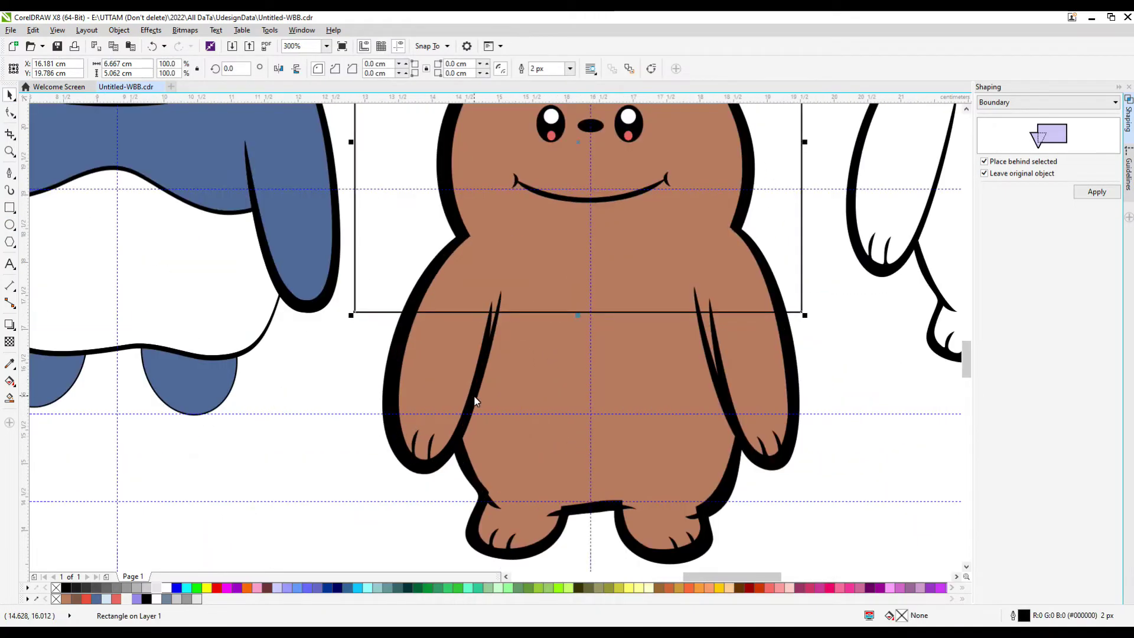
left_click(501, 331, "shift")
left_click(519, 317)
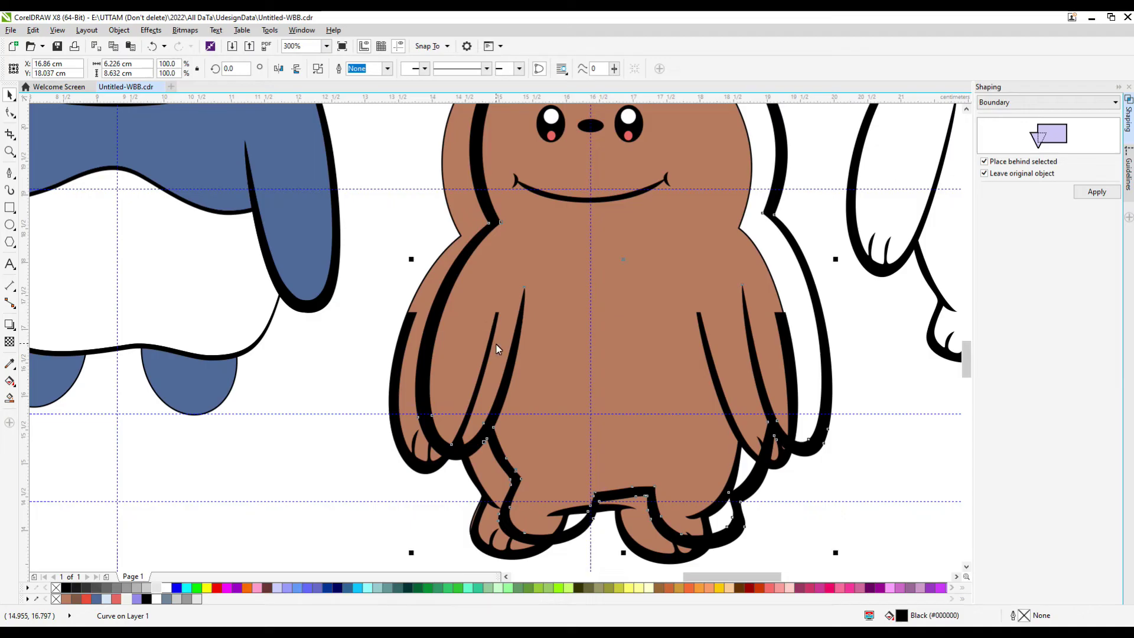
left_click(497, 330)
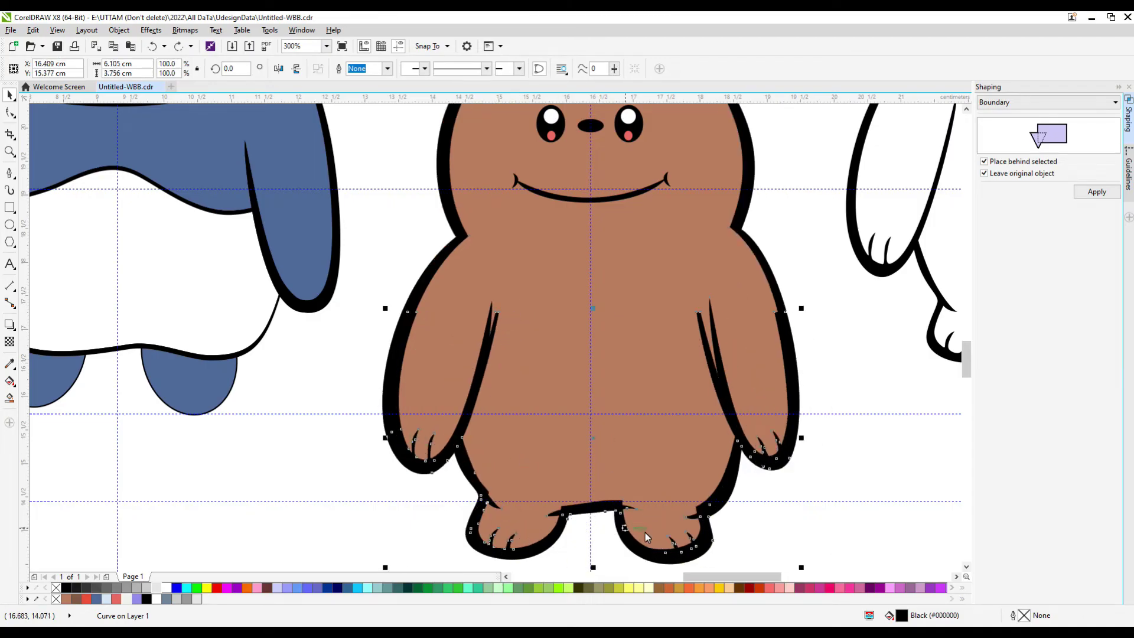
- Fill the trimmed outline copy with light grey and align it with the brown bear's hands and feet
scroll(646, 538, "up", 1)
scroll(700, 512, "down", 1)
left_click(146, 588)
scroll(515, 538, "up", 1)
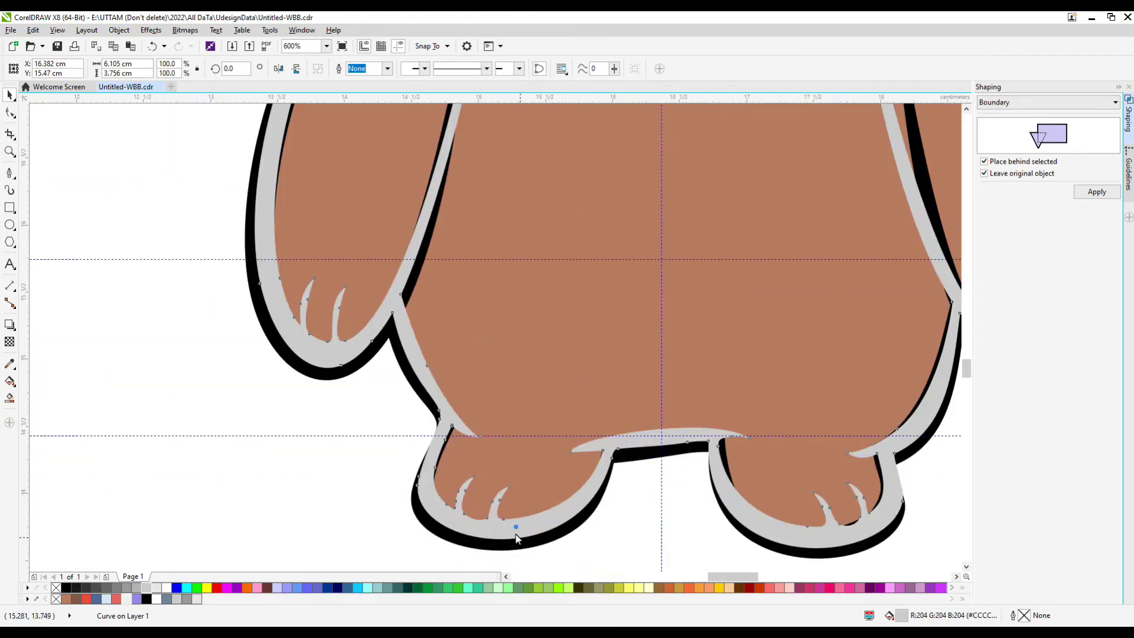
left_click_drag(516, 538, 513, 538)
left_click_drag(609, 460, 573, 461)
scroll(573, 460, "down", 2)
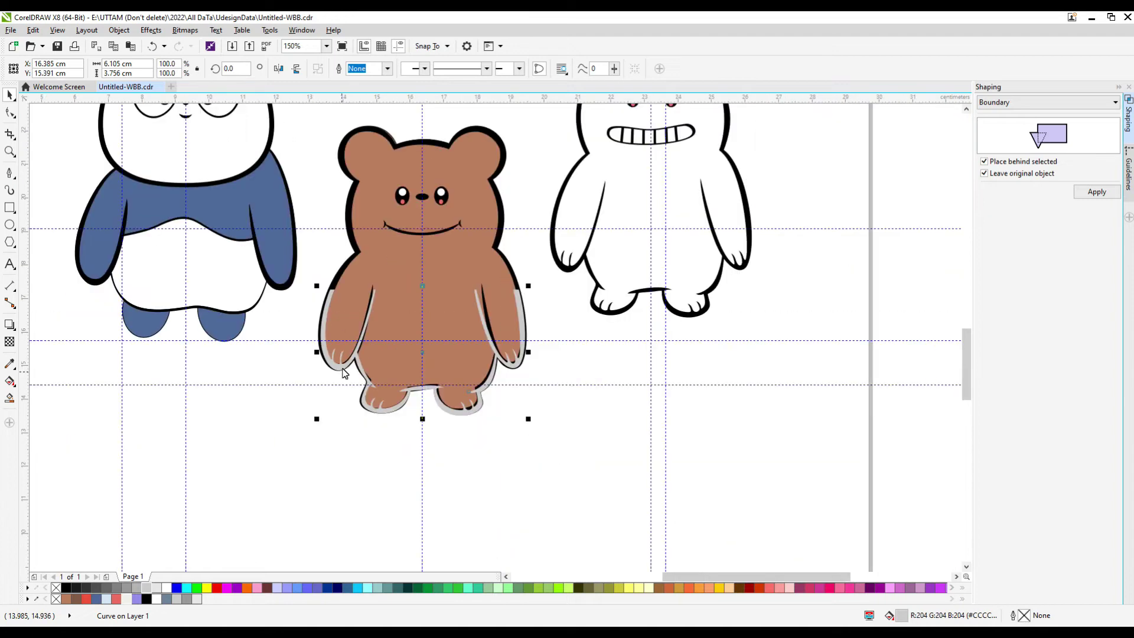
- Draw an ellipse and use it to trim the inner arm lines off the grey outline copy
scroll(358, 286, "up", 1)
left_click(9, 224)
left_click_drag(331, 248, 424, 431)
key("space")
left_click(411, 319, "shift")
left_click_drag(411, 319, 491, 382)
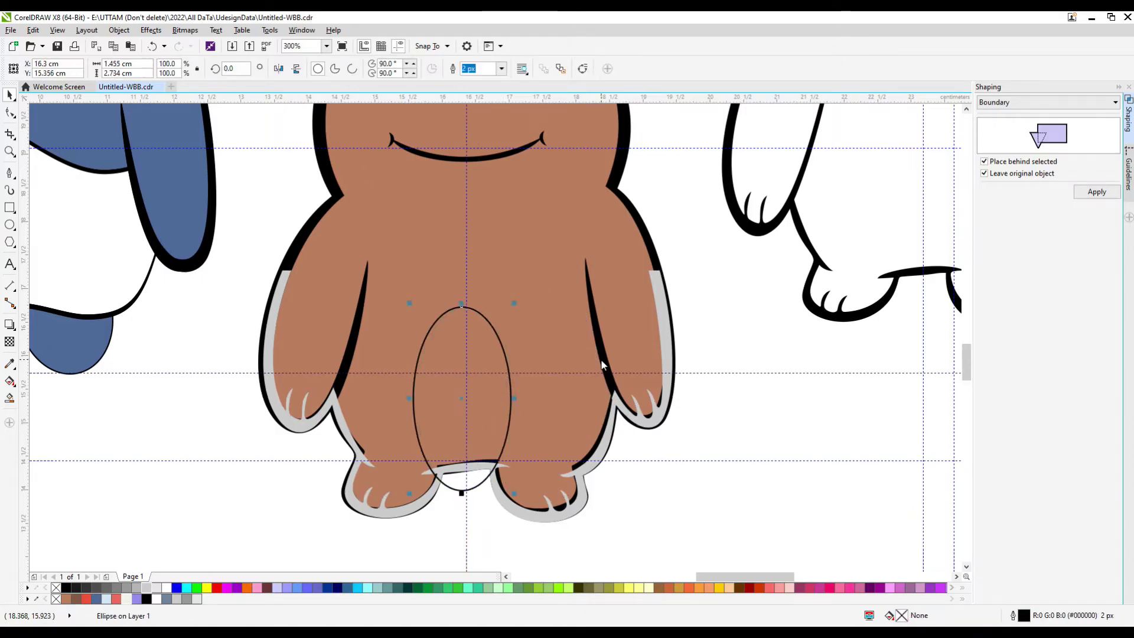
- Weld the grey hands-and-feet copy to the brown bear's black outline as one black shape
left_click(450, 395, "shift")
scroll(455, 408, "up", 2)
left_click(452, 407)
scroll(598, 435, "down", 1)
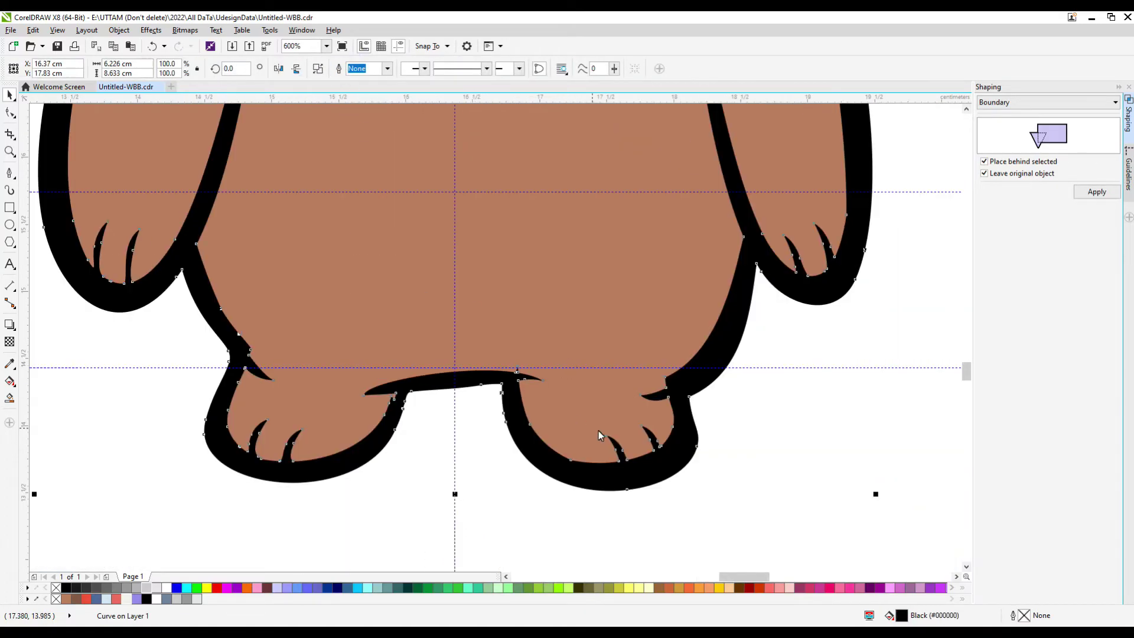
- Smooth the welded outline at the brown bear's right hip and delete the surplus nodes at its left hip
scroll(723, 430, "up", 1)
key("F10")
scroll(739, 390, "up", 1)
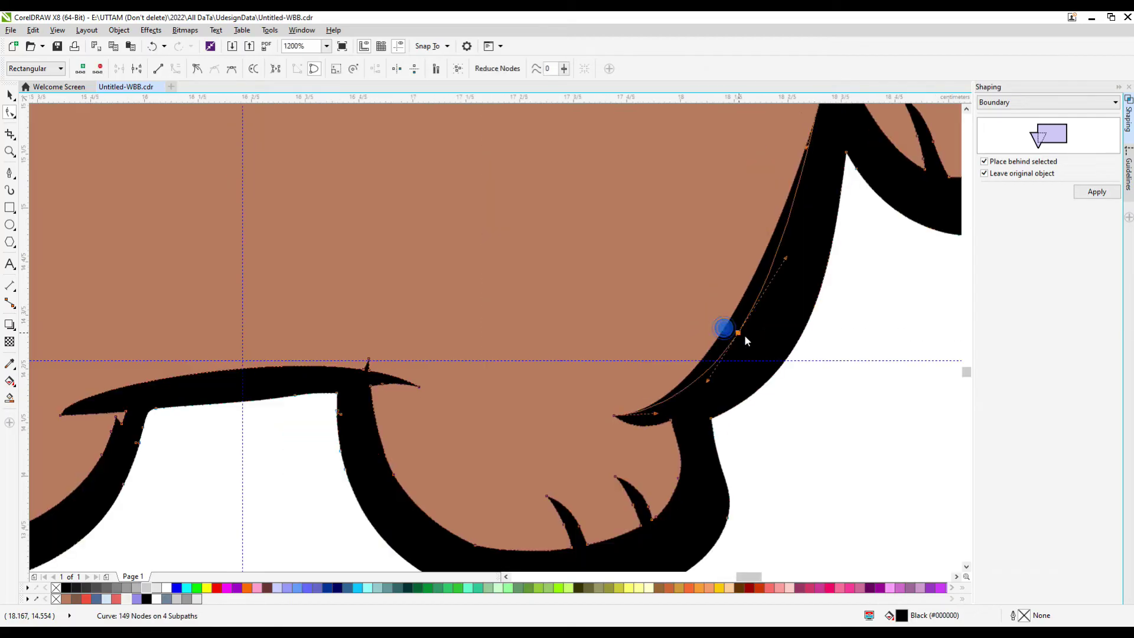
scroll(319, 313, "down", 1)
scroll(319, 313, "up", 2)
key("Delete")
key("Delete")
scroll(391, 243, "down", 1)
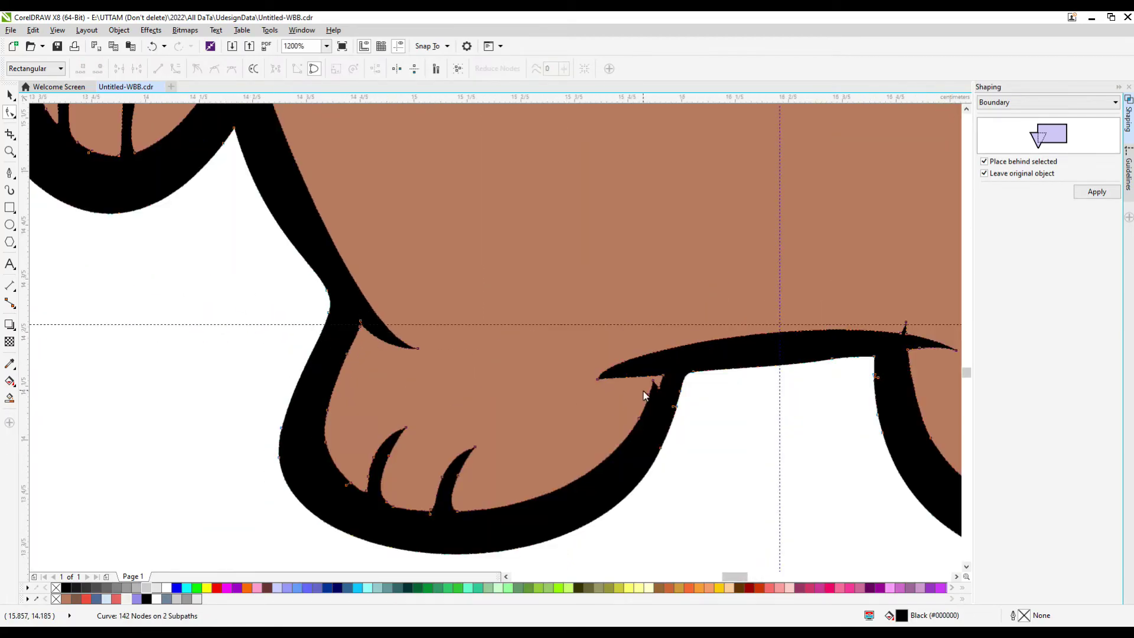
- Delete the stray spike nodes where the crotch line meets both legs and clean the remaining outline nodes on the brown bear
scroll(625, 406, "down", 1)
key("Delete")
scroll(784, 337, "up", 1)
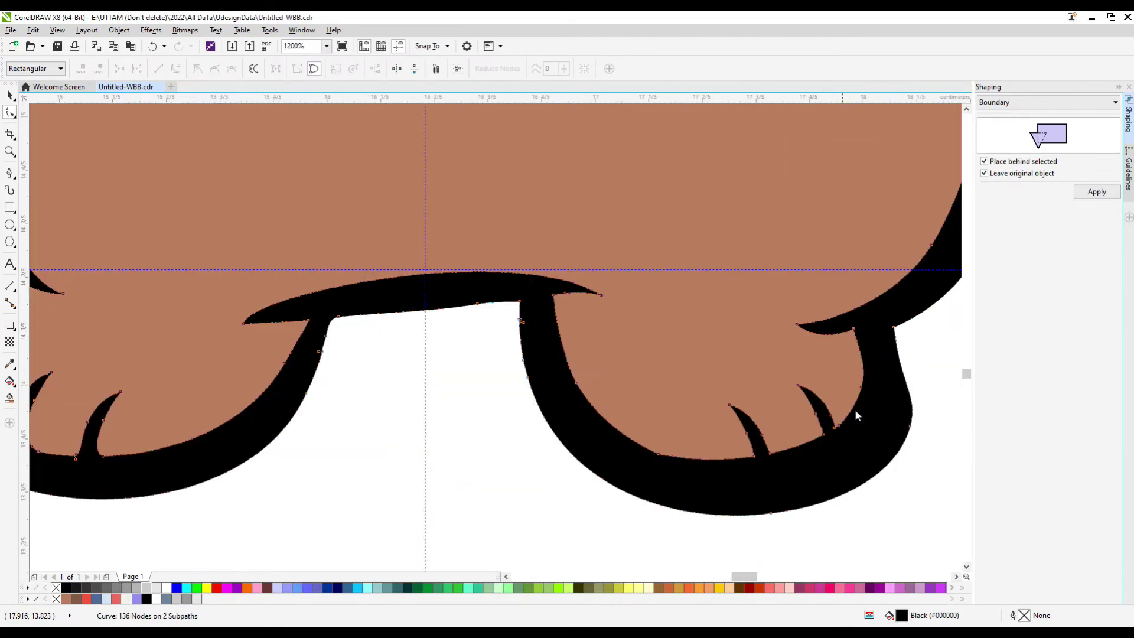
scroll(855, 409, "down", 2)
scroll(655, 444, "up", 1)
scroll(256, 399, "down", 3)
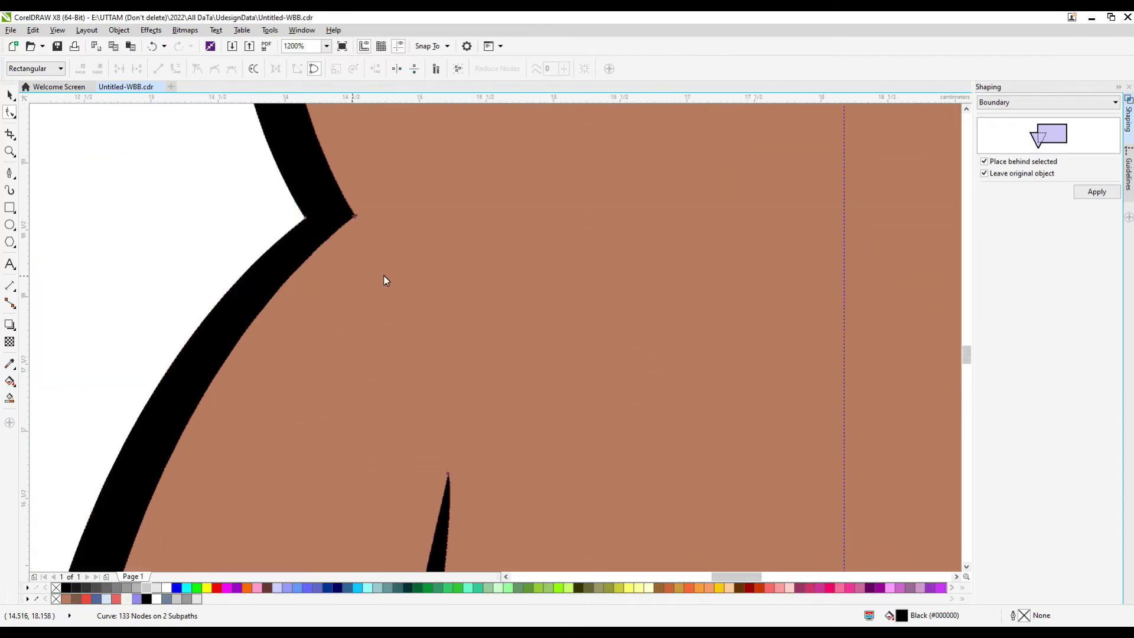
key("space")
key("Escape")
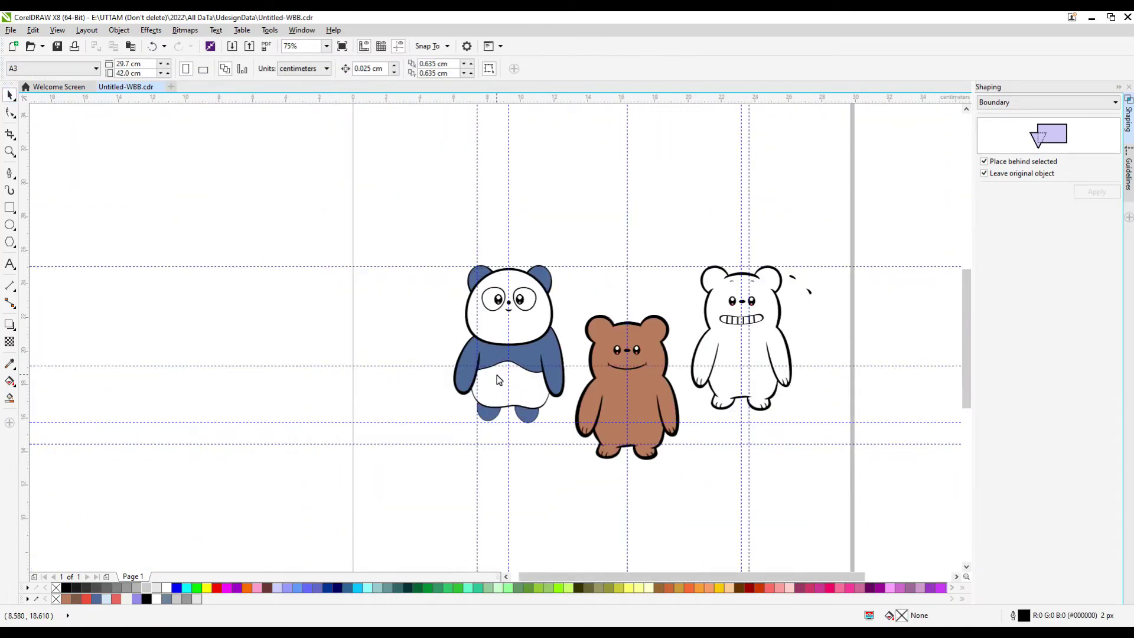
- Convert the panda's left foot ellipse to curves and reshape its lower edge toward the outer side
left_click(488, 417)
scroll(488, 421, "up", 2)
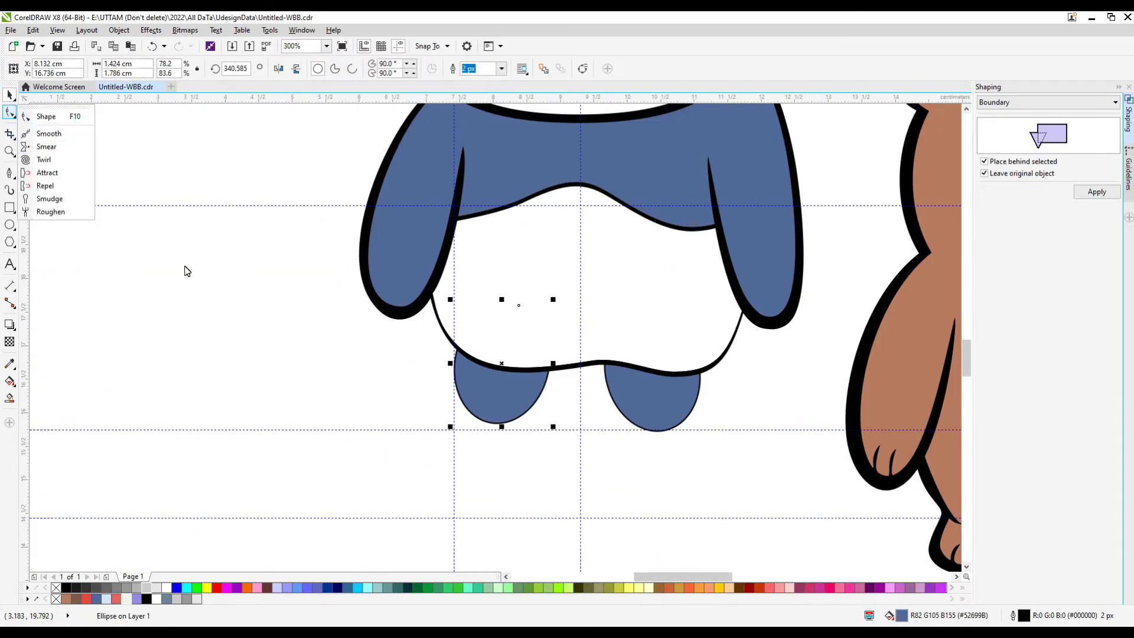
left_click(46, 116)
right_click(462, 404)
left_click(513, 113)
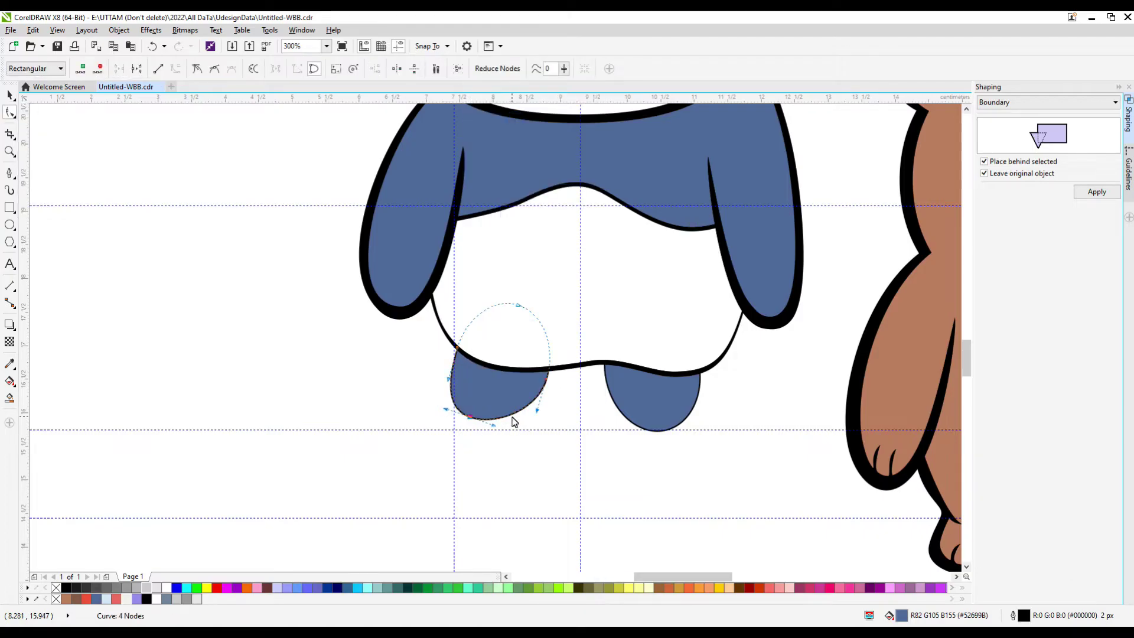
- Delete the panda's right foot and bring the reshaped left foot with a slightly smaller inner copy in front of the body
key("space")
left_click(623, 431)
key("Delete")
left_click(481, 392)
key("shift+Page_Up")
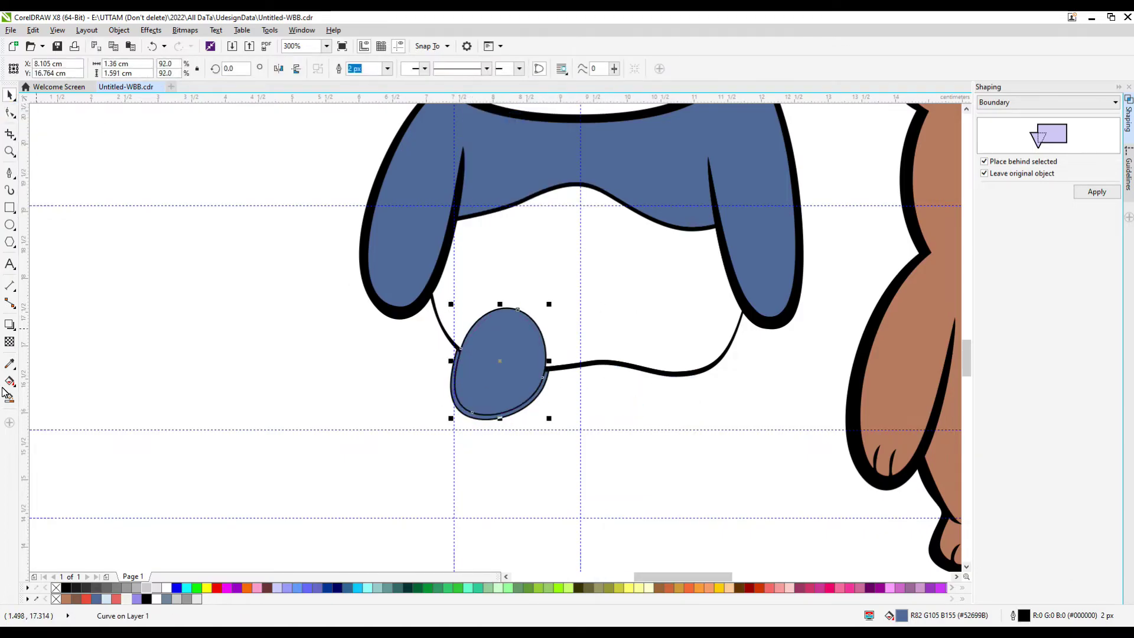
- Move the two foot shapes below the panda's body and Smart Fill the ring between them with no outline
left_click(10, 397)
key("space")
left_click_drag(459, 342, 449, 424)
key("space")
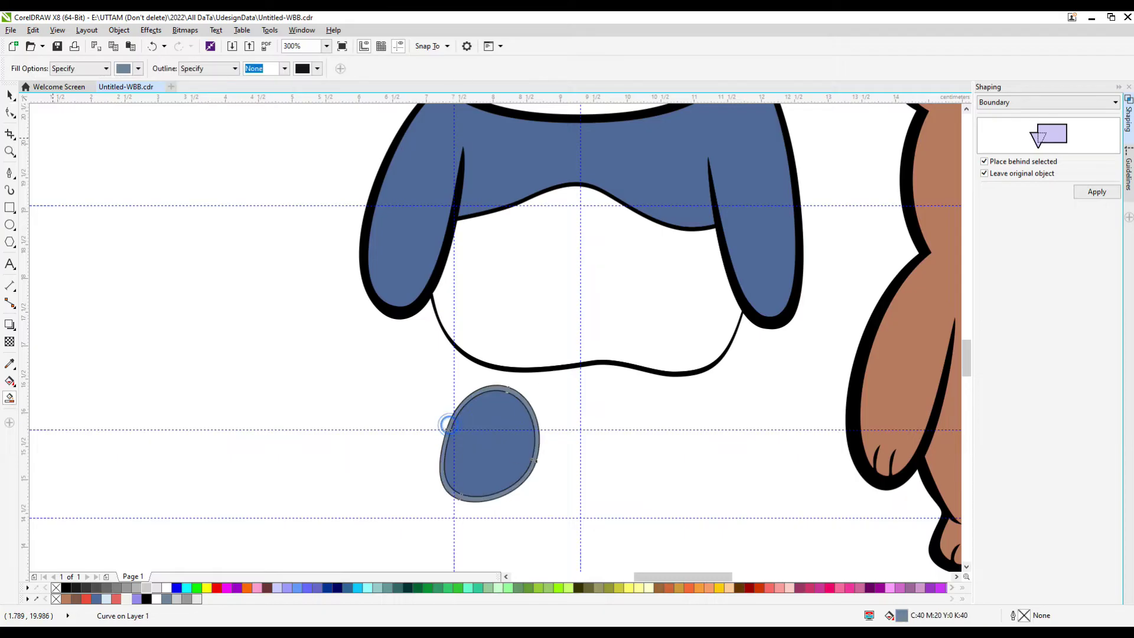
key("space")
scroll(514, 455, "up", 3)
scroll(408, 359, "down", 3)
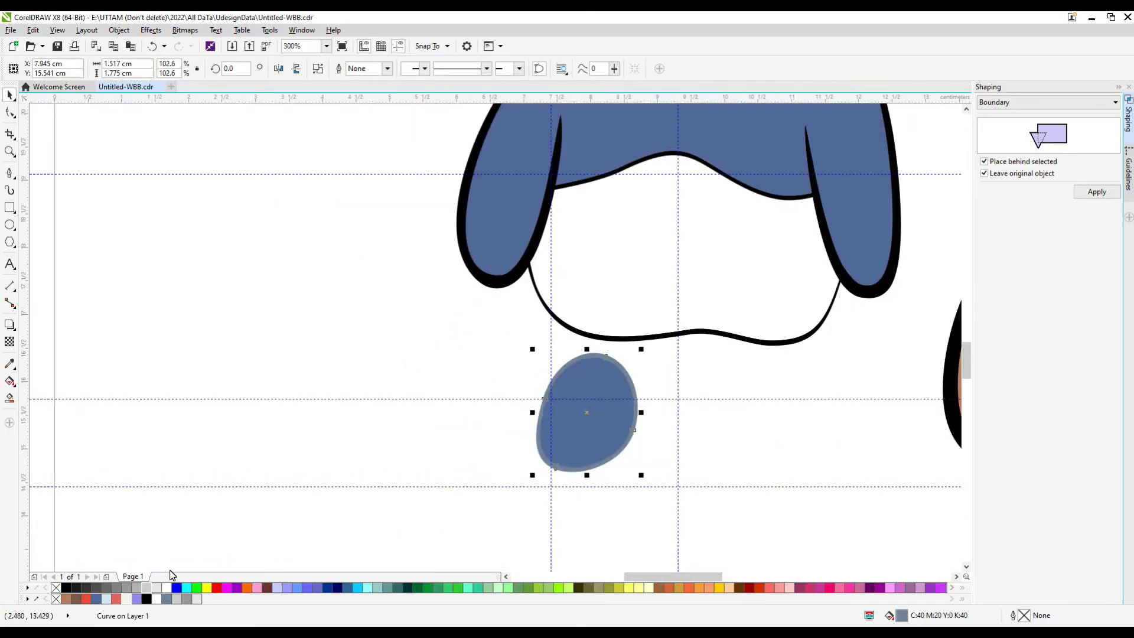
- Group the foot with its outline ring, move it up to the body's lower left edge and place it behind the body
left_click_drag(679, 317, 478, 481)
key("ctrl+g")
left_click_drag(587, 359, 586, 283)
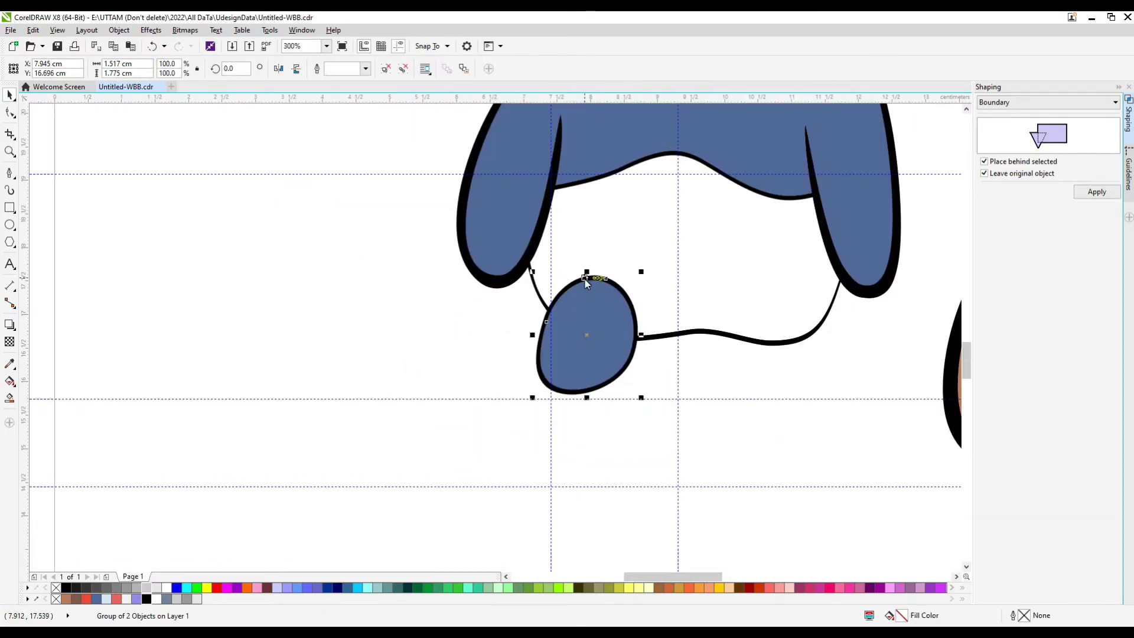
scroll(586, 366, "down", 3)
- Copy the brown bear's right mouth-corner curve onto the panda's left foot, enlarging and rotating it into a toe line
left_click(891, 274)
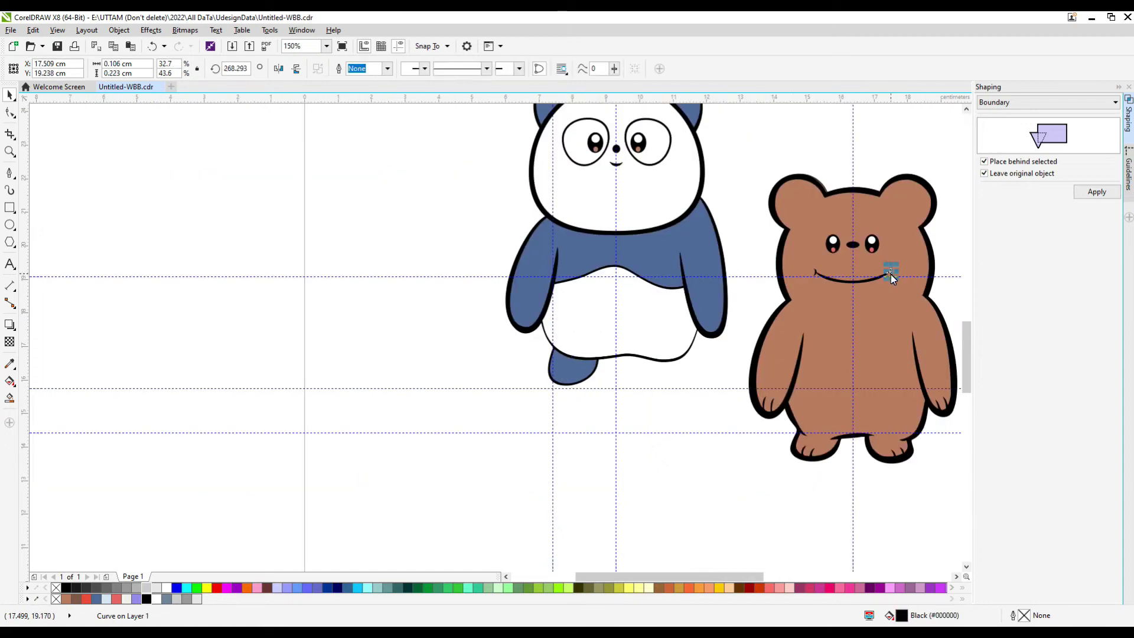
left_click_drag(891, 275, 543, 354)
scroll(547, 384, "up", 5)
scroll(570, 353, "up", 2)
scroll(543, 354, "up", 2)
scroll(532, 368, "down", 1)
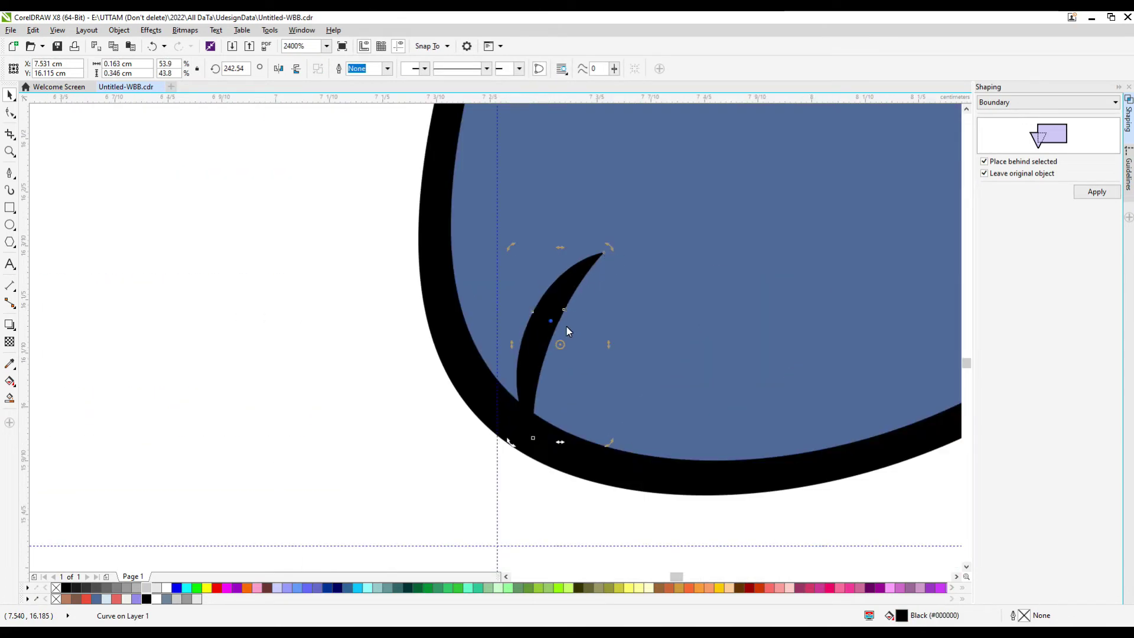
- Add a second toe line beside the first and flatten the left foot to about 1.62 cm high
scroll(728, 321, "down", 2)
left_click(655, 373)
left_click(665, 389)
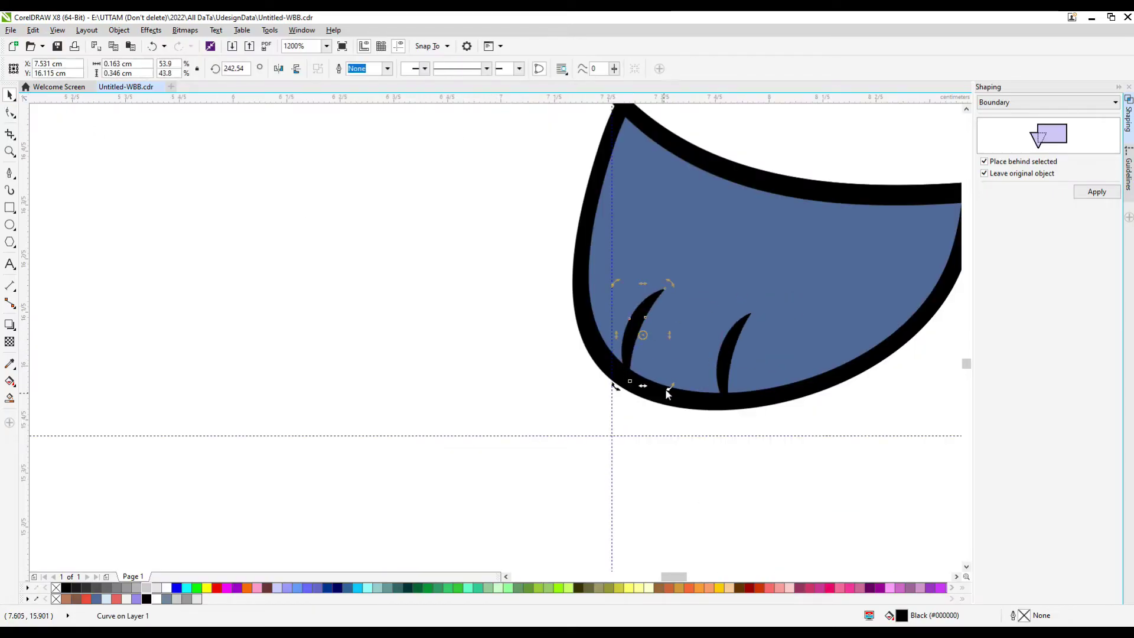
scroll(640, 353, "up", 4)
scroll(642, 356, "down", 8)
left_click(759, 317, "shift")
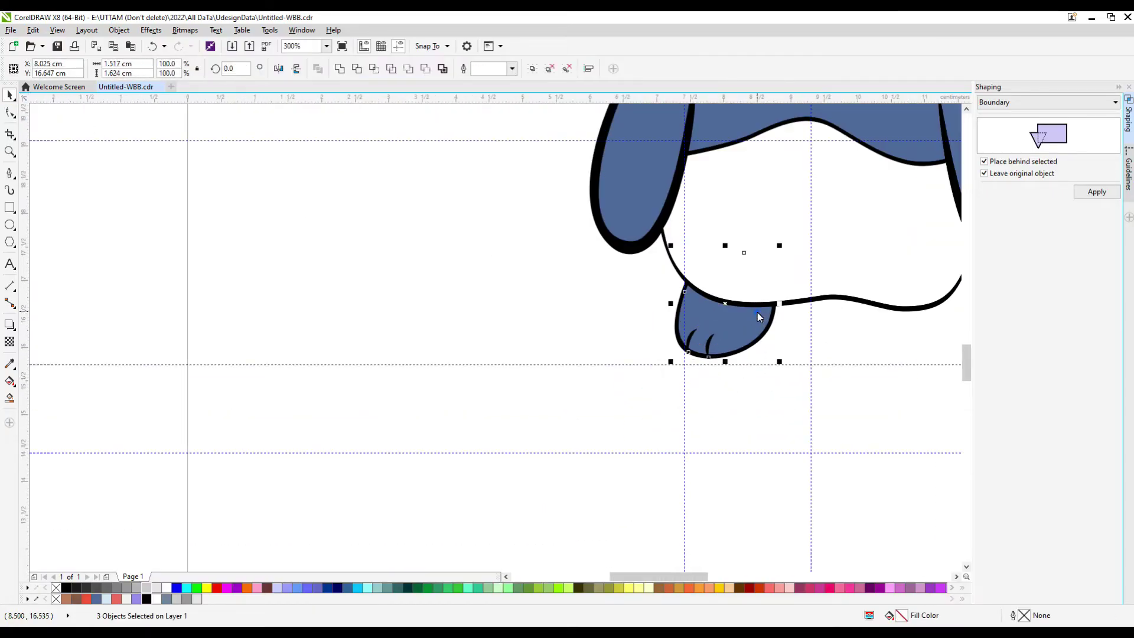
scroll(684, 315, "up", 2)
left_click(627, 299, "shift")
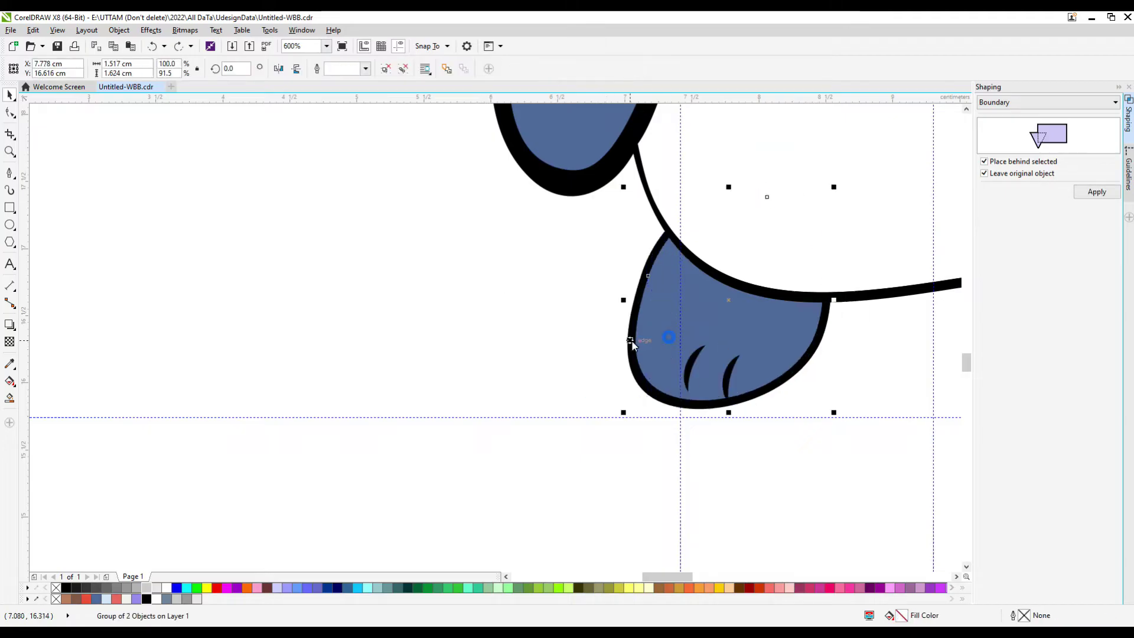
- Merge the toe lines with the left foot's outline and round the corners where the first toe line meets it
left_click(669, 327)
scroll(669, 328, "up", 2)
key("F10")
scroll(743, 449, "up", 2)
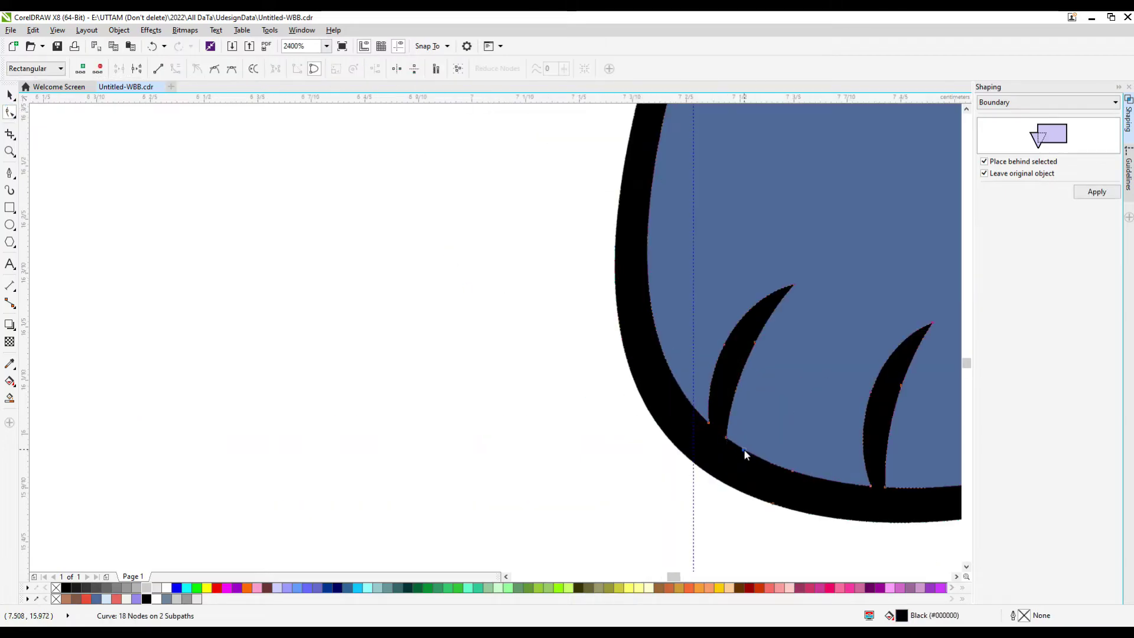
scroll(697, 431, "down", 2)
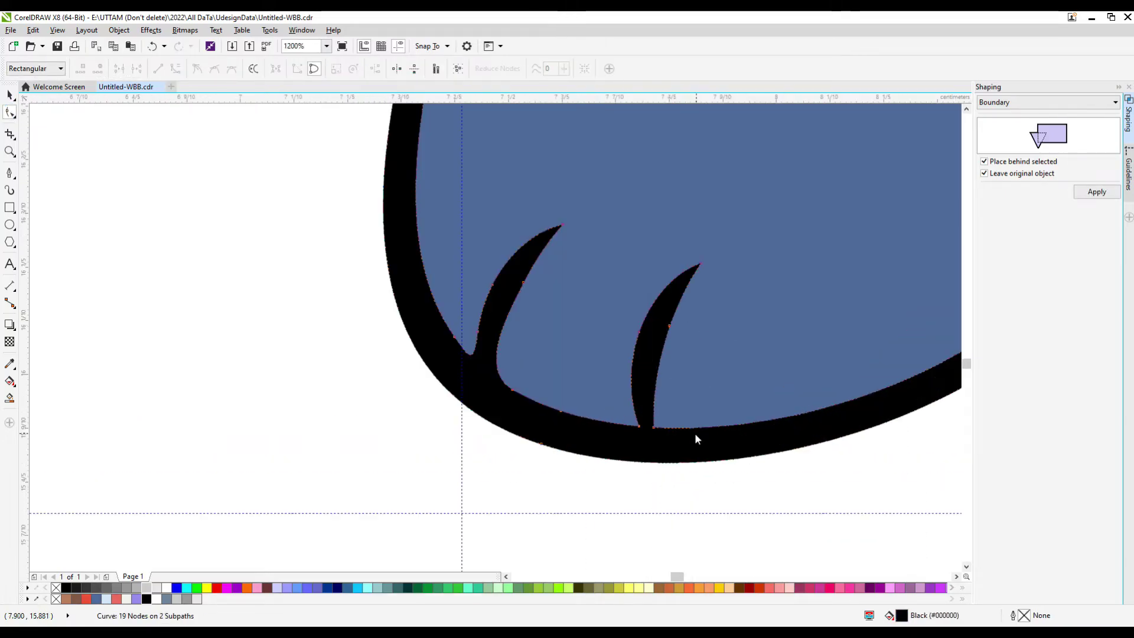
- Place a horizontally mirrored copy of the left foot with its toe lines under the right side of the panda's body
scroll(638, 428, "down", 4)
key("space")
left_click_drag(458, 461, 828, 196)
left_click(278, 68)
scroll(567, 331, "down", 4)
left_click_drag(507, 312, 576, 307)
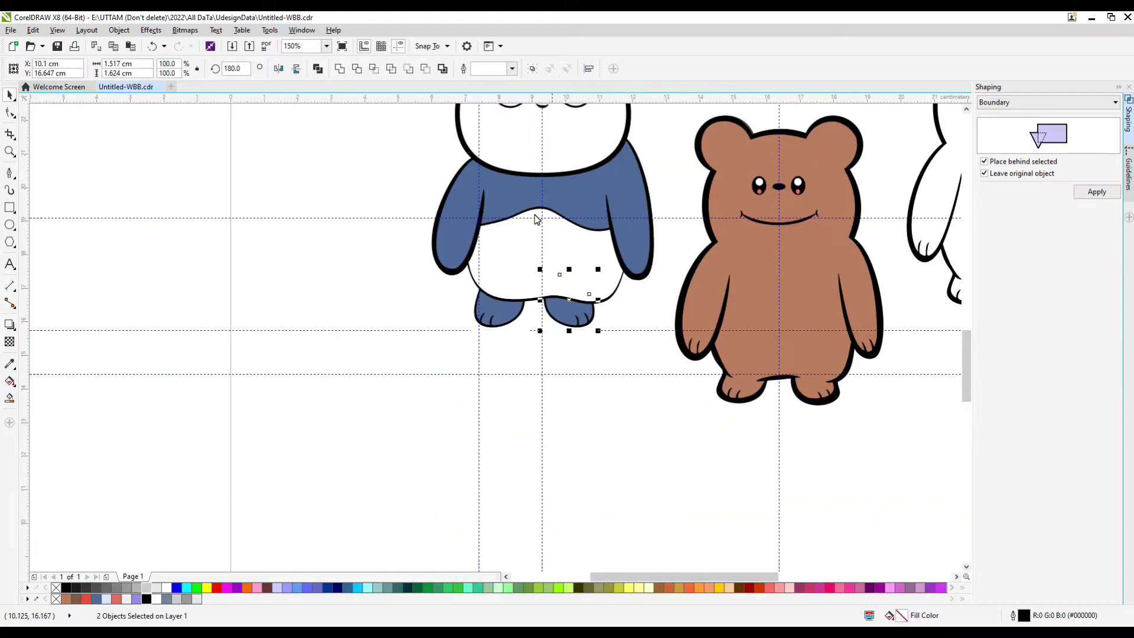
scroll(537, 219, "up", 2)
left_click(822, 271)
scroll(823, 272, "down", 3)
scroll(371, 311, "up", 2)
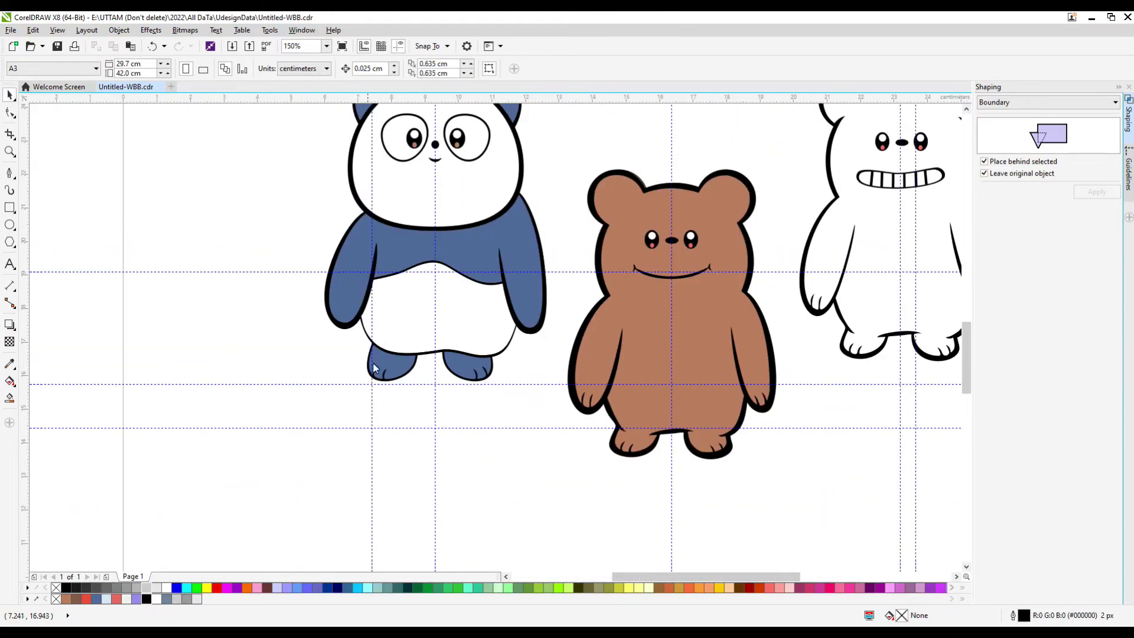
- Copy the white bear's two eyebrows onto the brown bear's forehead above its eyes
scroll(541, 344, "down", 2)
scroll(649, 232, "up", 2)
left_click(650, 232)
left_click_drag(652, 246, 420, 352)
scroll(420, 352, "up", 3)
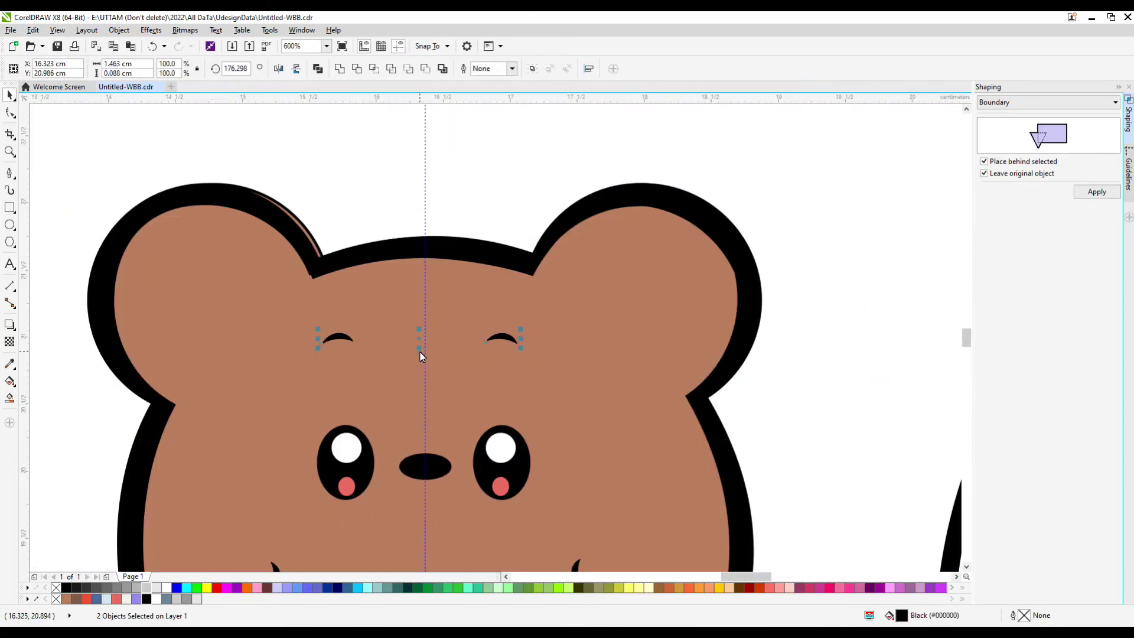
- Adjust the outline and fill nodes at the brown bear's left ear to remove the brown sliver in the black outline
left_click(10, 112)
scroll(343, 250, "up", 4)
left_click(344, 250)
scroll(343, 250, "down", 2)
left_click_drag(334, 183, 282, 218)
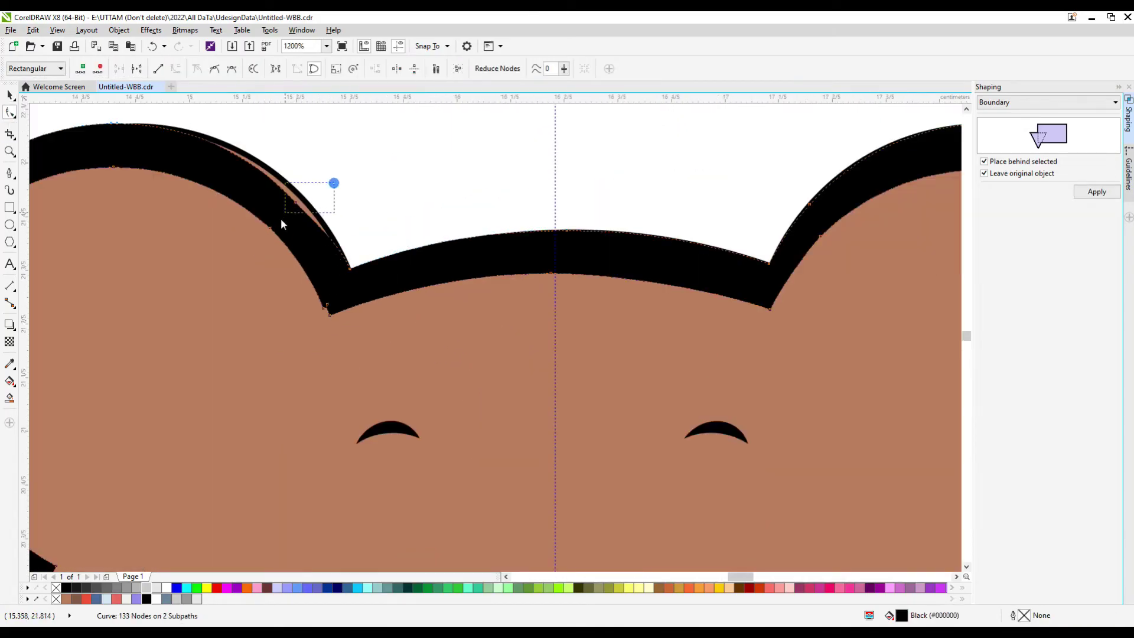
scroll(341, 312, "up", 2)
left_click(432, 300)
scroll(432, 299, "down", 2)
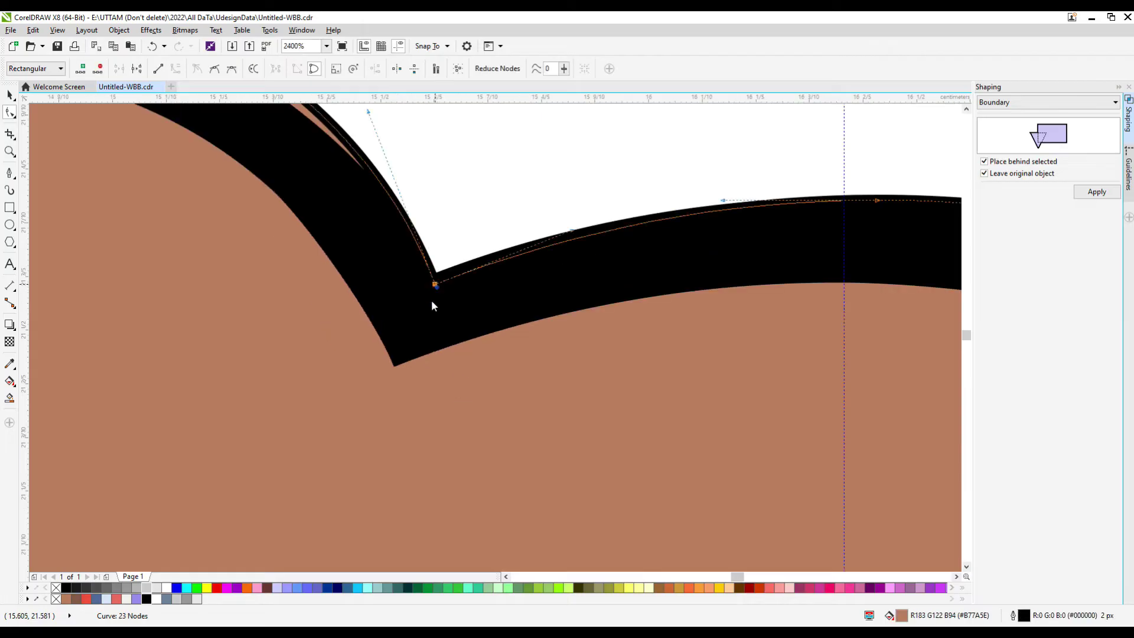
- Smooth the brown bear's right ear outline and pull the fill's top node inward beneath the black line
left_click(205, 173)
scroll(844, 335, "down", 2)
scroll(825, 310, "up", 2)
left_click(825, 310)
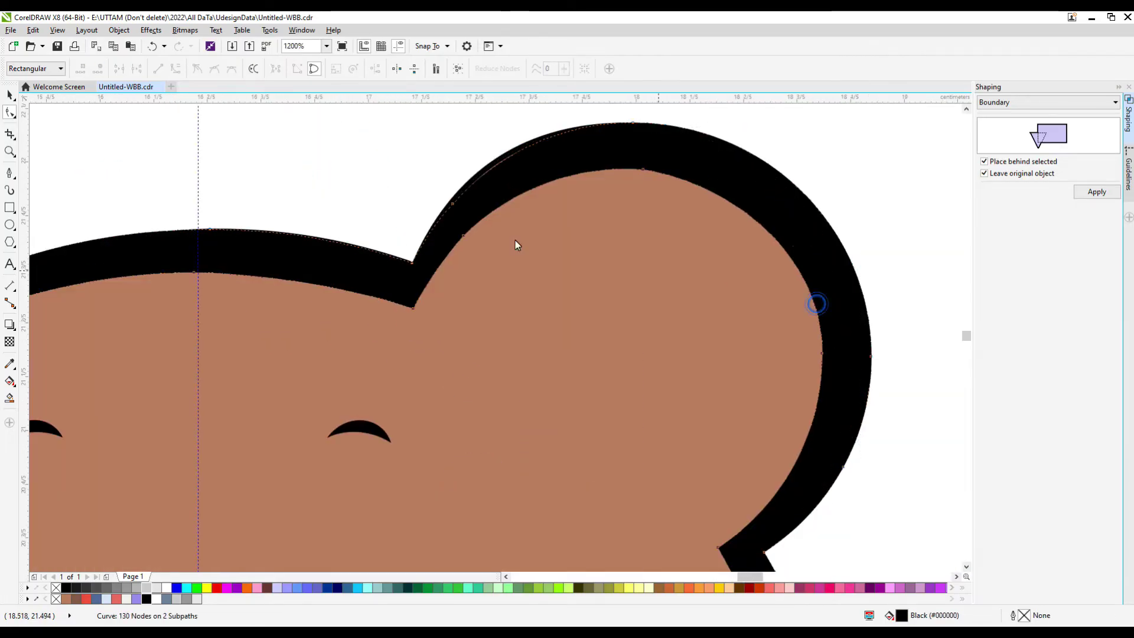
left_click_drag(456, 211, 455, 215)
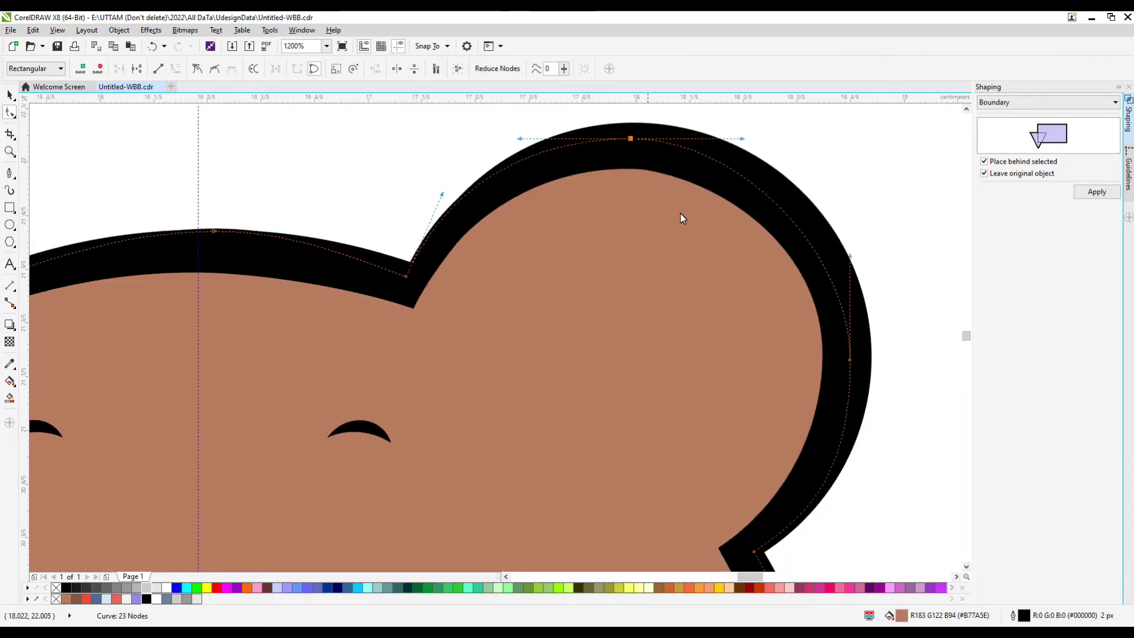
scroll(650, 325, "down", 6)
scroll(450, 307, "down", 1)
left_click(10, 95)
left_click(485, 334)
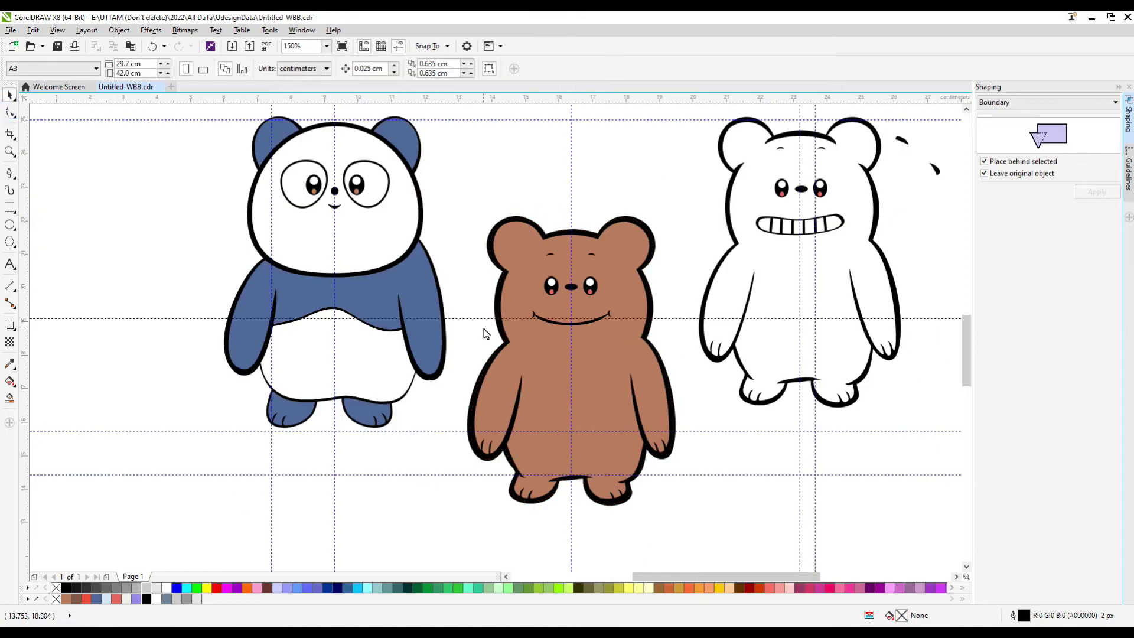
- Copy the brown bear's mouth-corner curve onto the panda's right hand and shape it into two finger lines
left_click(284, 422)
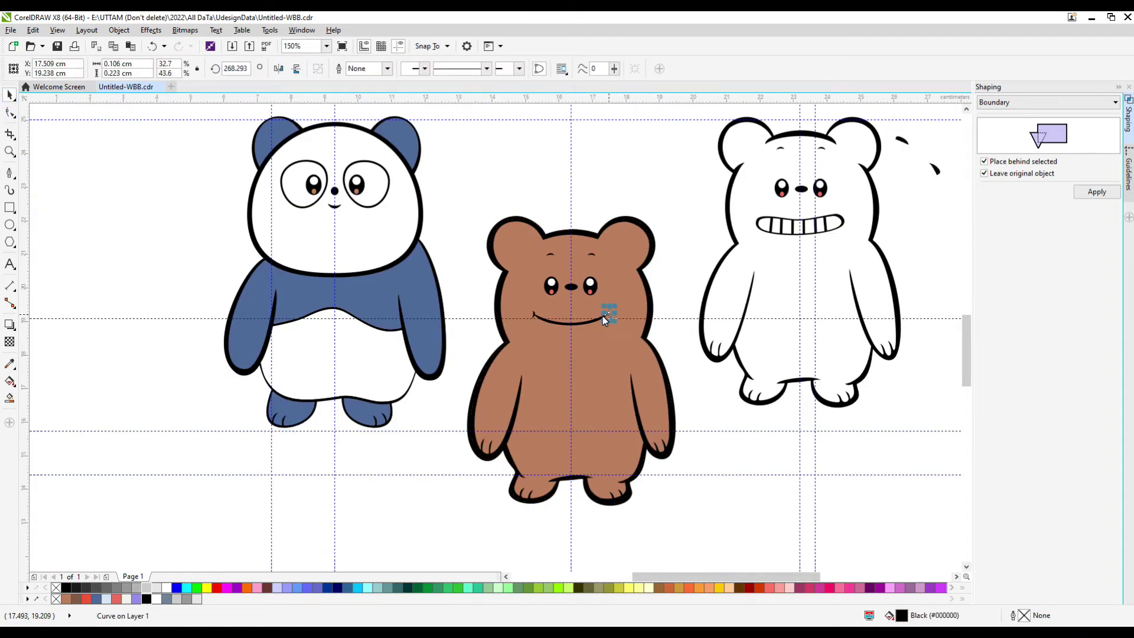
scroll(424, 366, "up", 4)
left_click_drag(607, 316, 494, 346)
scroll(461, 372, "up", 2)
scroll(502, 351, "down", 4)
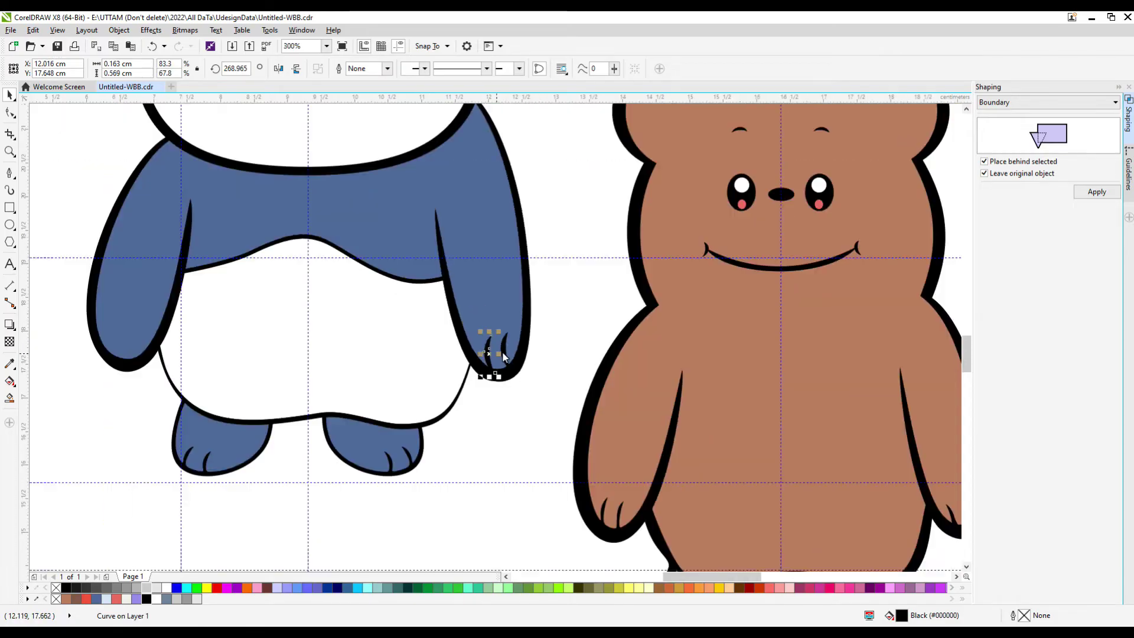
scroll(505, 354, "up", 4)
scroll(508, 354, "down", 4)
- Rotate the two finger lines on the panda's right hand to follow the arm and make the inner one narrower
left_click(507, 352, "shift")
scroll(529, 363, "up", 4)
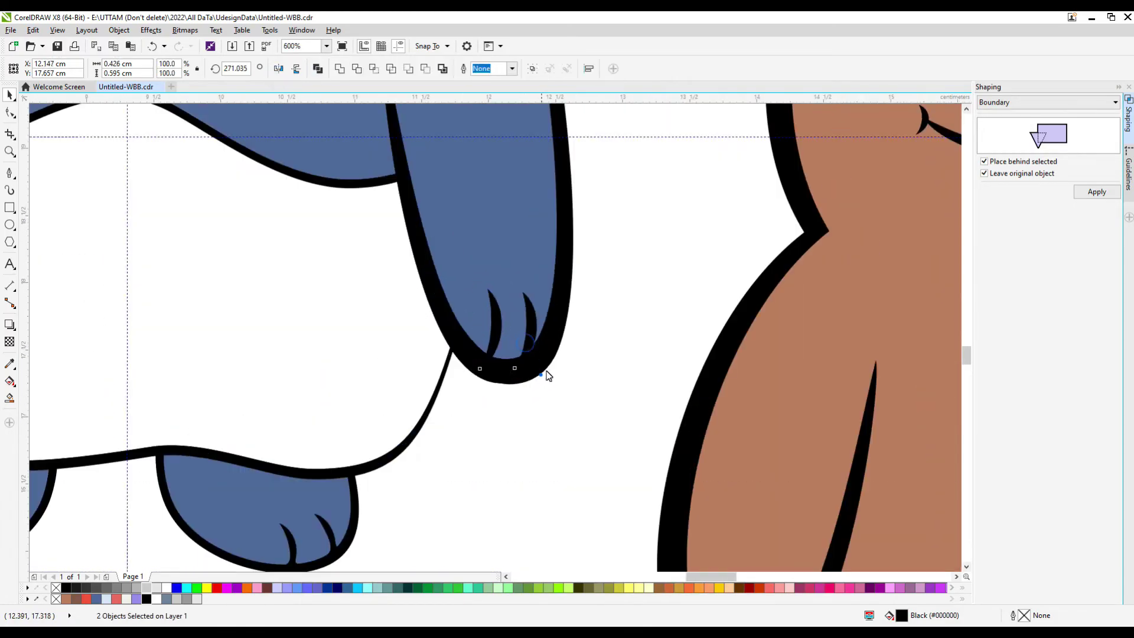
scroll(536, 299, "down", 3)
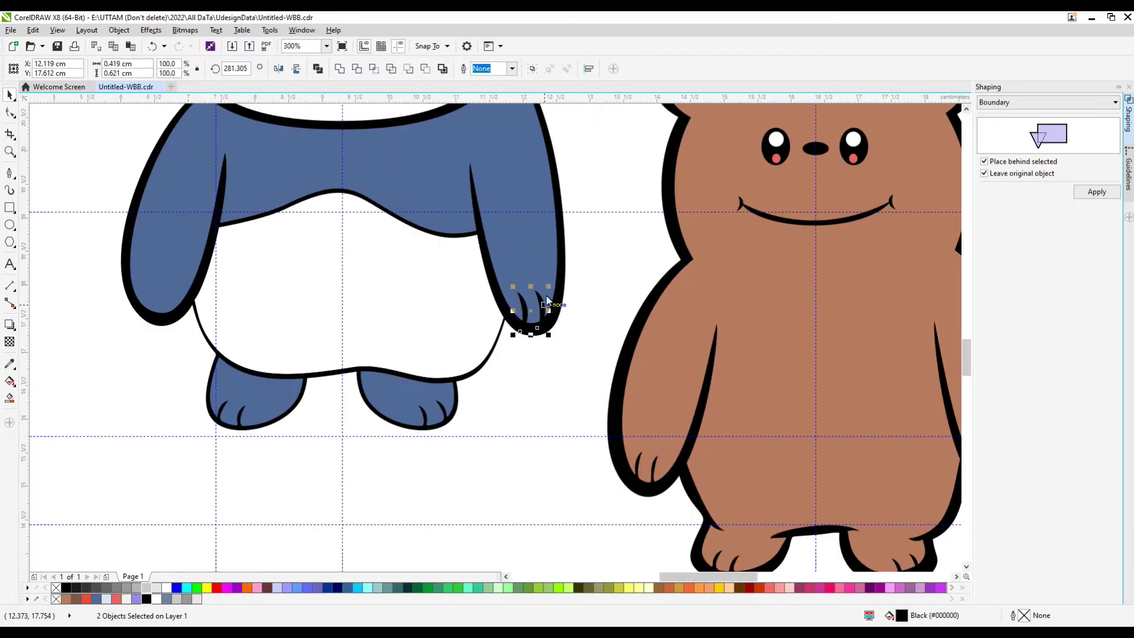
left_click(540, 306)
scroll(544, 297, "up", 3)
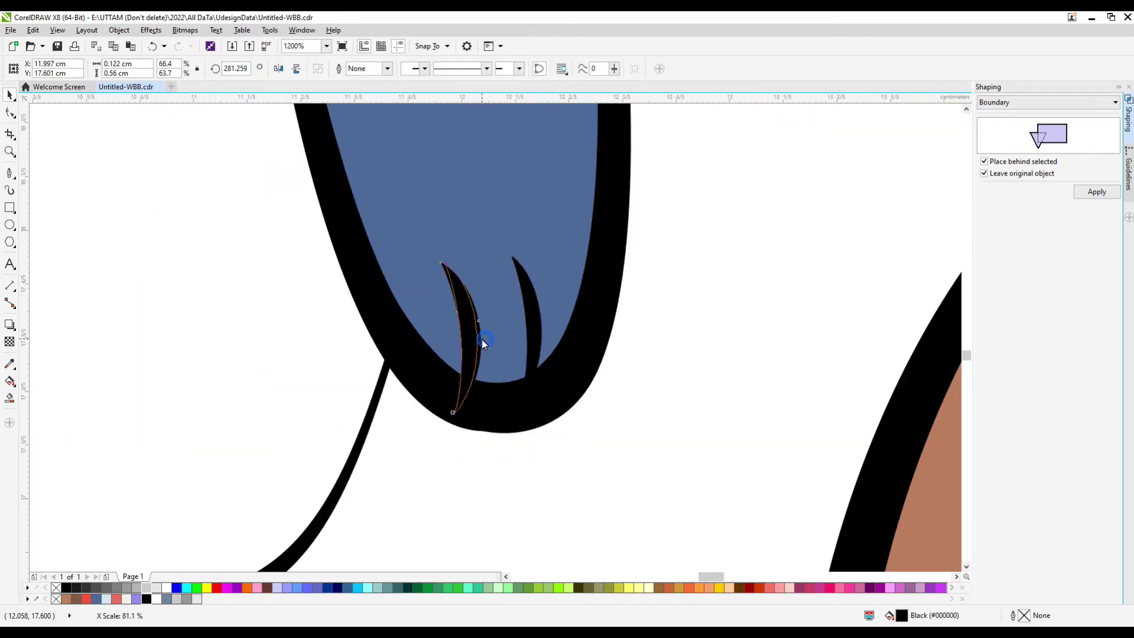
left_click(482, 341, "shift")
scroll(573, 283, "down", 3)
- Mirror a copy of the finger lines onto the panda's left hand and merge both pairs with the body outline
scroll(189, 271, "up", 3)
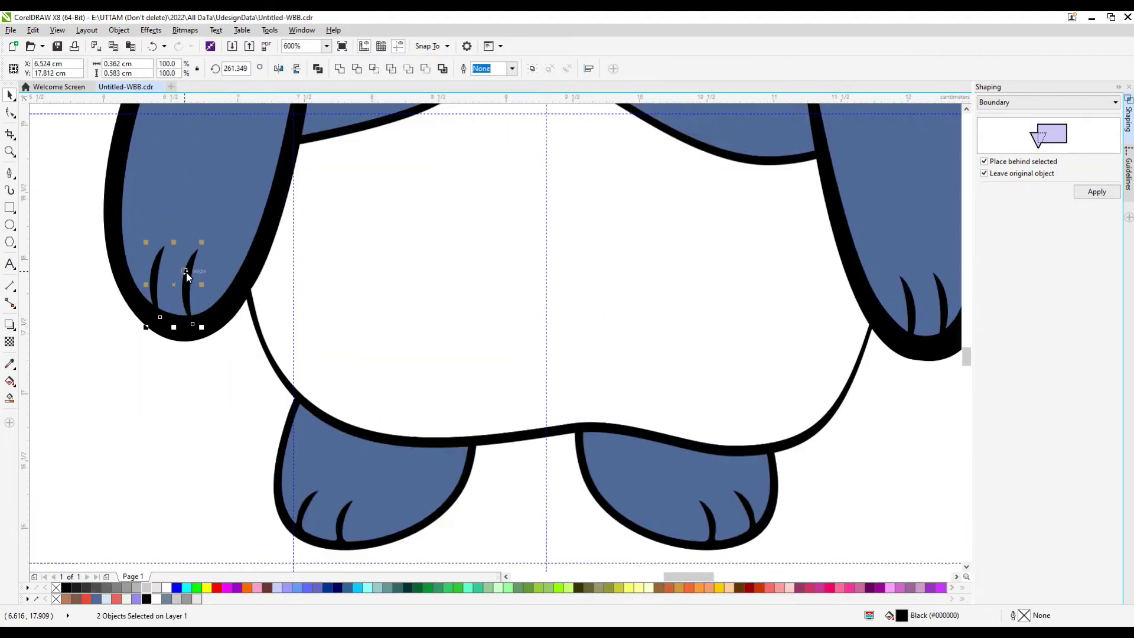
left_click(242, 337, "shift")
left_click(318, 69)
scroll(767, 299, "down", 3)
scroll(735, 321, "up", 2)
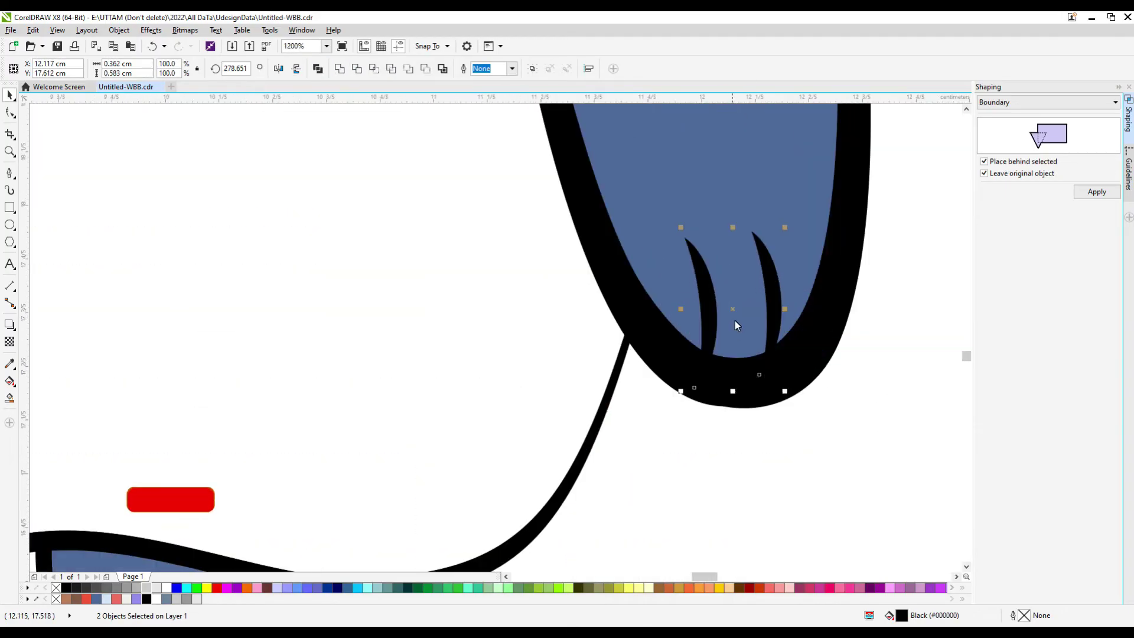
- Round the corners where the finger lines meet the outline of the panda's right hand
key("F10")
scroll(640, 324, "up", 3)
scroll(625, 336, "down", 1)
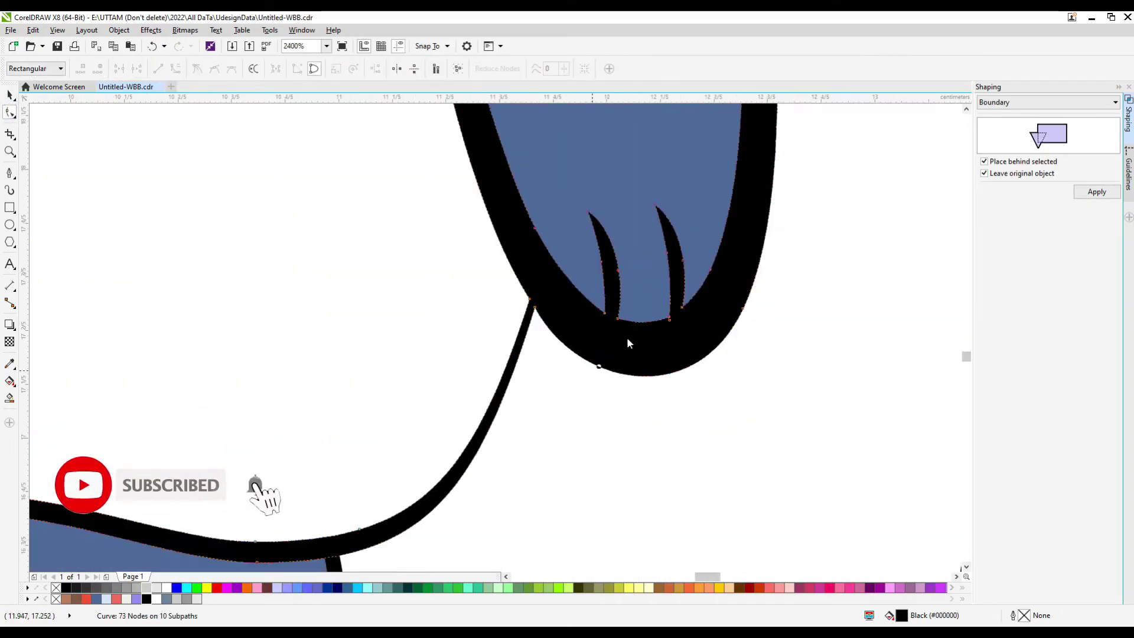
scroll(535, 282, "up", 3)
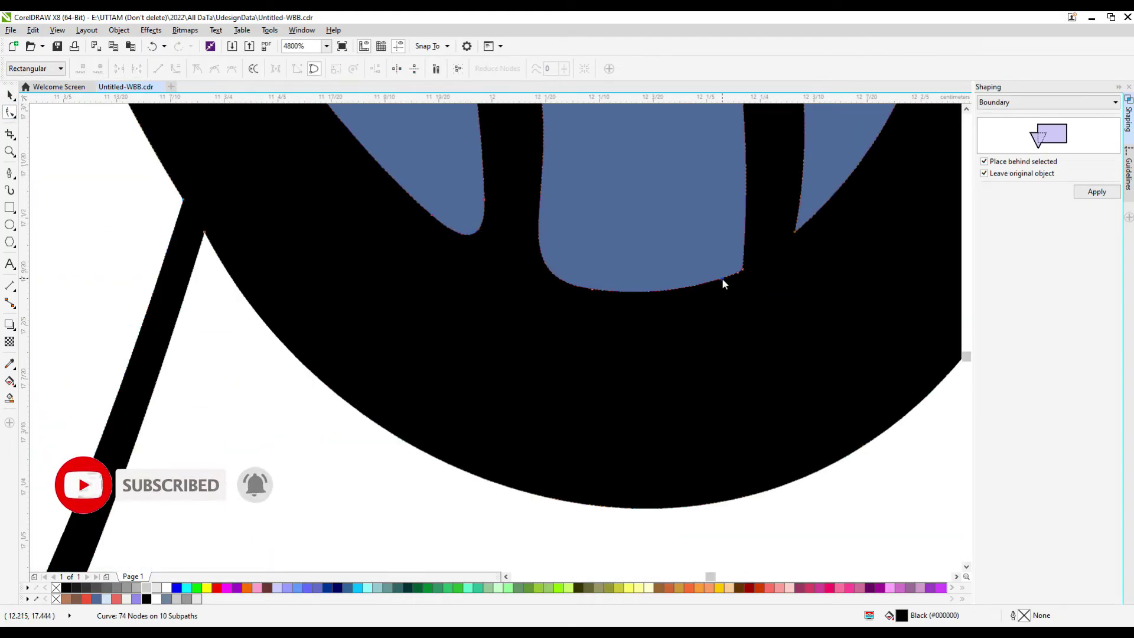
scroll(733, 281, "down", 3)
scroll(739, 278, "up", 3)
scroll(727, 296, "down", 4)
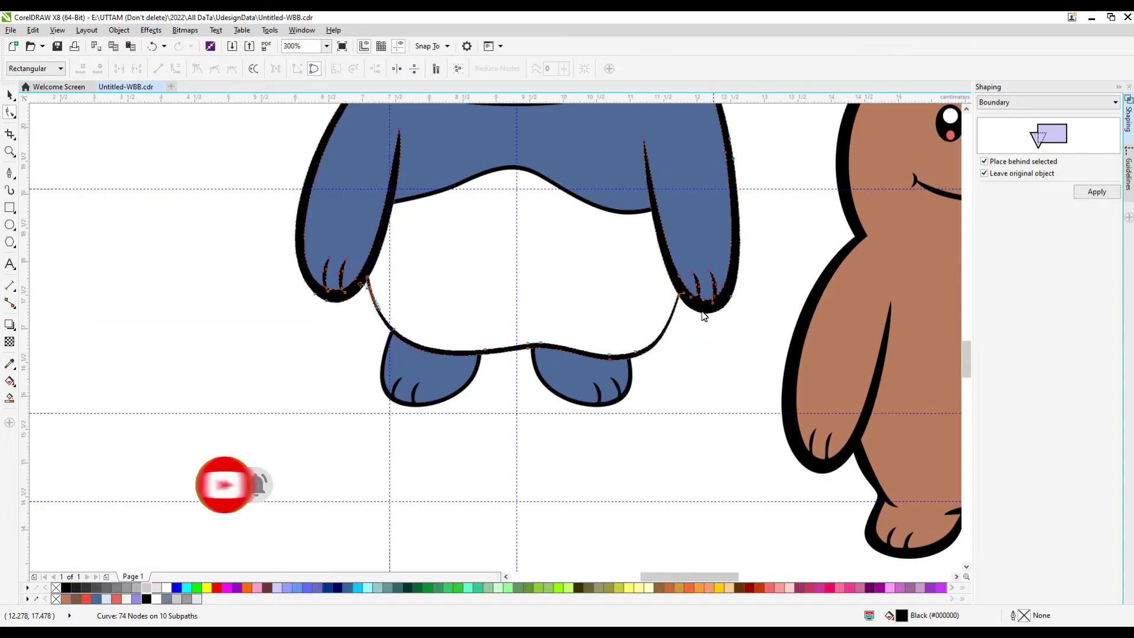
scroll(704, 316, "up", 2)
scroll(731, 294, "down", 2)
- Round the finger-line corners on the panda's left hand and delete the surplus nodes between the fingers
scroll(351, 319, "up", 3)
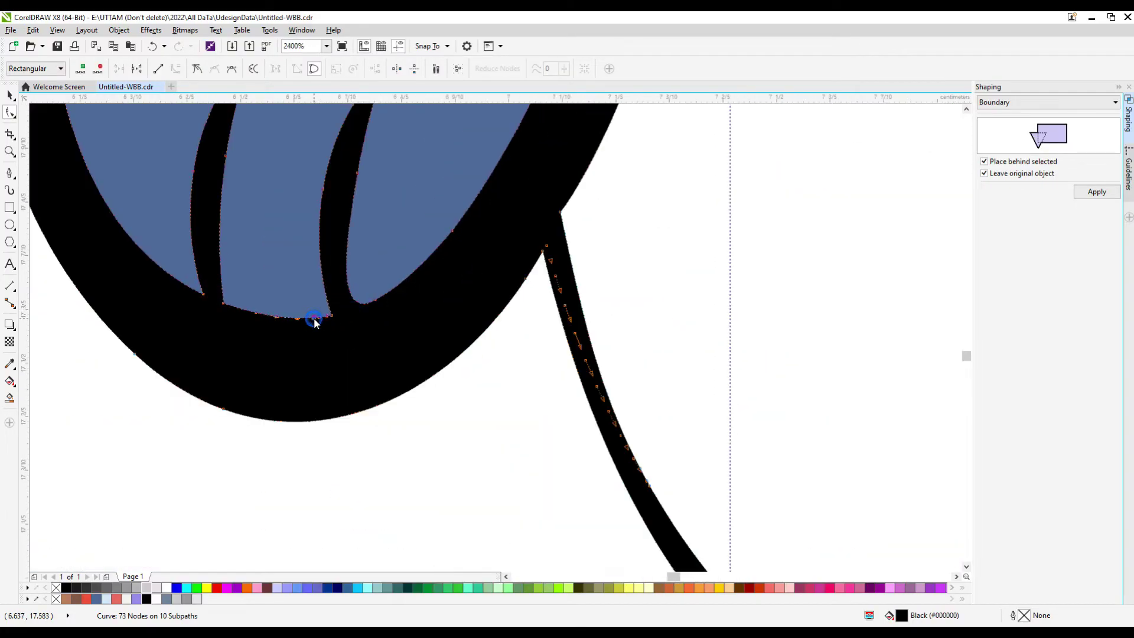
scroll(322, 292, "down", 2)
scroll(348, 266, "up", 2)
double_click(356, 252)
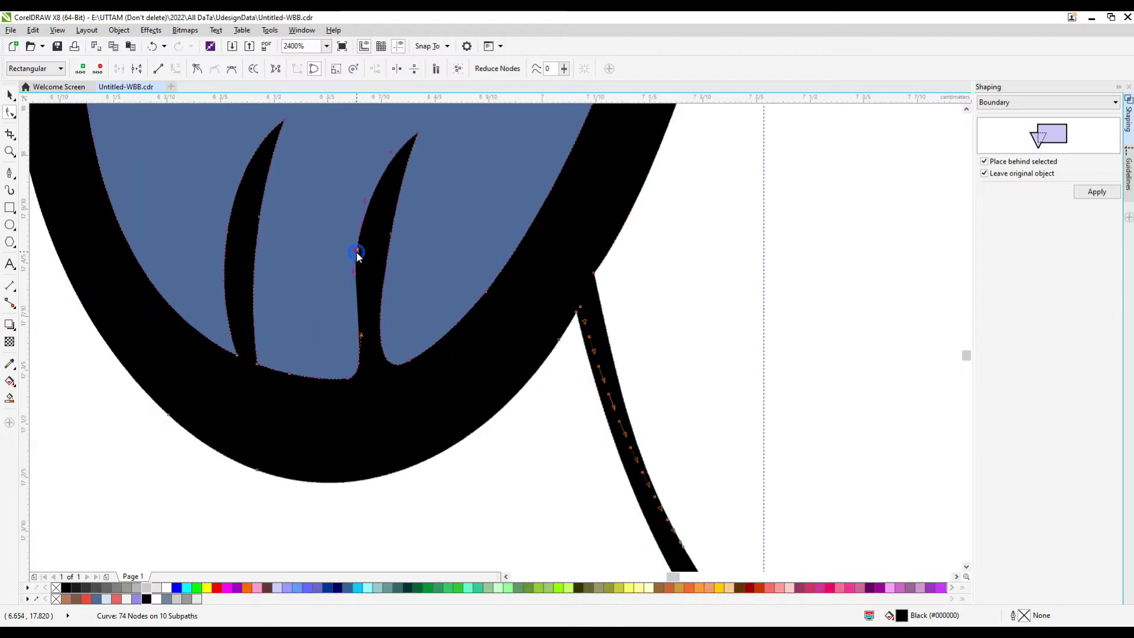
scroll(235, 371, "up", 1)
double_click(300, 368)
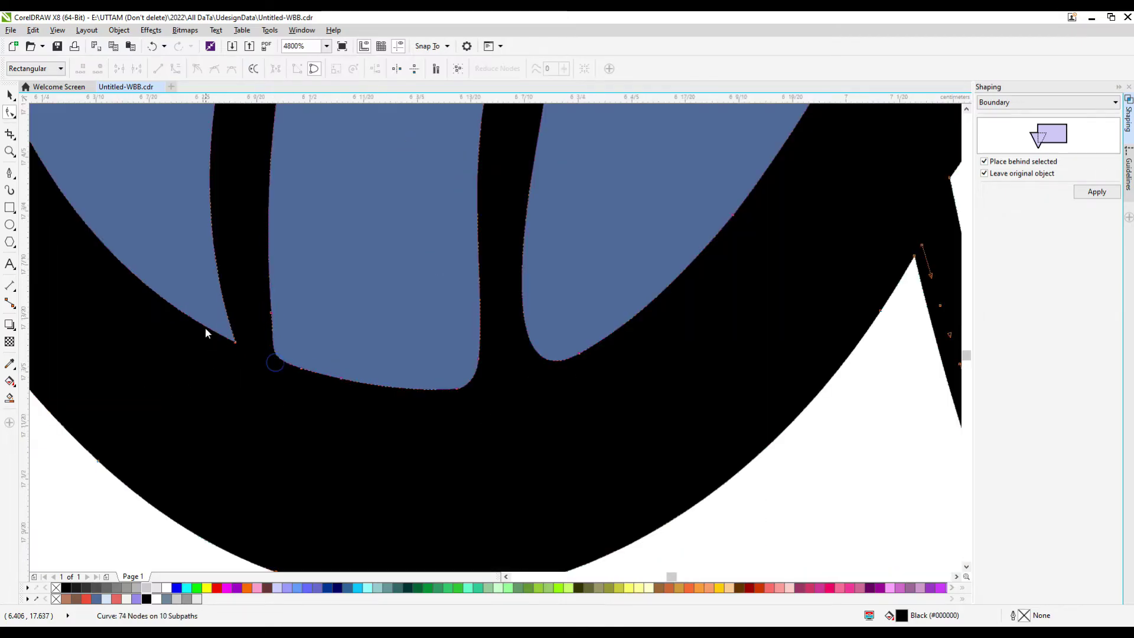
left_click(301, 368)
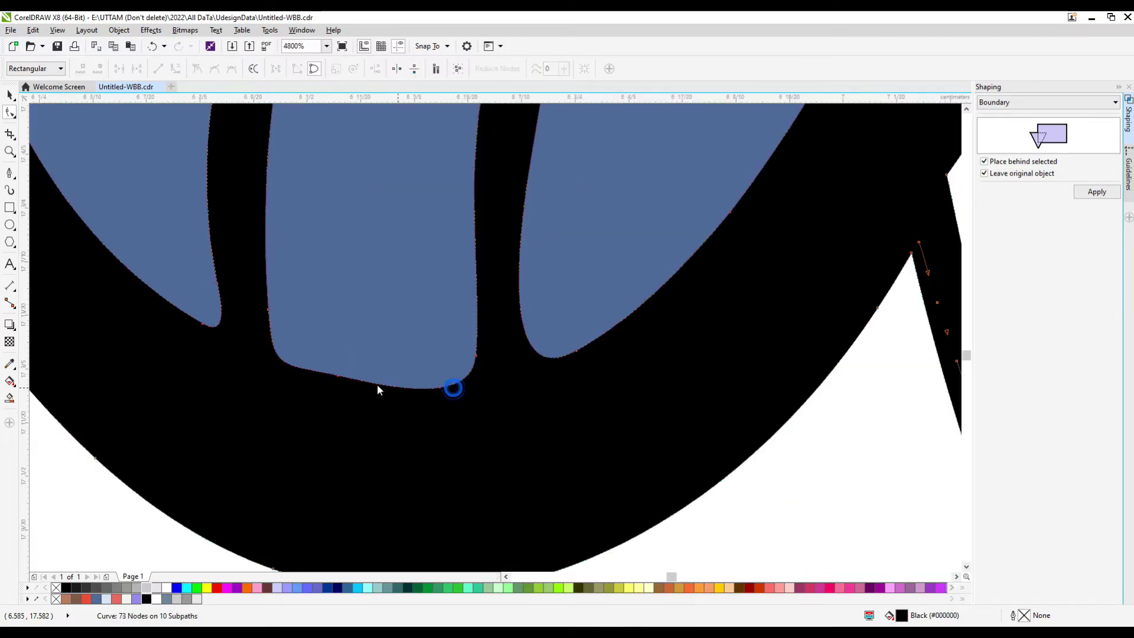
double_click(339, 377)
- Smooth the curved edge between the two finger lines on the panda's right hand
scroll(381, 404, "down", 2)
scroll(591, 402, "left", 3)
scroll(778, 399, "up", 2)
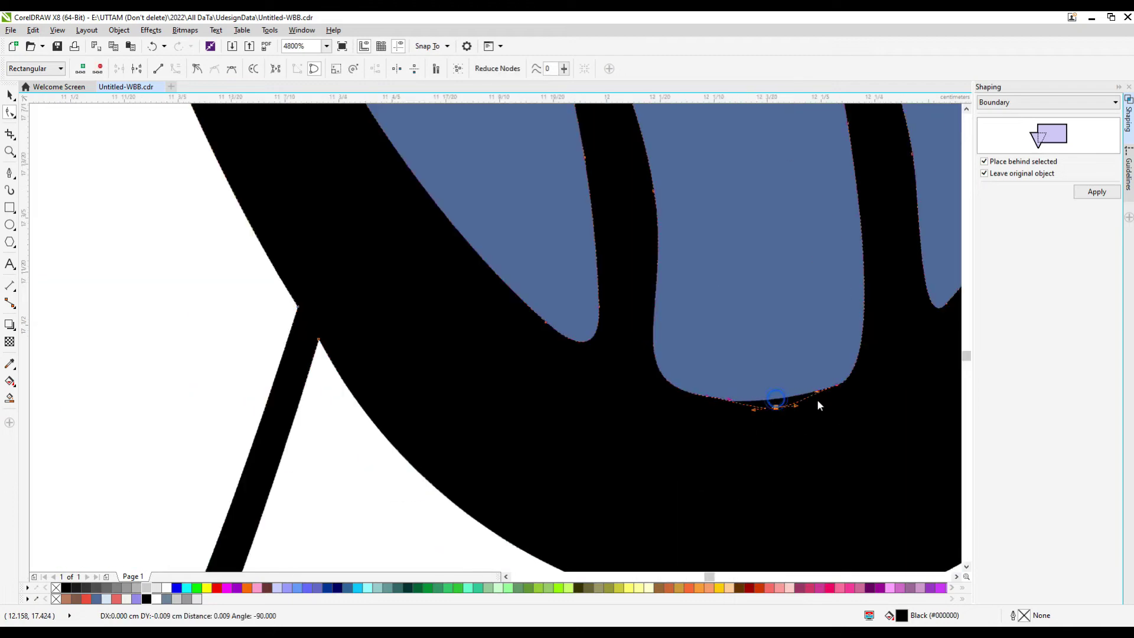
scroll(611, 428, "down", 3)
- Delete the surplus nodes along the inner edge of the panda's right arm outline
key("space")
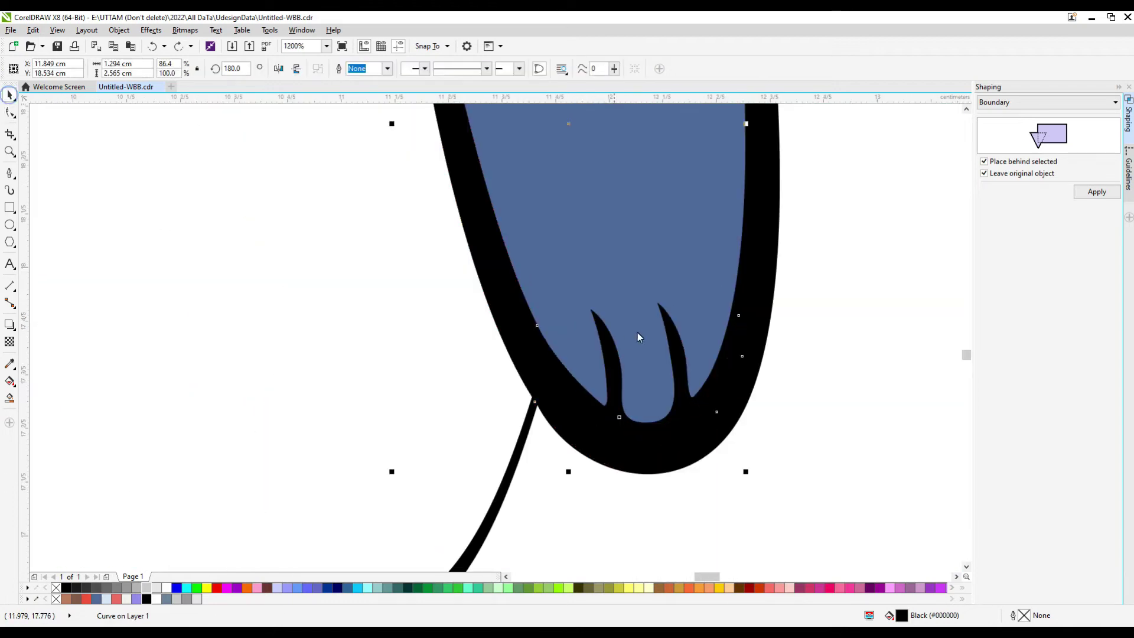
scroll(615, 413, "down", 1)
key("space")
scroll(665, 448, "up", 4)
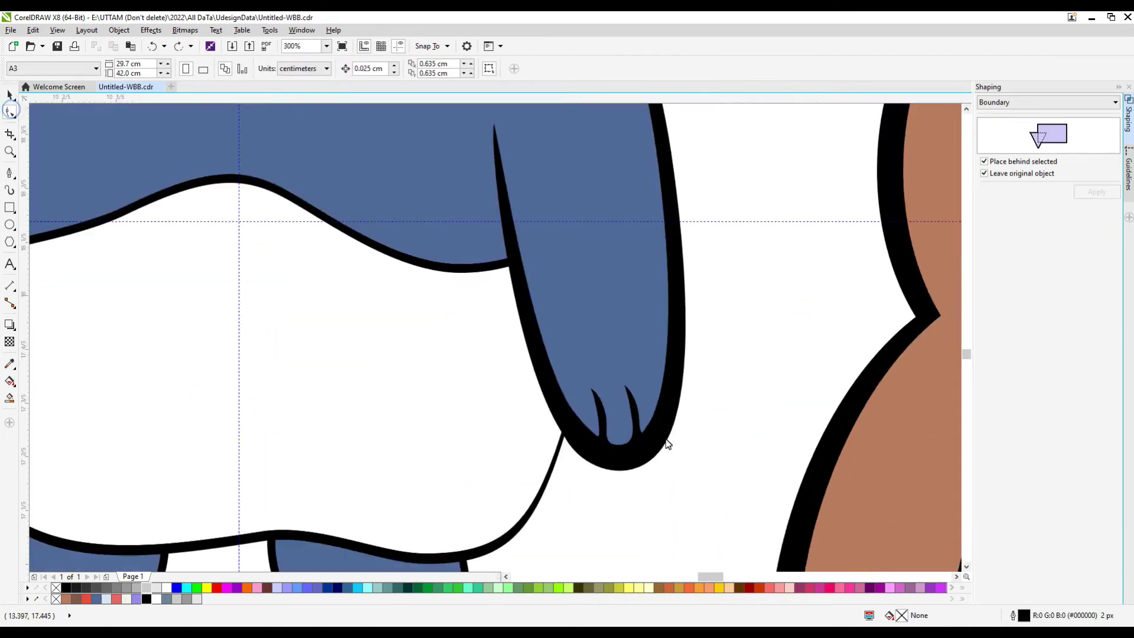
scroll(528, 425, "down", 3)
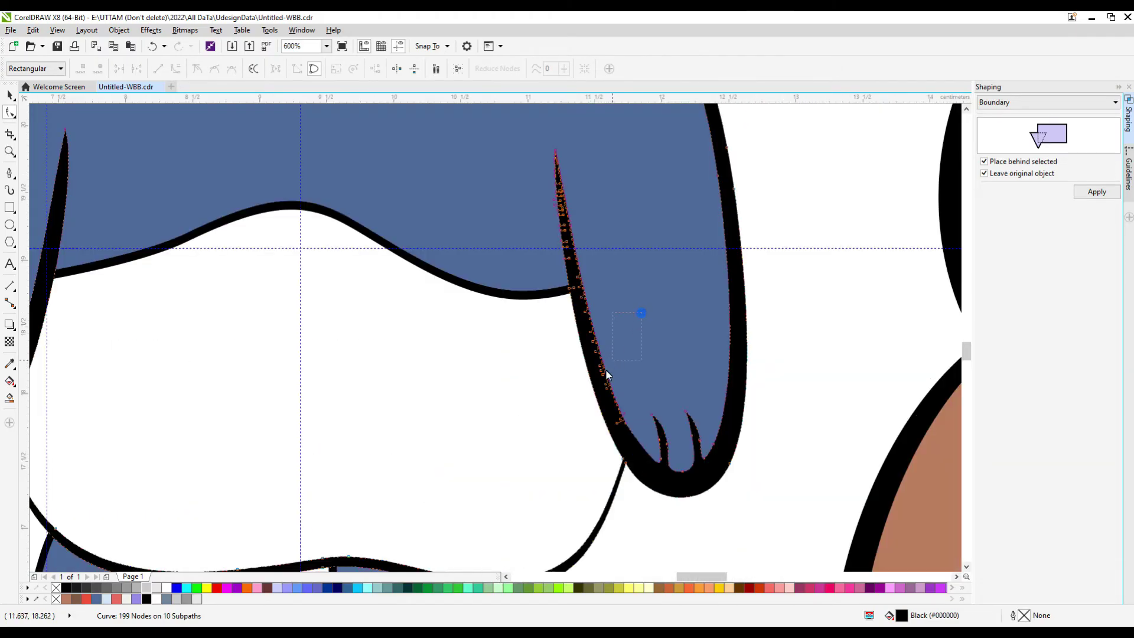
scroll(626, 335, "up", 2)
scroll(615, 421, "down", 1)
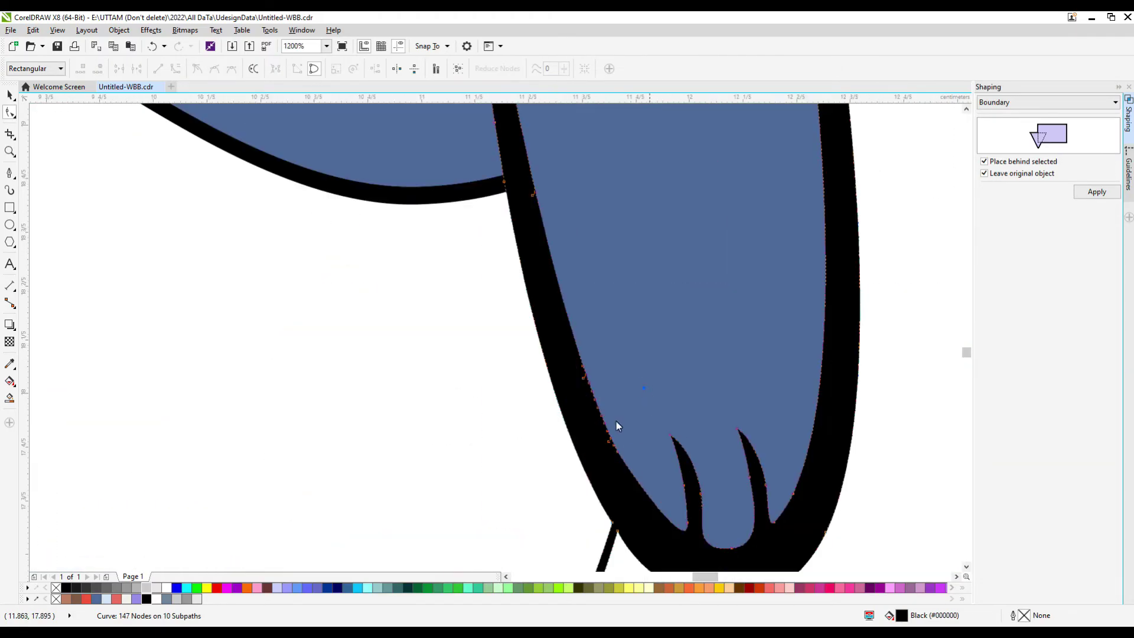
key("Delete")
- Remove the remaining surplus nodes on the right arm's inner edge just above the finger lines
scroll(584, 384, "down", 1)
scroll(653, 455, "up", 1)
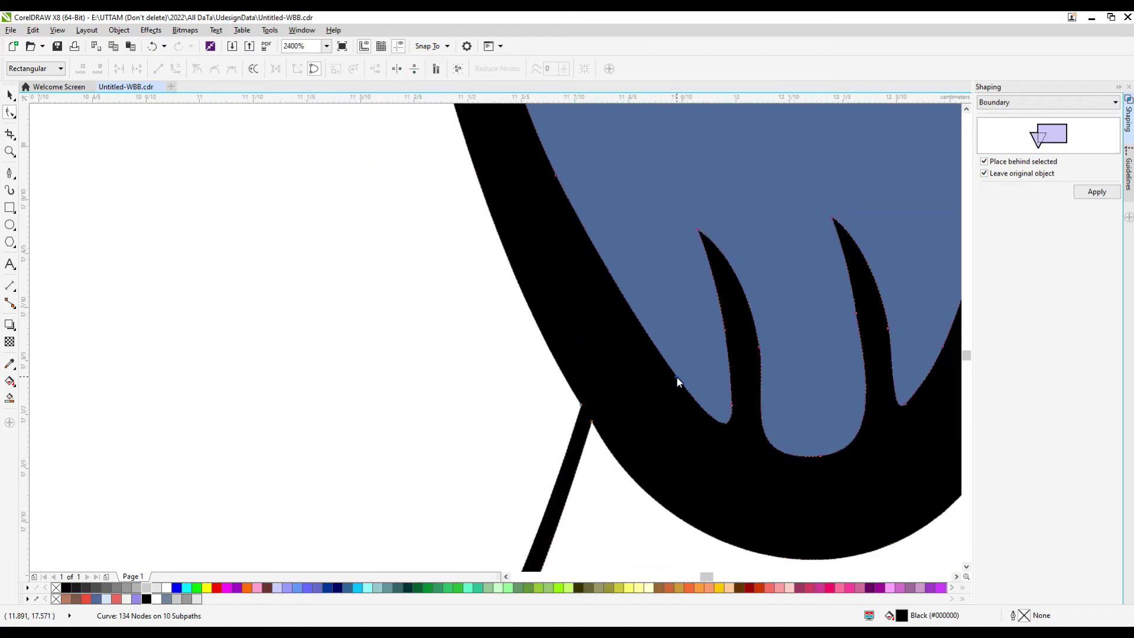
left_click_drag(676, 378, 518, 196)
key("Delete")
scroll(745, 465, "down", 1)
key("space")
scroll(598, 246, "up", 2)
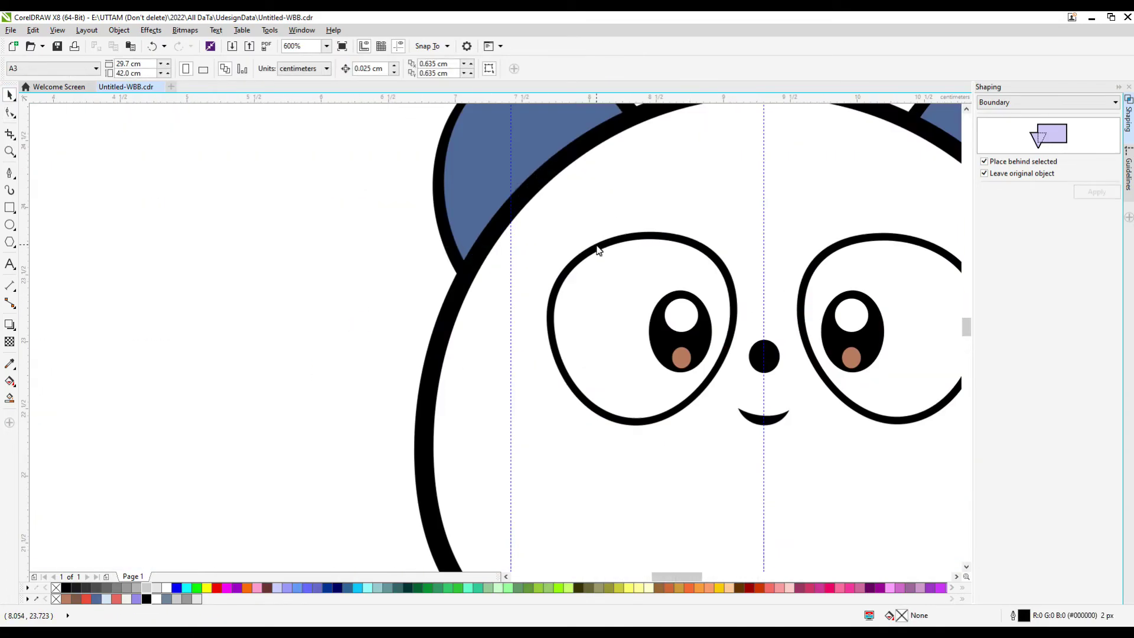
- Copy the brown bear's eyebrows onto the panda's forehead above its eyes
left_click(623, 239)
scroll(567, 282, "down", 2)
key("Escape")
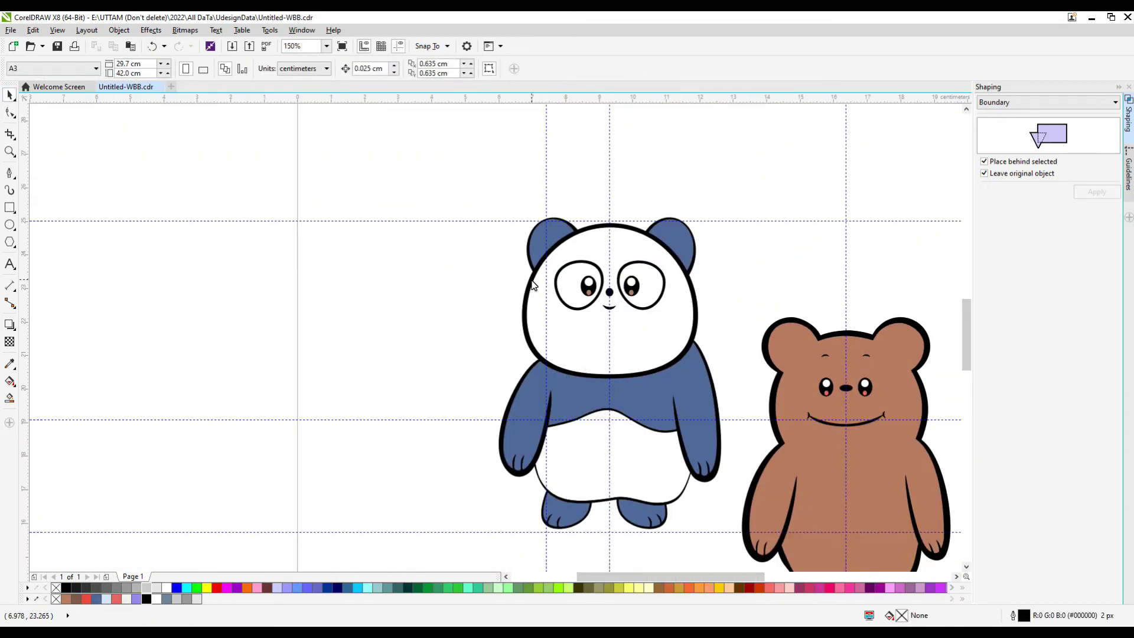
scroll(533, 286, "down", 1)
left_click(664, 324)
scroll(536, 261, "up", 3)
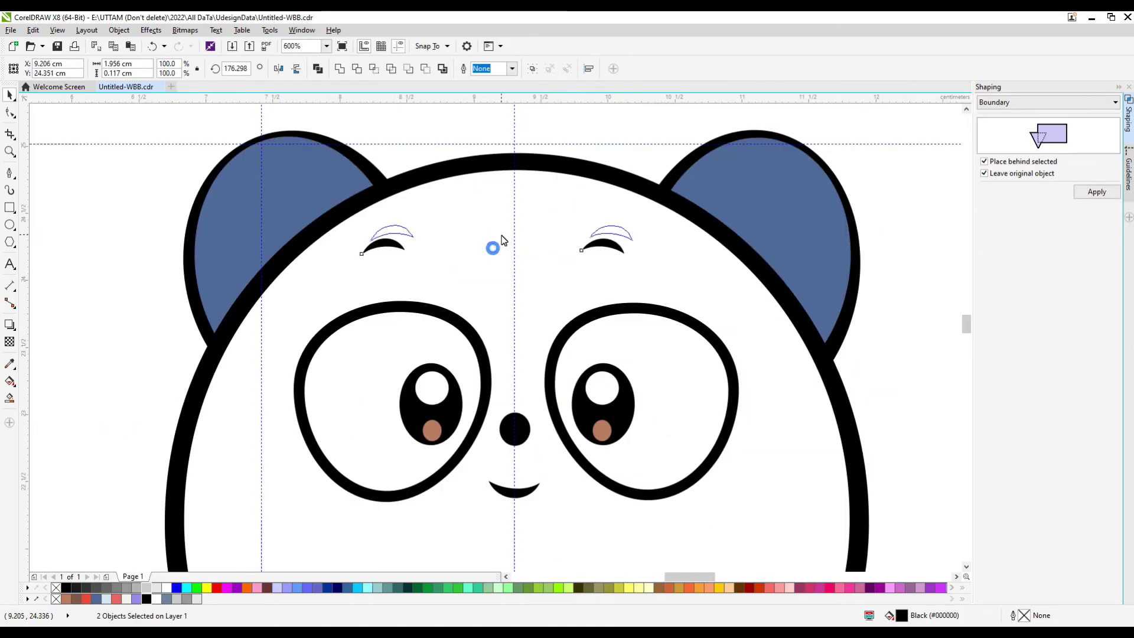
left_click_drag(503, 240, 503, 239)
- Enlarge the panda's left eyebrow, place a matching copy above the right eye, and move the left one slightly up
left_click(392, 227)
left_click_drag(411, 222, 412, 222)
scroll(427, 198, "up", 1)
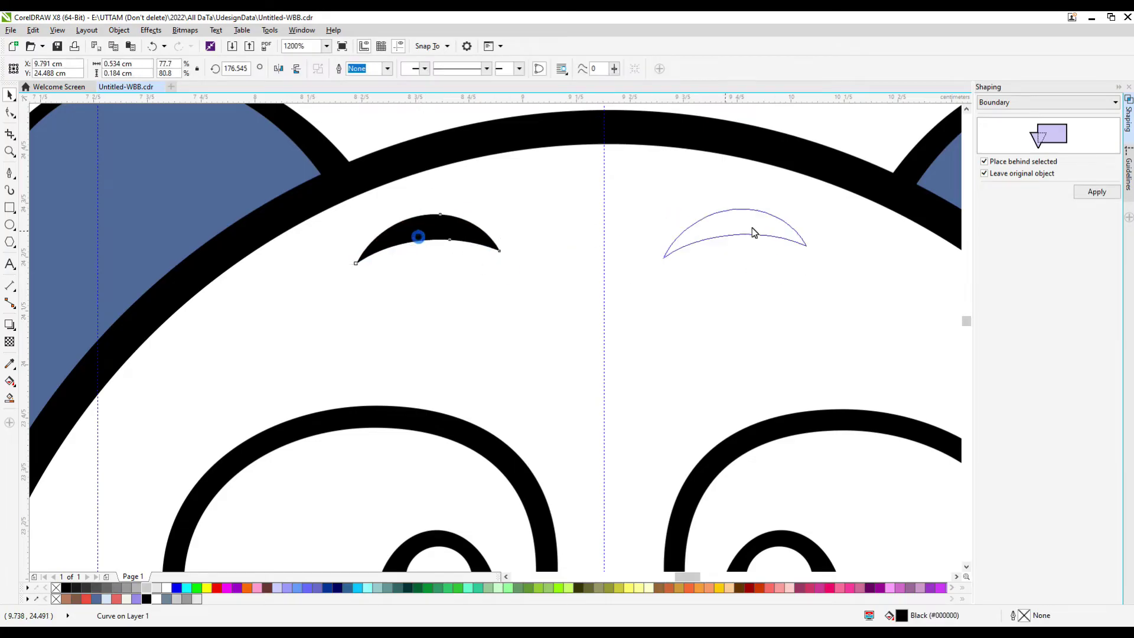
left_click_drag(902, 260, 901, 260)
scroll(902, 260, "down", 1)
scroll(517, 272, "up", 2)
left_click_drag(517, 272, 504, 226)
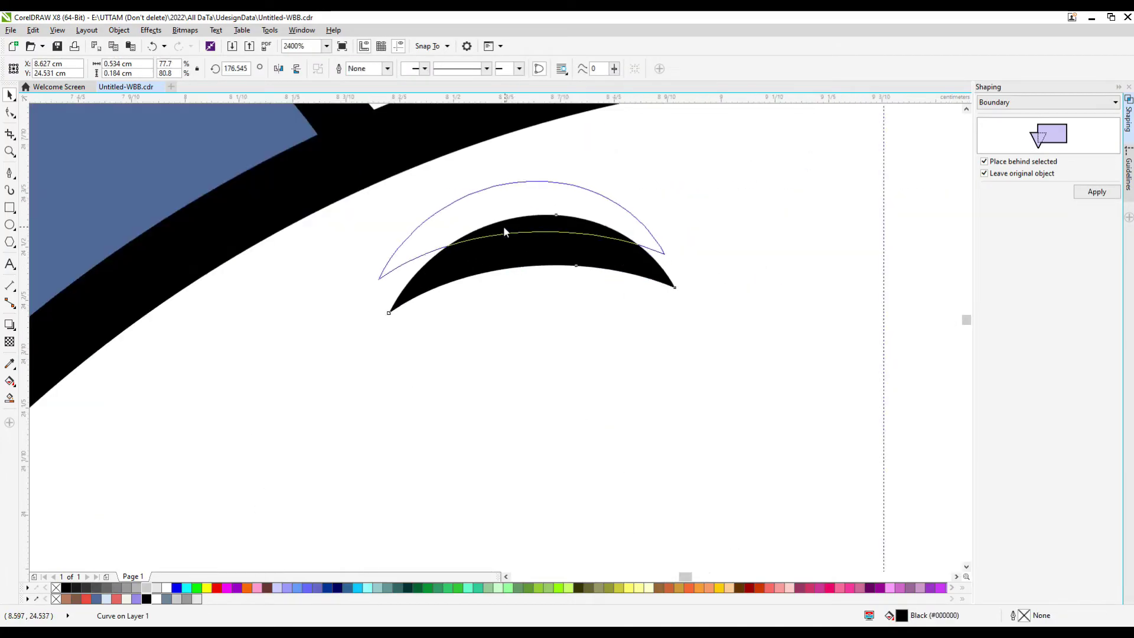
scroll(503, 225, "down", 5)
- Create enlarged outline copies around the panda's ears, head and body, scaling the body's copy to 107.4%
left_click(592, 211)
left_click(523, 233)
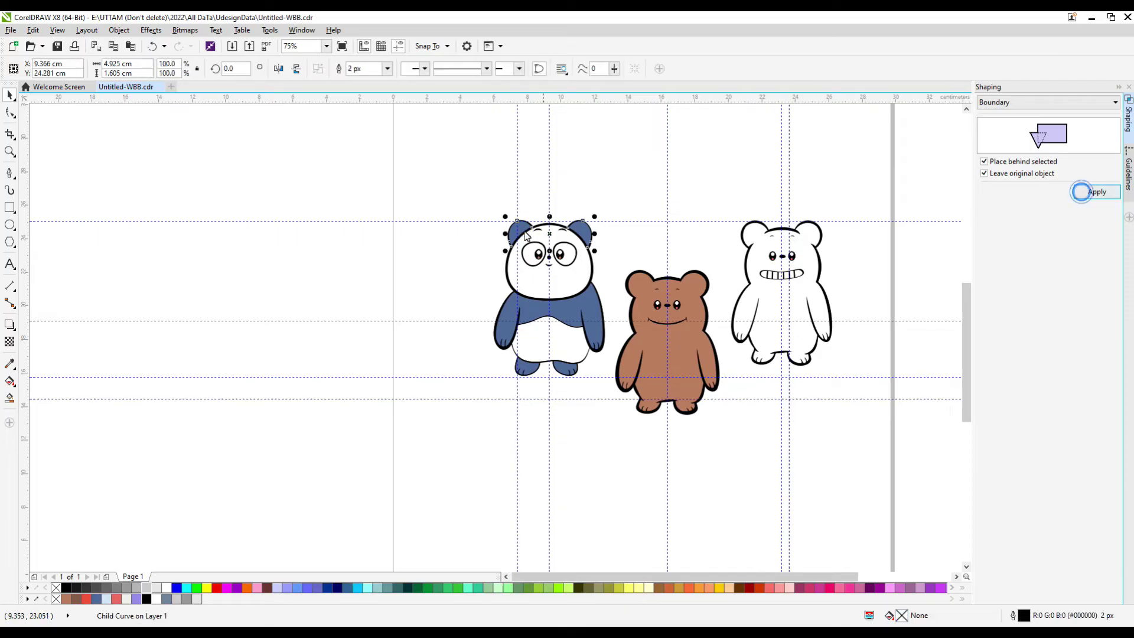
scroll(525, 239, "up", 1)
left_click(1089, 195)
scroll(504, 216, "up", 1)
left_click_drag(489, 214, 470, 220)
scroll(470, 220, "down", 1)
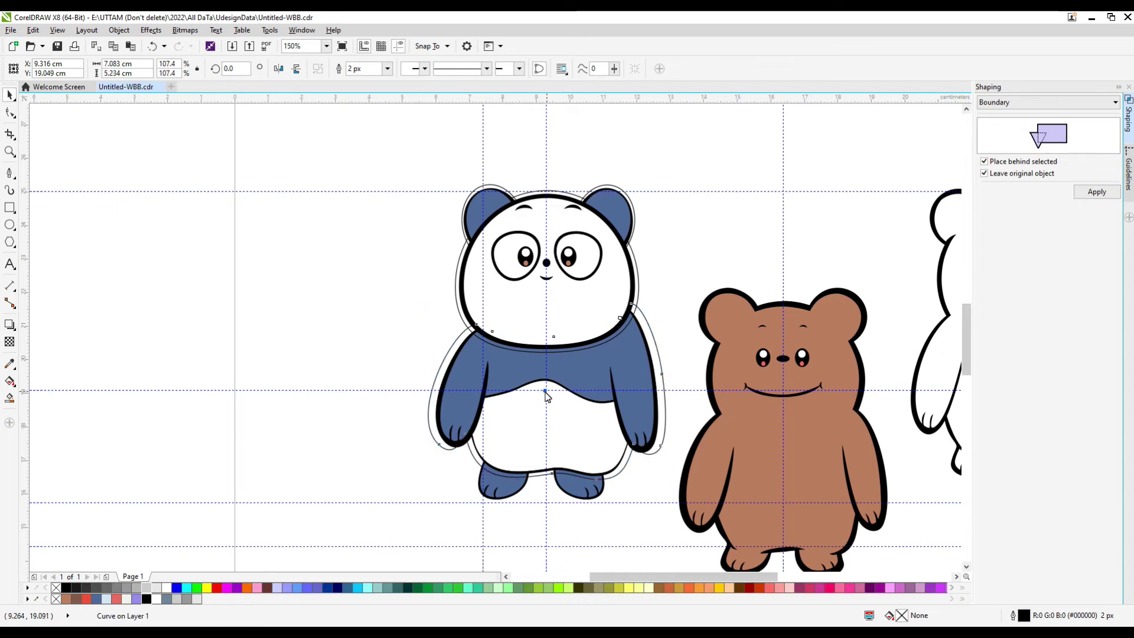
- Reshape the enlarged body outline at the panda's left hand so it follows the hand down to the waist
scroll(453, 466, "up", 1)
mouse_move(435, 448)
left_mouse_down()
mouse_move(435, 463)
mouse_move(446, 448)
left_mouse_up()
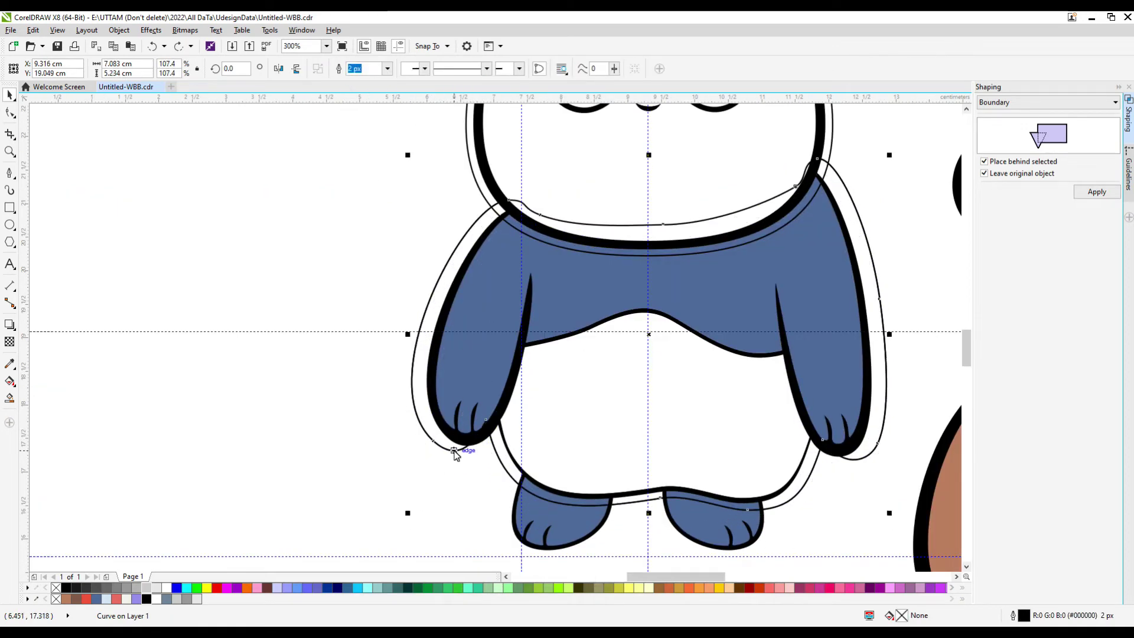
key("F10")
scroll(488, 445, "up", 1)
left_click(412, 455)
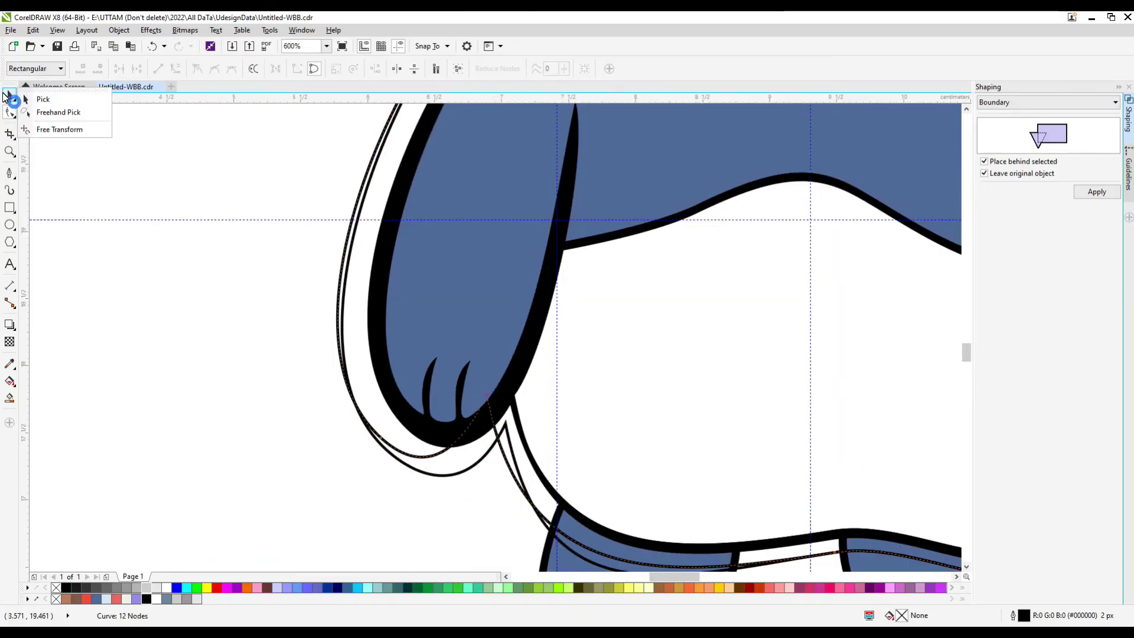
left_click(43, 100)
scroll(245, 132, "down", 2)
scroll(600, 413, "up", 2)
key("F10")
left_click(567, 367)
key("space")
scroll(453, 452, "down", 1)
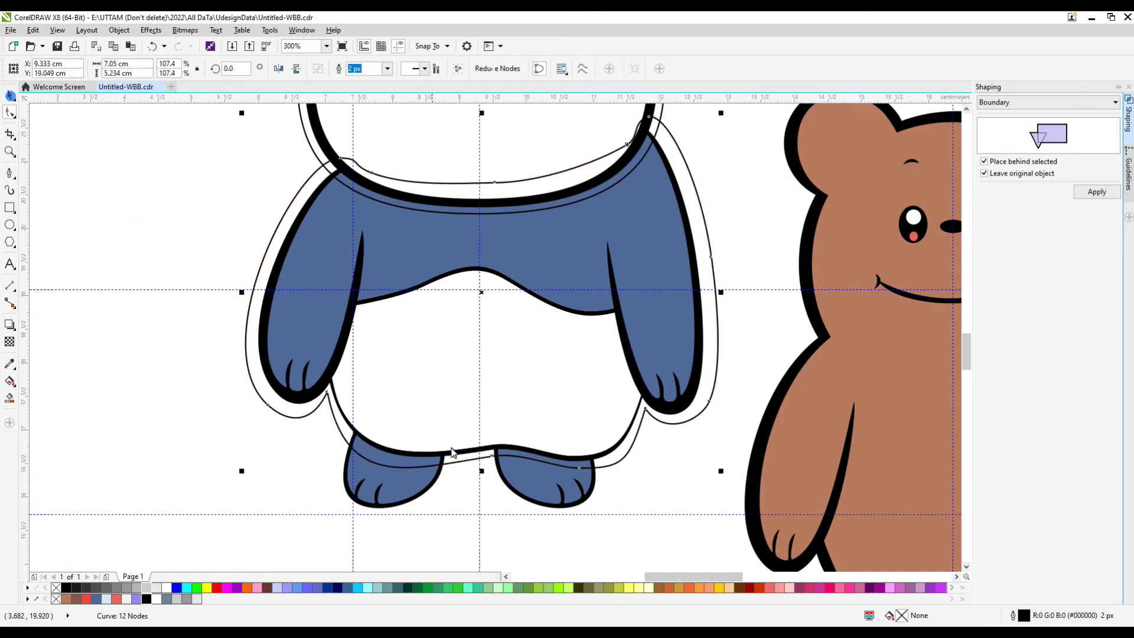
key("space")
- Scale outline copies around the panda's feet to 112.5% and weld its offset outlines into one shape
left_click(401, 512)
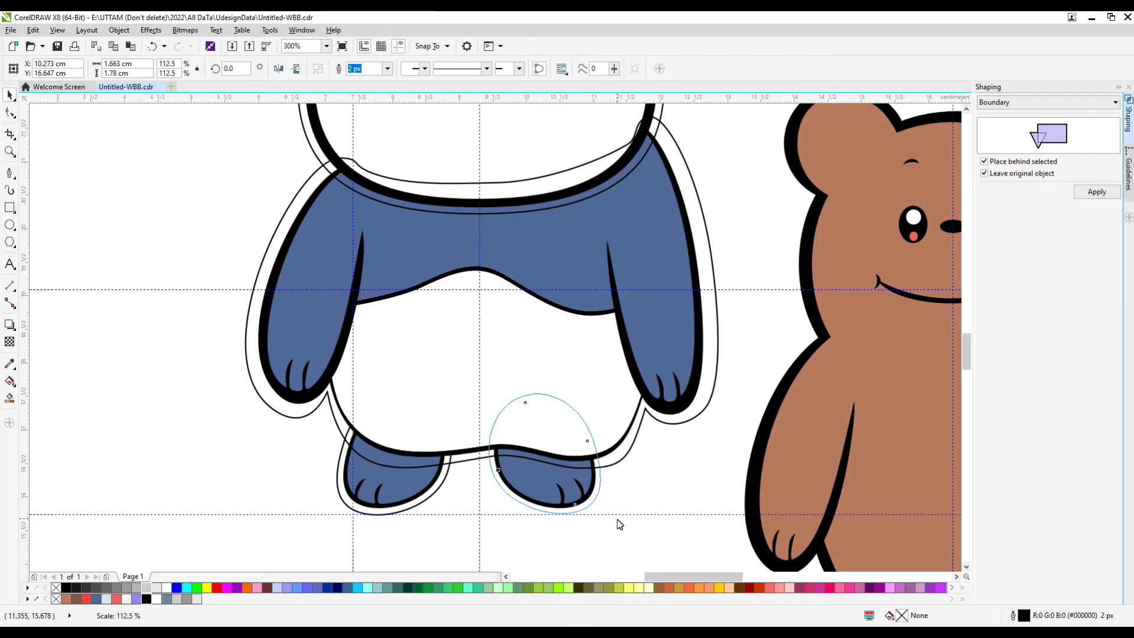
scroll(619, 524, "down", 2)
scroll(479, 406, "up", 1)
left_click(479, 405)
scroll(458, 275, "down", 1)
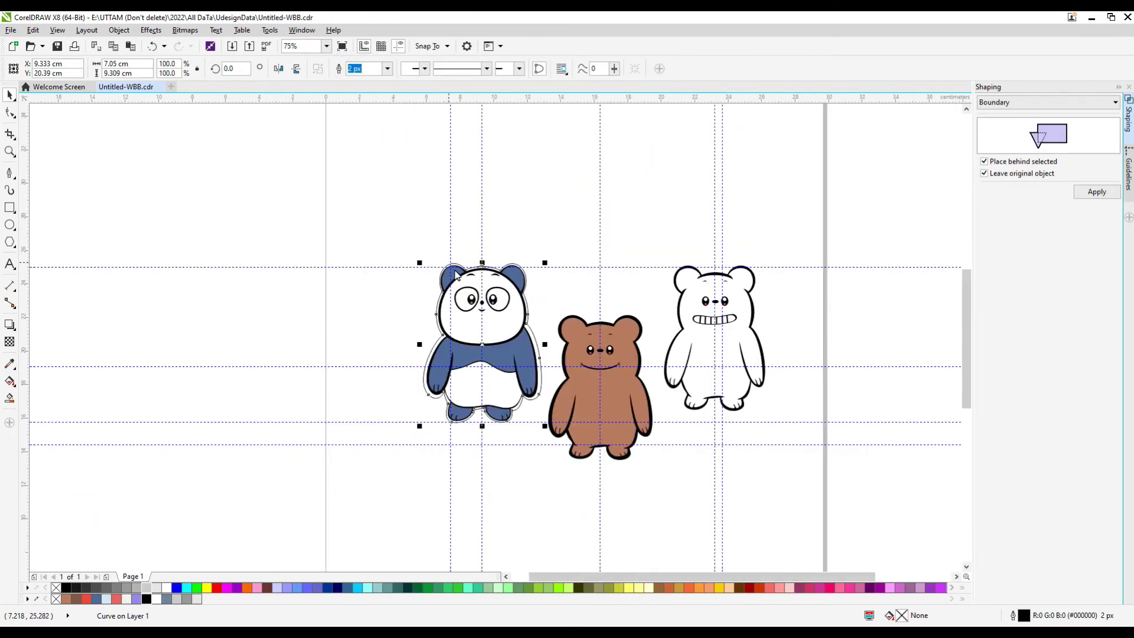
scroll(458, 275, "up", 2)
left_click(458, 274, "shift")
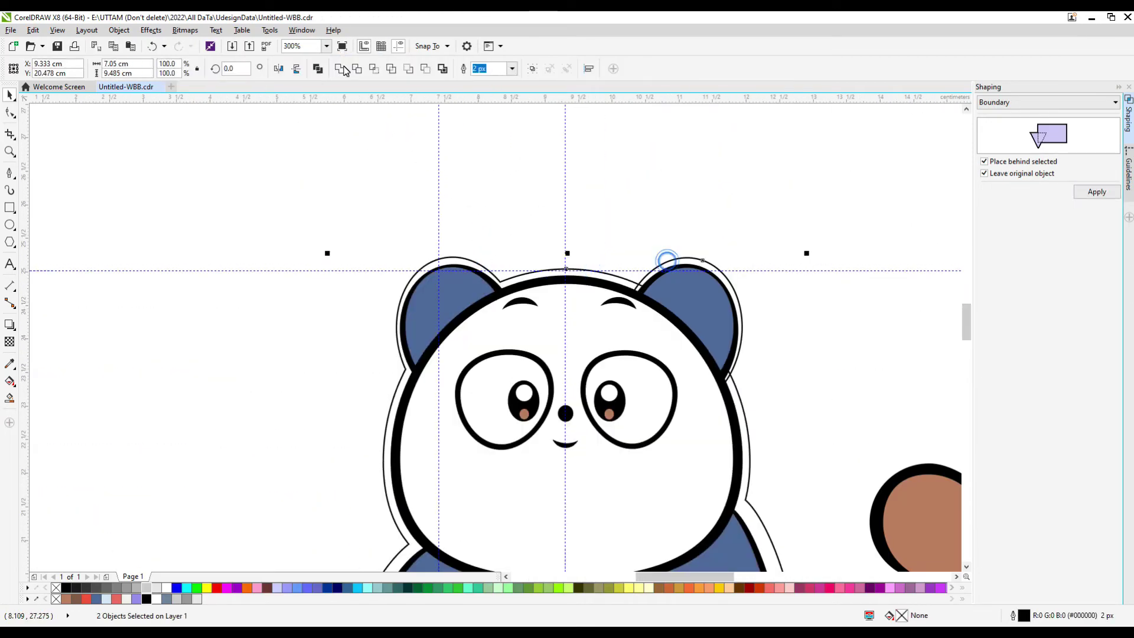
scroll(494, 180, "down", 2)
- Surround the brown bear with an outline copy widened to 108.7% and reshape it between the feet
left_click(626, 319)
scroll(660, 337, "up", 1)
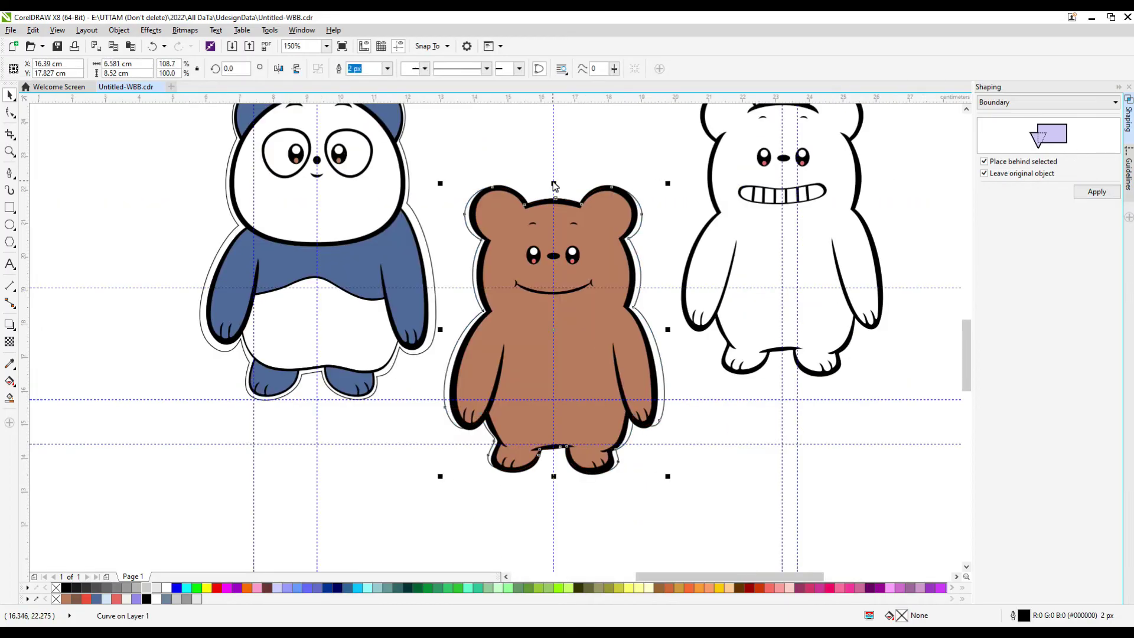
scroll(549, 431, "up", 3)
key("F10")
left_click(583, 415)
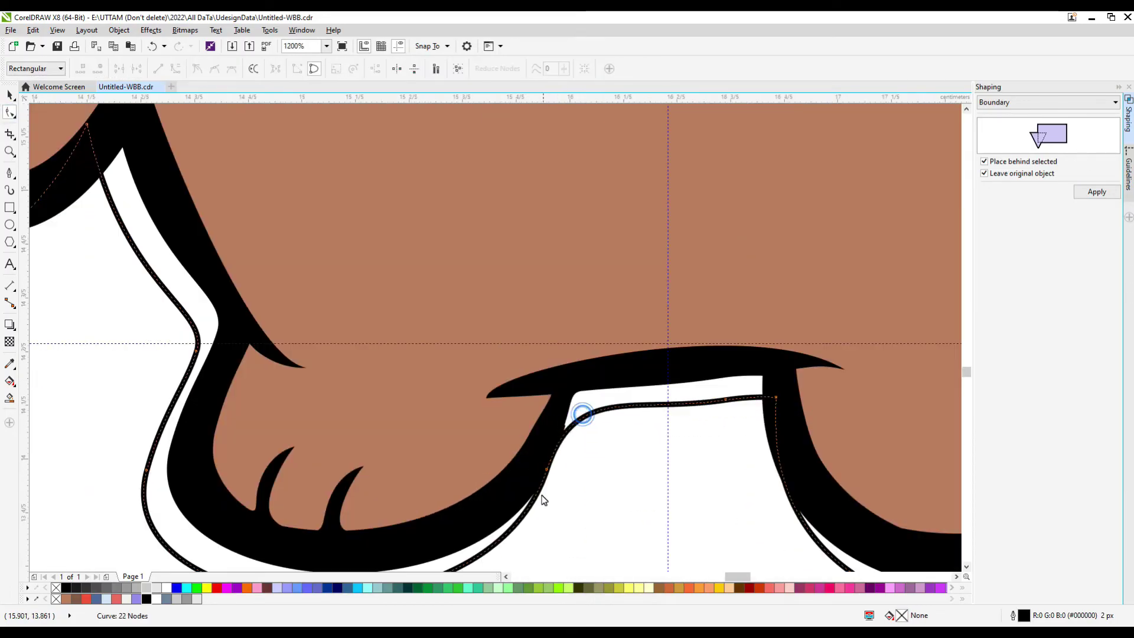
left_click_drag(544, 500, 558, 499)
scroll(739, 437, "down", 1)
double_click(692, 358)
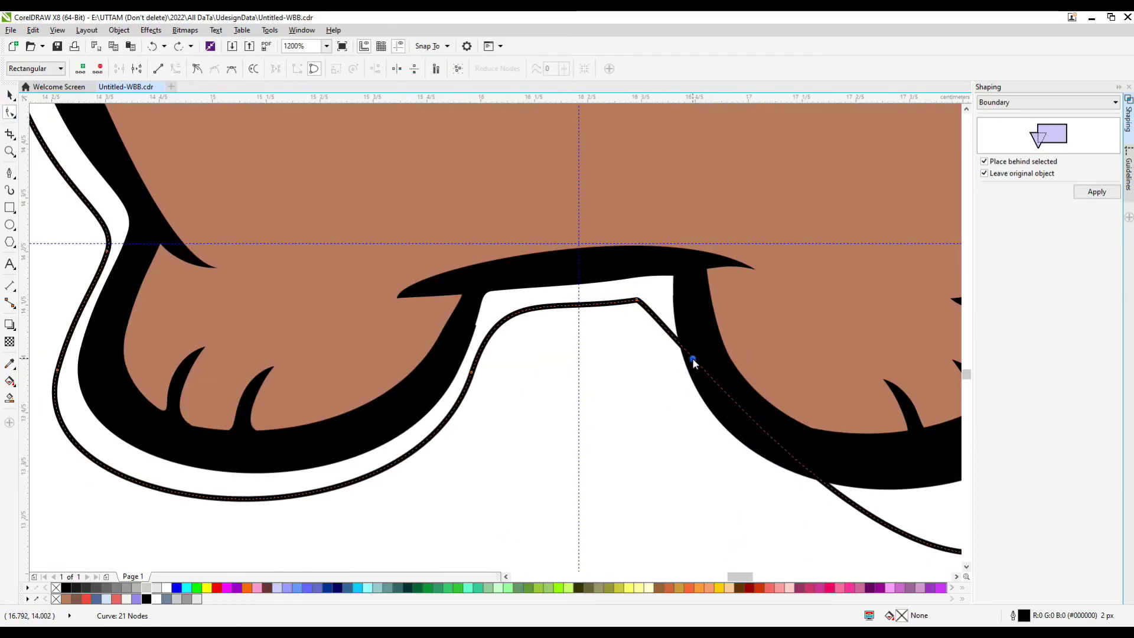
- Adjust the nodes of the brown bear's offset outline around the right foot and below the hands
scroll(692, 358, "down", 1)
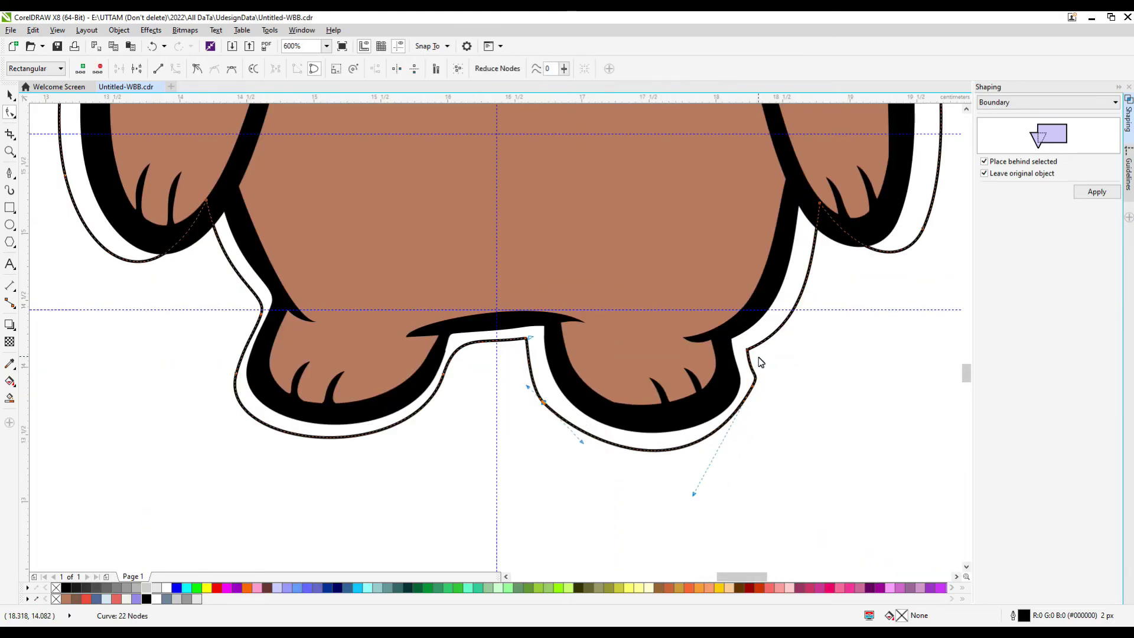
scroll(761, 362, "down", 3)
scroll(589, 288, "up", 3)
left_click(590, 288)
scroll(550, 401, "down", 1)
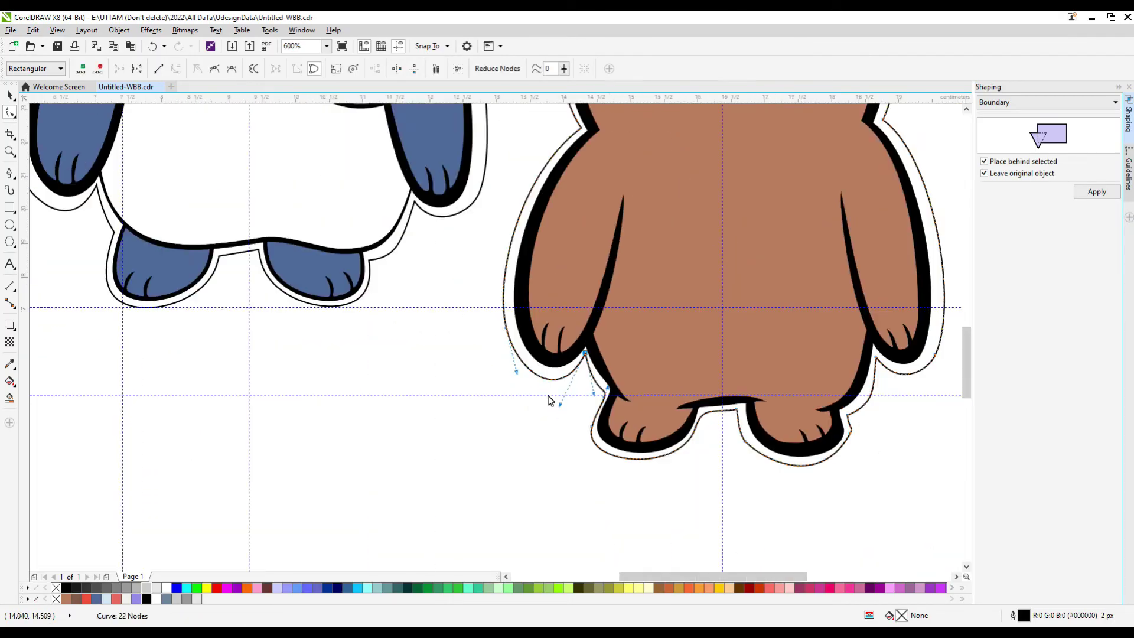
scroll(549, 401, "down", 2)
scroll(636, 164, "up", 2)
- Reposition the nodes where the brown bear's offset outline passes between the ears and the top of the head
left_click_drag(623, 184, 613, 182)
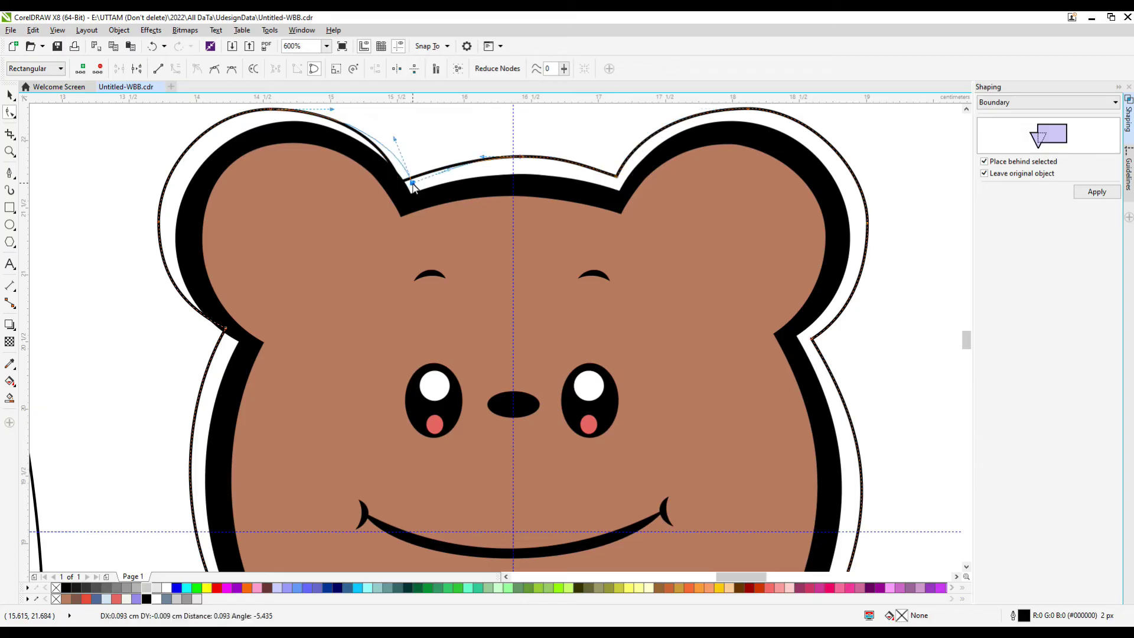
left_click_drag(414, 186, 413, 186)
scroll(255, 346, "up", 1)
scroll(311, 347, "down", 4)
scroll(319, 419, "up", 1)
- Copy the brown bear's offset outline onto the white bear and fit its nodes around the figure
key("space")
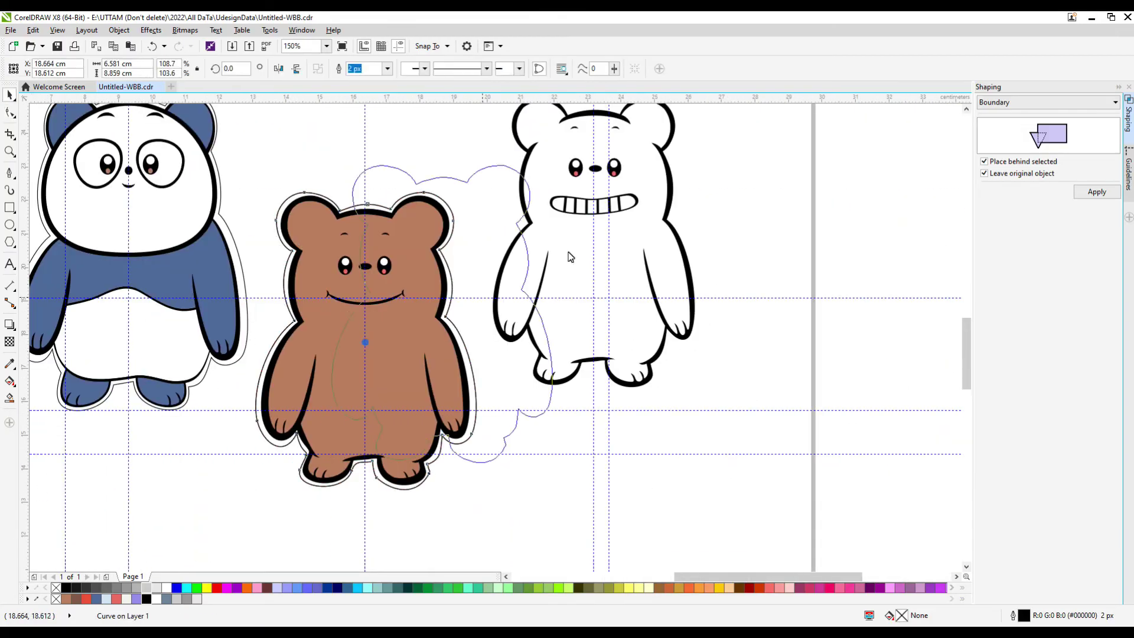
left_click_drag(570, 257, 595, 245)
scroll(594, 246, "down", 2)
scroll(584, 151, "up", 4)
key("F10")
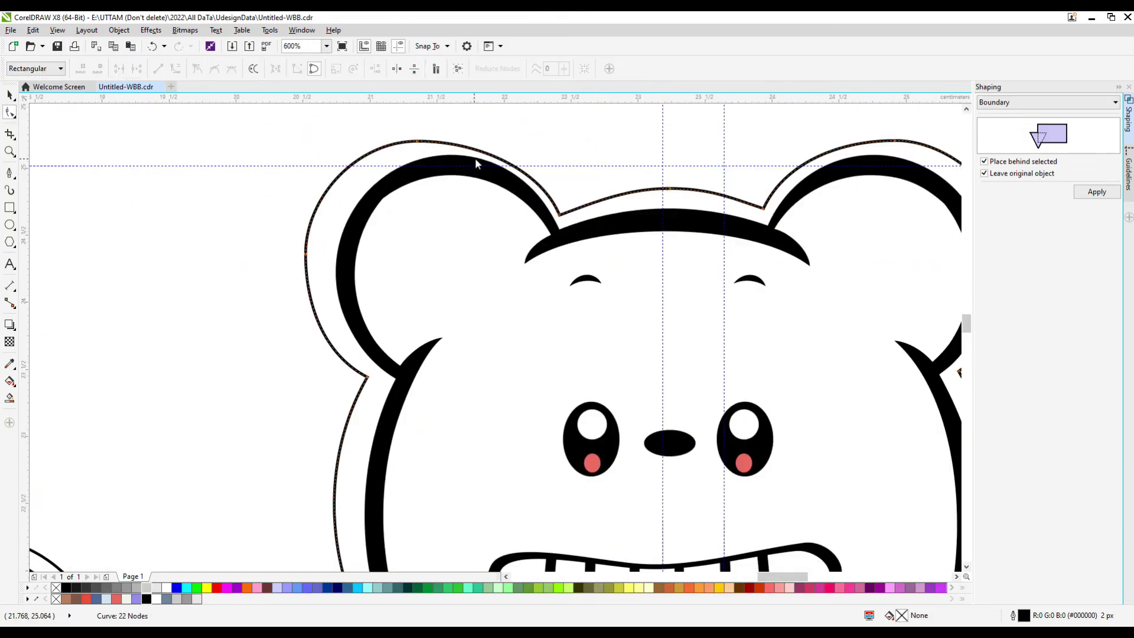
scroll(433, 163, "down", 4)
scroll(735, 249, "up", 2)
key("space")
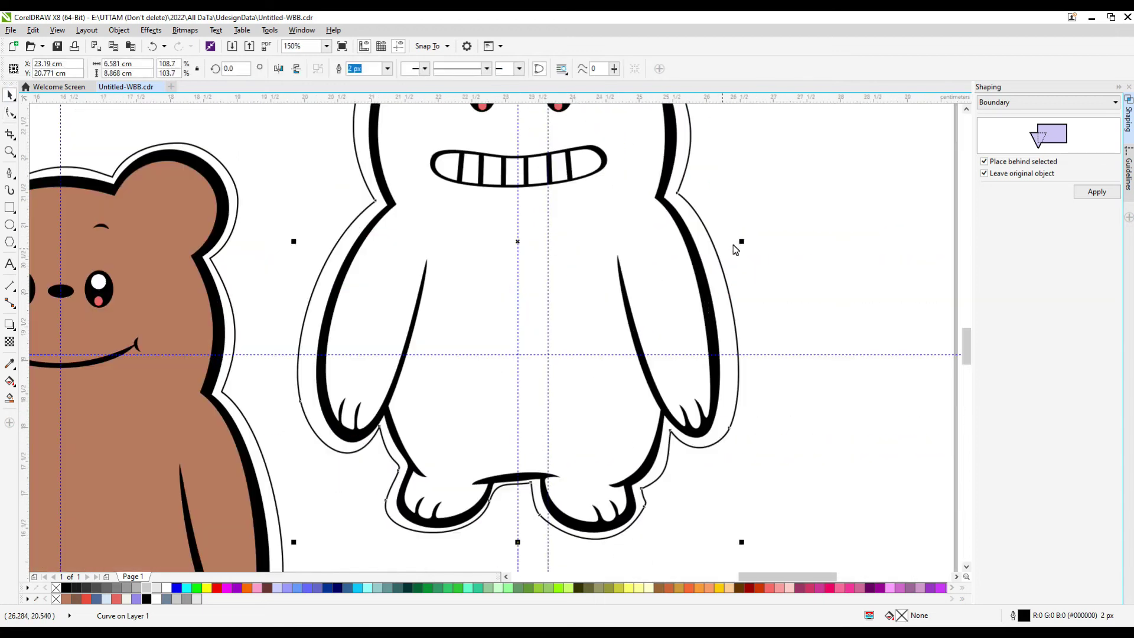
- Fill the three offset shapes with grey #999999 and place them behind the bears without an outline
scroll(736, 242, "down", 2)
left_click(127, 588)
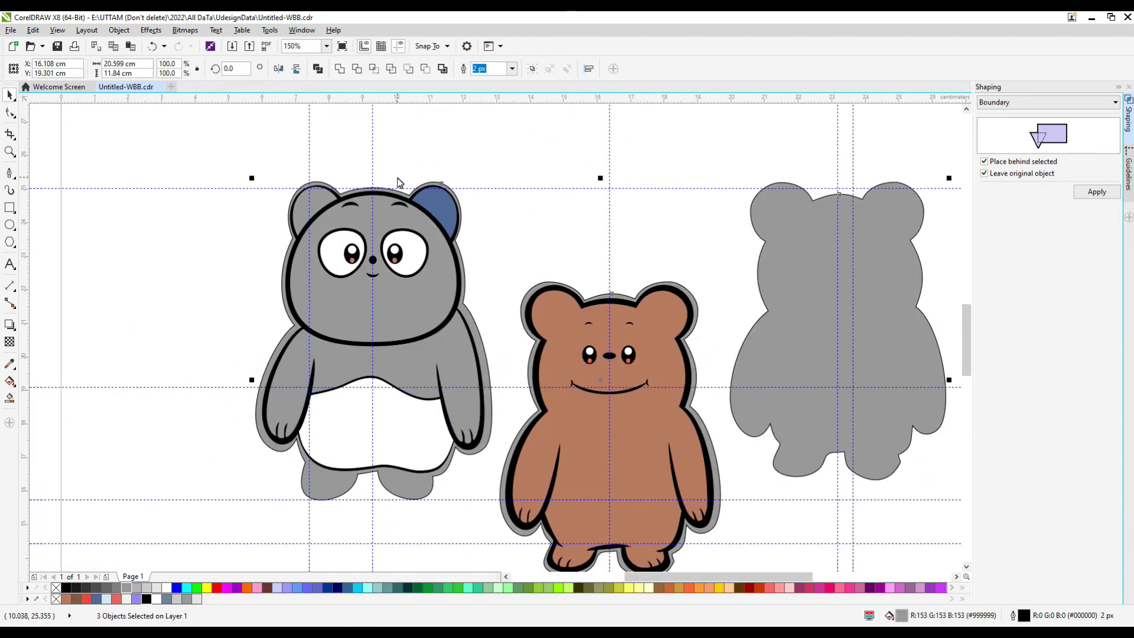
key("shift+Page_Down")
left_click(481, 81)
left_click(550, 215)
scroll(550, 214, "down", 1)
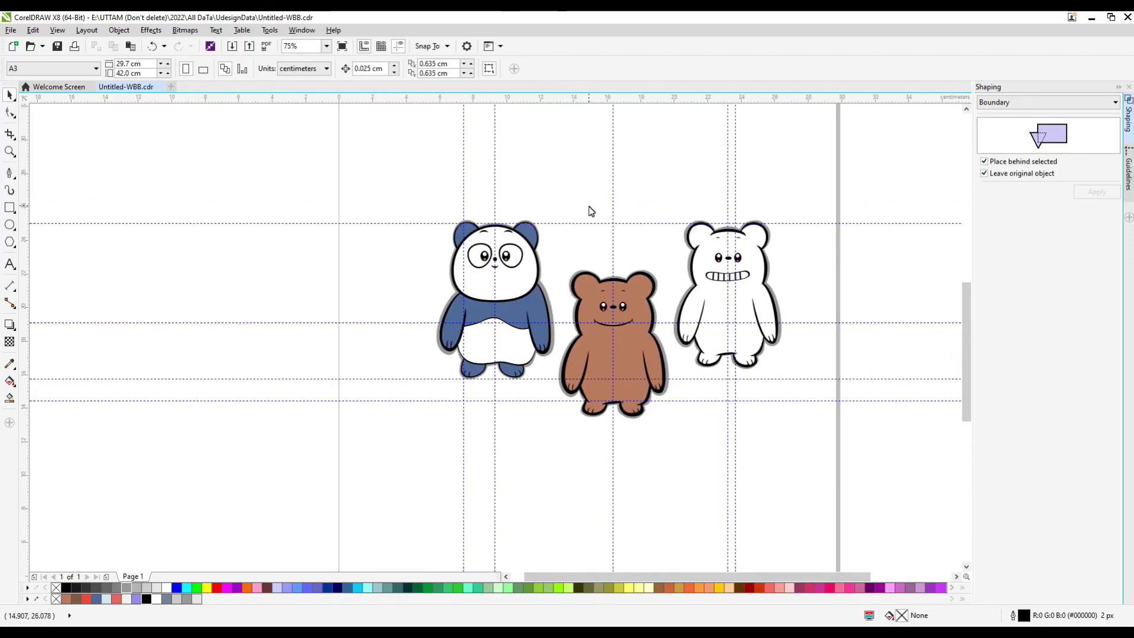
- Place rotated copies of the white bear's eyebrow as small cheek creases beside both ends of its mouth
left_click(719, 238)
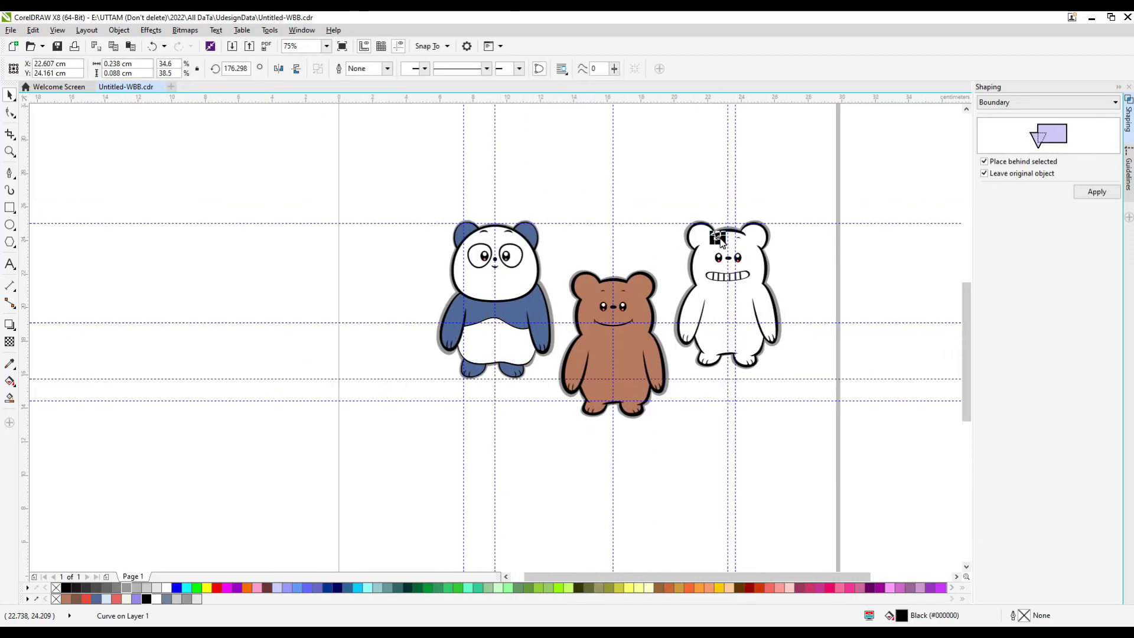
scroll(702, 279, "up", 5)
mouse_move(709, 278)
left_mouse_down()
mouse_move(711, 252)
mouse_move(703, 263)
left_mouse_up()
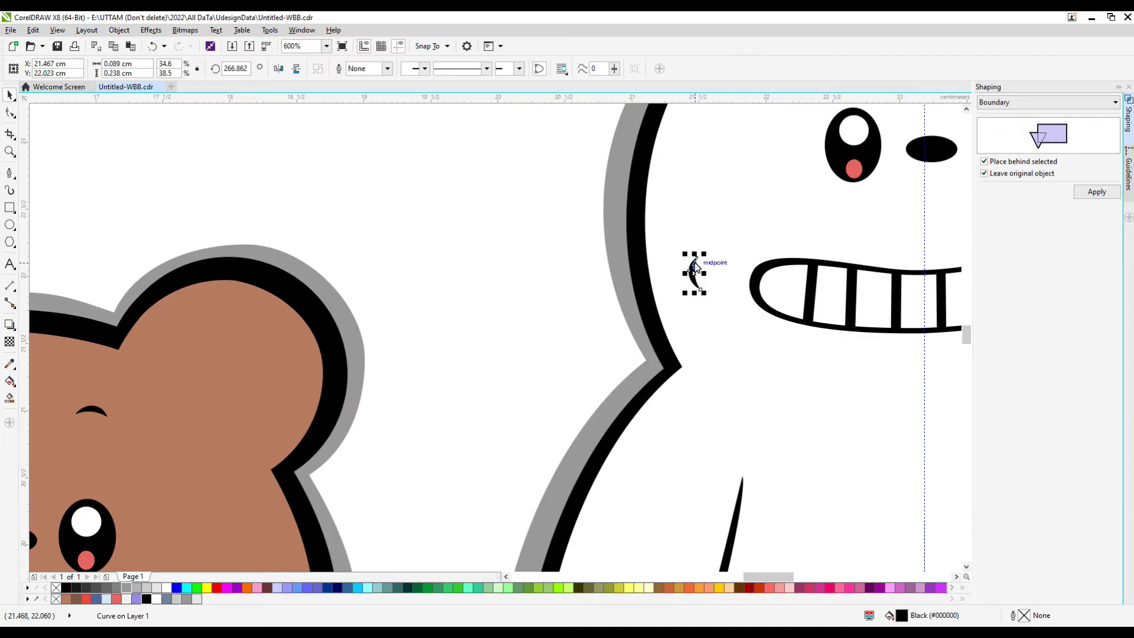
scroll(692, 298, "down", 2)
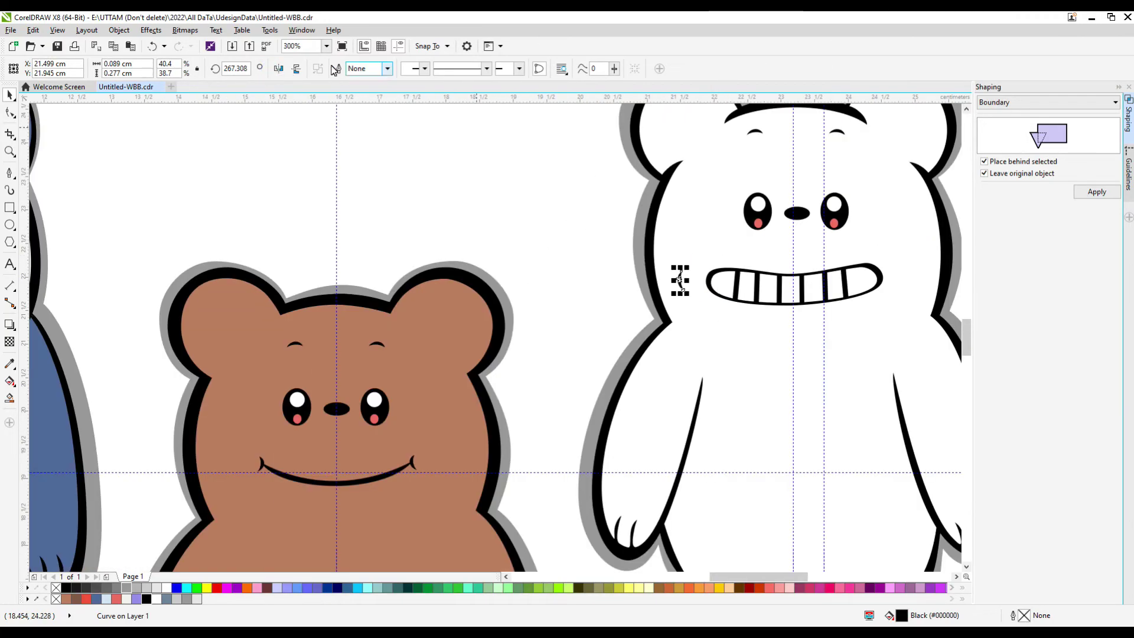
scroll(854, 274, "down", 2)
left_click(838, 221)
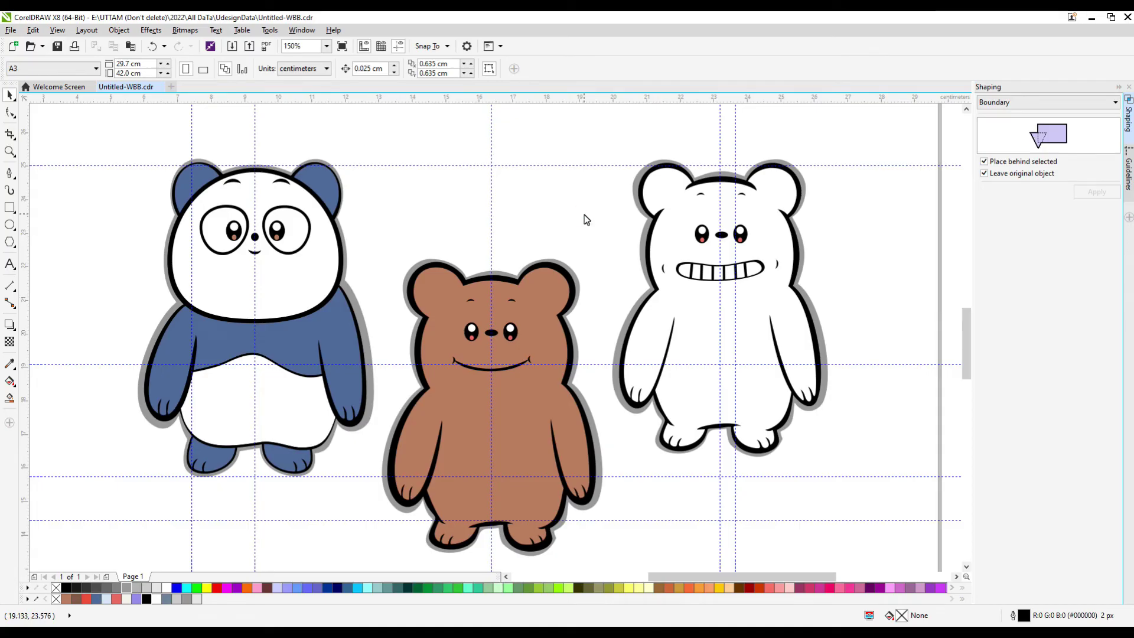
- Fill both of the panda's eye patches with the same blue as its body
left_click(266, 228)
left_click(96, 599)
left_click(493, 194)
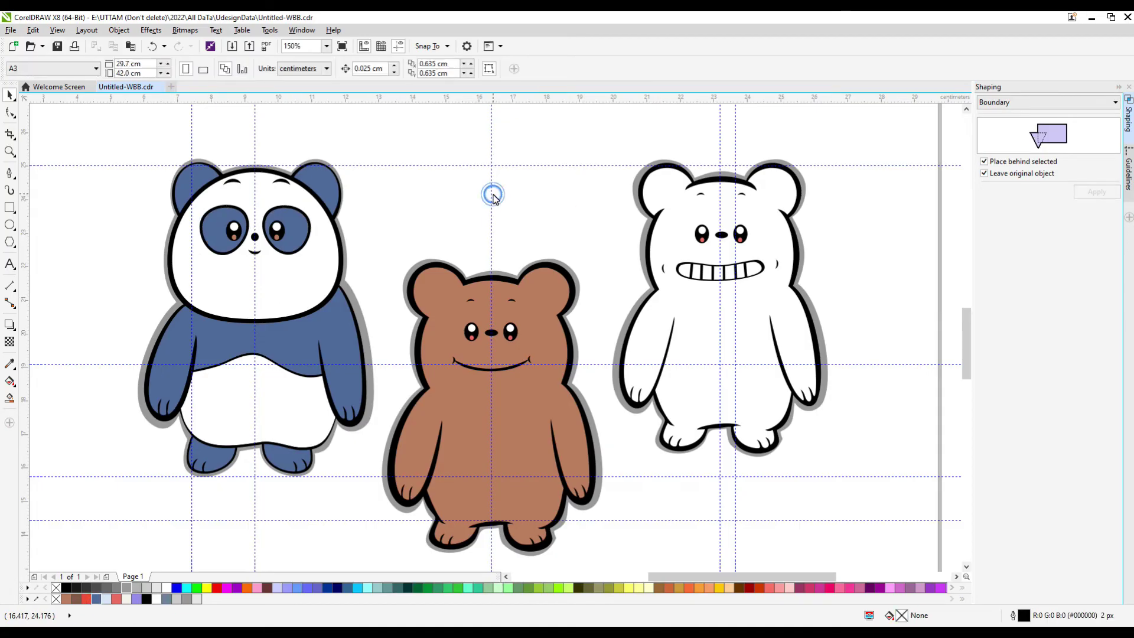
- Recolour the white bear's lower eye highlights purple
left_click(702, 238)
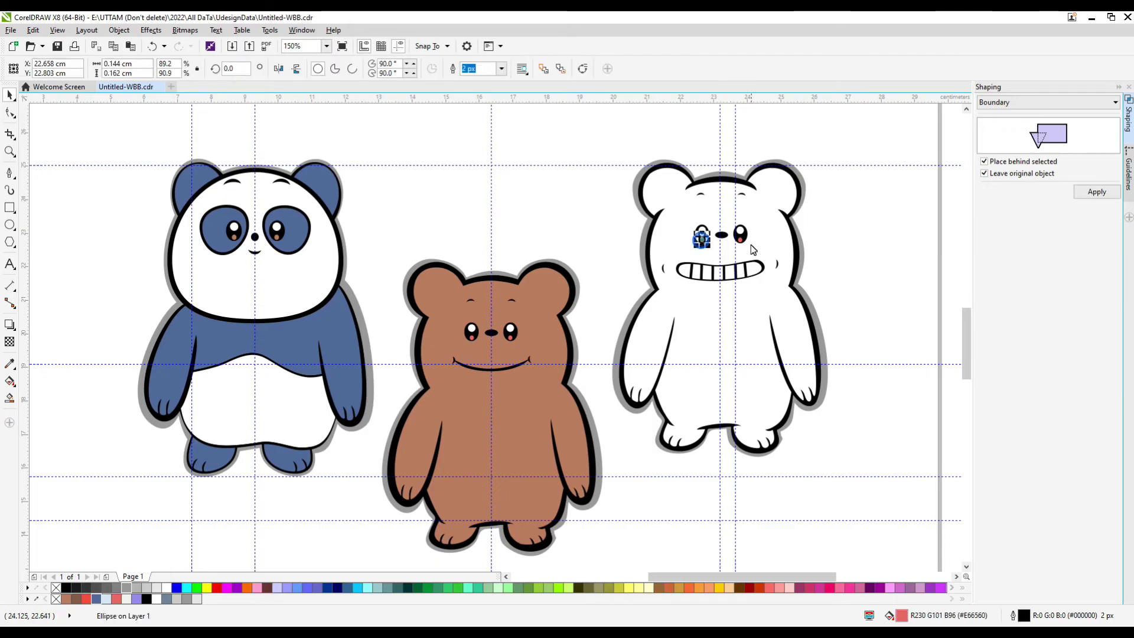
left_click(136, 598)
left_click(611, 202)
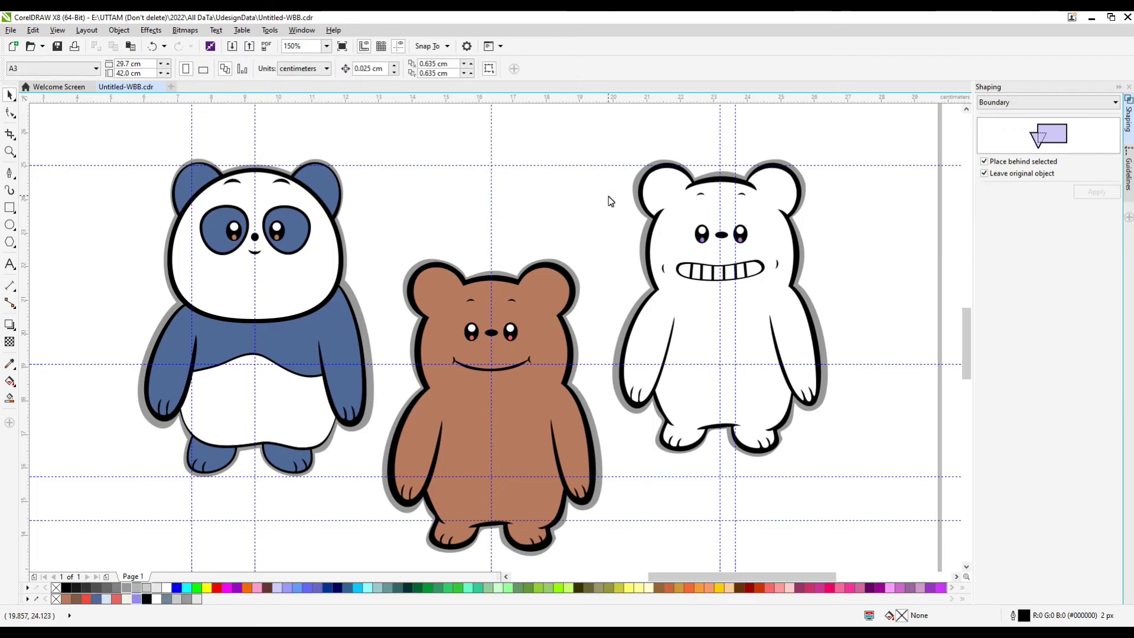
- Fill the panda's face and belly with light blue #D6E6F6 and the white bear's body with off-white
scroll(547, 285, "left", 2)
left_click(360, 398)
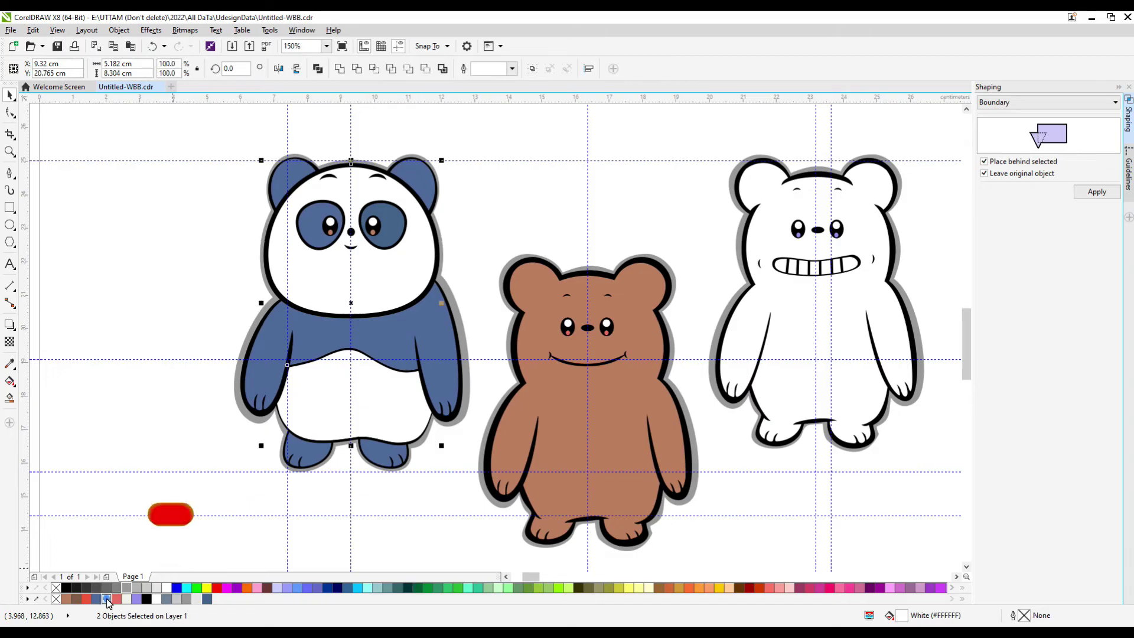
left_click(107, 598)
left_click(785, 286)
left_click(127, 599)
scroll(547, 331, "right", 4)
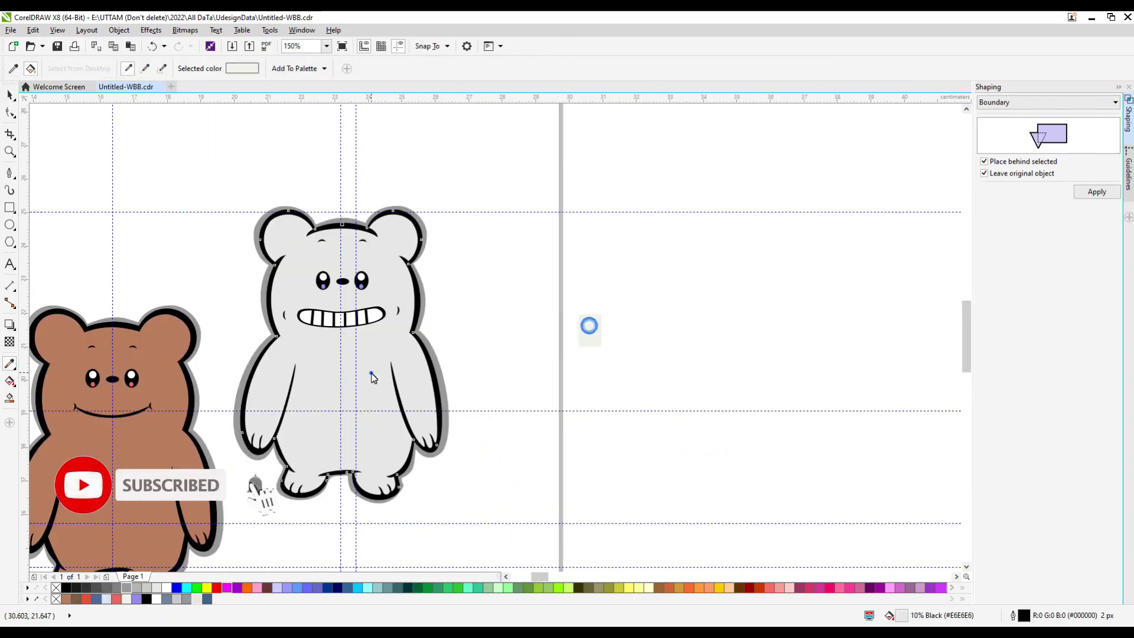
scroll(535, 280, "down", 2)
scroll(535, 280, "left", 2)
- Convert the panda's ears and eyebrows to a 600 dpi bitmap and soften it with a Gaussian blur
scroll(292, 197, "up", 4)
left_click_drag(291, 198, 772, 372)
left_click(185, 30)
left_click(195, 44)
type("600")
key("Return")
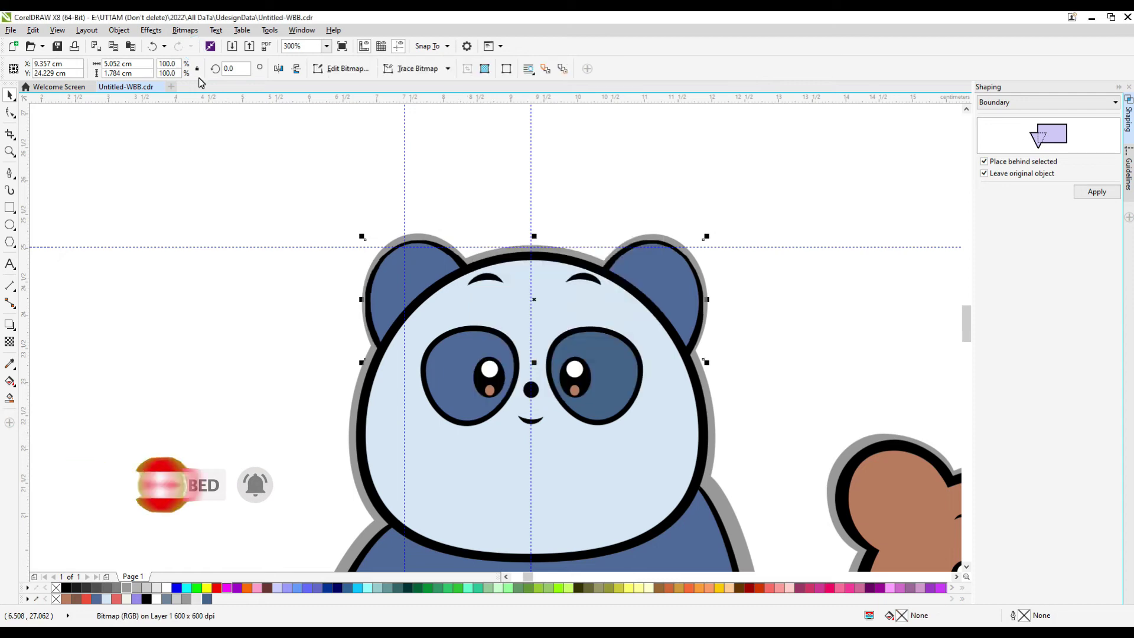
left_click(185, 30)
left_click(325, 300)
key("Return")
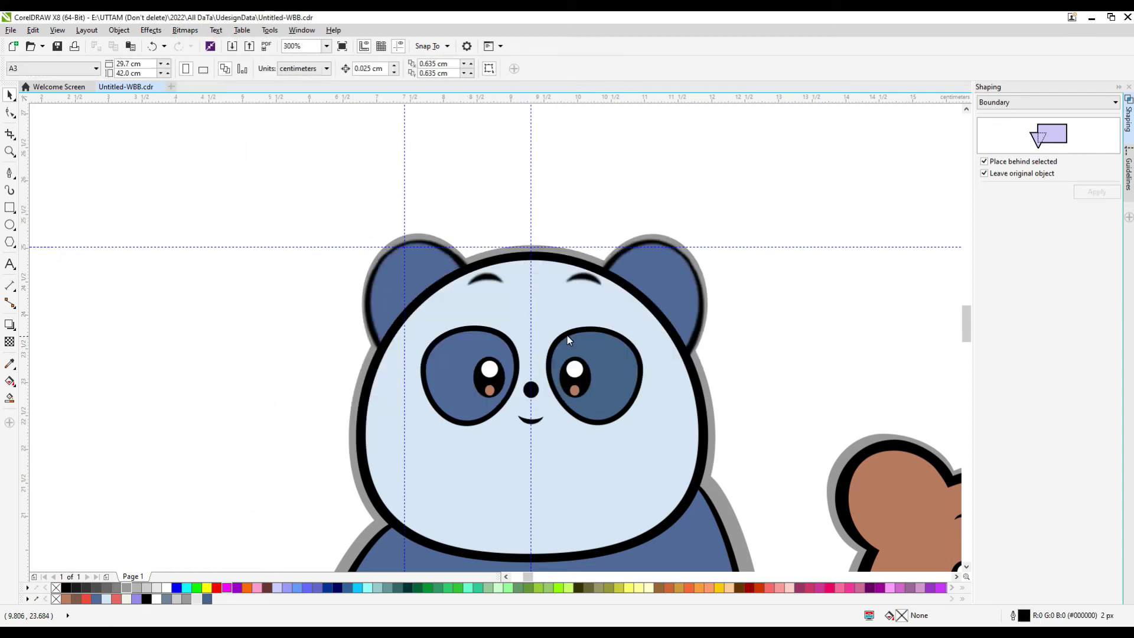
- Recolour the panda's two lower eye highlights with a pale blue tint
left_click(576, 404)
scroll(576, 404, "up", 2)
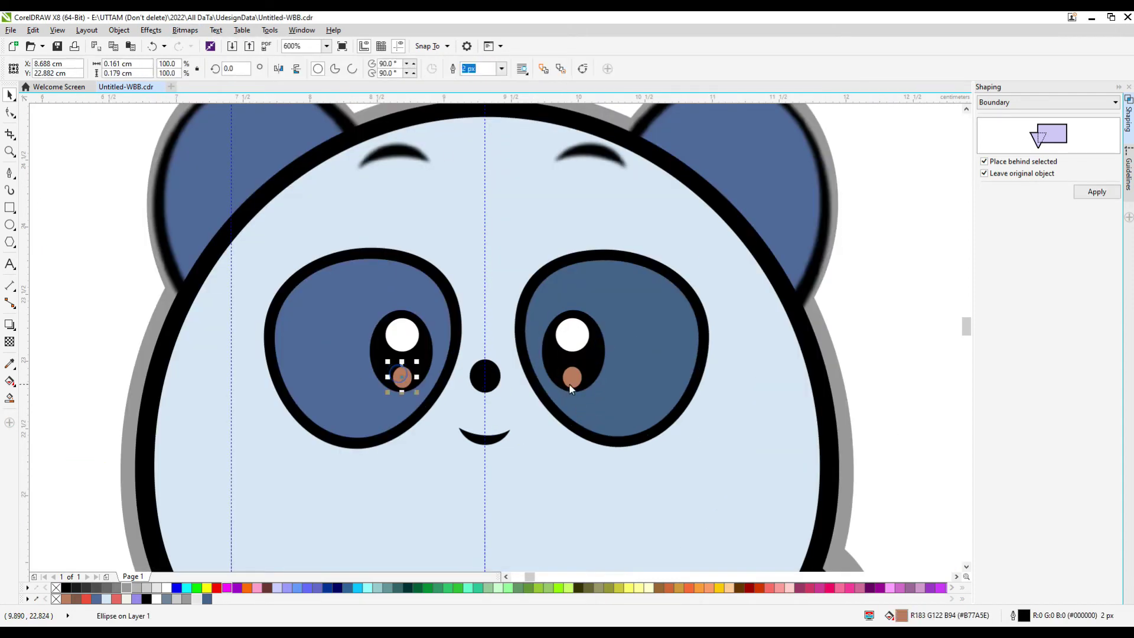
scroll(611, 382, "down", 2)
left_click(319, 382)
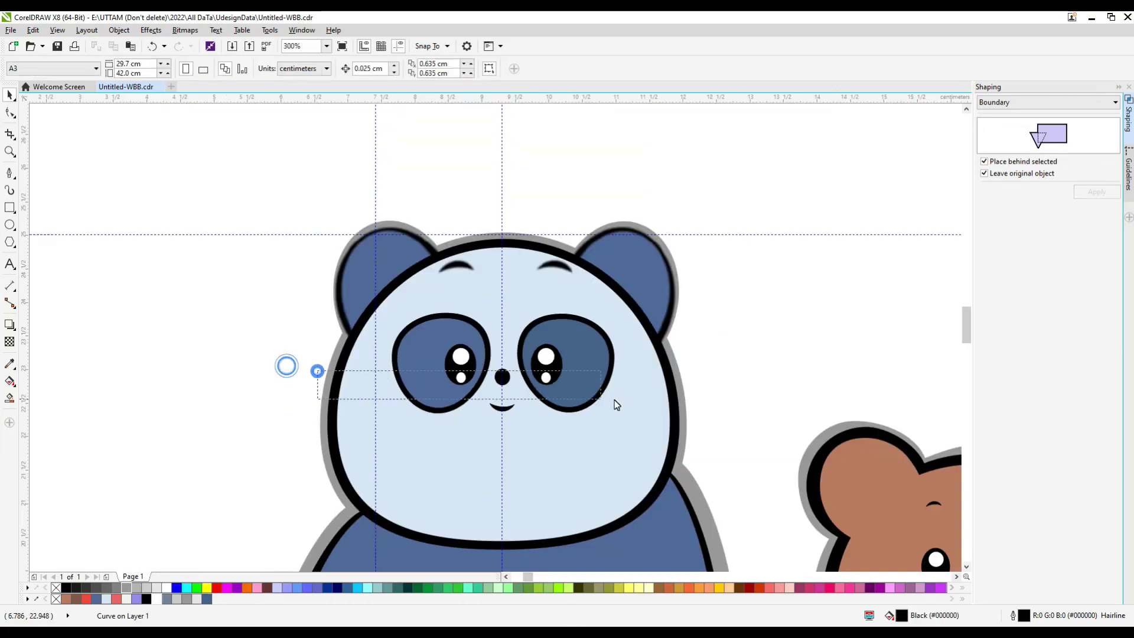
left_click_drag(615, 399, 615, 401)
scroll(367, 420, "down", 2)
scroll(384, 384, "up", 2)
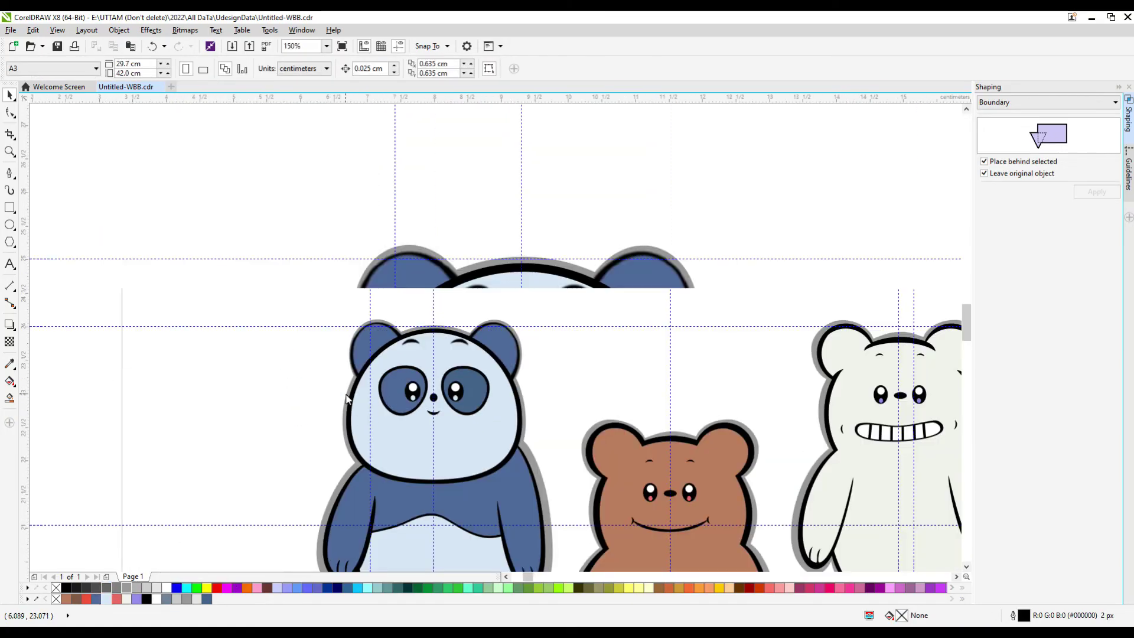
key("Escape")
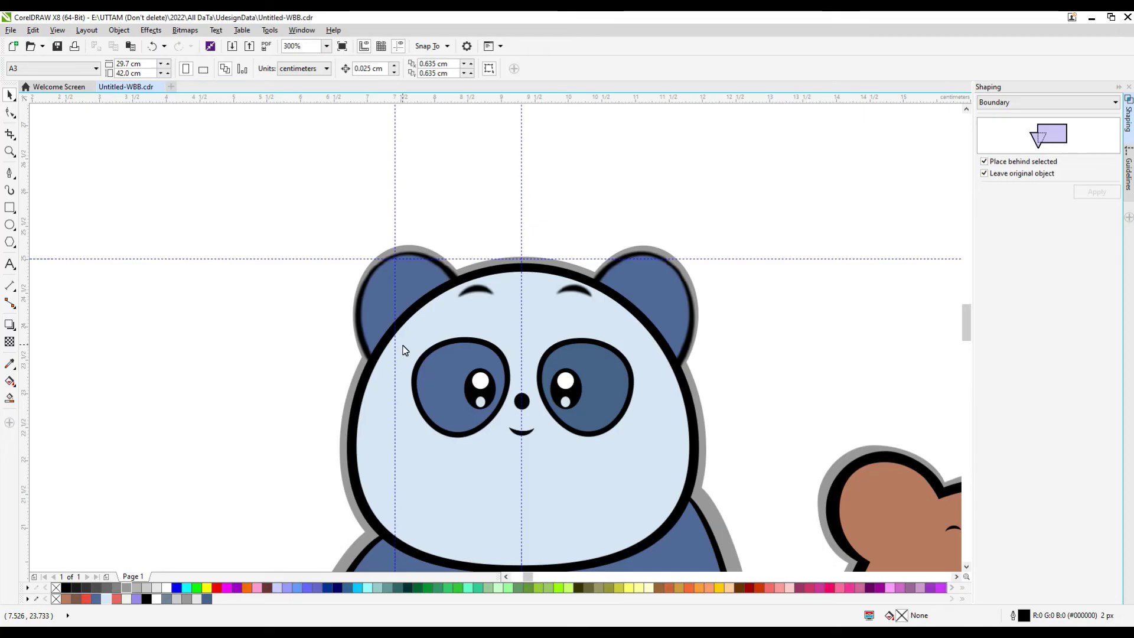
- Fill both lower eye highlights of the panda with light green #99FF99
left_click(481, 402)
left_click(566, 402, "shift")
left_click(465, 588)
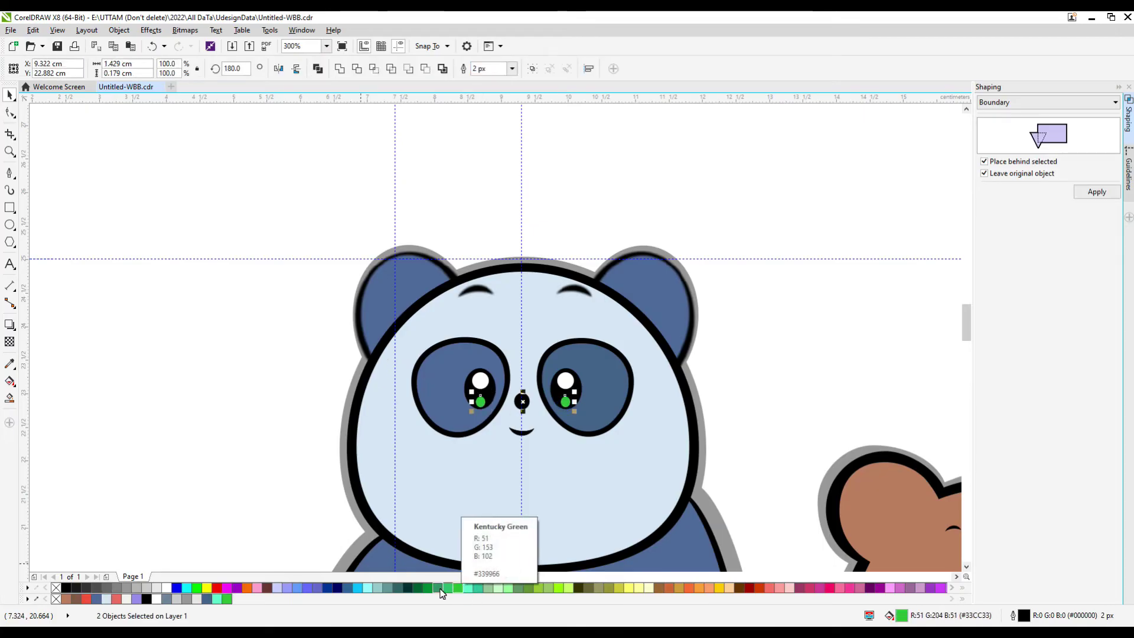
key("Escape")
scroll(494, 381, "down", 2)
scroll(530, 388, "up", 2)
left_click(530, 388)
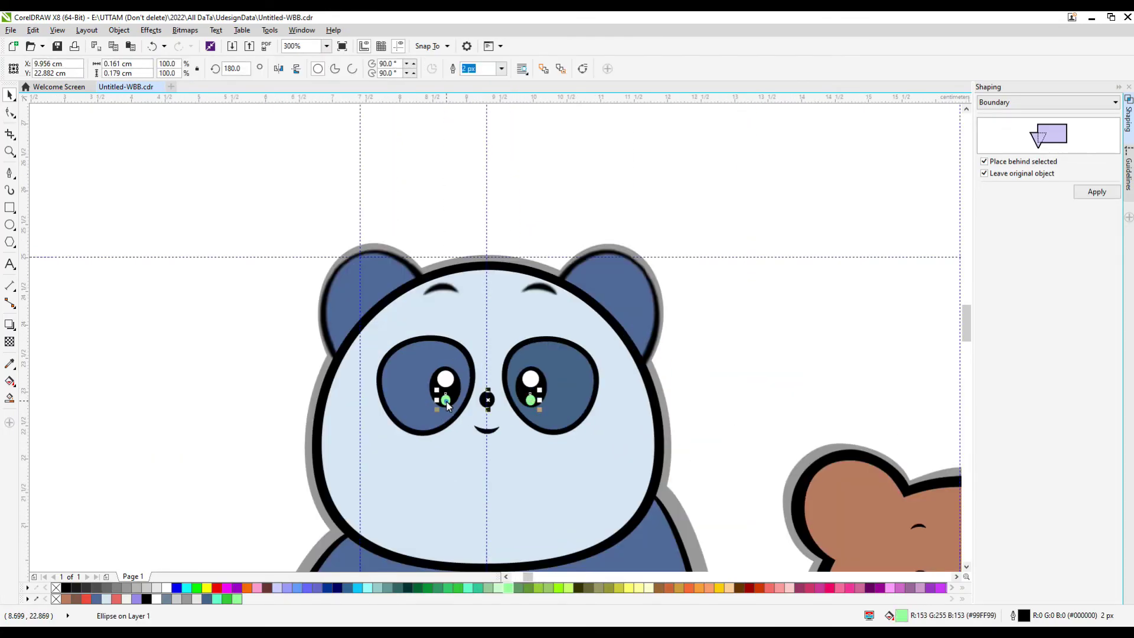
key("Escape")
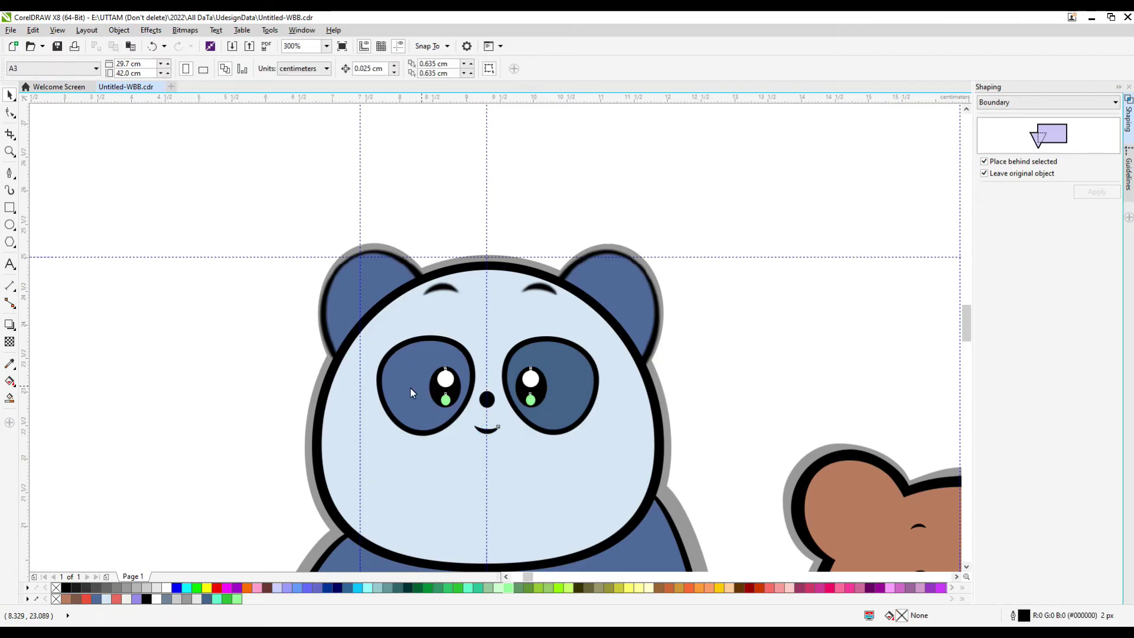
- Convert the shapes of the panda's left eye patch to 600 dpi bitmaps and soften them with a Gaussian blur
left_click(402, 346)
left_click(185, 30)
left_click(231, 49)
left_click(185, 30)
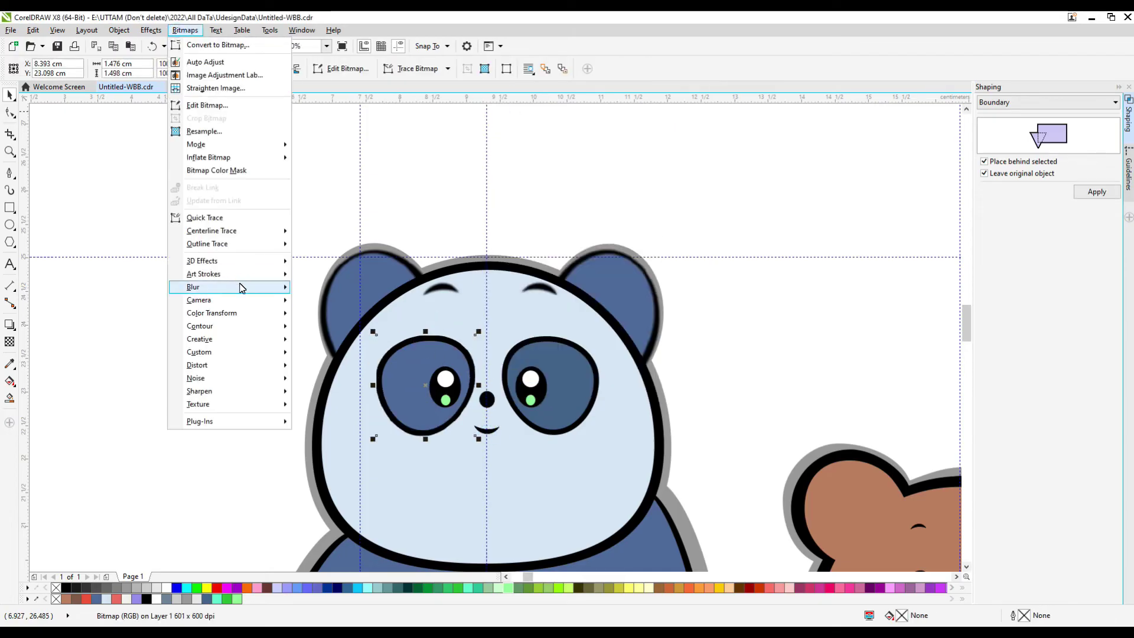
mouse_move(311, 286)
left_click(366, 312)
left_click(603, 352)
left_click(185, 31)
left_click(230, 46)
left_click(537, 384)
left_click(185, 31)
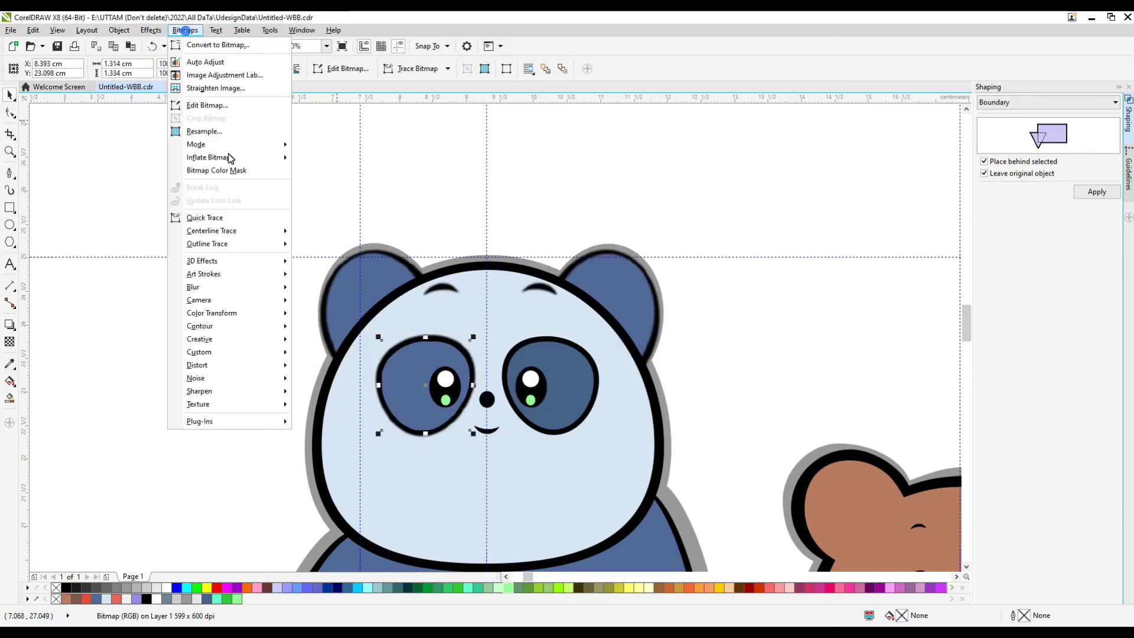
left_click(394, 308)
key("Return")
- Convert the panda's left pupil and its two highlights to one 600 dpi bitmap and apply a Gaussian blur
scroll(428, 392, "up", 2)
left_click(185, 30)
left_click(218, 45)
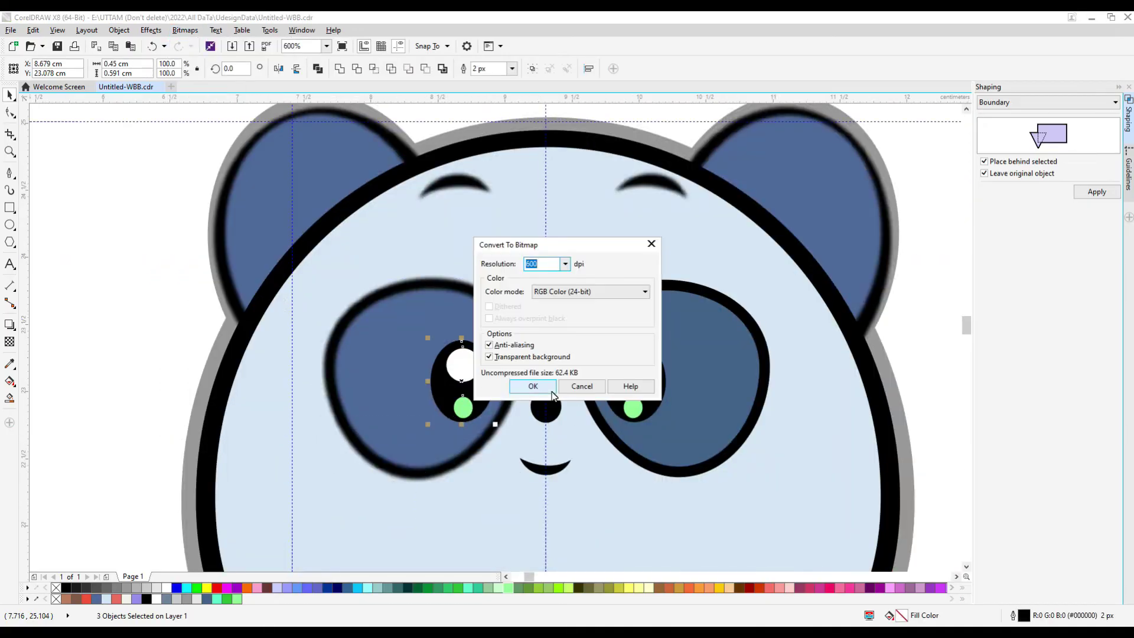
left_click(535, 385)
left_click(185, 30)
mouse_move(260, 287)
left_click(366, 312)
left_click(603, 353)
- Convert the panda's nose and mouth to a bitmap and apply a Gaussian blur with a 2.0 pixel radius
left_click_drag(511, 426, 582, 481)
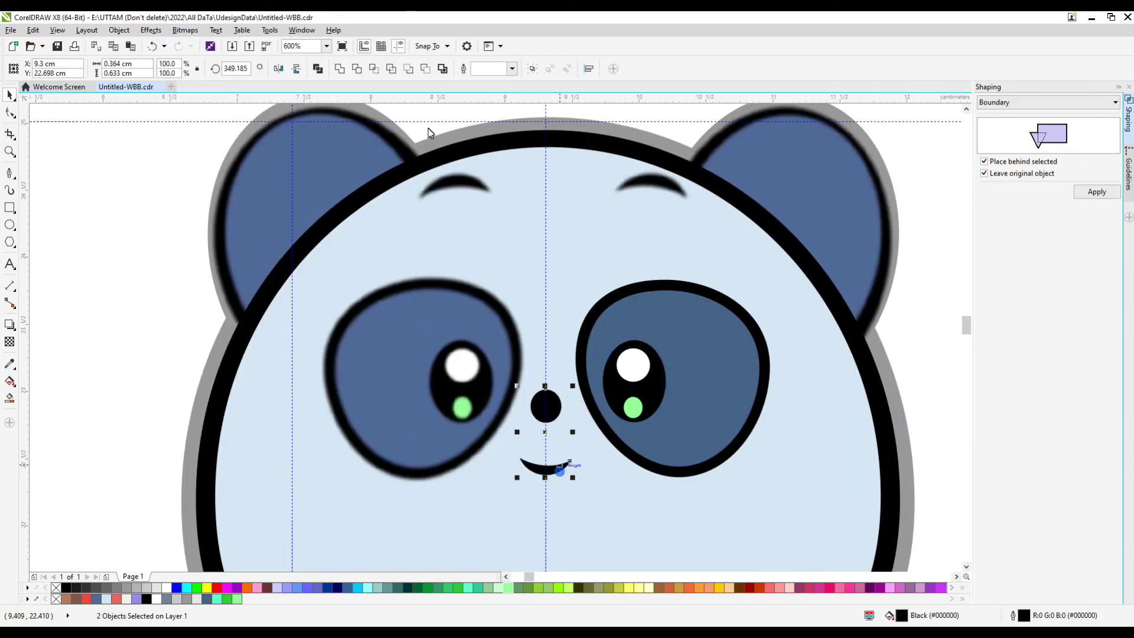
left_click(185, 31)
left_click(218, 45)
left_click(533, 386)
left_click(185, 30)
left_click(366, 311)
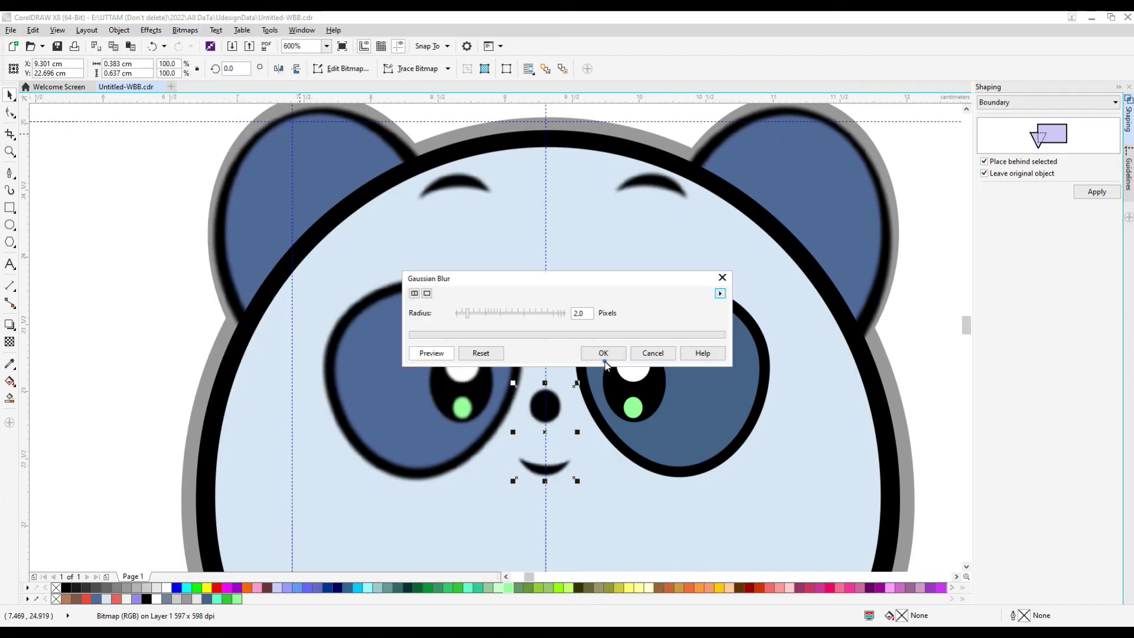
left_click(603, 353)
- Group the panda's blurred left eye parts and replace the right eye with a horizontally mirrored copy of the group
left_click(376, 372)
left_click_drag(145, 266, 528, 489)
key("ctrl+g")
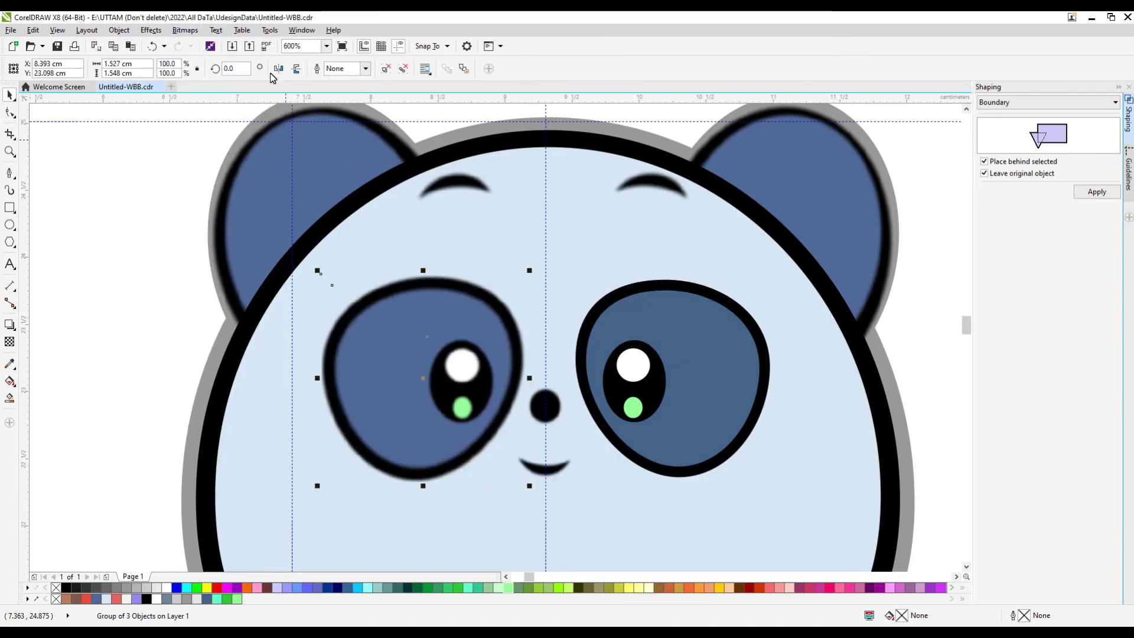
left_click(278, 68)
left_click_drag(408, 358, 658, 358)
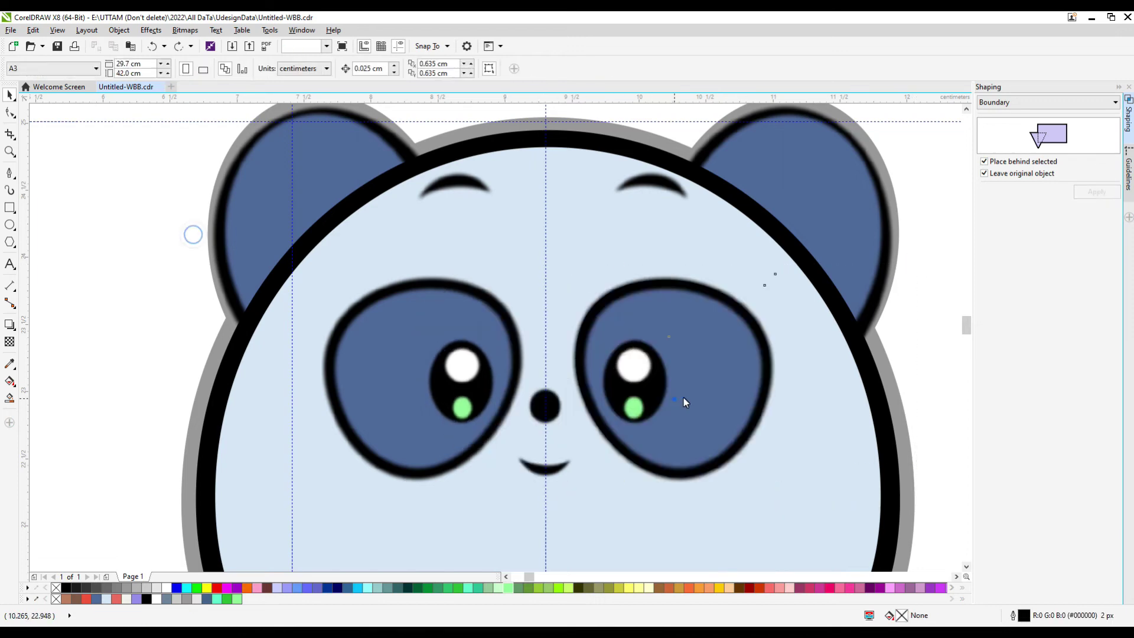
left_click_drag(671, 402, 678, 402)
- Convert the panda's face and its black outline to a bitmap and apply a Gaussian blur with a 4.8 pixel radius
scroll(678, 398, "down", 2)
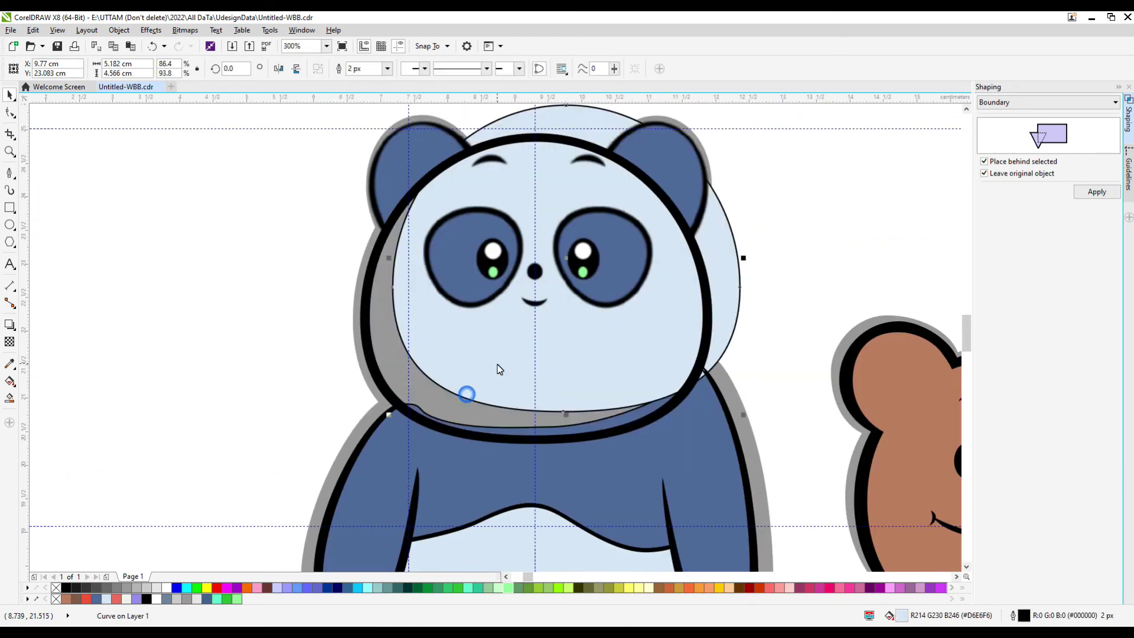
left_click(463, 393)
left_click(418, 324)
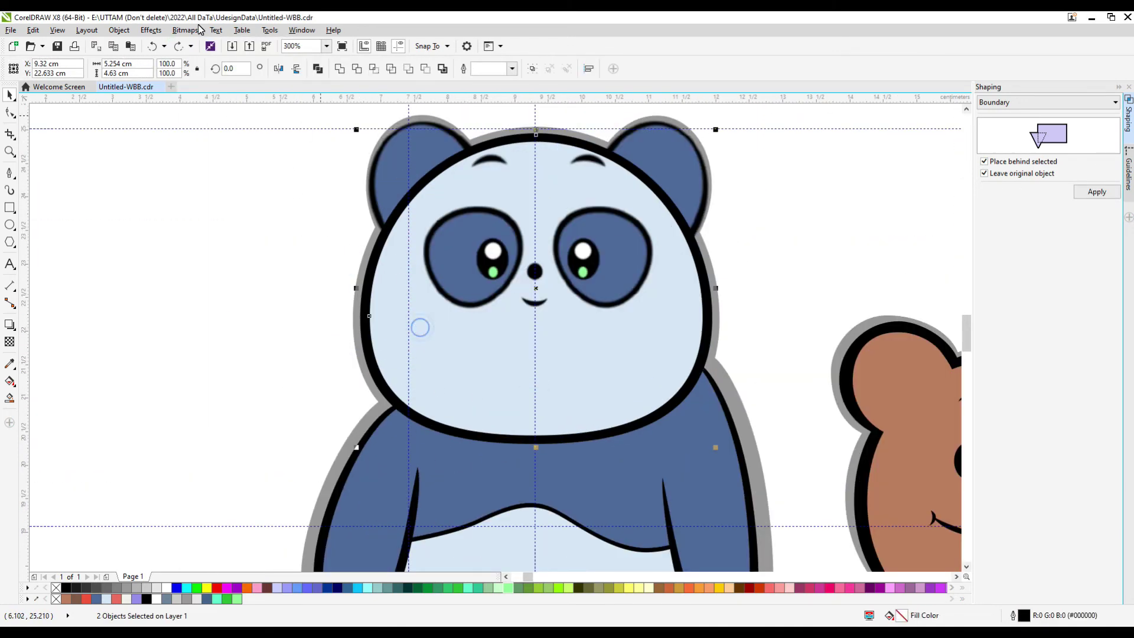
left_click(184, 30)
left_click(254, 289)
left_click(374, 307)
left_click_drag(486, 335, 561, 334)
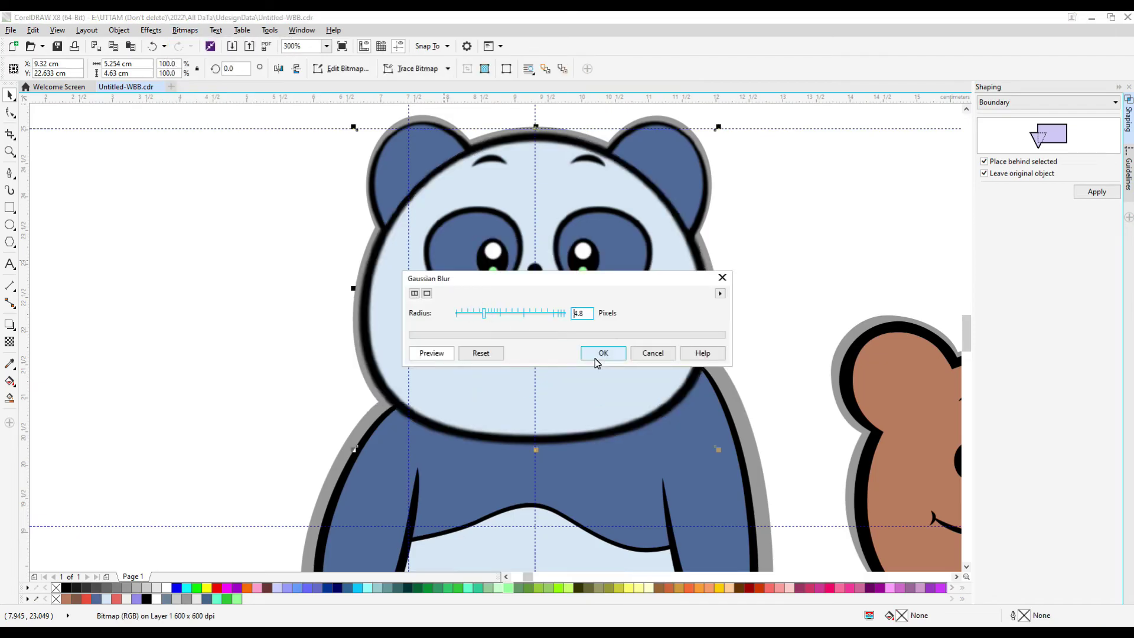
left_click(601, 353)
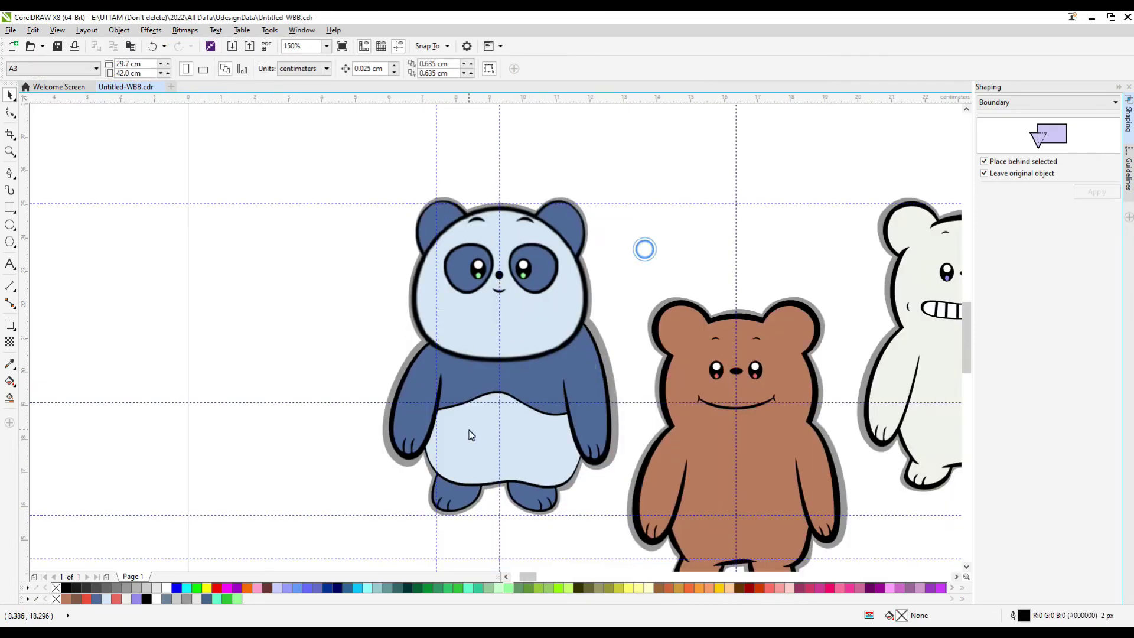
- Try to convert the panda's body and its outline shapes to a single bitmap, and undo the conversion
scroll(469, 430, "up", 2)
left_click(405, 375, "shift")
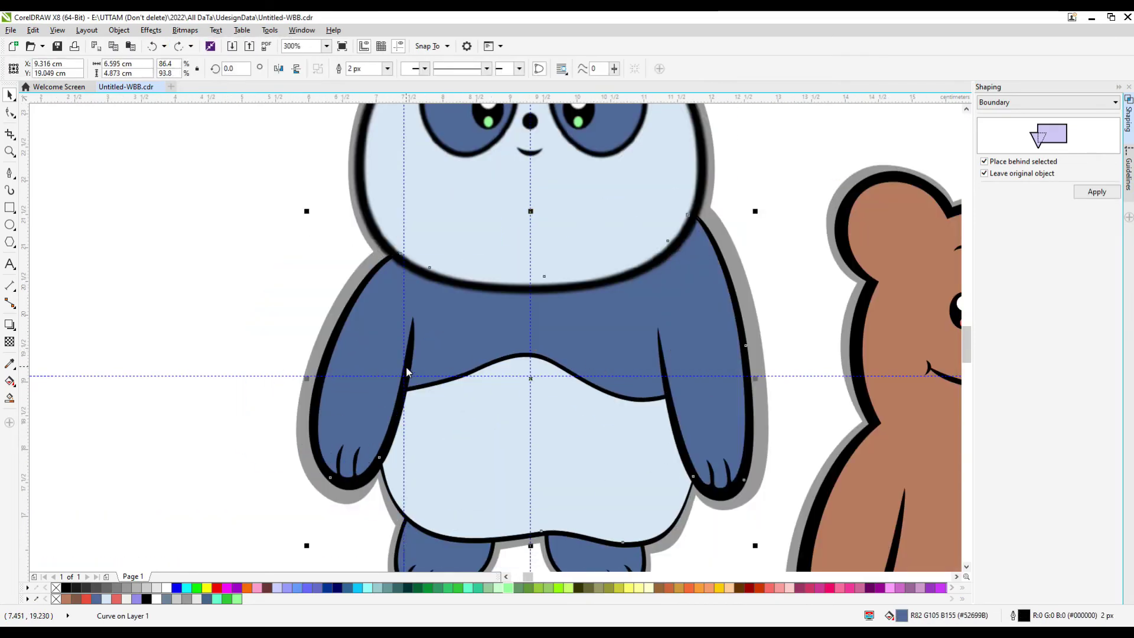
left_click(185, 30)
left_click(190, 44)
key("Return")
key("ctrl+z")
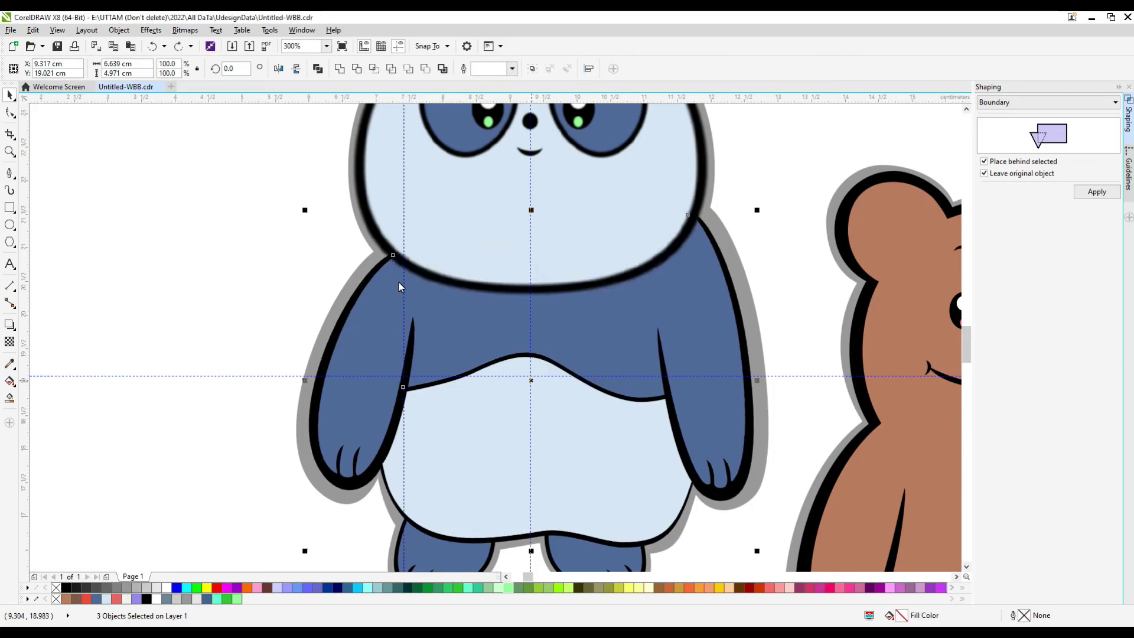
scroll(399, 287, "down", 1)
left_click(185, 30)
left_click(231, 43)
key("Return")
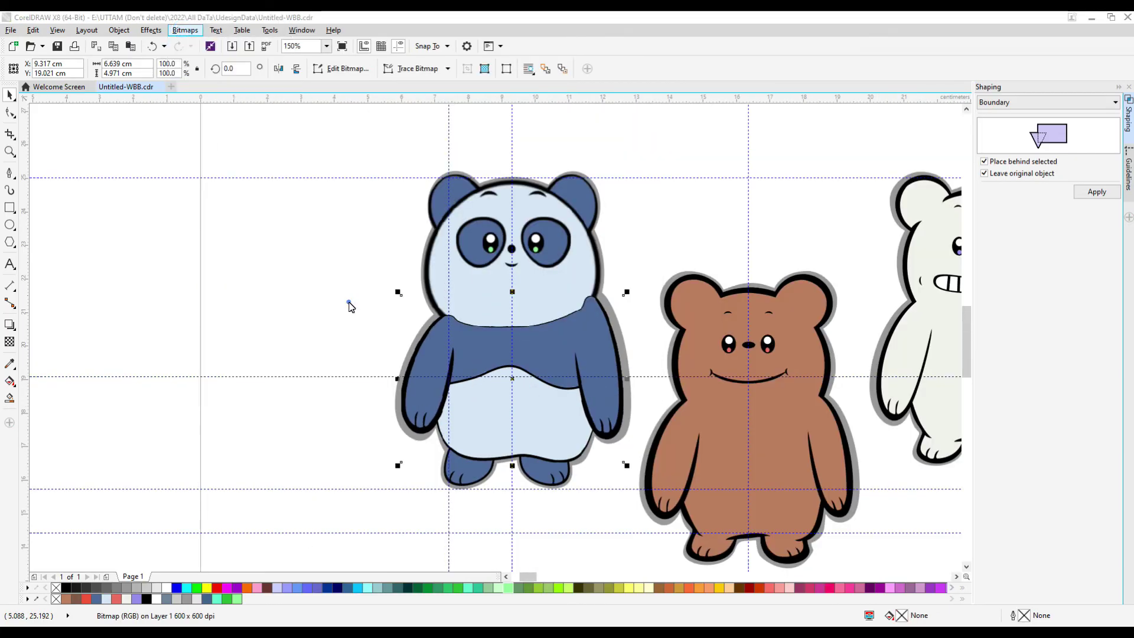
key("Escape")
scroll(540, 388, "up", 2)
scroll(460, 374, "up", 2)
key("ctrl+z")
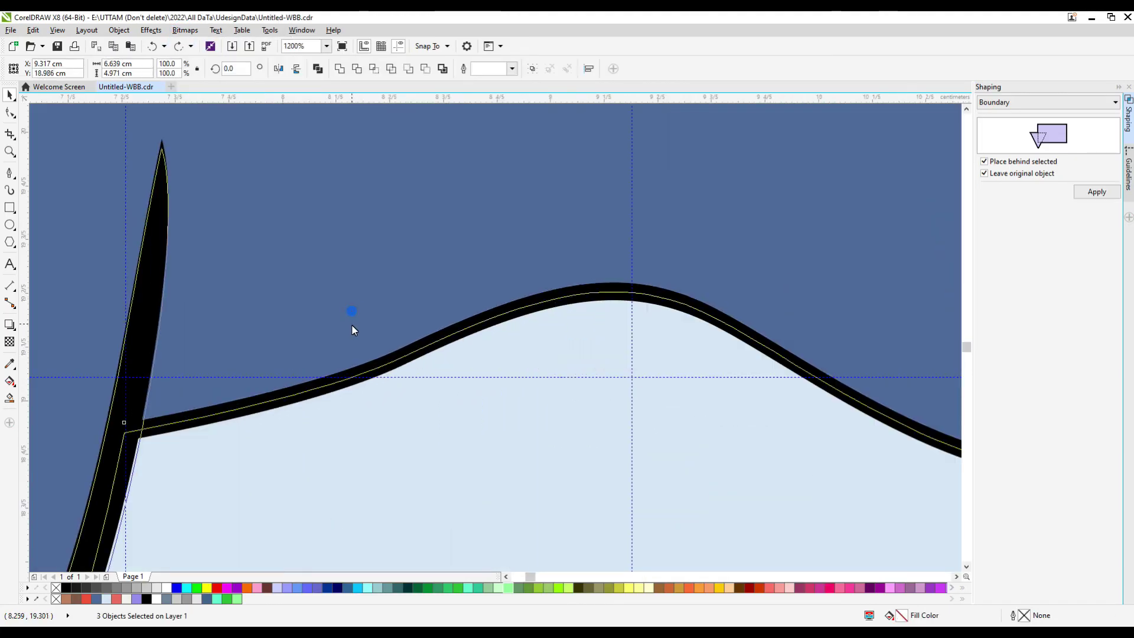
- Reshape the nodes of the panda's black belly outline so its upper line thickens where it meets both arms
scroll(353, 329, "down", 3)
key("F10")
scroll(398, 331, "up", 3)
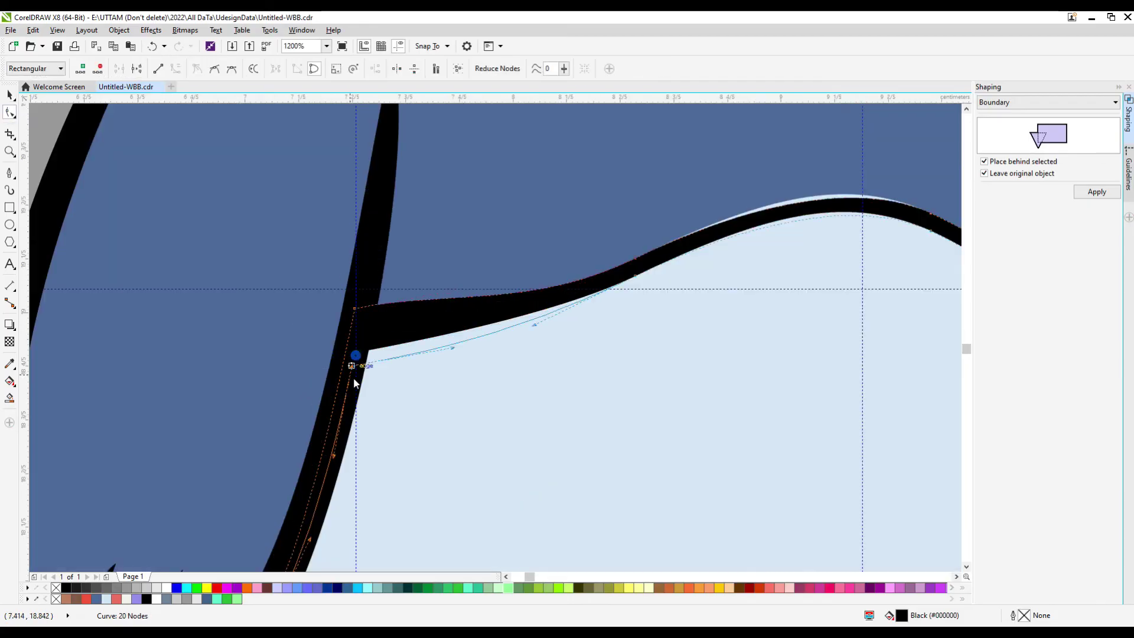
scroll(824, 316, "down", 2)
scroll(803, 346, "up", 3)
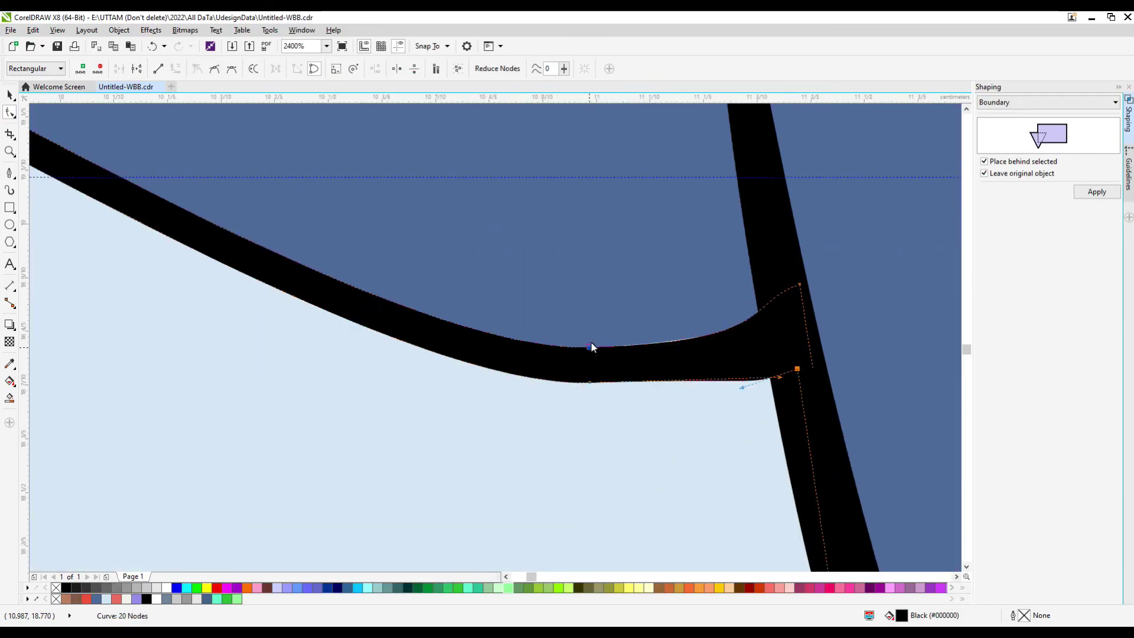
scroll(591, 347, "down", 2)
double_click(431, 291)
scroll(472, 317, "down", 2)
key("space")
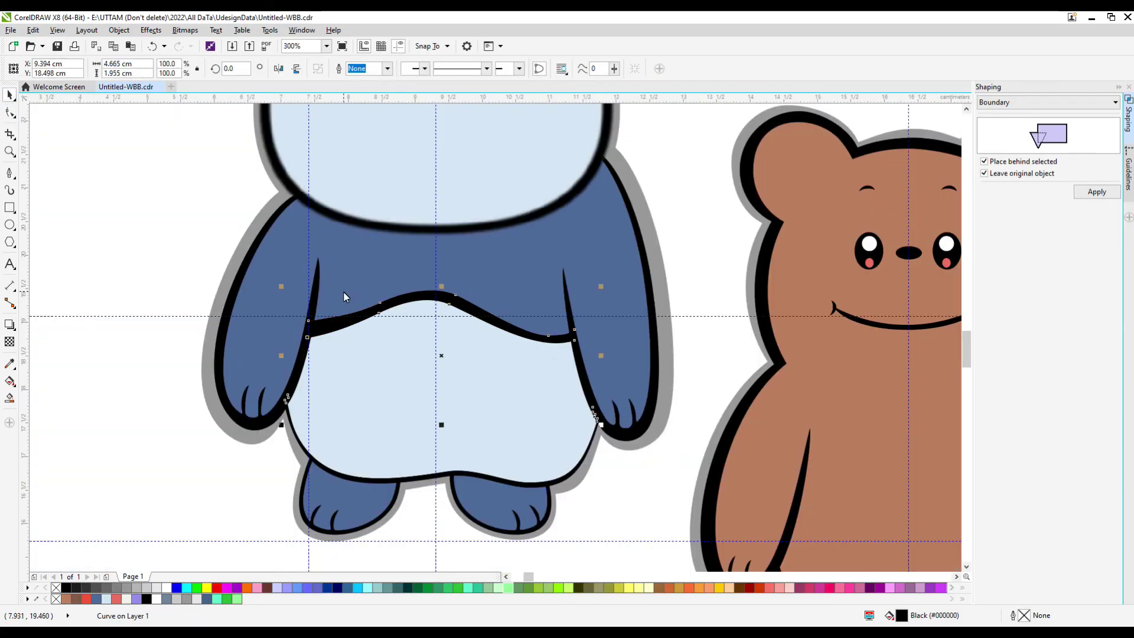
- Try to soften the panda's body and belly as one bitmap with a Gaussian blur
left_click(368, 362)
left_click(535, 396)
left_click(185, 30)
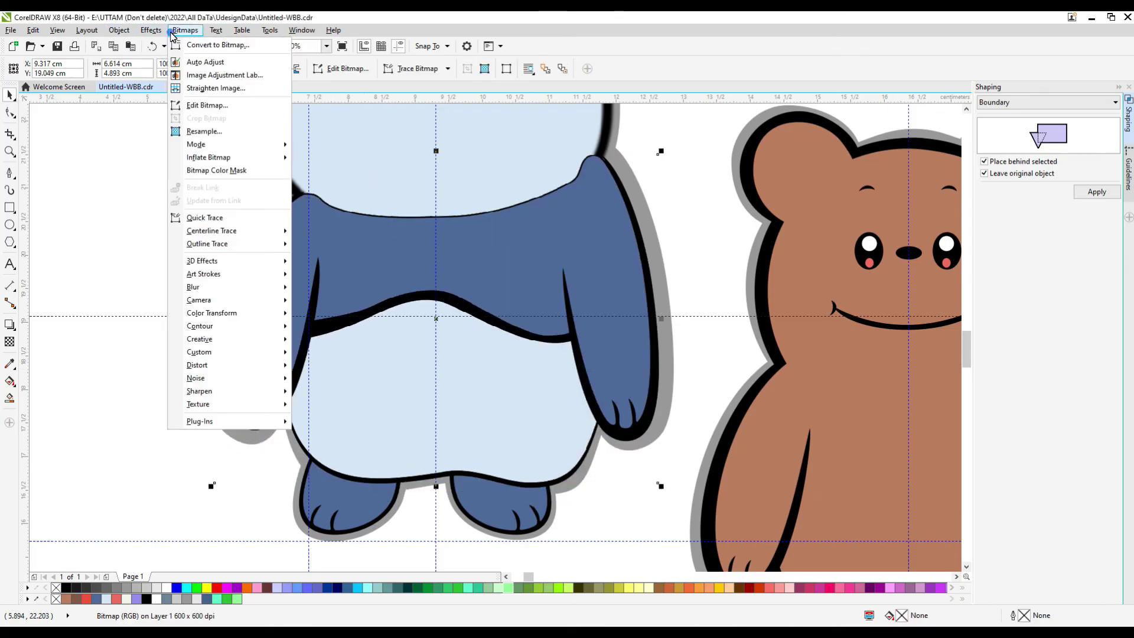
mouse_move(195, 286)
left_click(328, 311)
left_click(608, 352)
scroll(553, 378, "down", 2)
left_click(324, 354)
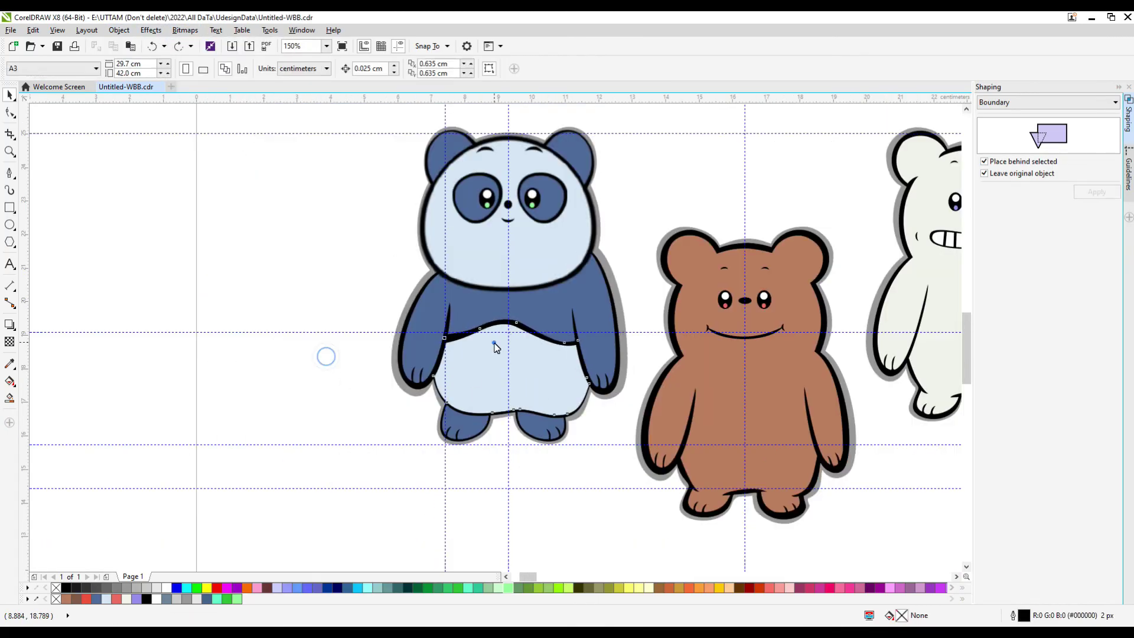
- Restore the upper line of the panda's belly outline to its thin, even shape
scroll(497, 342, "up", 2)
scroll(423, 339, "up", 2)
left_click(449, 370)
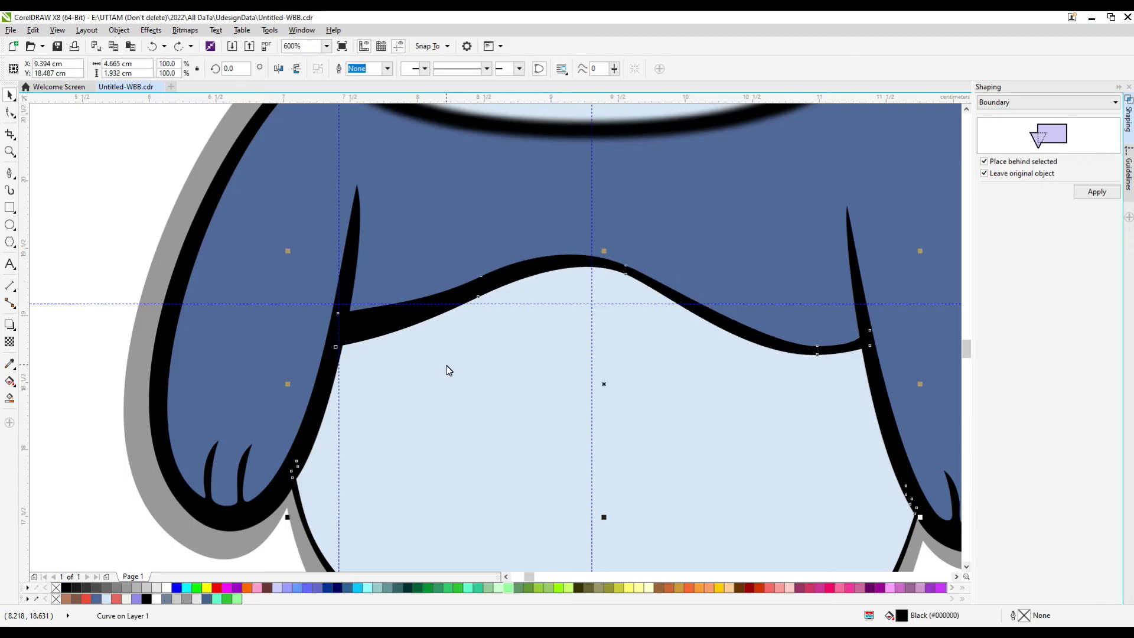
scroll(603, 263, "down", 4)
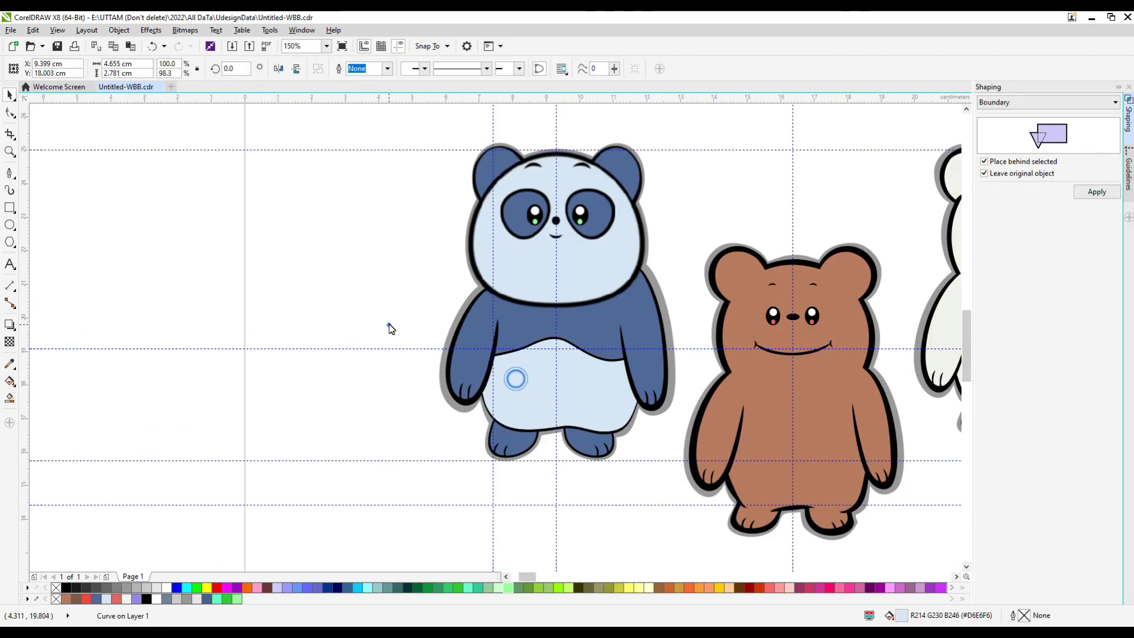
- Convert the panda's body shapes to a bitmap and apply a Gaussian blur with a 3.6-pixel radius
left_click(606, 338)
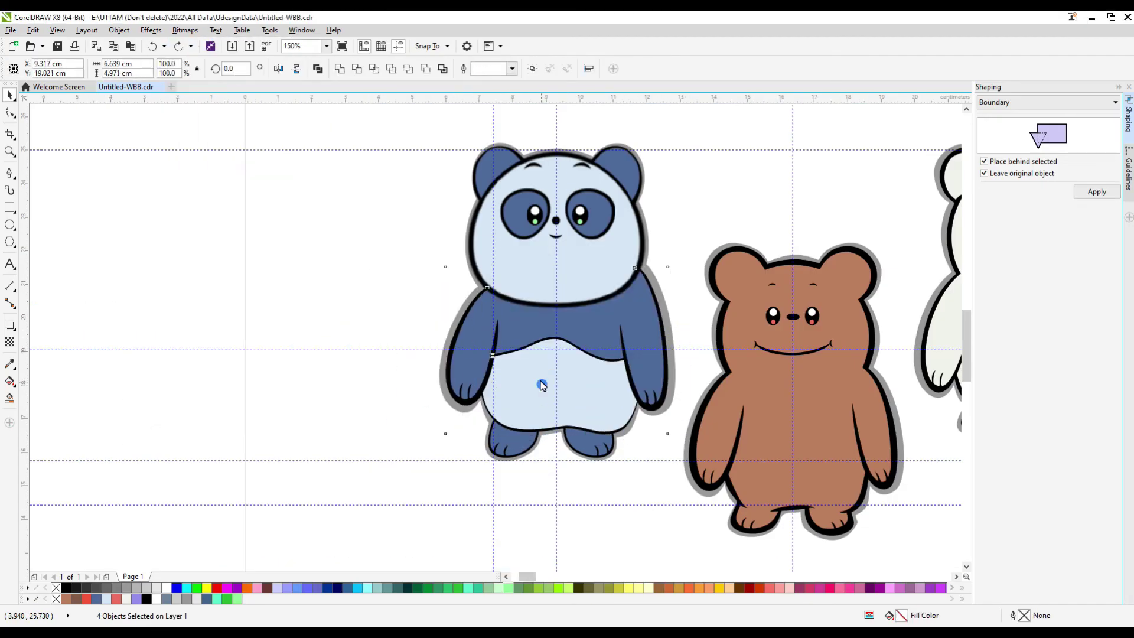
left_click(184, 30)
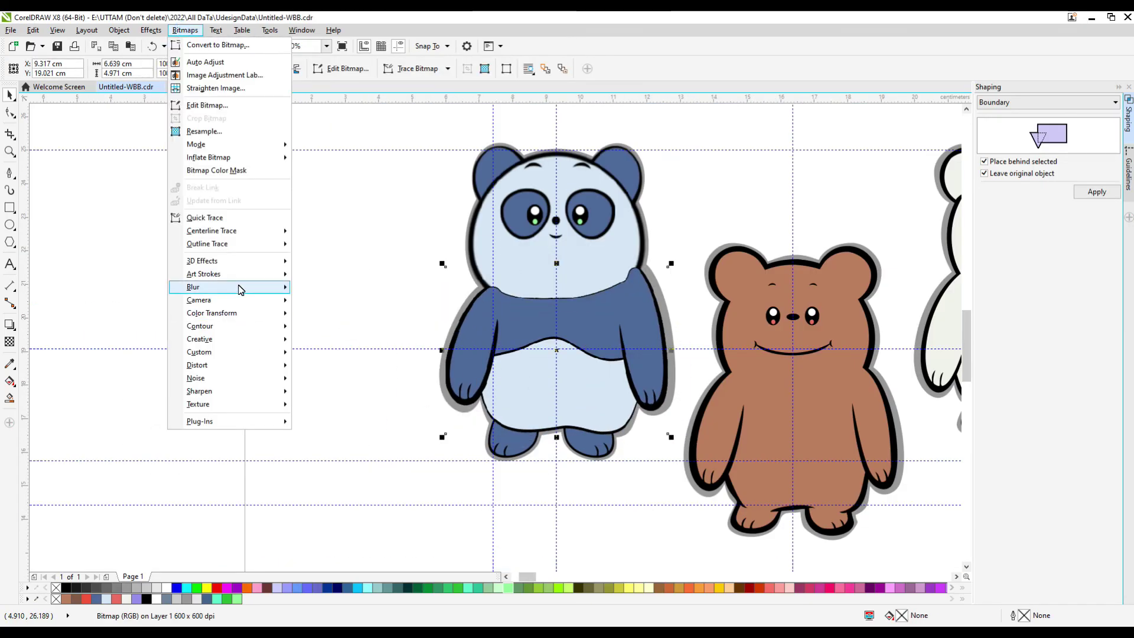
left_click(331, 312)
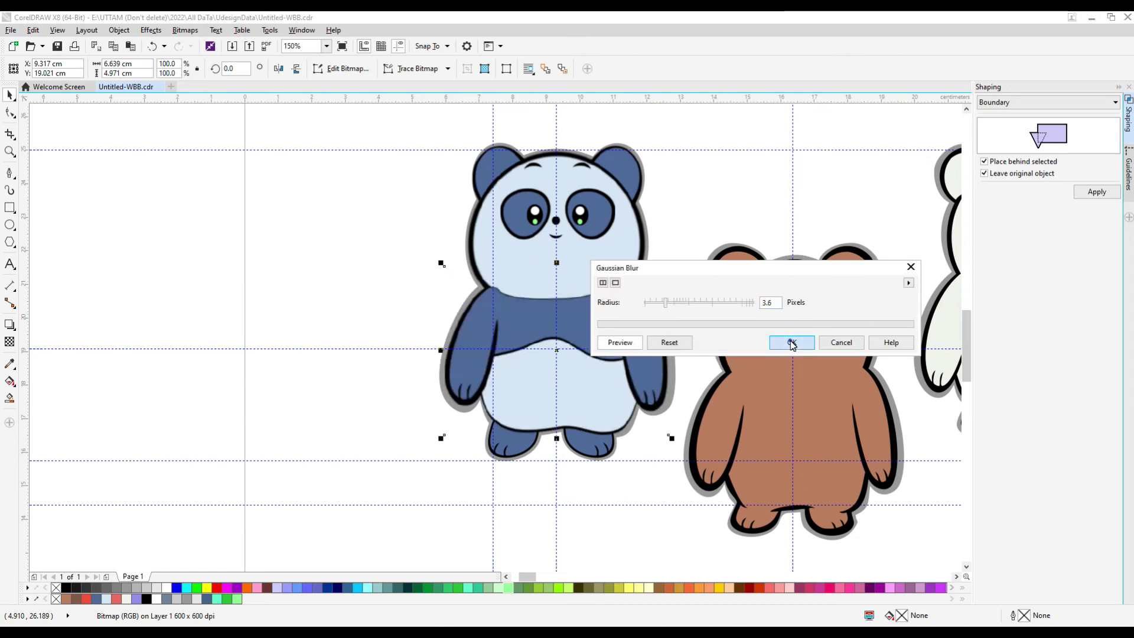
left_click(791, 342)
- Try to soften the panda's two legs as a bitmap with a 6-pixel Gaussian blur
scroll(600, 338, "down", 2)
scroll(485, 455, "up", 2)
left_click(570, 378)
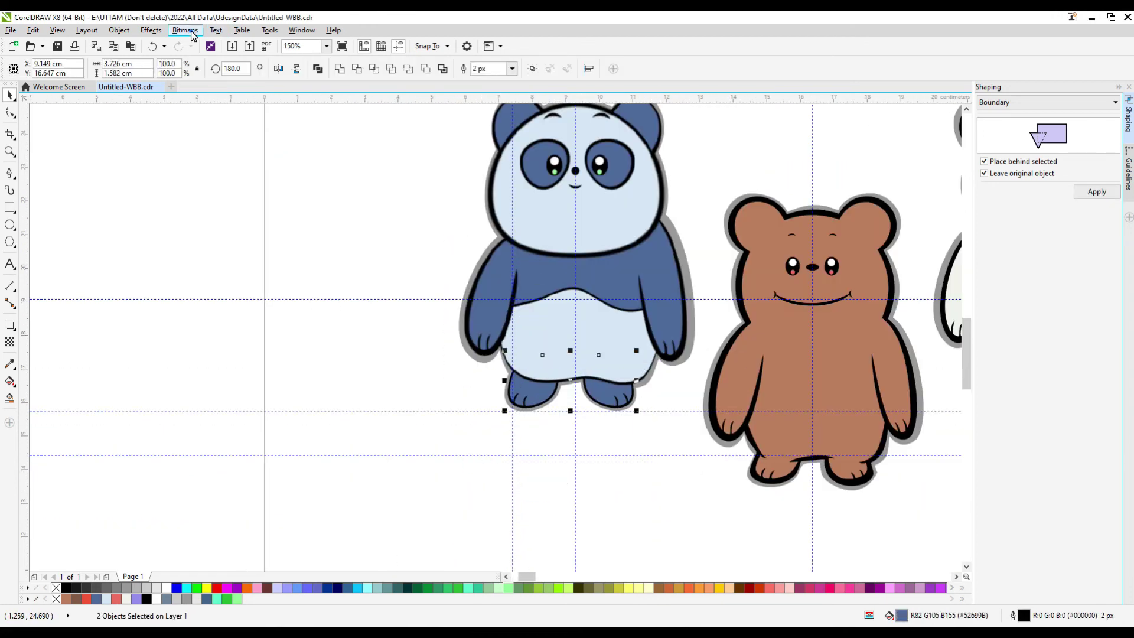
left_click(185, 30)
left_click(330, 312)
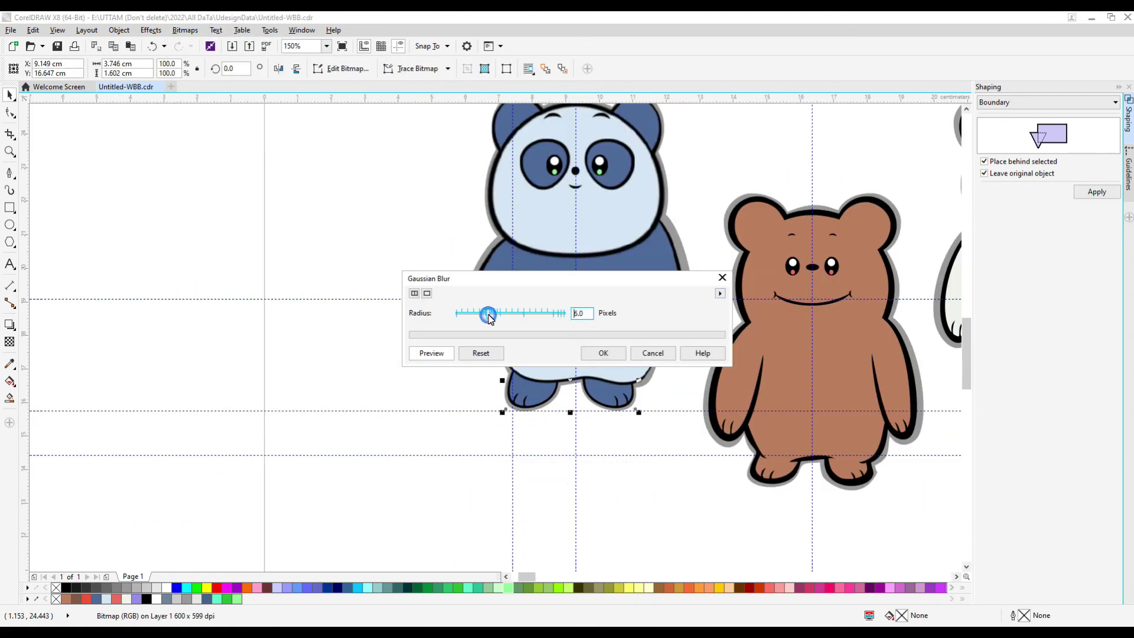
left_click(601, 354)
scroll(612, 400, "up", 4)
- Convert the panda's leg shapes to one bitmap and soften it with a light Gaussian blur
left_click(463, 329)
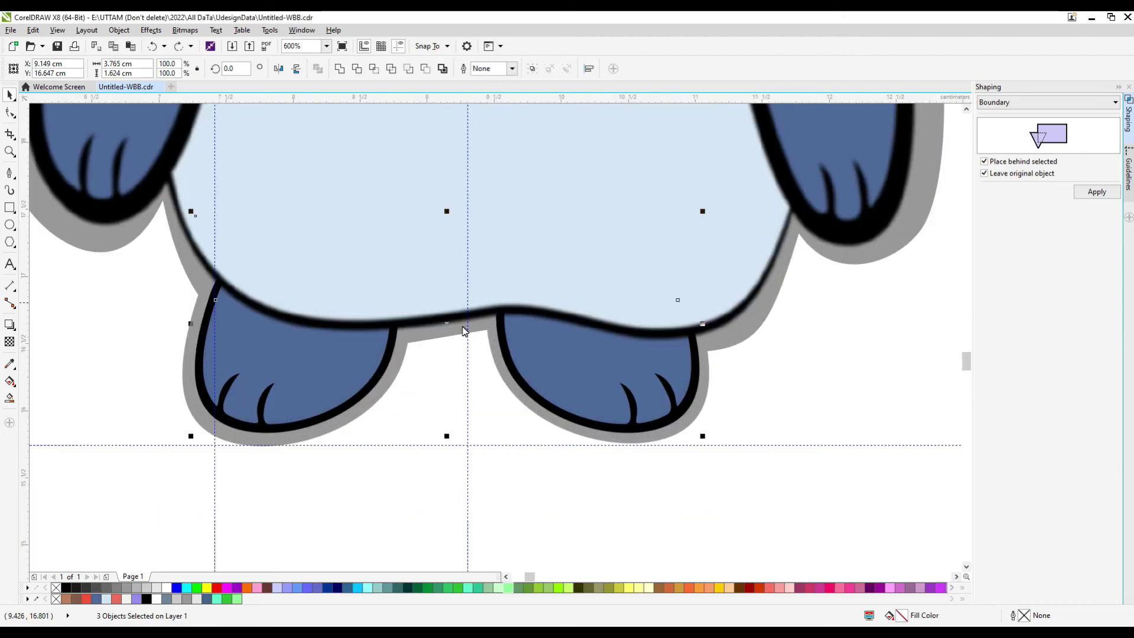
left_click(185, 30)
left_click(331, 312)
left_click(476, 310)
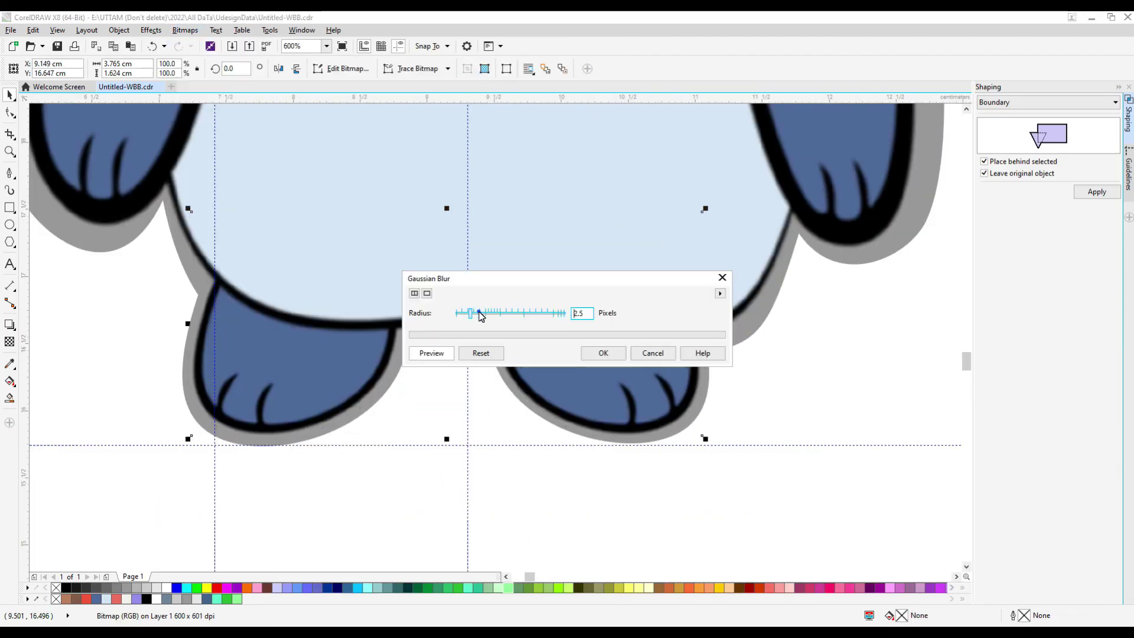
left_click(600, 353)
- Convert the brown bear's body to a bitmap and soften it with a Gaussian blur
scroll(598, 357, "down", 4)
left_click(594, 237)
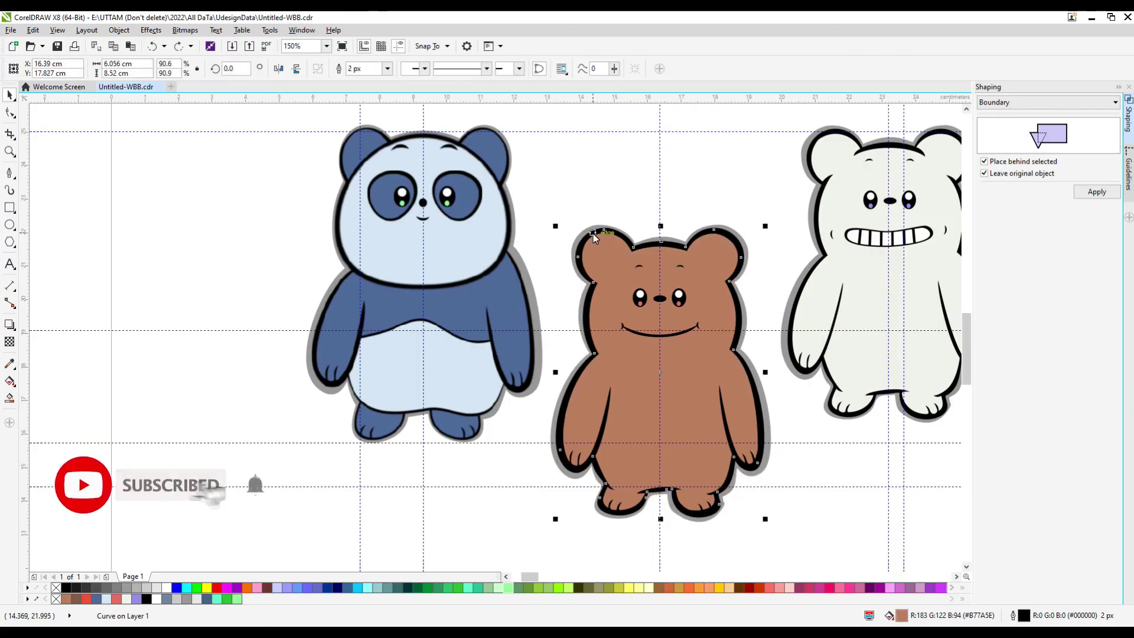
scroll(612, 272, "up", 4)
left_click(185, 30)
left_click(213, 43)
left_click(535, 385)
left_click(185, 30)
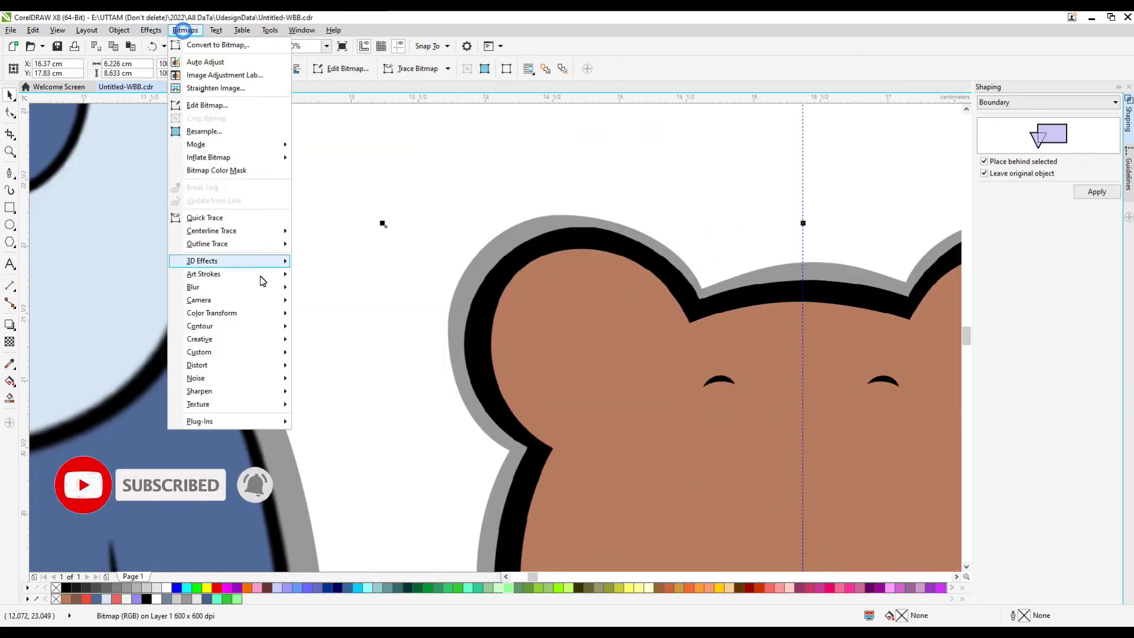
left_click(334, 311)
left_click(603, 353)
- Convert the brown bear's facial features to a bitmap and soften them with a Gaussian blur
scroll(646, 370, "down", 4)
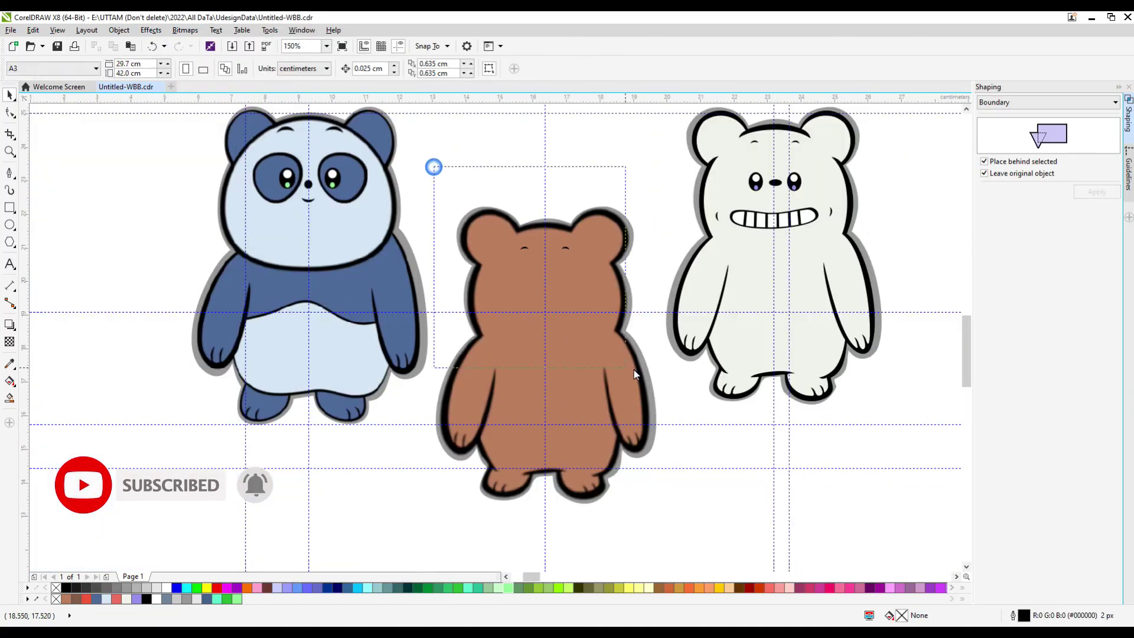
left_click(185, 30)
left_click(213, 43)
left_click(534, 385)
left_click(185, 30)
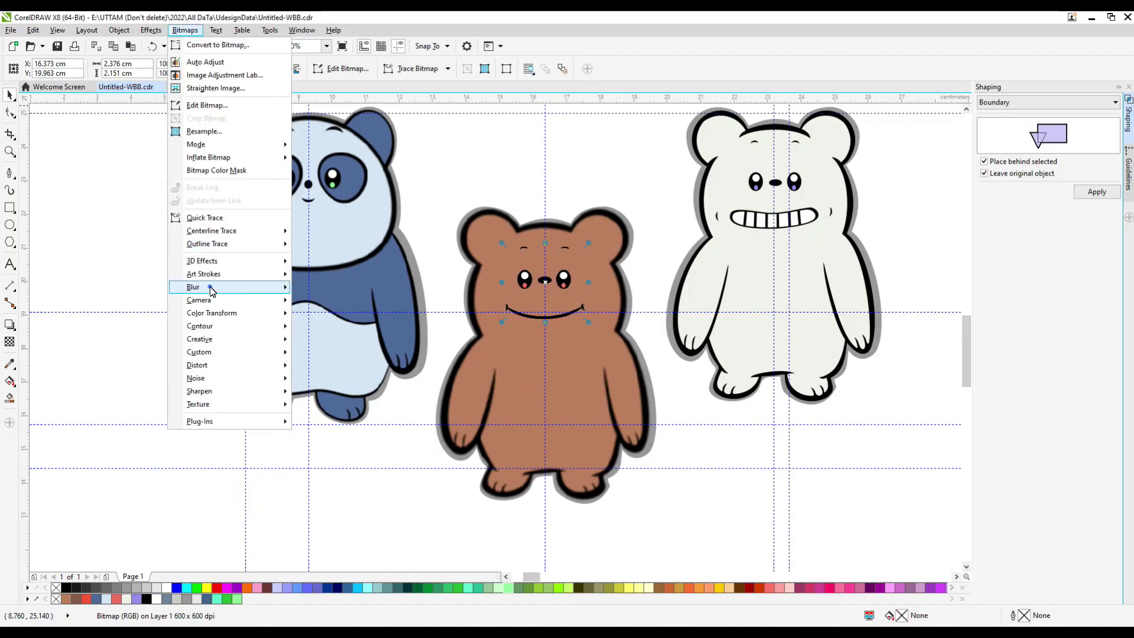
left_click(334, 312)
left_click_drag(624, 383, 631, 384)
left_click_drag(614, 419, 610, 422)
left_click(730, 459)
key("Escape")
- Try to soften the whole white bear as one bitmap with a Gaussian blur
scroll(572, 221, "down", 3)
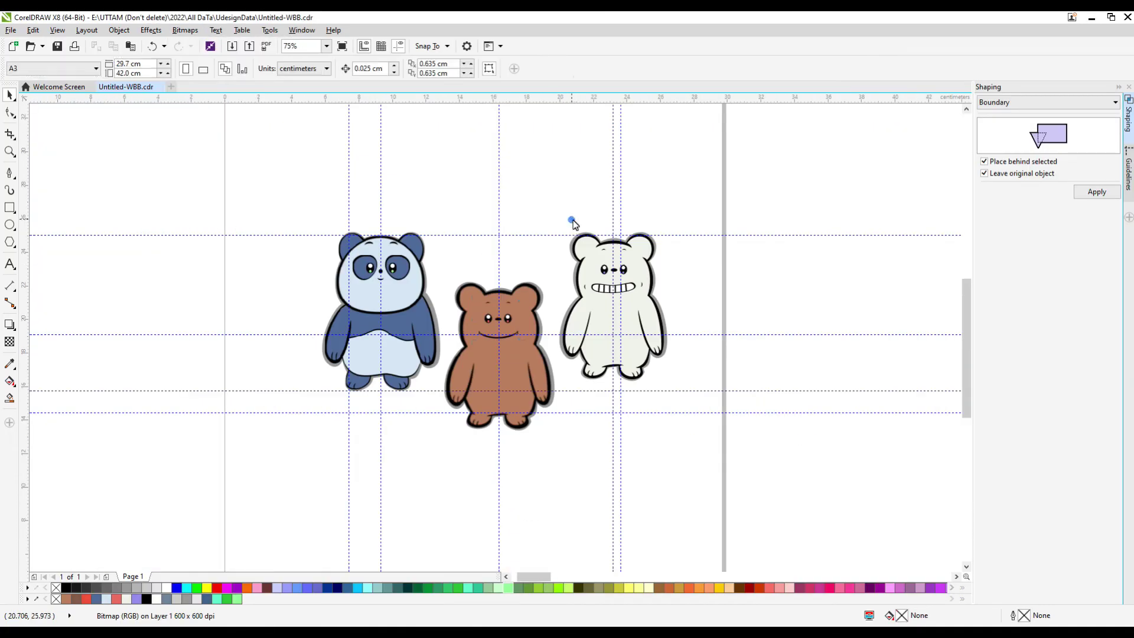
scroll(509, 212, "up", 3)
left_click(664, 452)
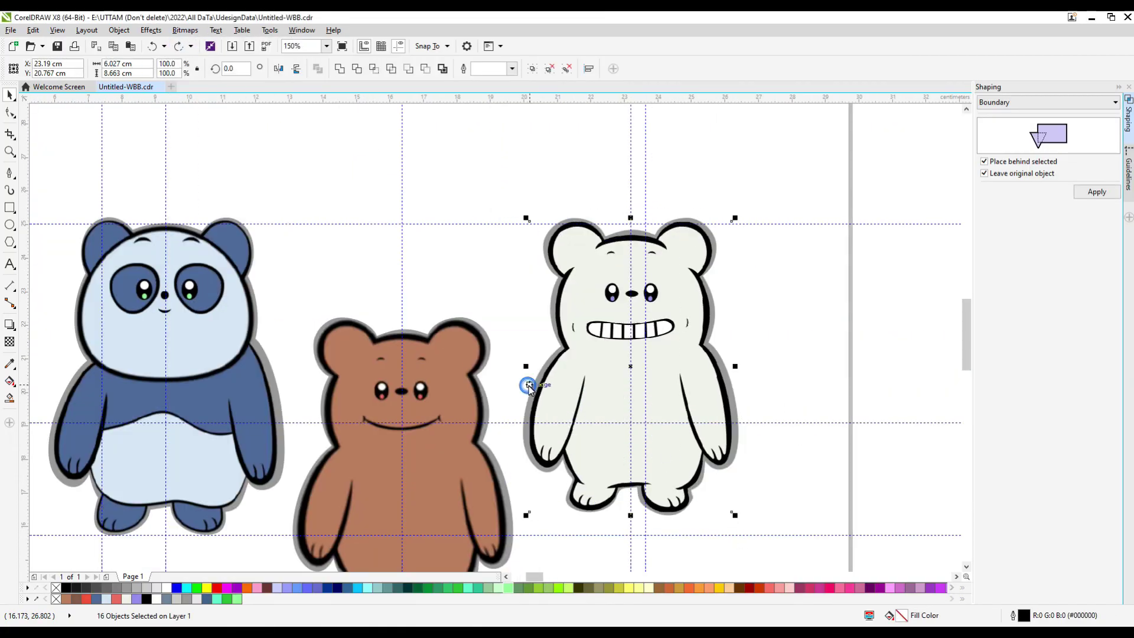
left_click(184, 30)
mouse_move(236, 273)
left_click(350, 303)
left_click(653, 353)
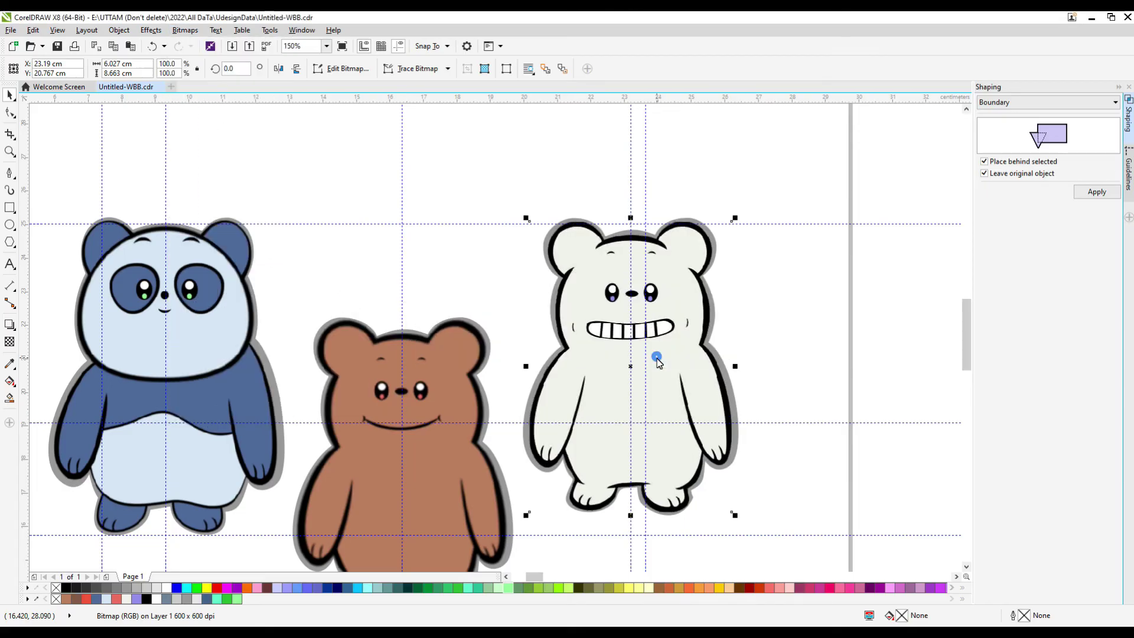
- Group the white bear's facial features and convert its body with the black outline to a 600 dpi bitmap
left_click(655, 345)
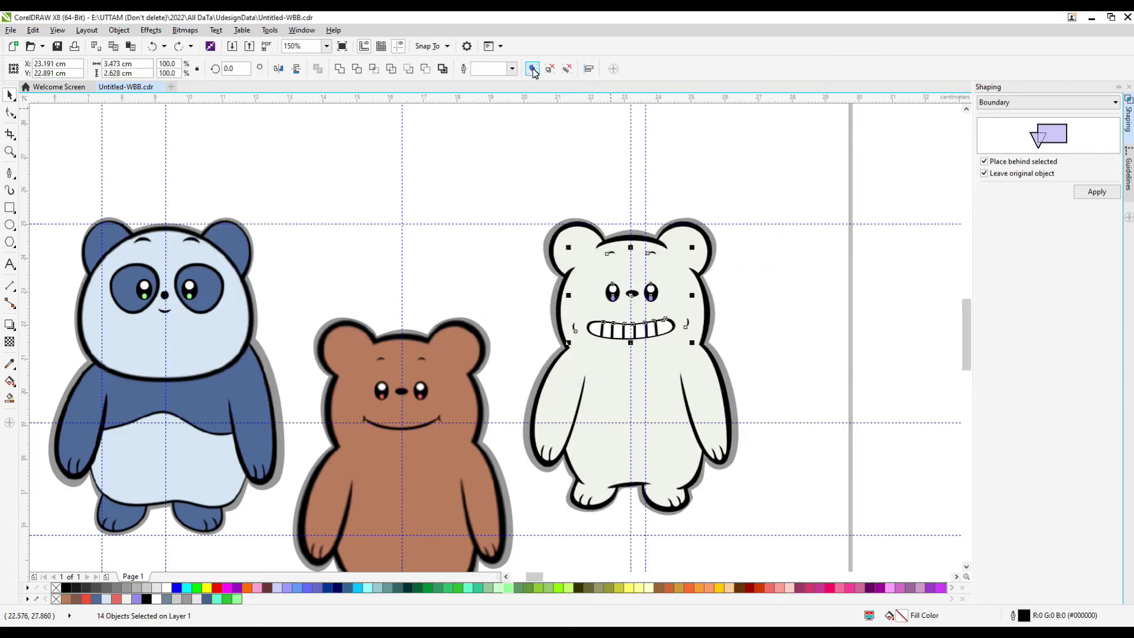
left_click(565, 225)
scroll(565, 225, "up", 1)
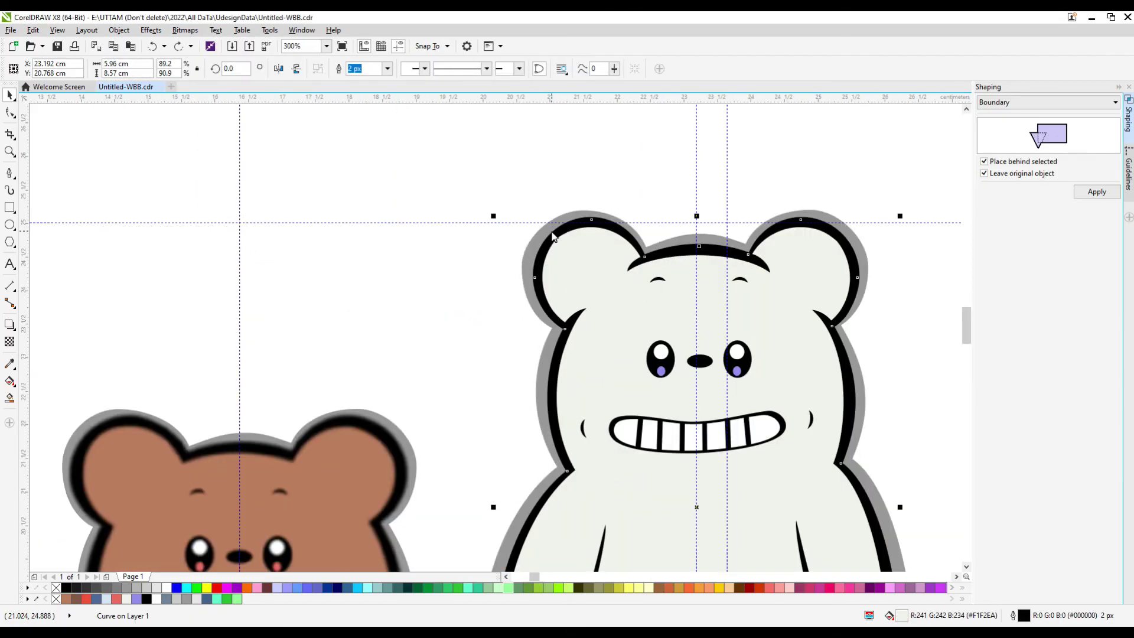
left_click(185, 30)
left_click(207, 44)
left_click(534, 388)
- Apply a Gaussian blur with a 4.5-pixel radius to the white bear's body bitmap
left_click(185, 31)
mouse_move(236, 273)
left_click(351, 303)
left_click(483, 314)
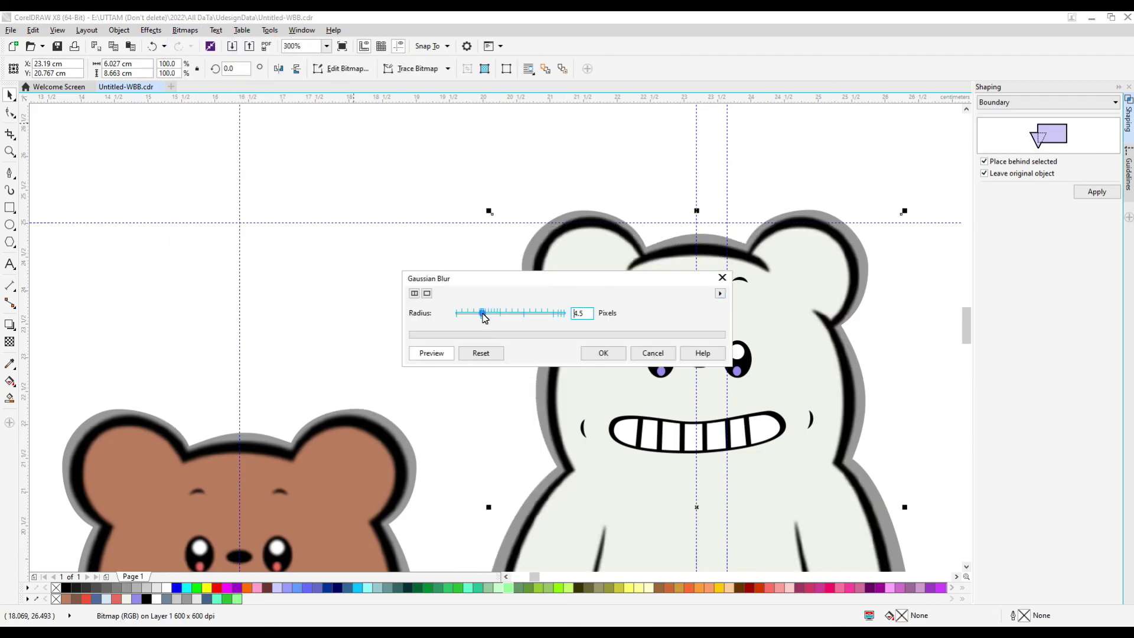
left_click(603, 353)
- Convert the white bear's grouped facial features to a bitmap and apply a 3.6-pixel Gaussian blur
scroll(597, 355, "down", 1)
left_click(630, 325)
left_click(185, 30)
left_click(207, 44)
left_click(534, 387)
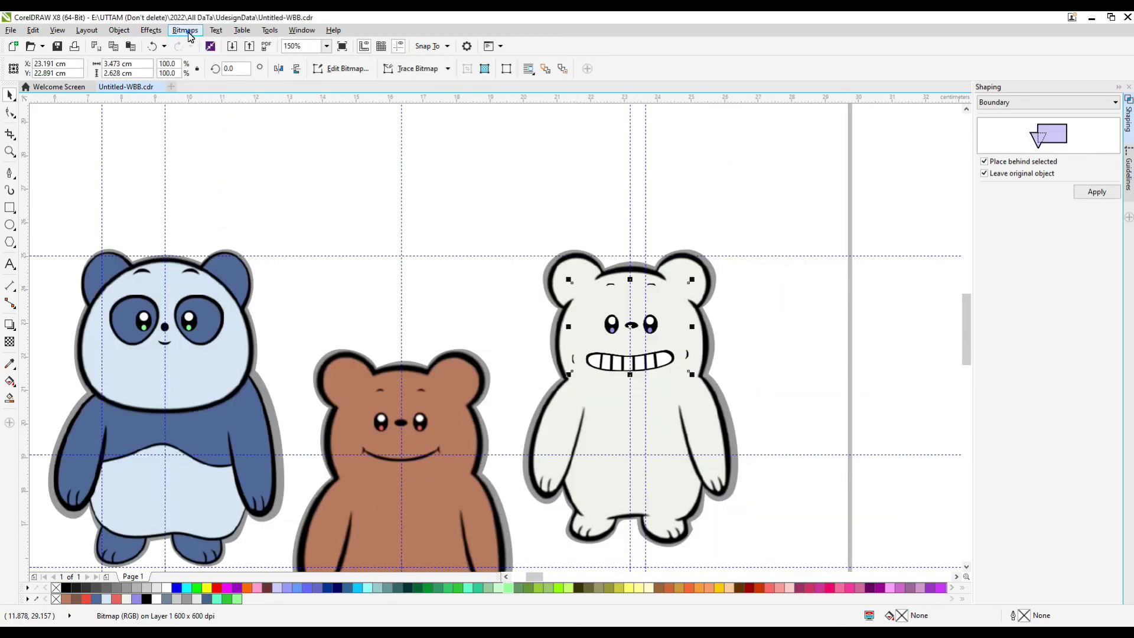
left_click(188, 34)
mouse_move(236, 273)
left_click(304, 298)
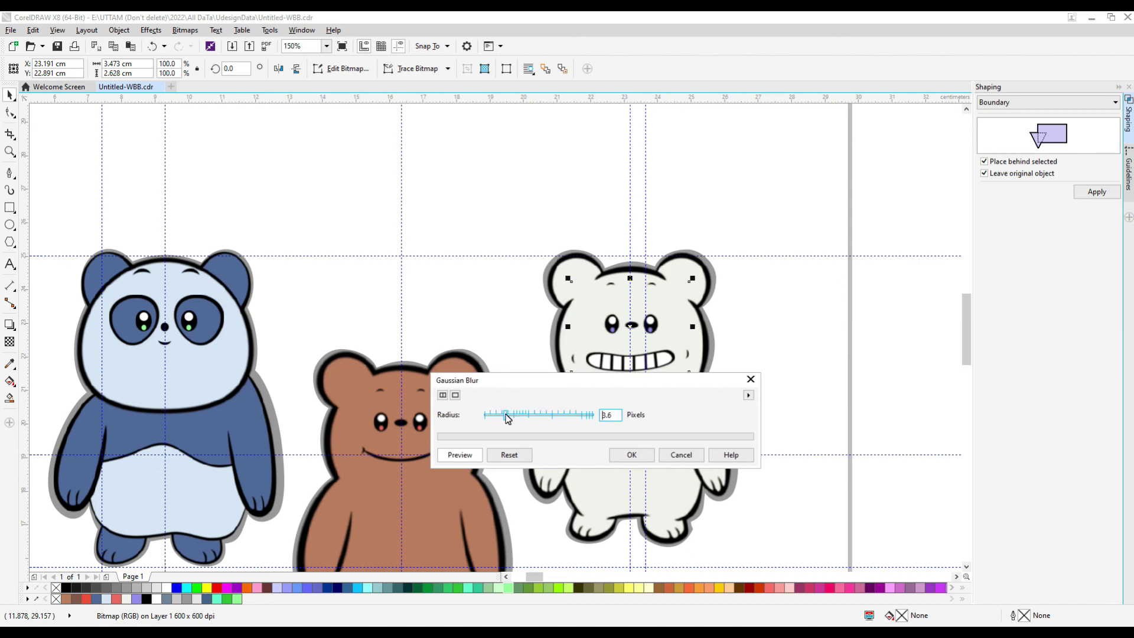
left_click(631, 455)
- Fill the grey boundary shape behind the panda with black
scroll(628, 354, "up", 1)
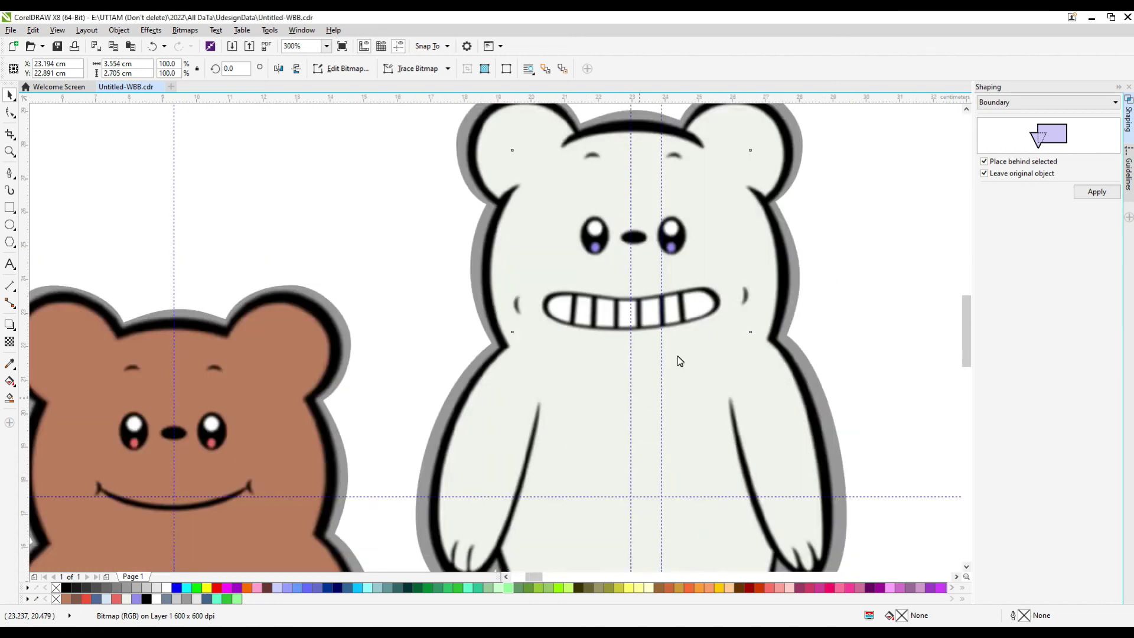
scroll(456, 468, "down", 1)
left_click(456, 468)
left_click(472, 435)
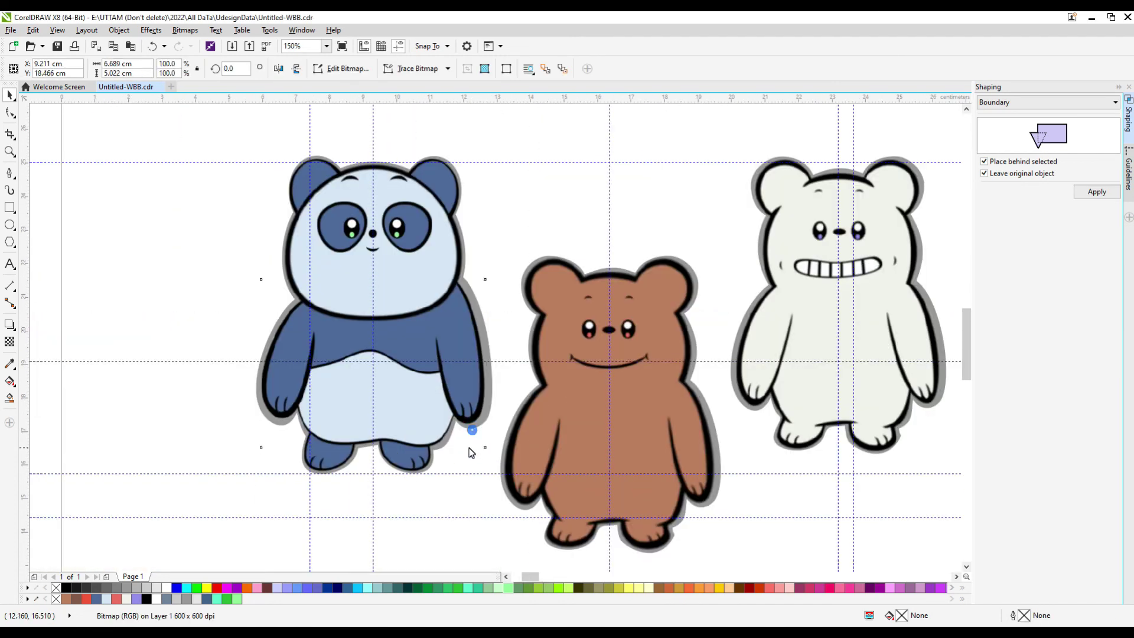
scroll(432, 172, "up", 1)
scroll(431, 172, "down", 1)
- Fill the grey boundary shape behind the brown bear with black
left_click(523, 302)
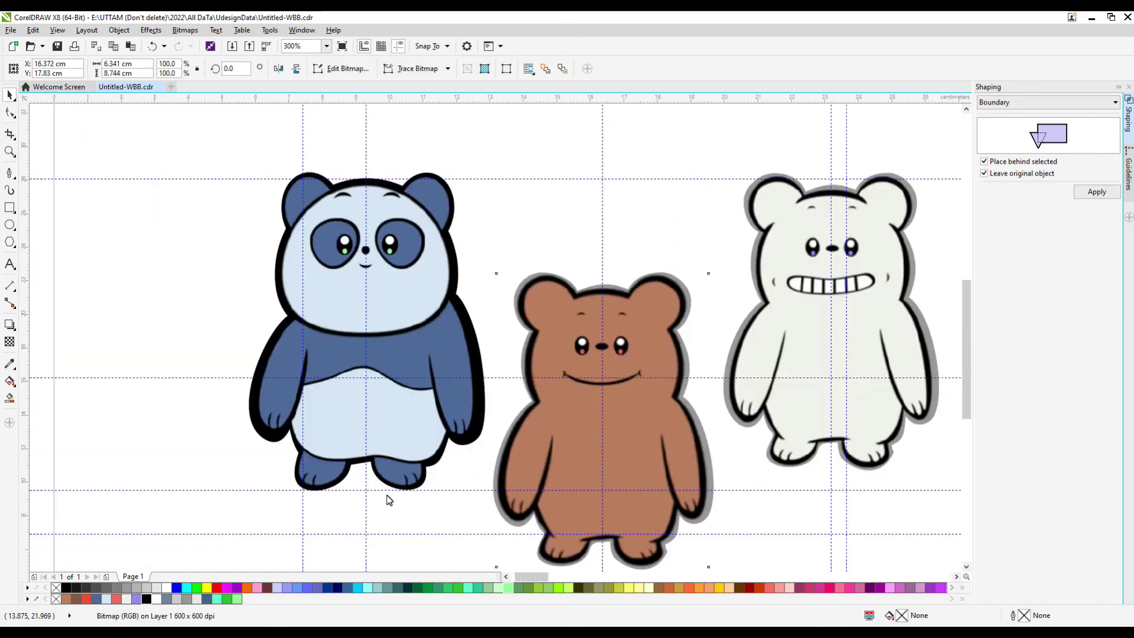
scroll(523, 319, "down", 1)
scroll(525, 343, "up", 2)
left_click(524, 353)
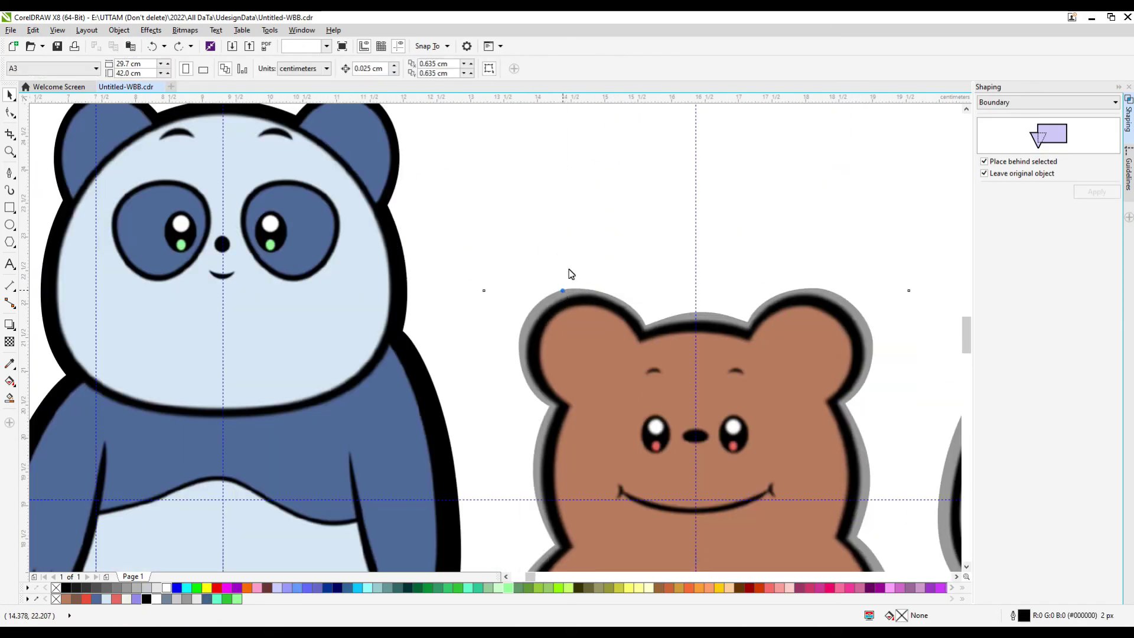
scroll(532, 455, "down", 2)
scroll(561, 397, "up", 3)
scroll(516, 294, "down", 2)
scroll(614, 334, "up", 2)
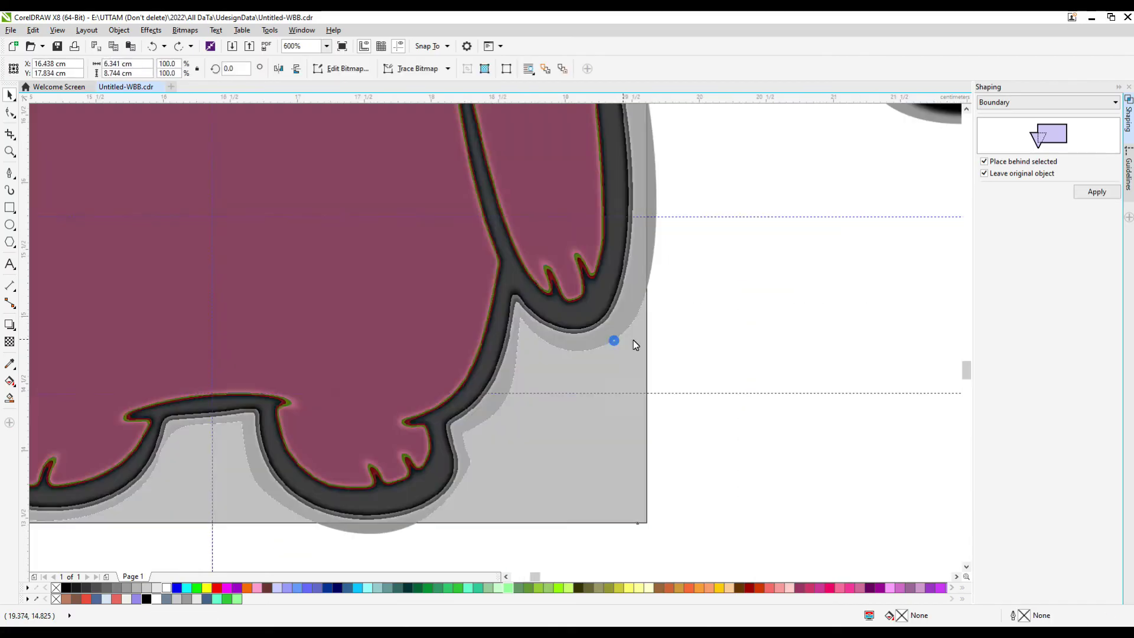
left_click(647, 267)
- Fill the grey boundary shape behind the white bear with black
scroll(532, 354, "down", 2)
scroll(896, 258, "up", 2)
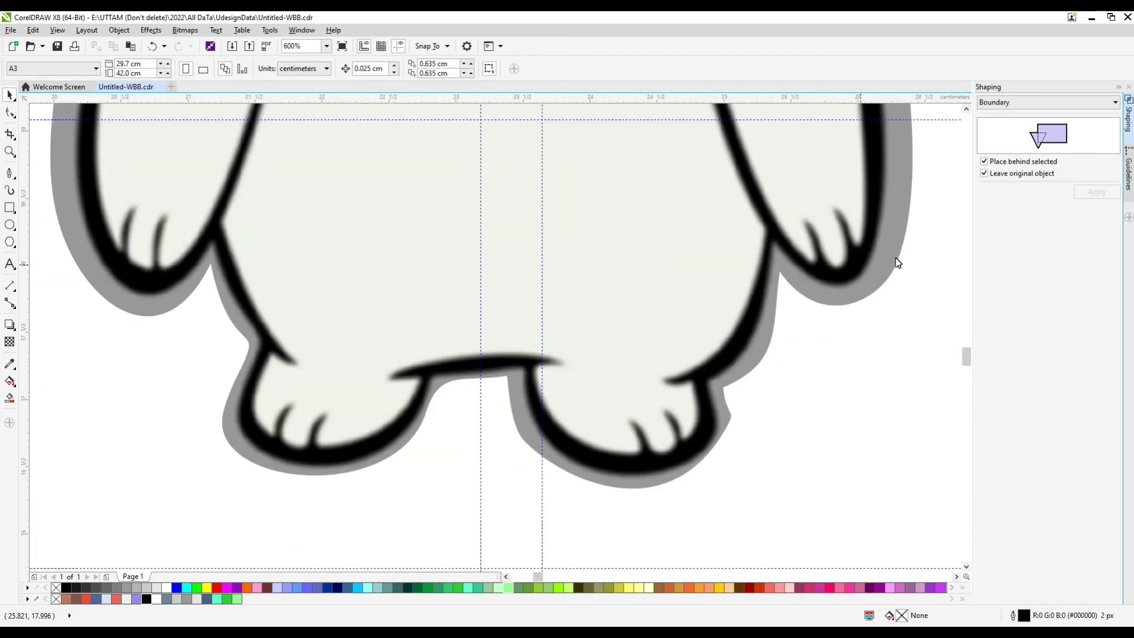
left_click(896, 257)
left_click(147, 599)
- Try to soften the white bear's black boundary as a 600 dpi bitmap with a 35-pixel Gaussian blur
scroll(531, 354, "down", 3)
left_click(185, 30)
left_click(199, 44)
left_click(533, 386)
left_click(185, 30)
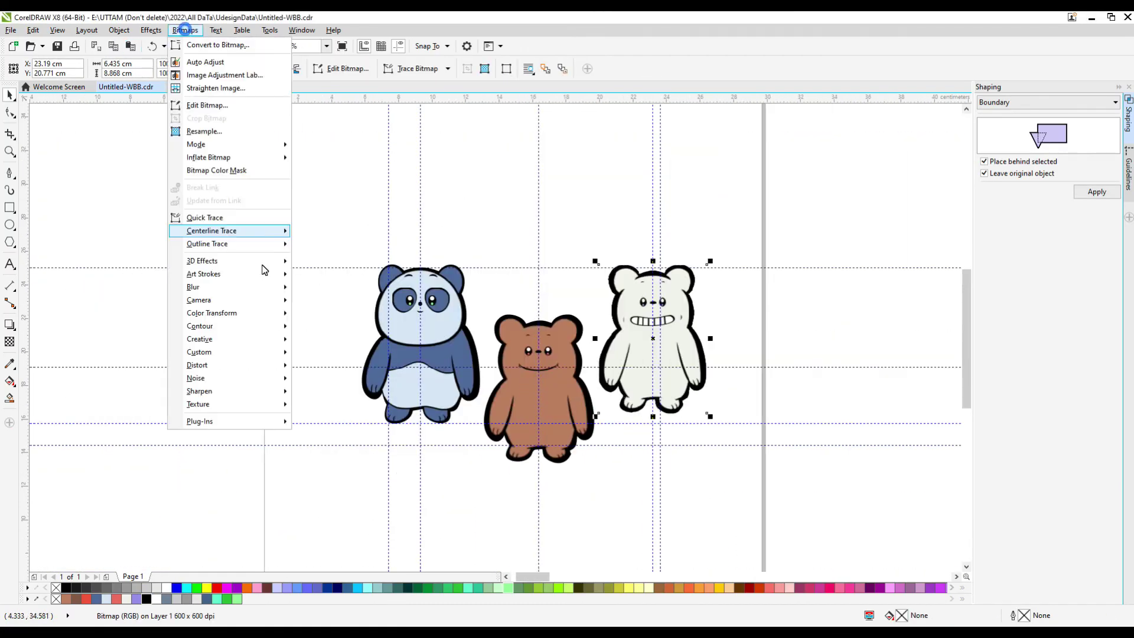
left_click(331, 327)
left_click_drag(675, 256, 873, 233)
left_click_drag(791, 267, 815, 267)
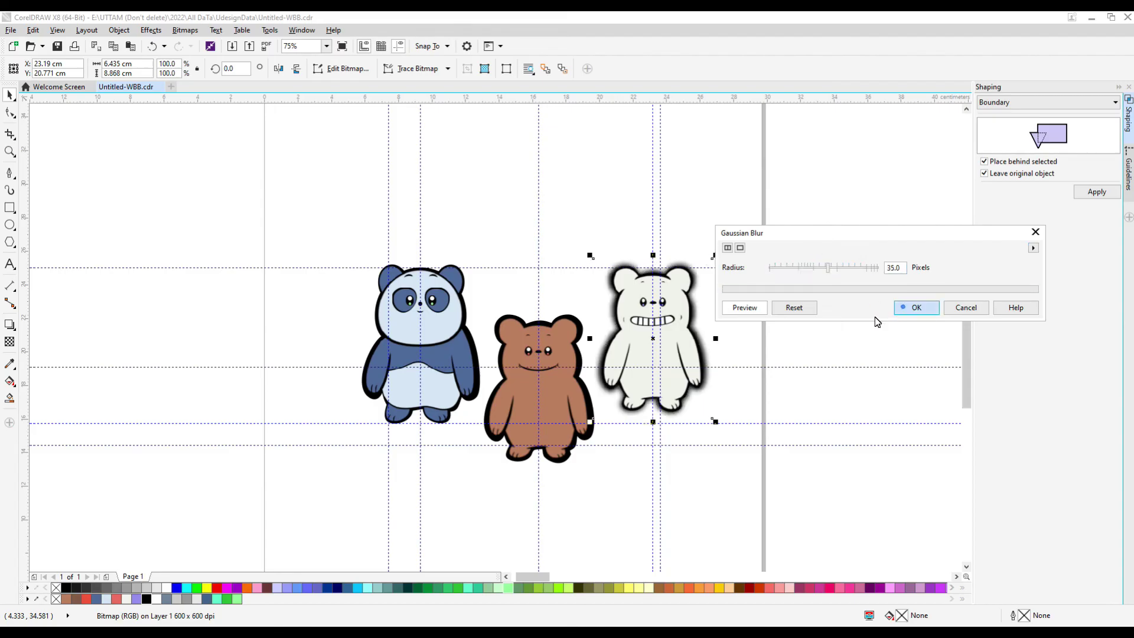
left_click(916, 307)
- Convert the white bear's black boundary to a 300 dpi bitmap and apply a 7-pixel Gaussian blur
left_click(606, 404)
left_click(185, 30)
left_click(199, 43)
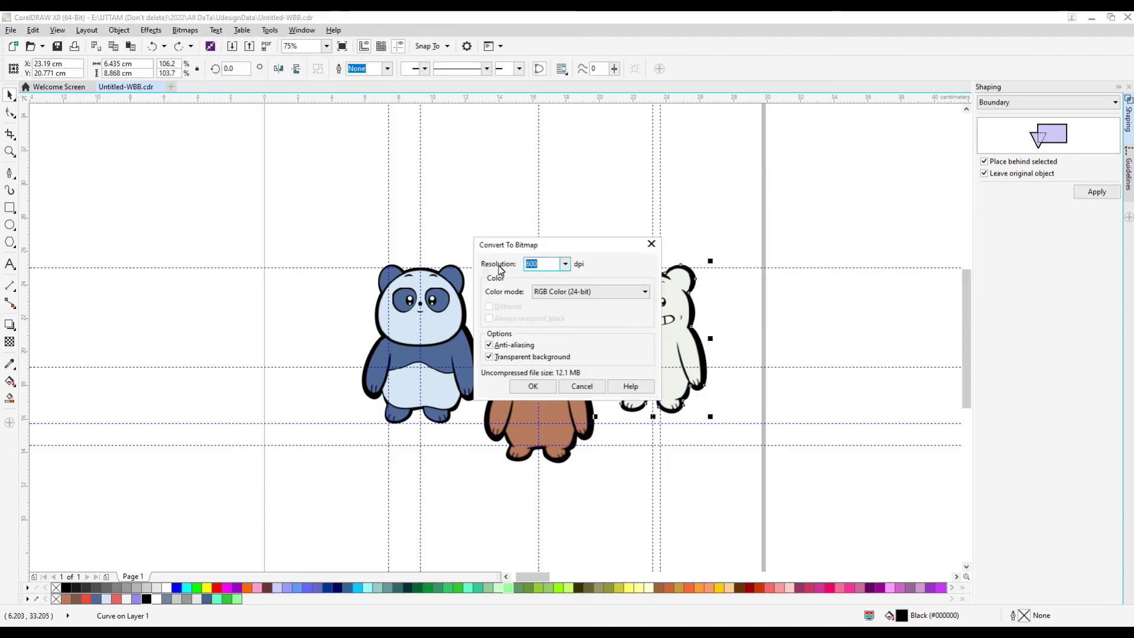
key("Return")
left_click(184, 30)
left_click(331, 326)
left_click_drag(486, 317, 493, 316)
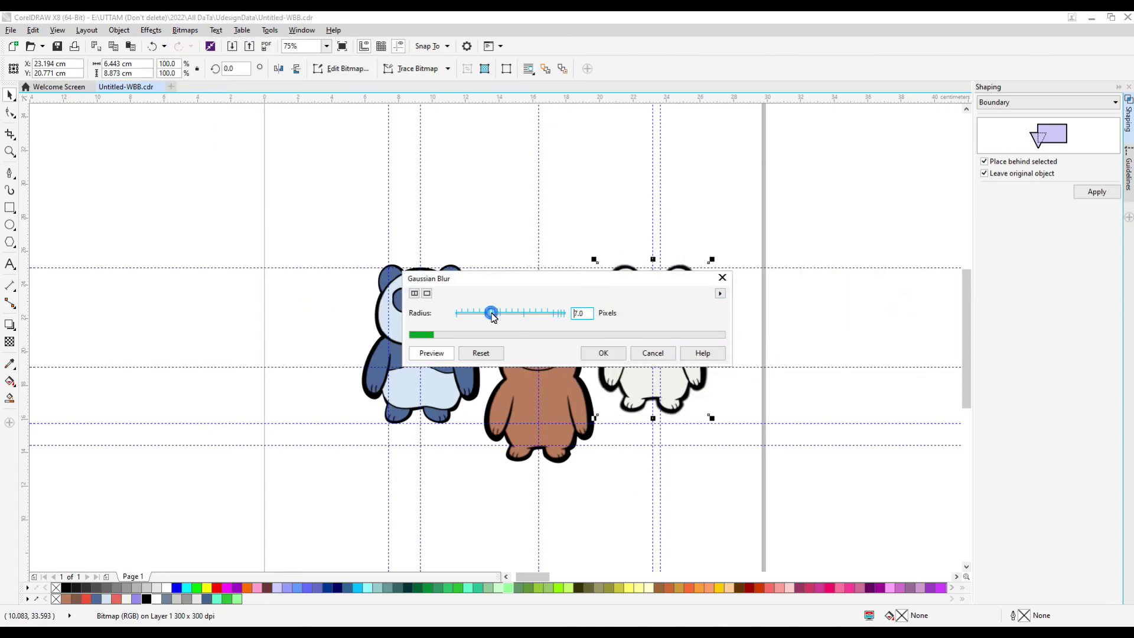
left_click_drag(527, 278, 820, 319)
left_click(891, 392)
- Convert the brown bear's black boundary to a 300 dpi bitmap and apply a 9-pixel Gaussian blur
left_click(594, 427)
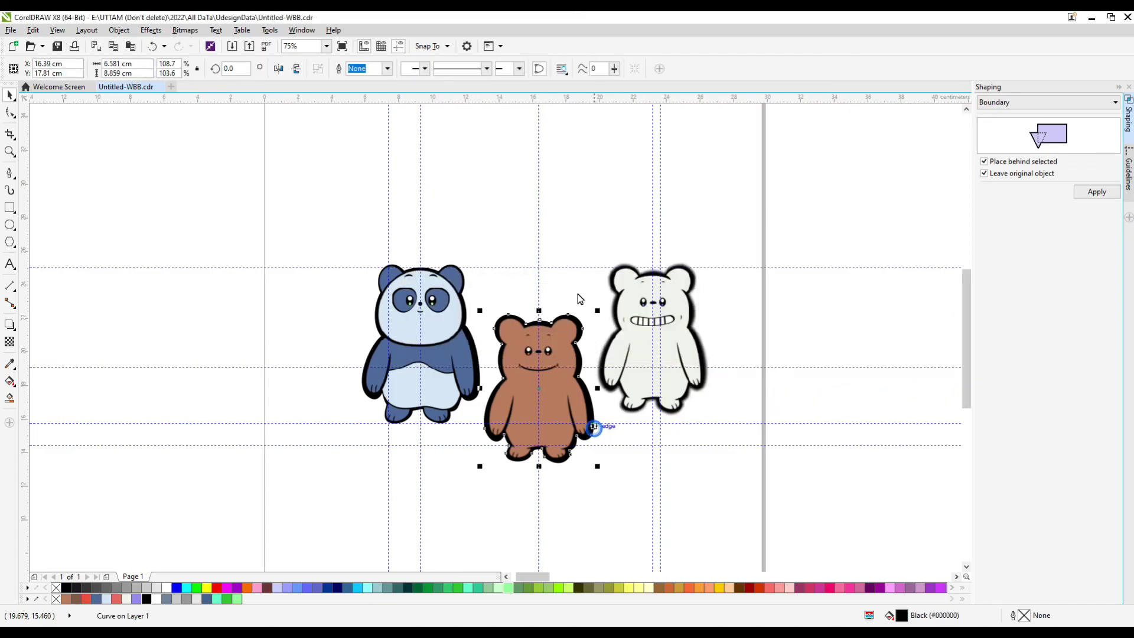
left_click(185, 30)
left_click(199, 44)
key("Return")
left_click(185, 30)
left_click(331, 326)
left_click_drag(449, 273, 770, 331)
left_click_drag(817, 367, 828, 377)
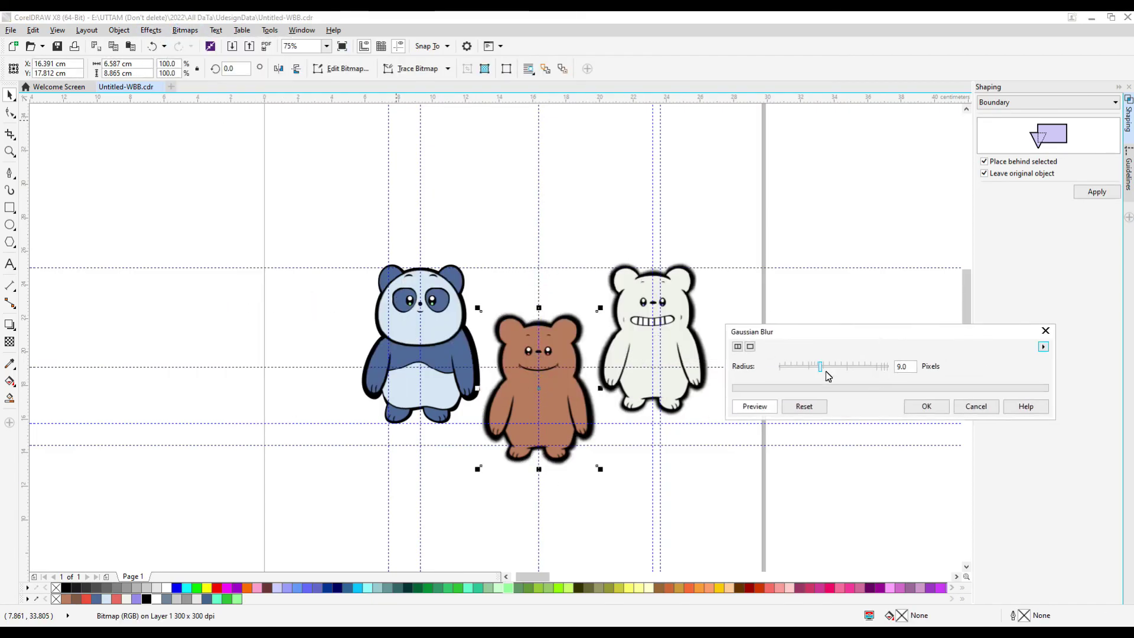
left_click(926, 406)
- Convert the panda's black boundary to a 300 dpi bitmap and apply a 7-pixel Gaussian blur
left_click(481, 388)
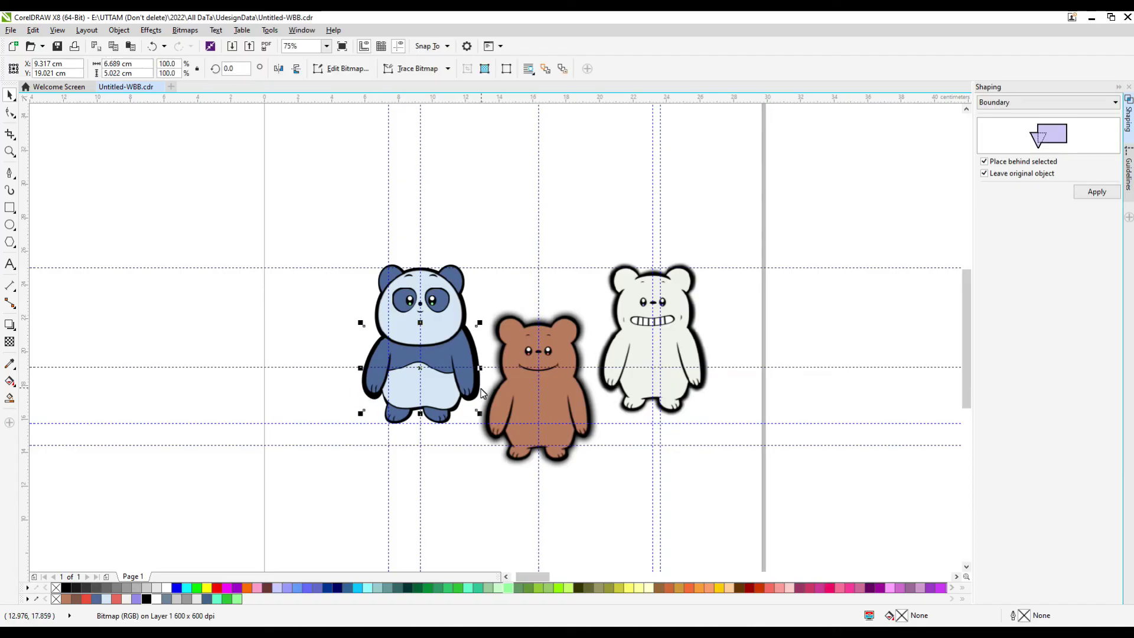
left_click(381, 263)
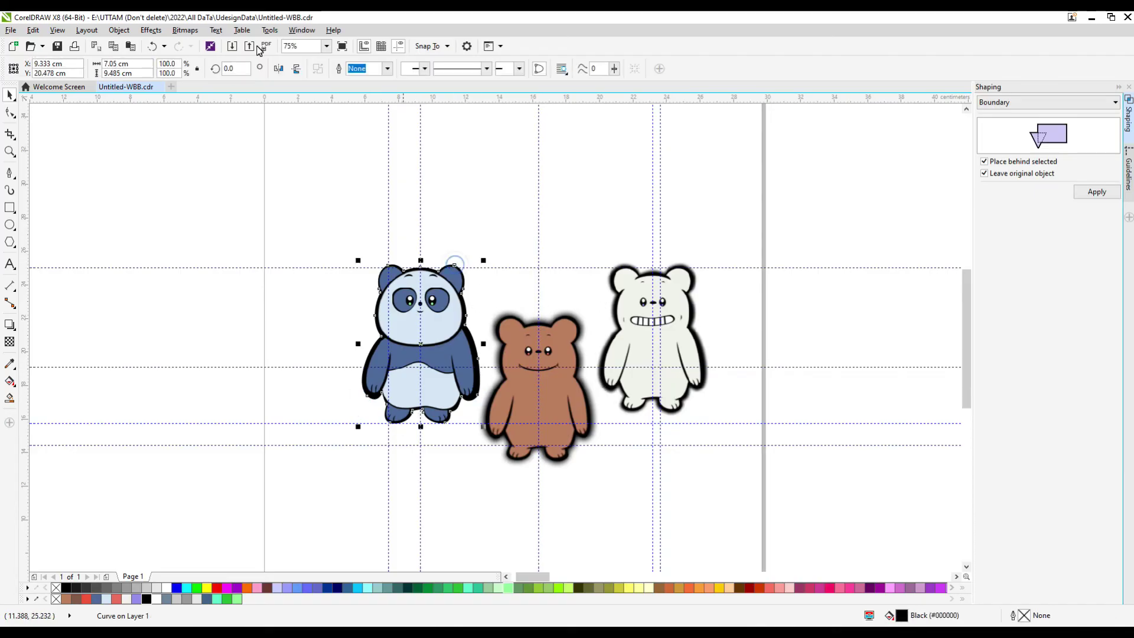
left_click(207, 47)
key("Return")
left_click(185, 30)
mouse_move(236, 286)
left_click(330, 327)
left_click_drag(489, 314, 494, 315)
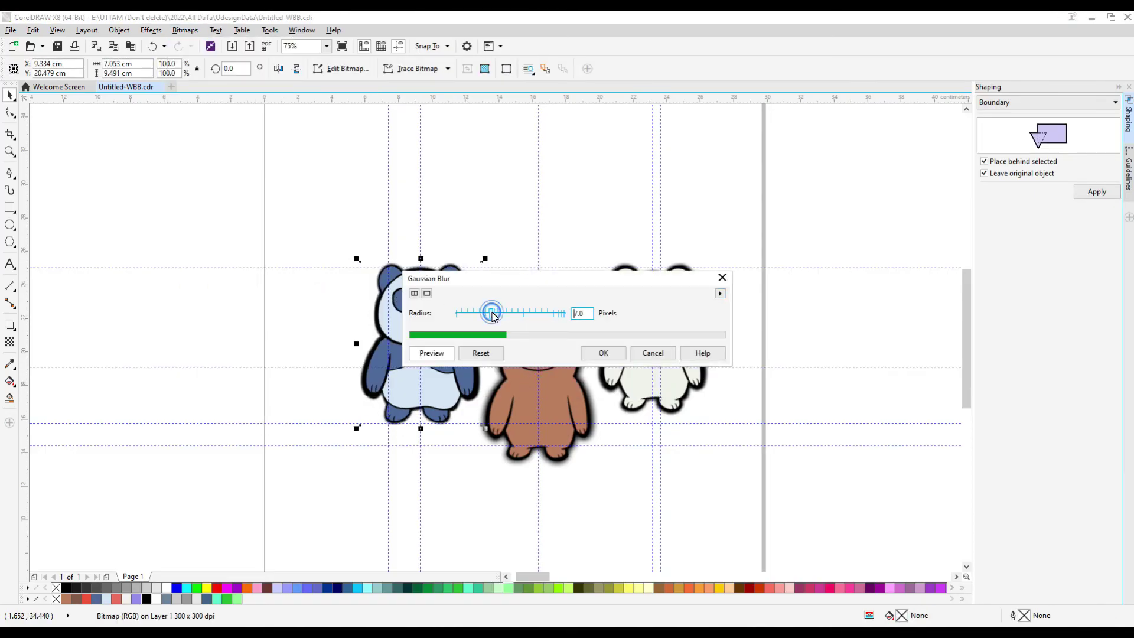
key("Return")
left_click(298, 239)
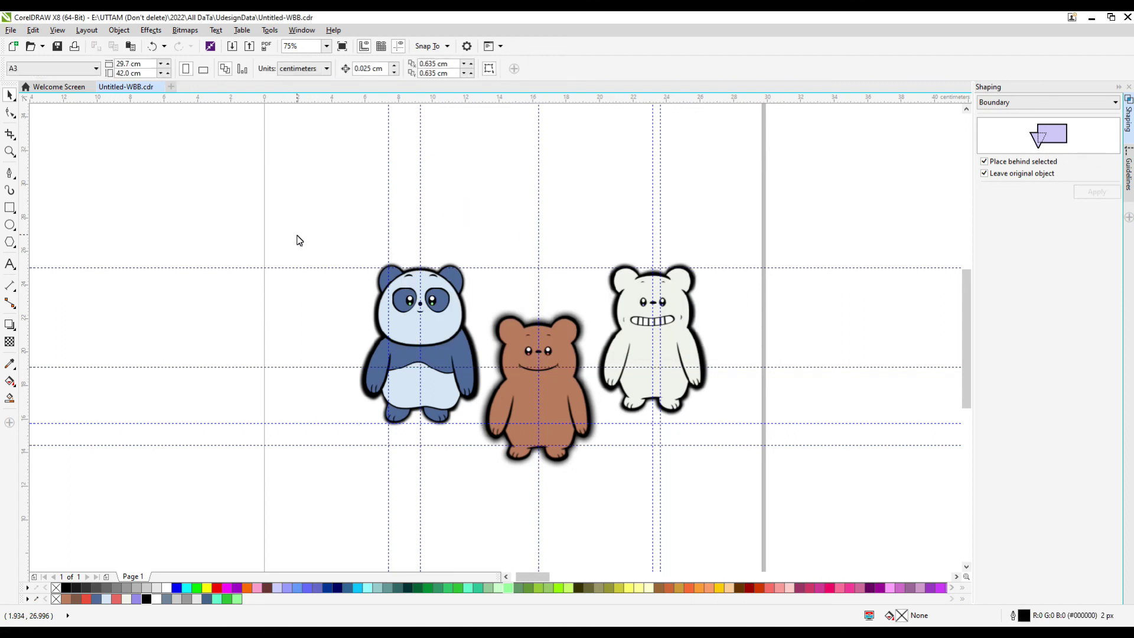
- Try to group all three bears together and cast a single drop shadow from the combined group
key("ctrl+a")
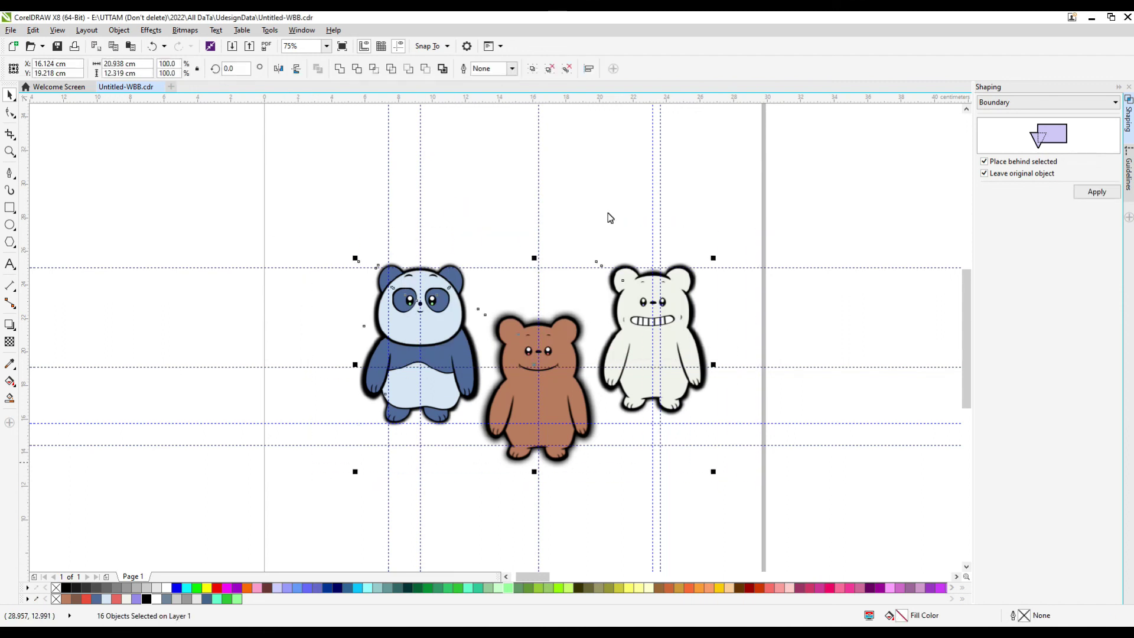
key("ctrl+g")
left_click(335, 259)
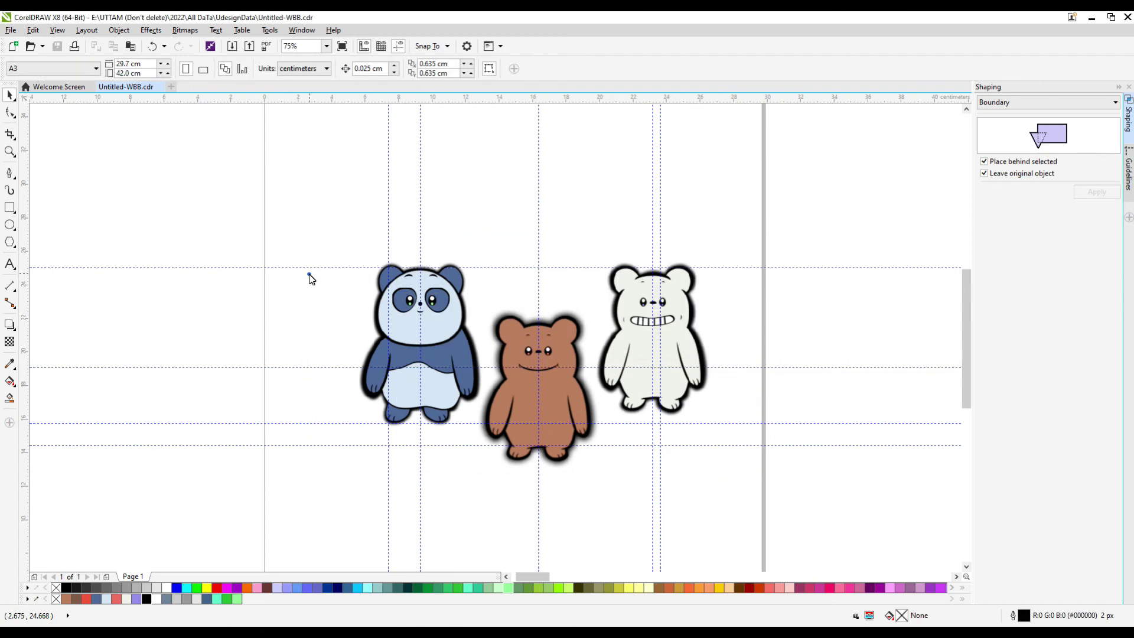
left_click(437, 396)
left_click(10, 324)
left_click_drag(431, 424, 547, 412)
key("space")
left_click(238, 213)
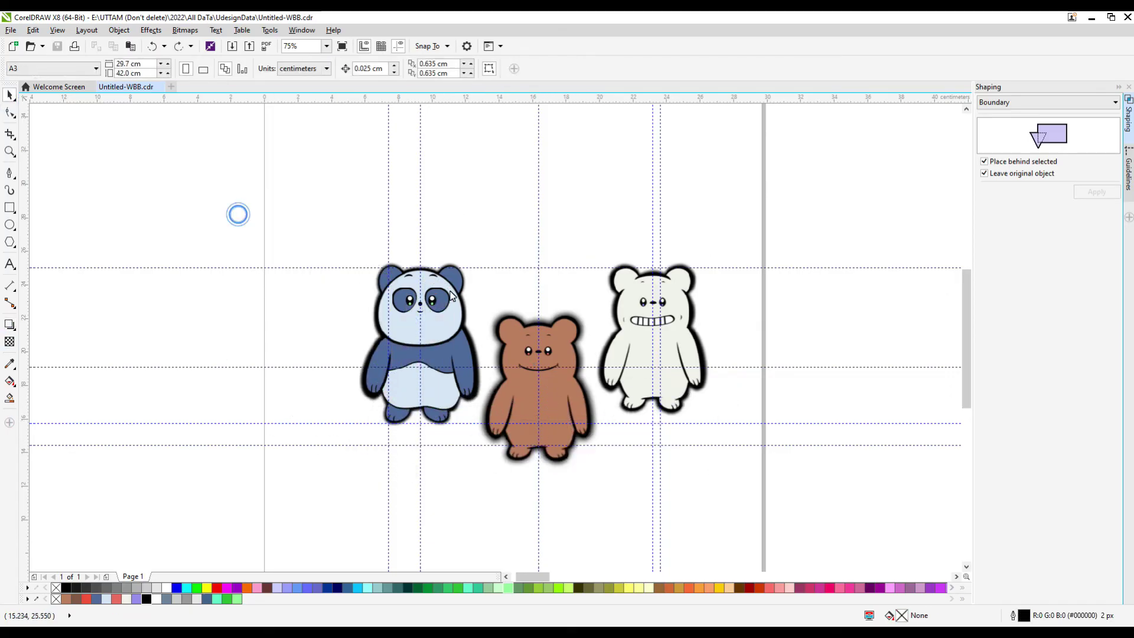
- Group each bear's parts with its black boundary so that every bear is a separate group
left_click(357, 228)
left_click_drag(410, 177, 619, 521)
left_click_drag(577, 193, 763, 487)
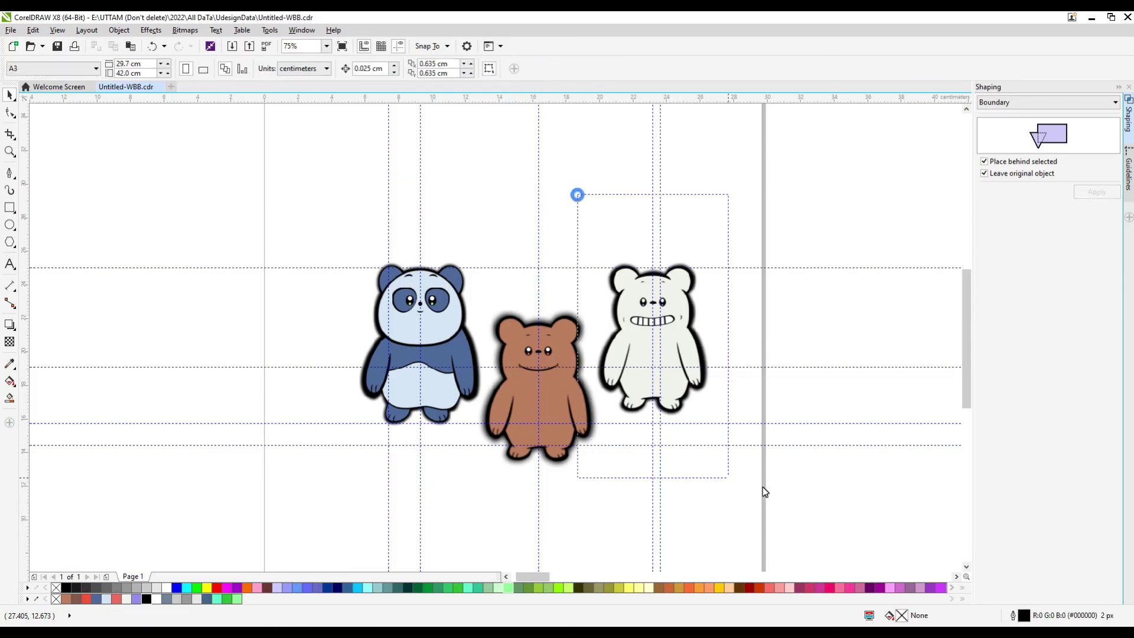
- Add a flat perspective drop shadow on the ground beneath the feet of the panda, the brown bear and the white bear
left_click(10, 327)
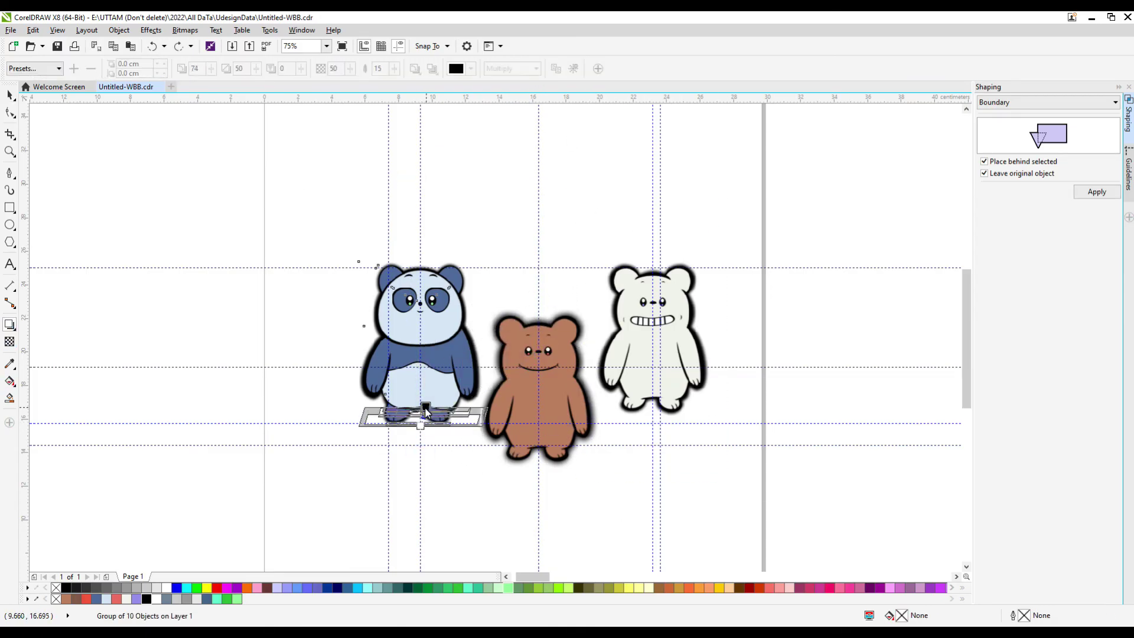
left_click_drag(425, 412, 424, 416)
left_click_drag(538, 452, 540, 470)
left_click_drag(649, 388, 661, 417)
scroll(656, 400, "up", 2)
scroll(660, 418, "up", 3)
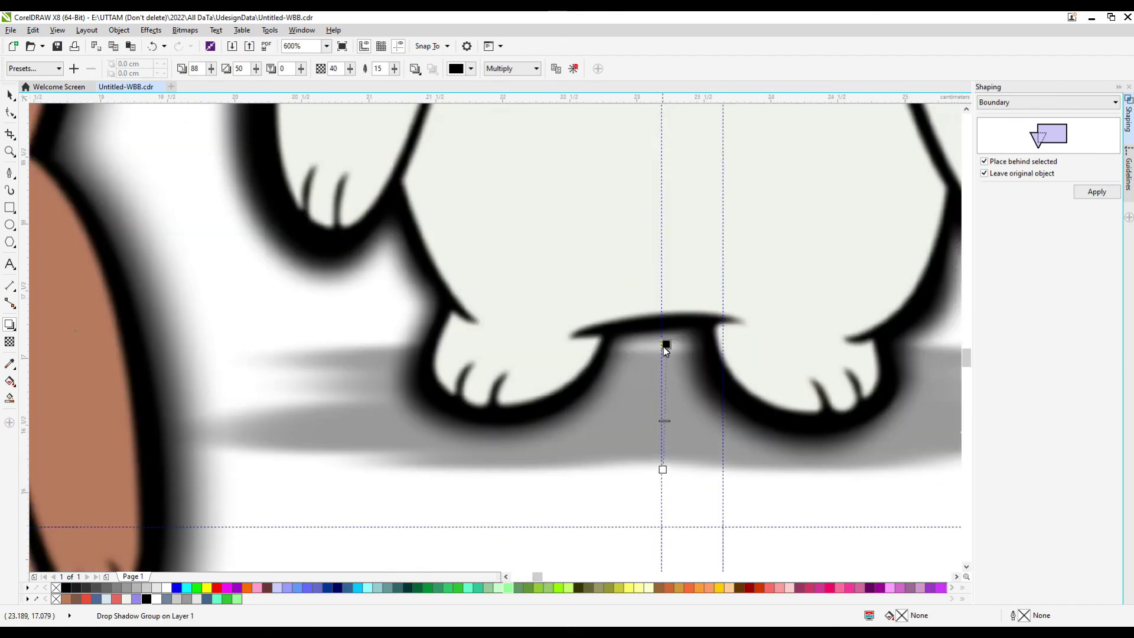
scroll(664, 346, "down", 4)
scroll(486, 433, "up", 1)
- Set the opacity of the panda's drop shadow to 40
left_click(486, 433)
left_click(245, 397)
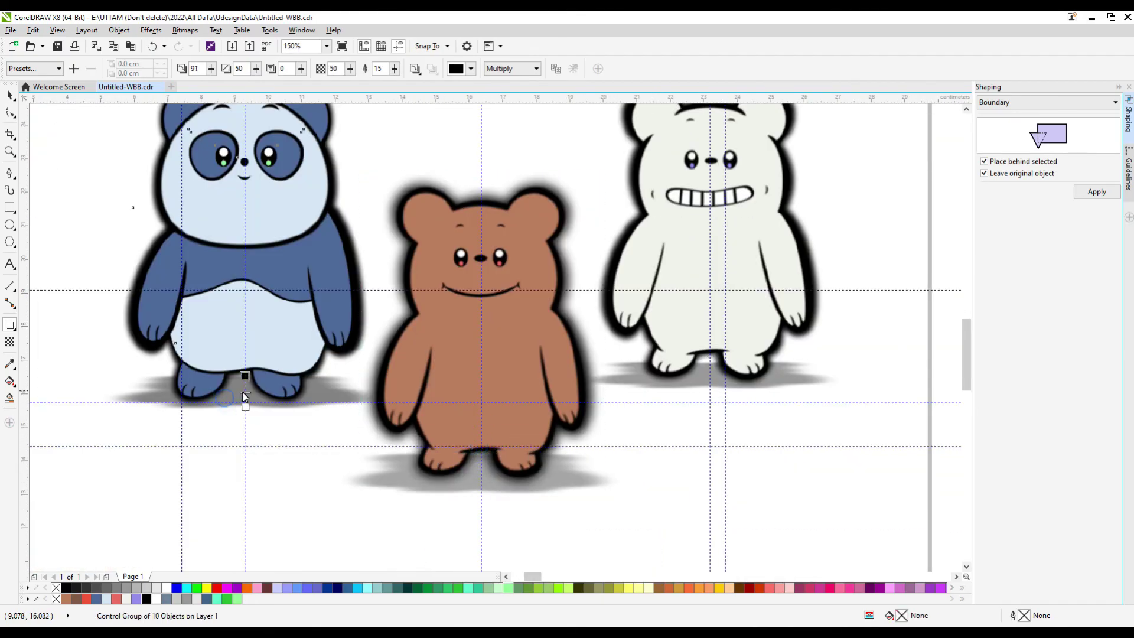
scroll(245, 402, "up", 1)
scroll(248, 369, "down", 3)
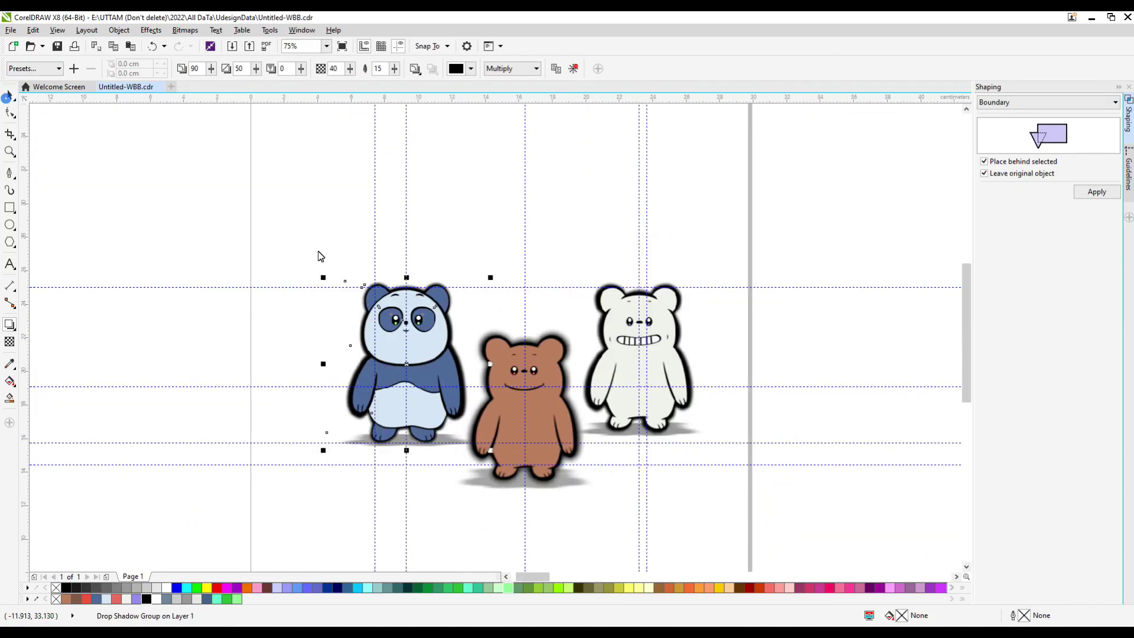
- Change the A3 page to landscape orientation, 42.0 by 29.7 cm
key("ctrl+a")
left_click(630, 233)
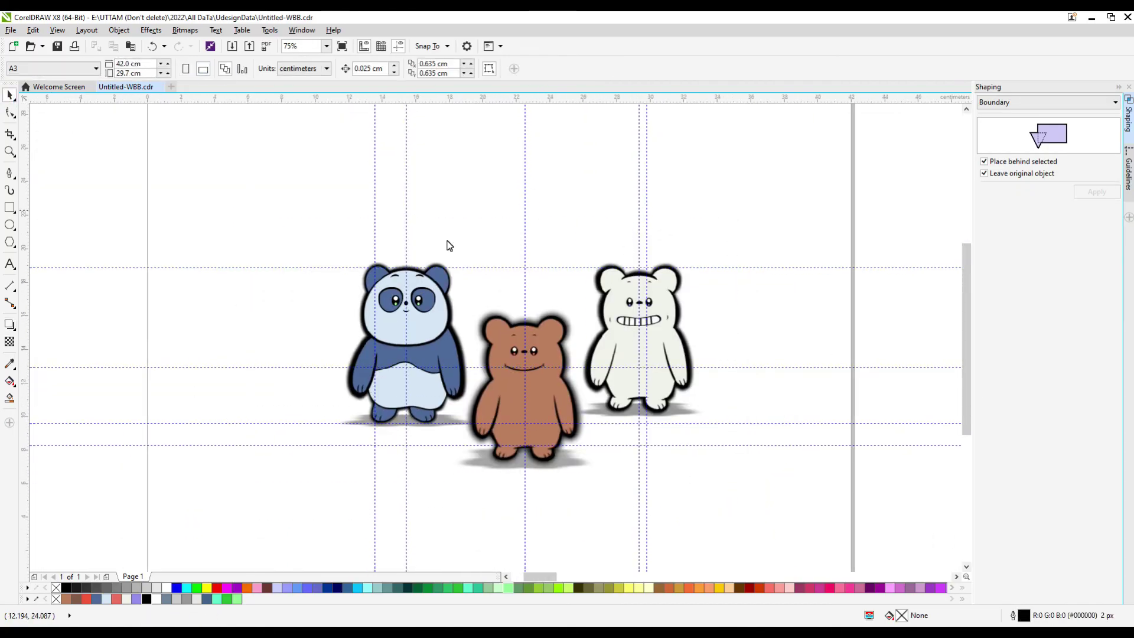
- Delete the horizontal and vertical guidelines running across the three bears
left_click(755, 445)
key("Delete")
left_click(775, 423)
key("Delete")
left_click(739, 268)
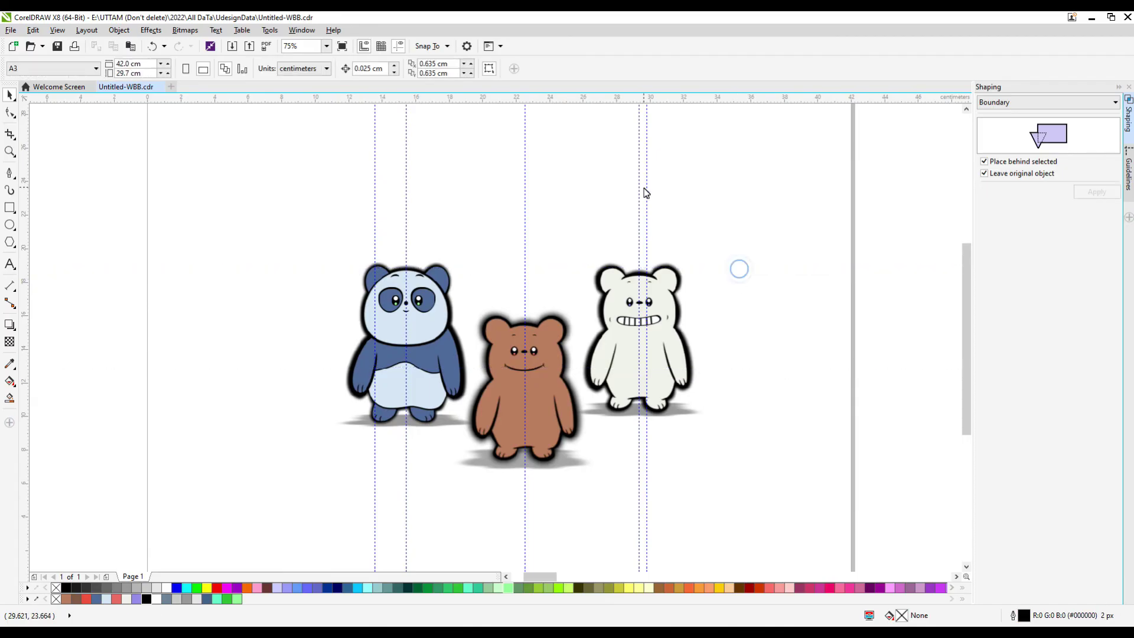
key("Delete")
left_click(638, 188)
key("Delete")
left_click(525, 193)
key("Delete")
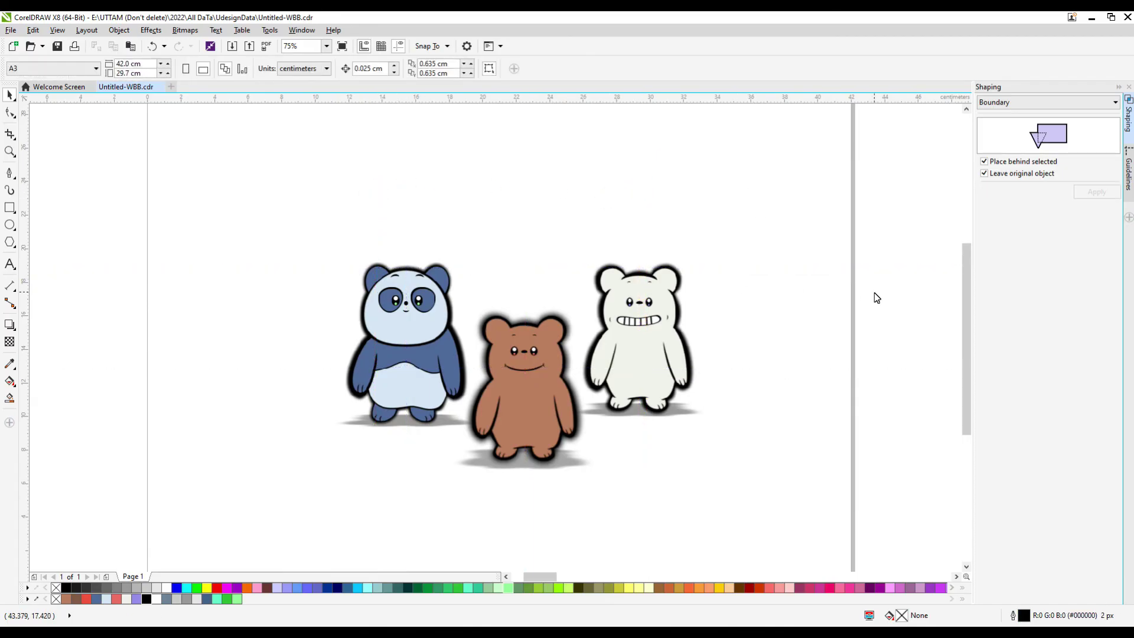